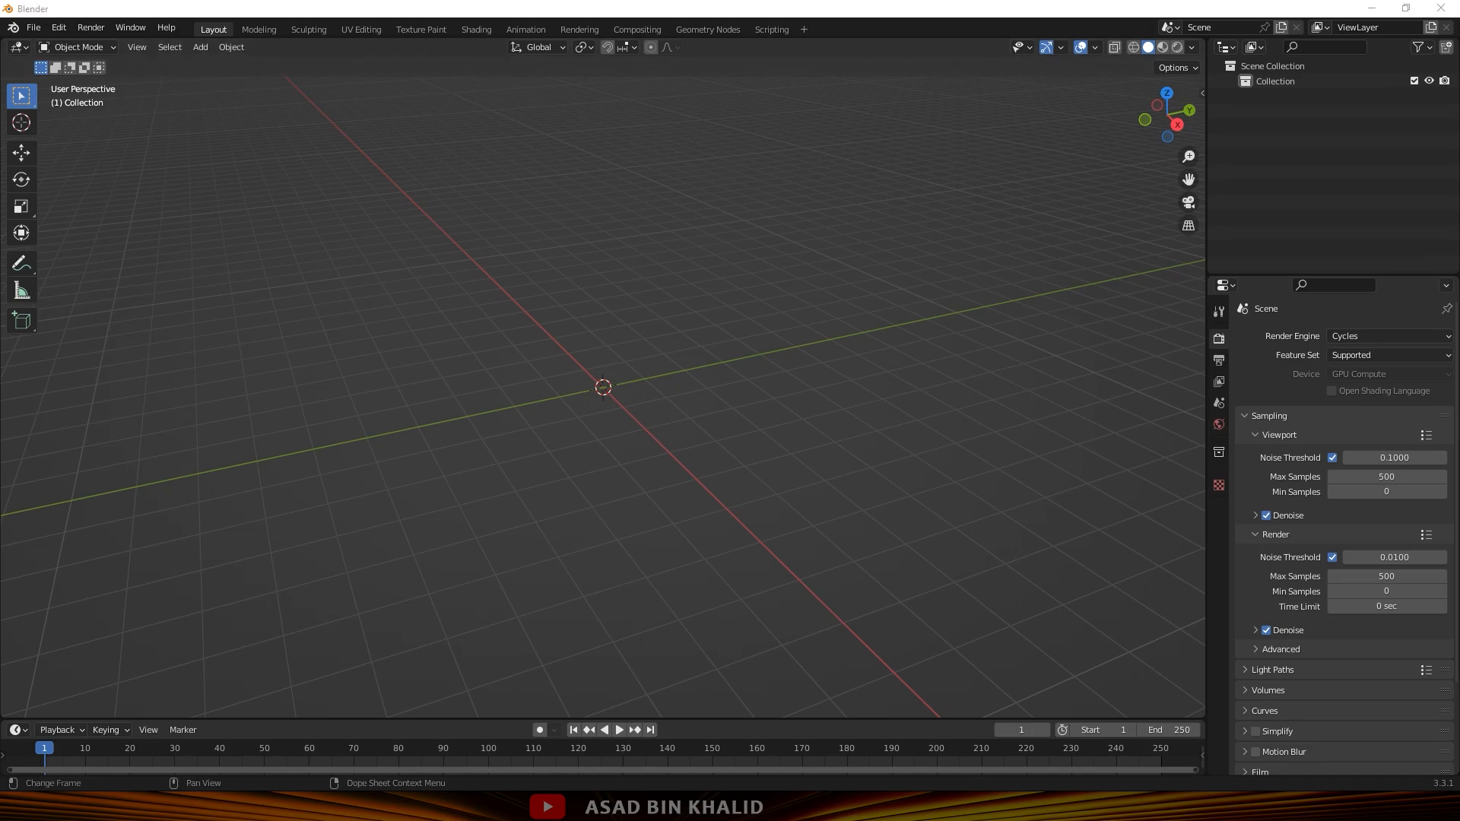
# In the browser, review the Grey Plaster and Corrugated Iron 02 texture pages on Poly Haven, checking the latter's resolution options and real-world width.
pyautogui.hotkey('alt', 'Tab')
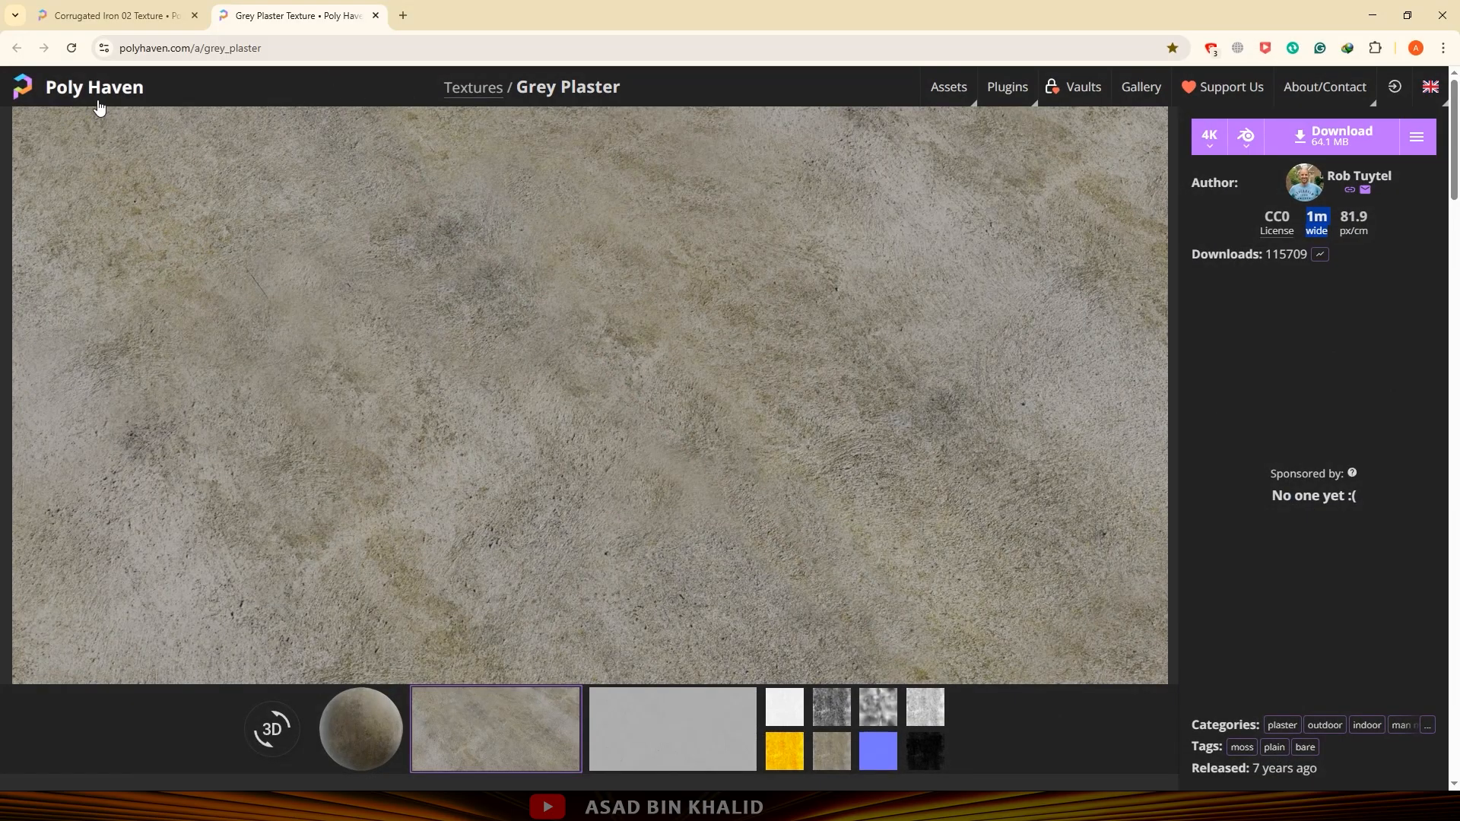
pyautogui.moveTo(516, 86); pyautogui.dragTo(669, 95)
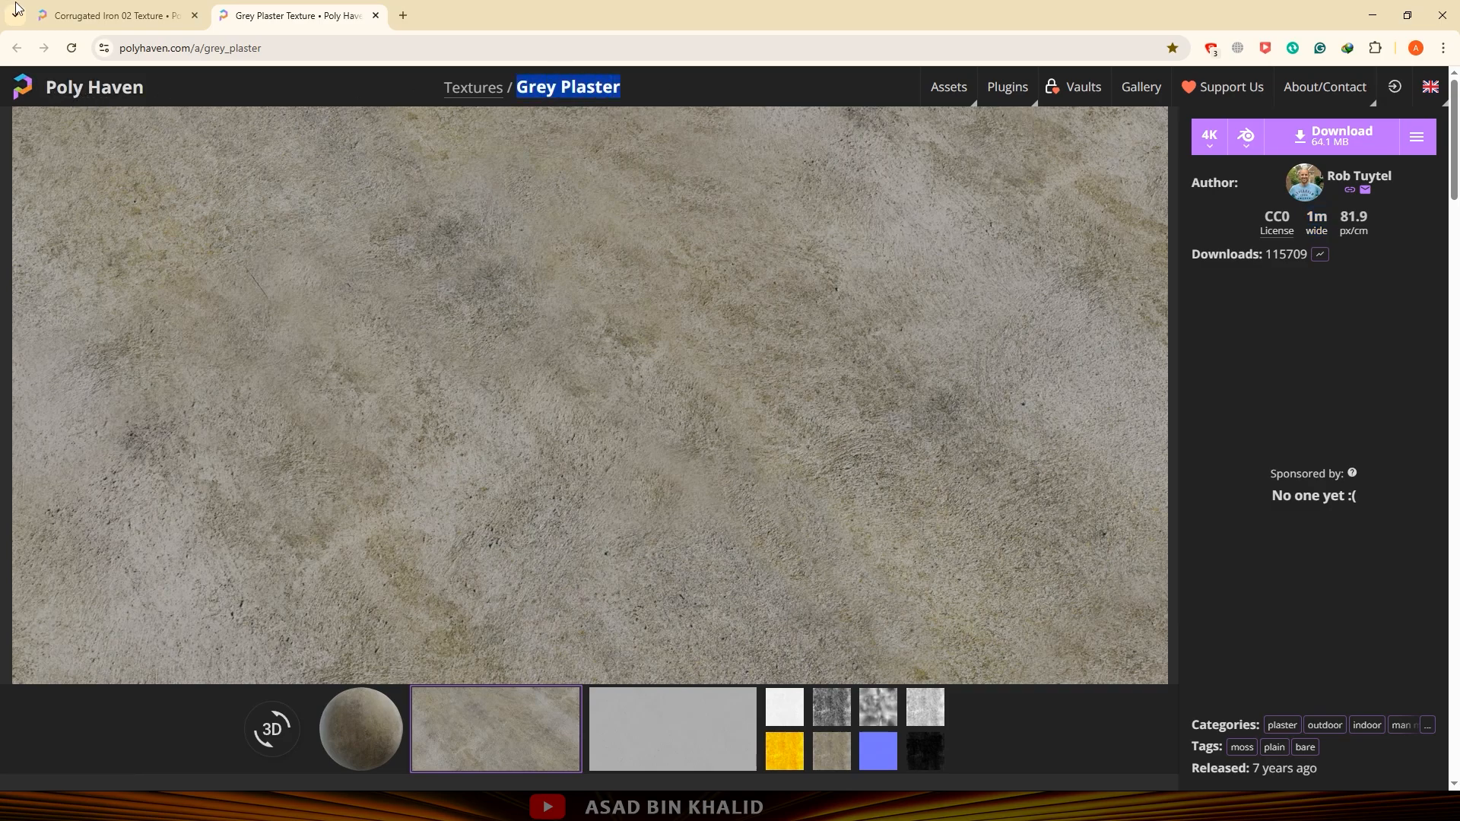
pyautogui.click(114, 15)
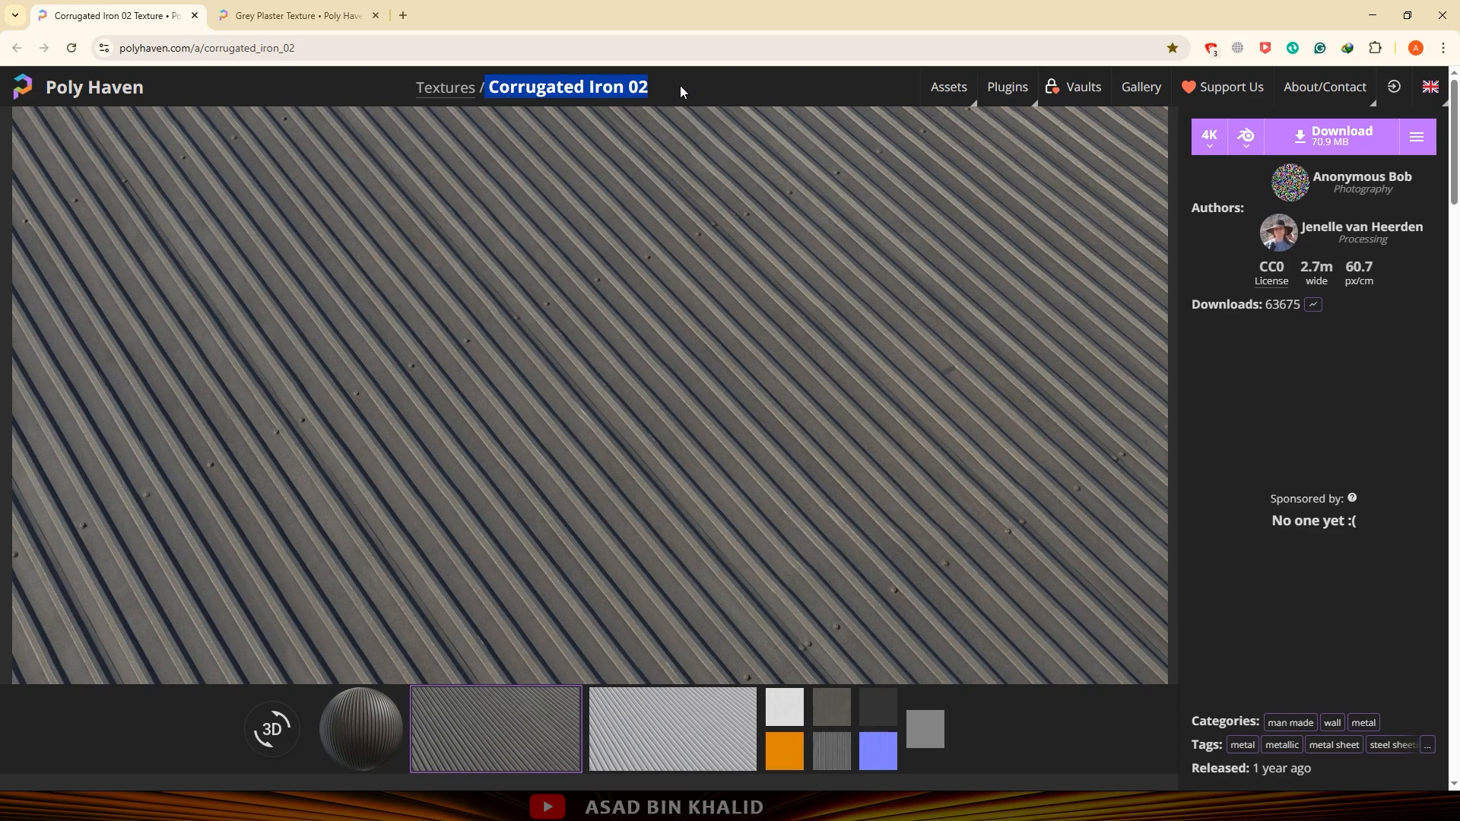
pyautogui.click(1201, 137)
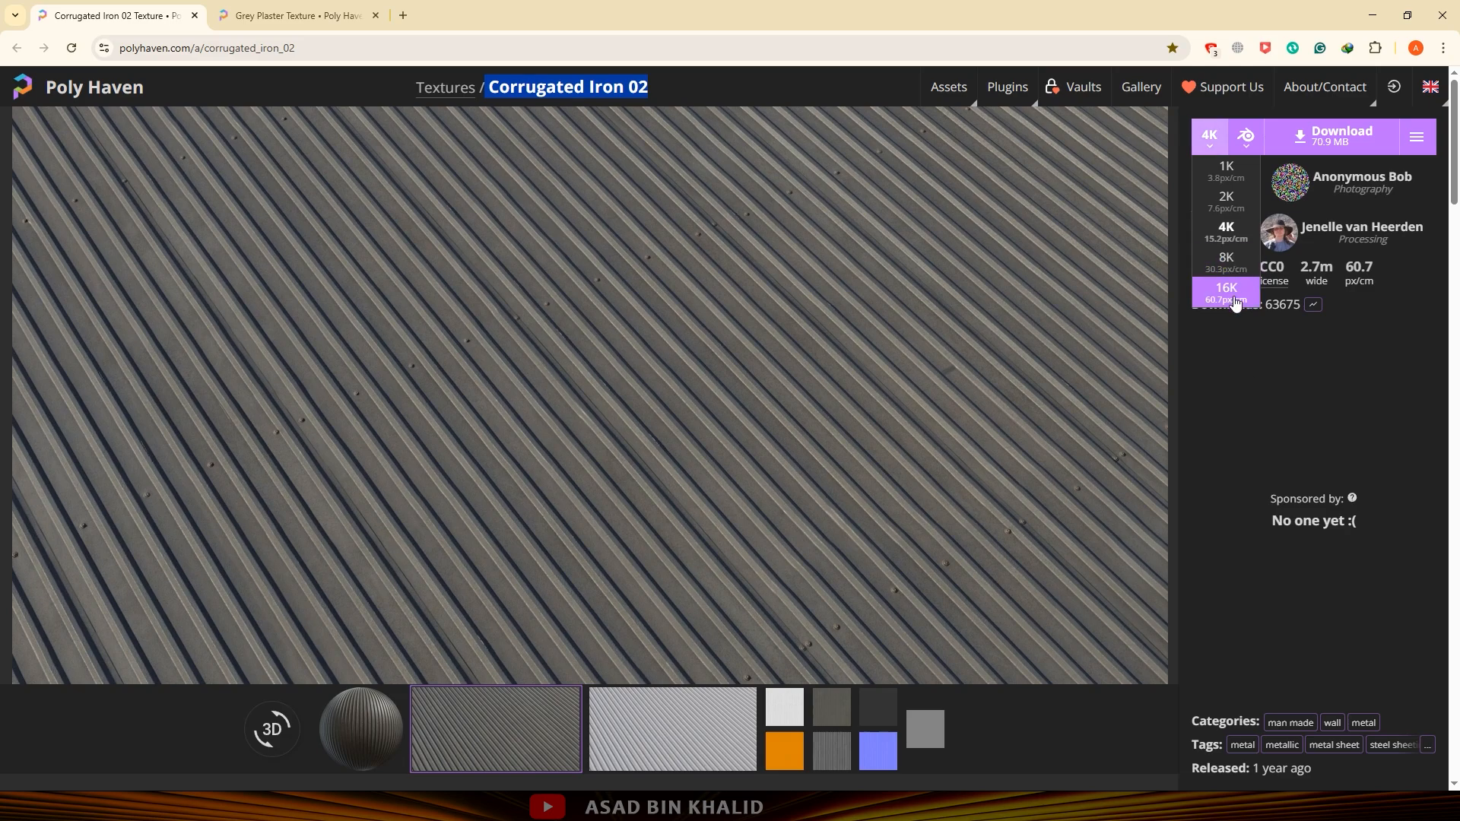
pyautogui.click(827, 71)
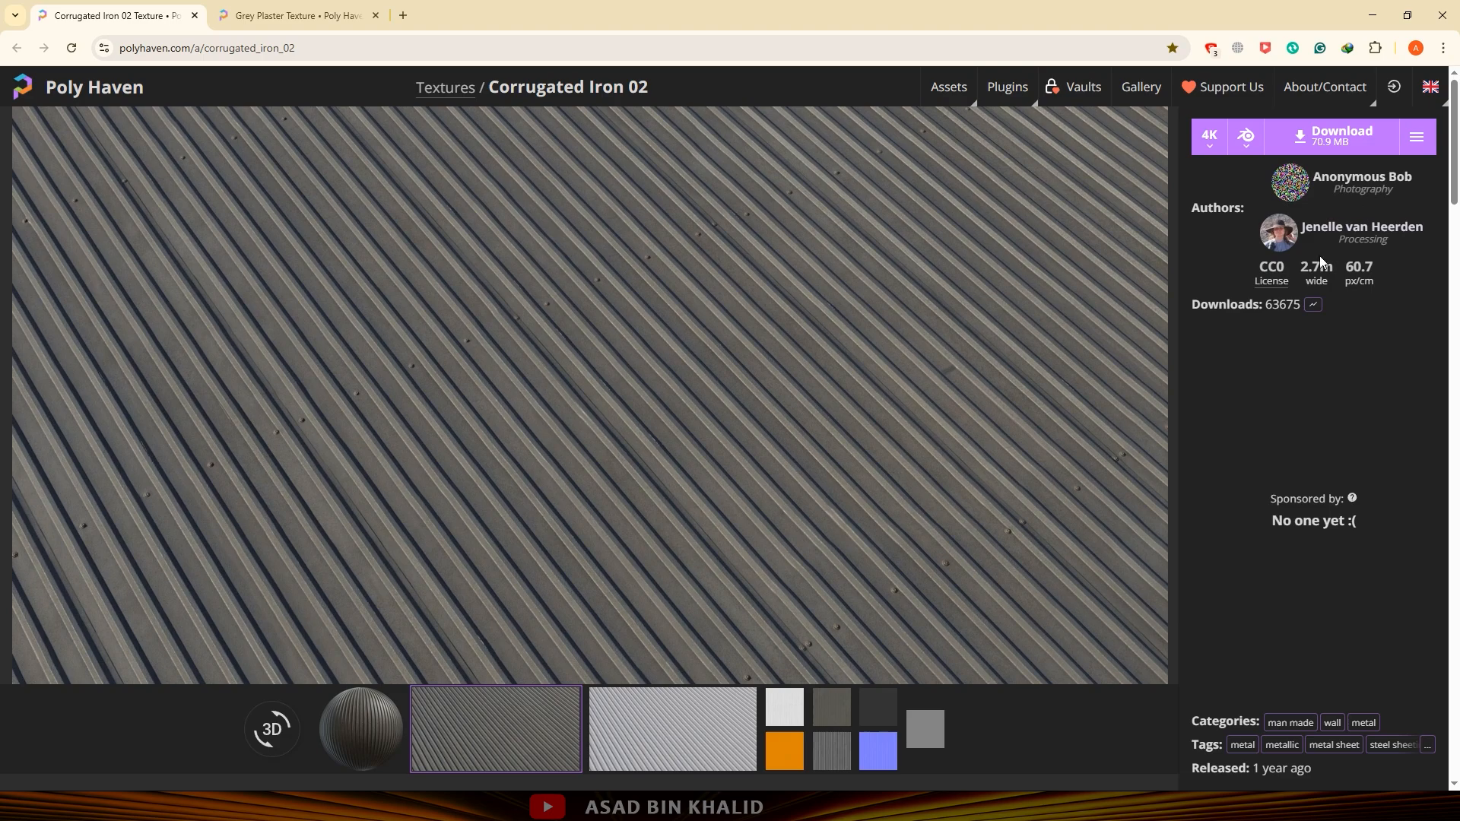
pyautogui.moveTo(1299, 268); pyautogui.dragTo(1334, 264)
pyautogui.click(1372, 15)
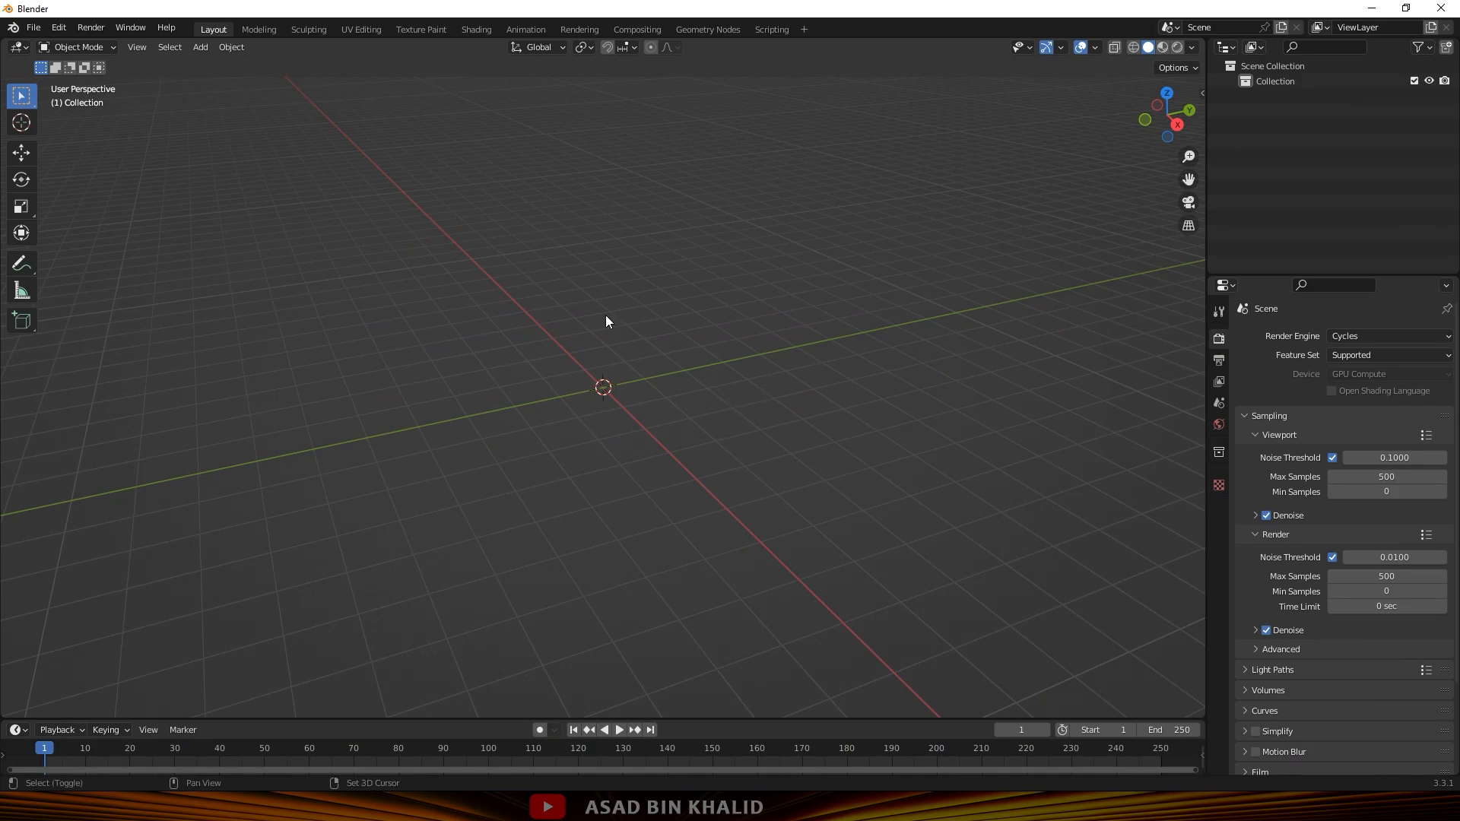
# Add a plane mesh at the origin and scale it up to about 16 times its size.
pyautogui.hotkey('shift', 'a')
pyautogui.moveTo(599, 303)
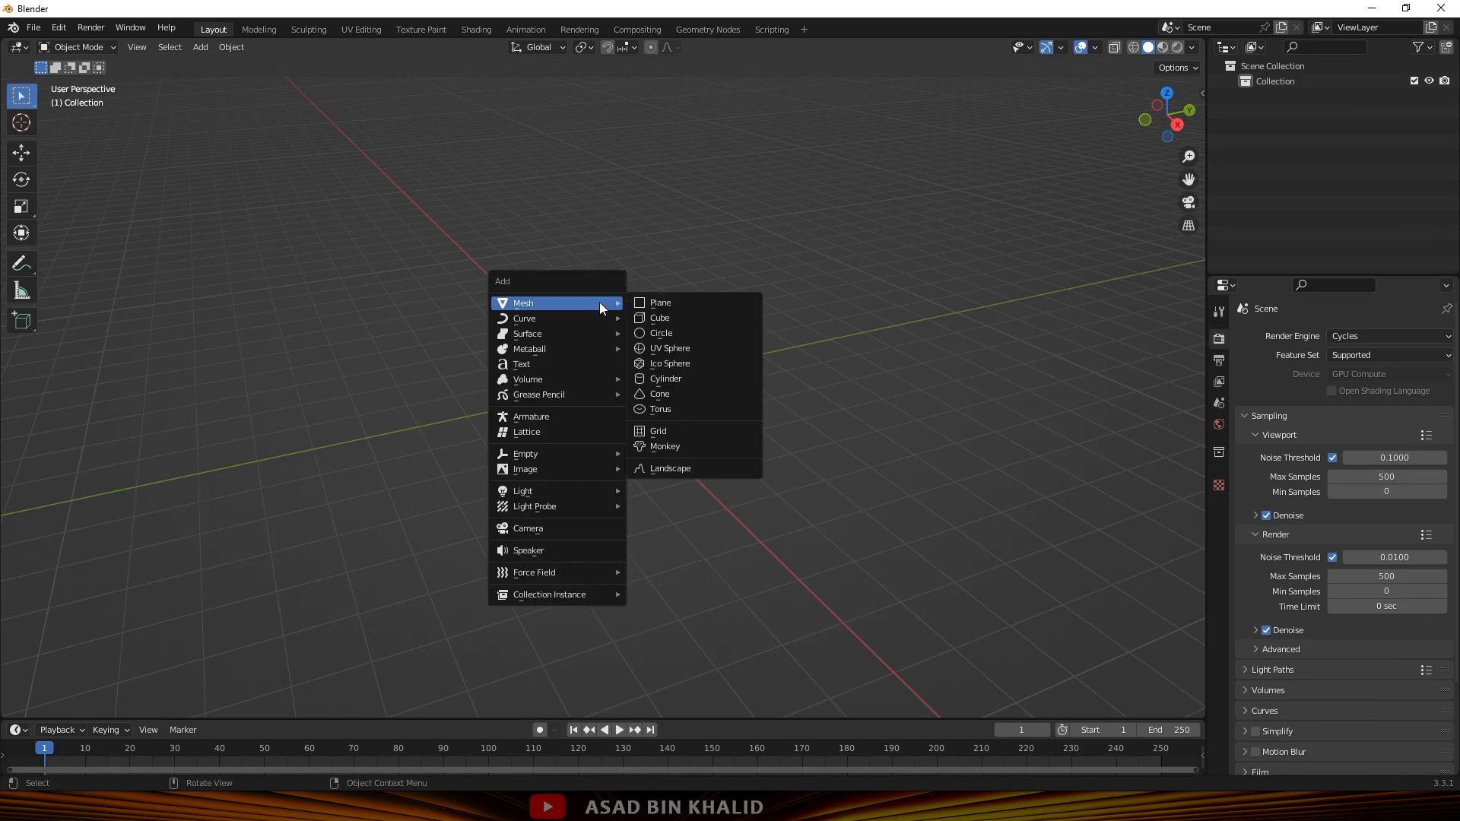
pyautogui.click(660, 304)
pyautogui.moveTo(651, 417); pyautogui.dragTo(609, 405, button='middle')
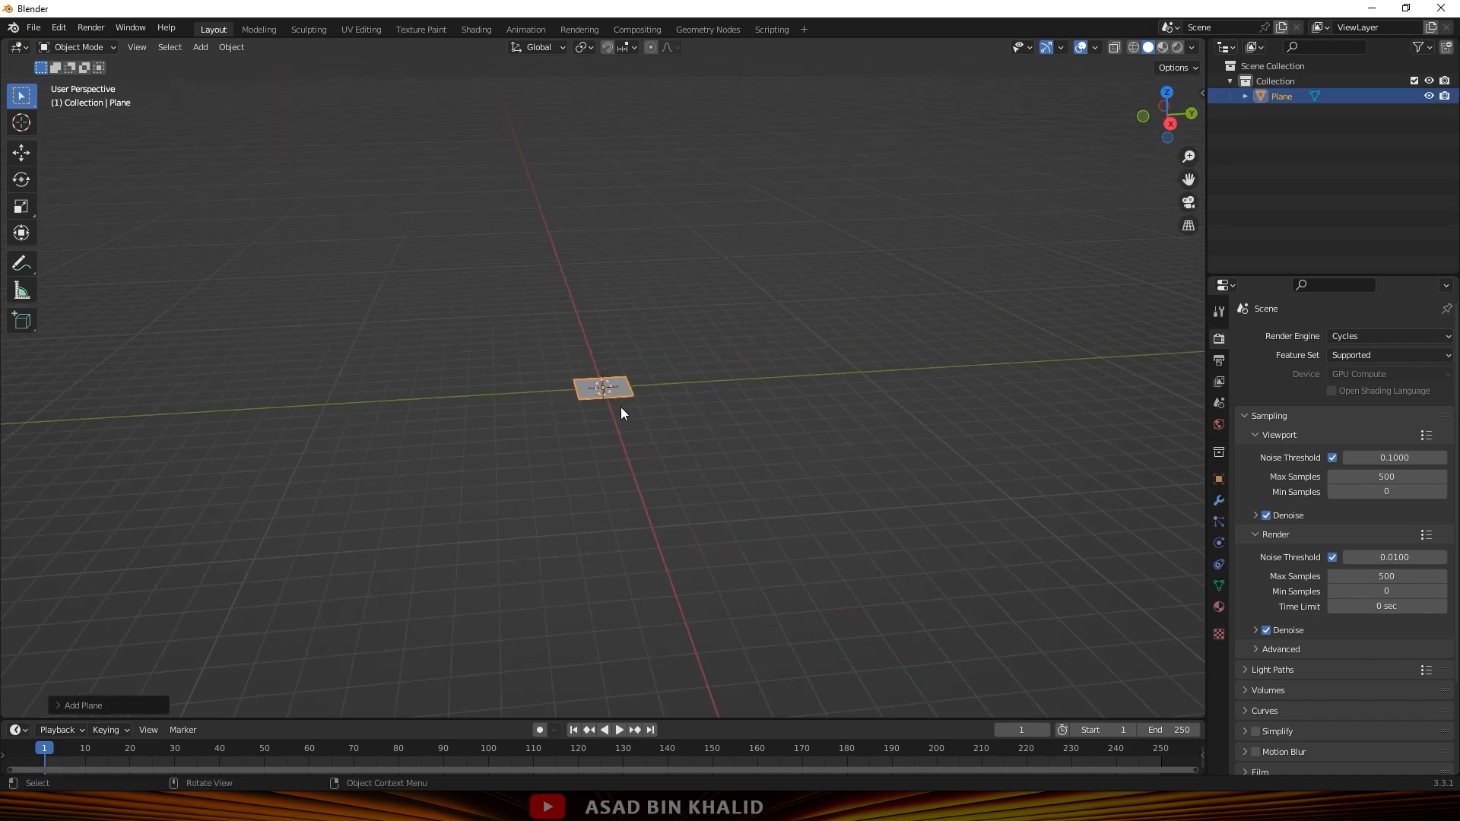
pyautogui.press('s')
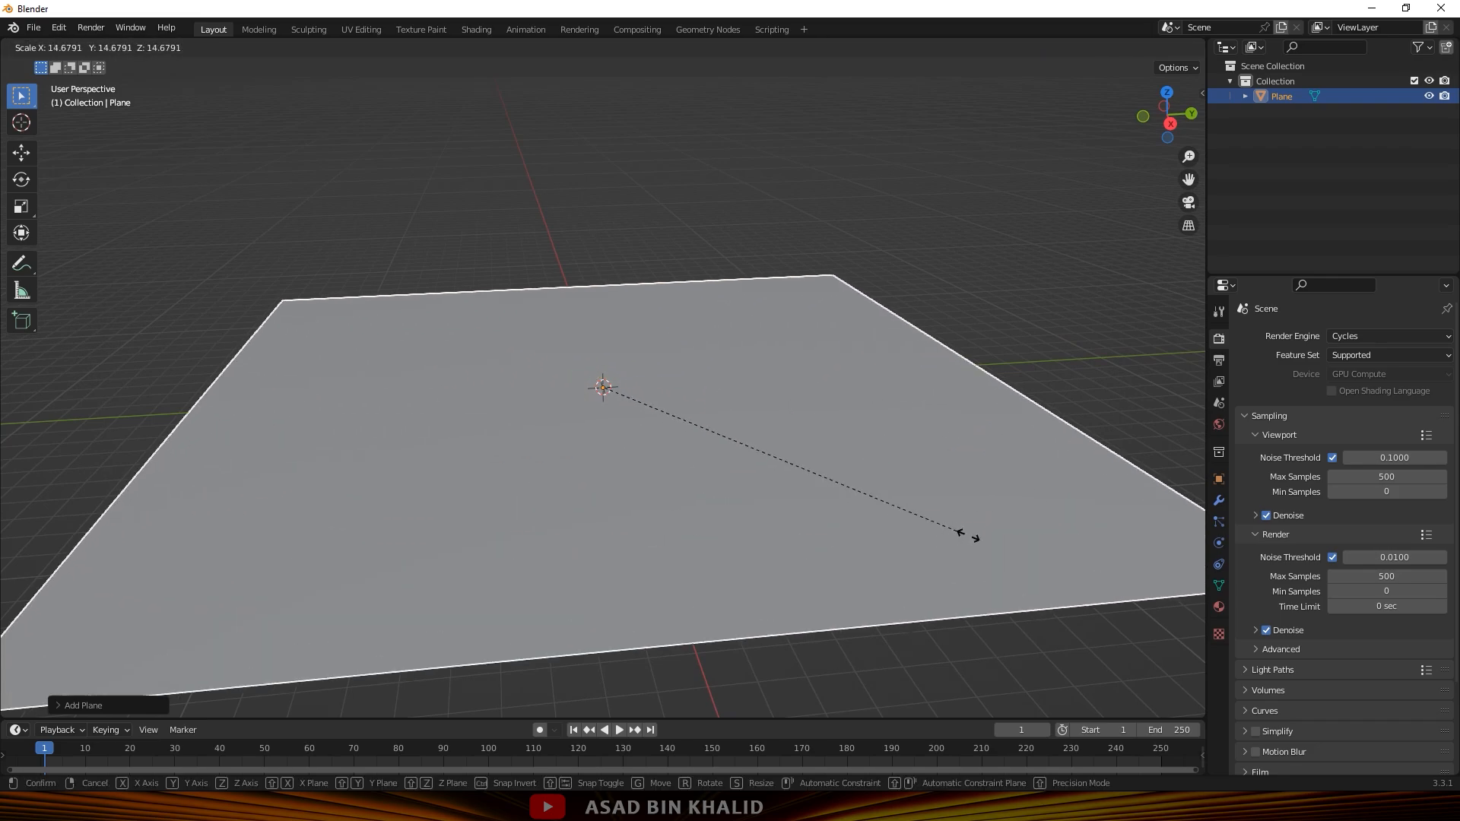
pyautogui.click(995, 538)
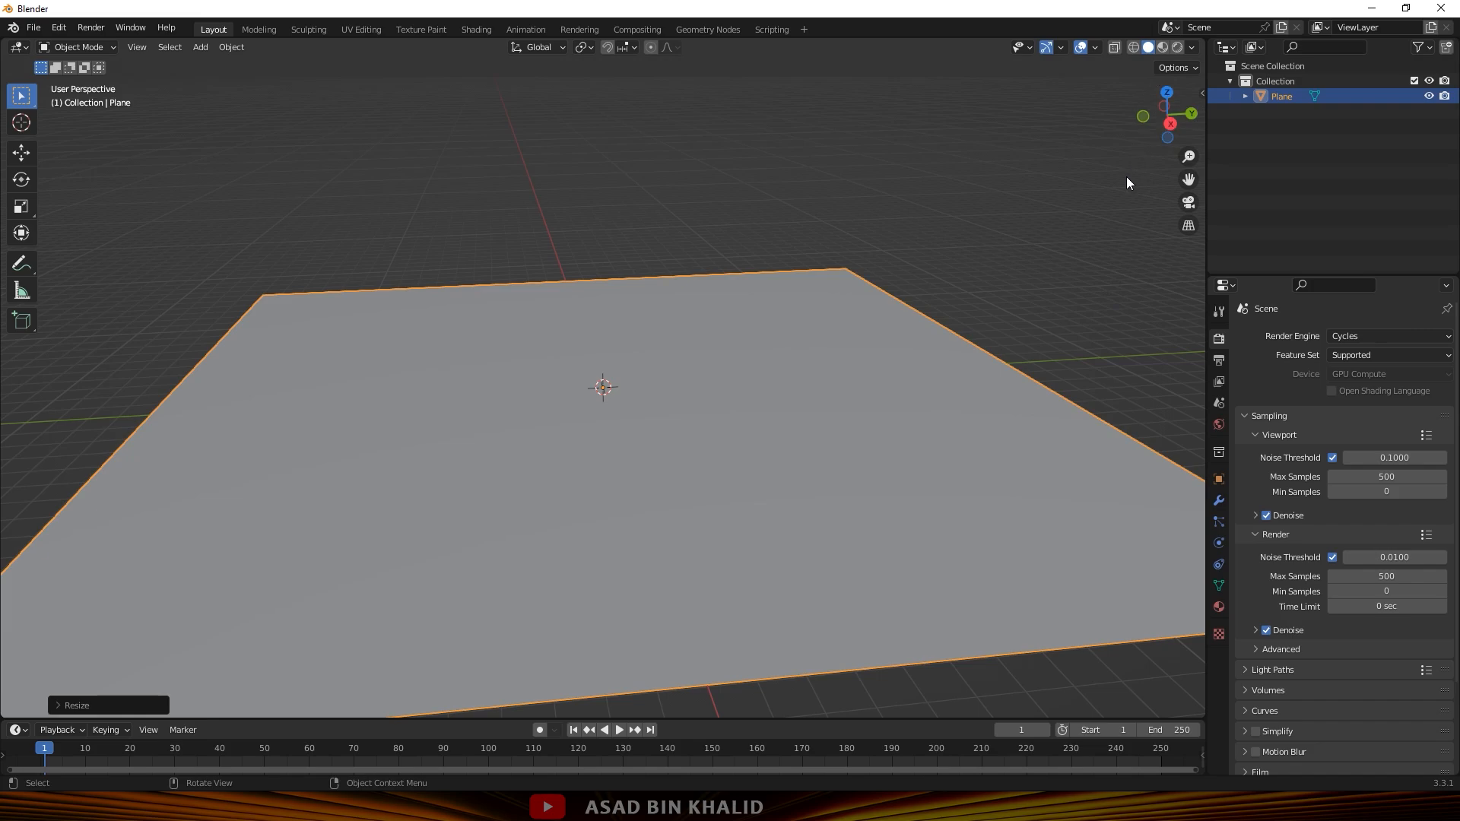
# Set the plane's X and Y dimensions to 21.6 m.
pyautogui.press('n')
pyautogui.click(1192, 175)
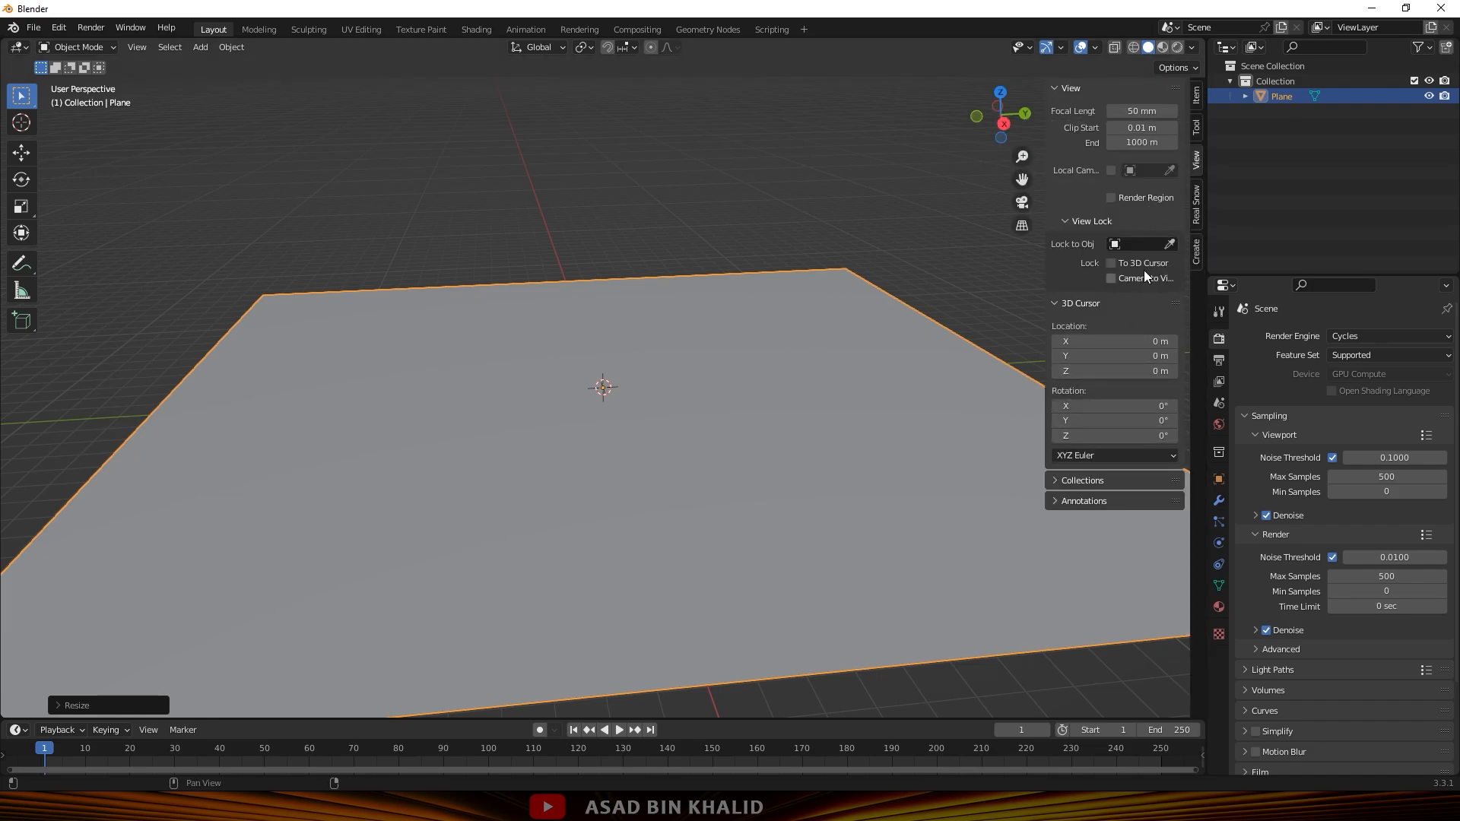
pyautogui.click(1197, 91)
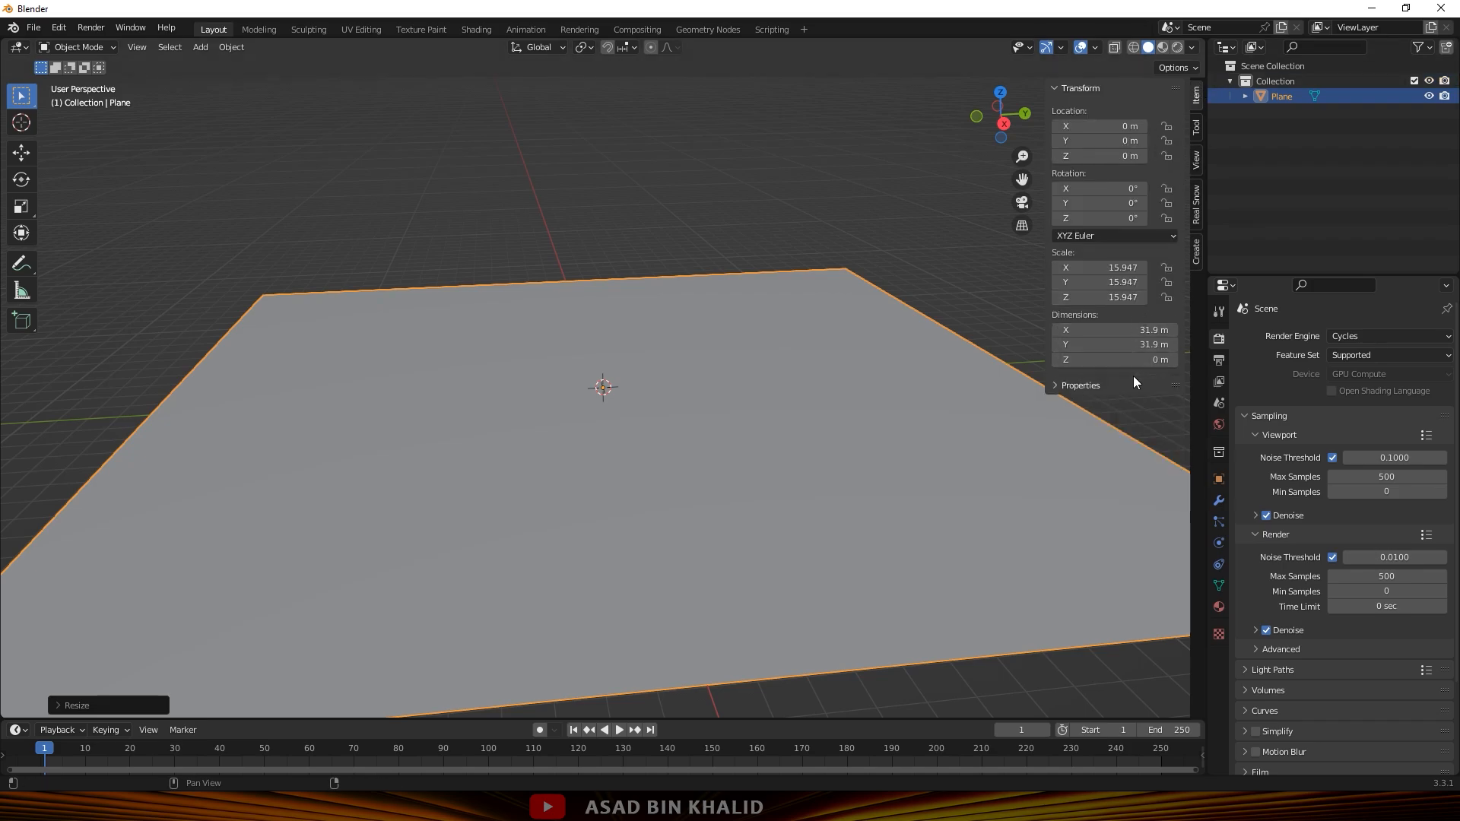
pyautogui.moveTo(1146, 343); pyautogui.dragTo(1144, 328)
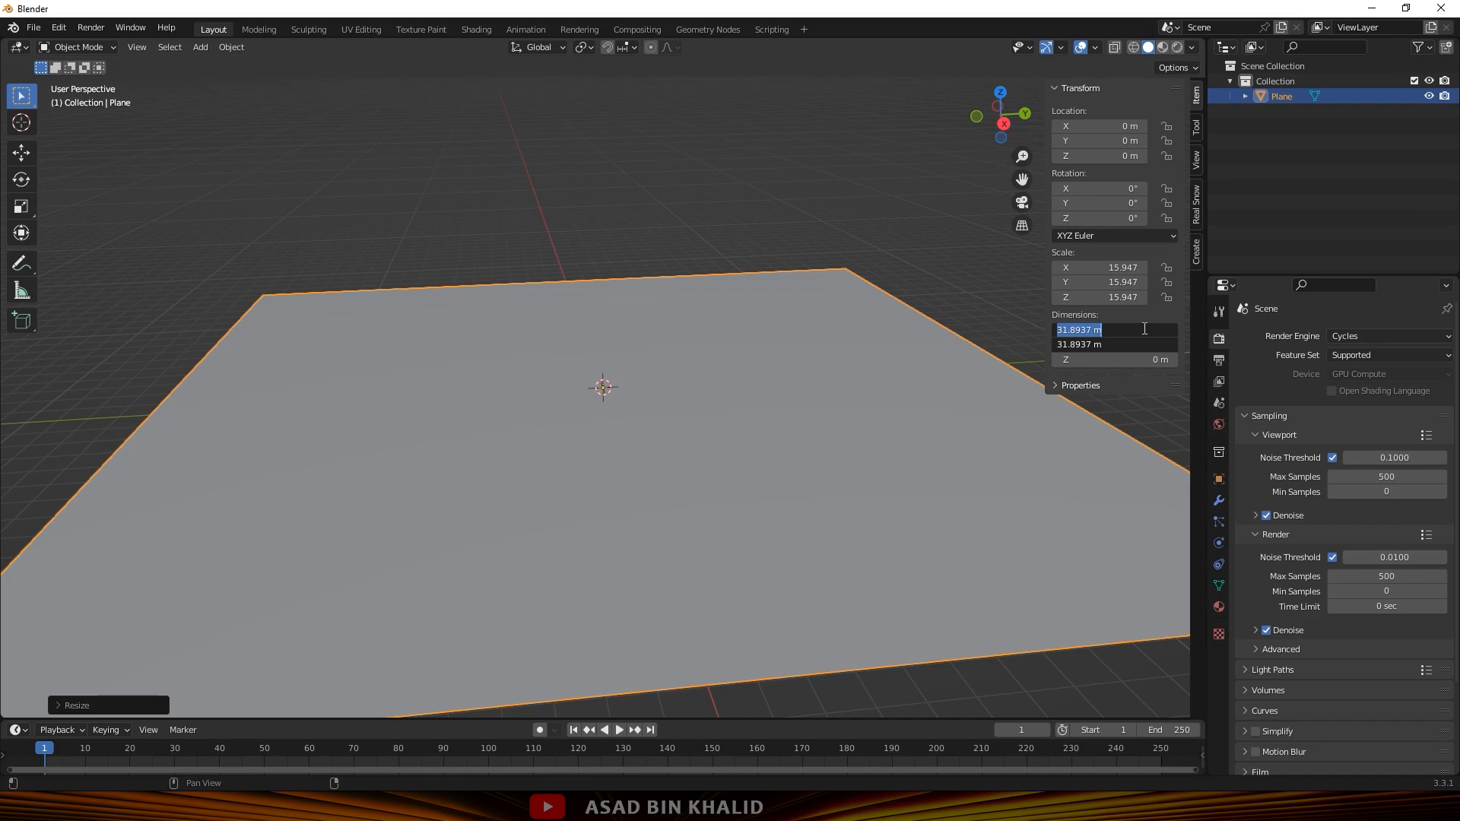
pyautogui.write('21.6')
pyautogui.press('Return')
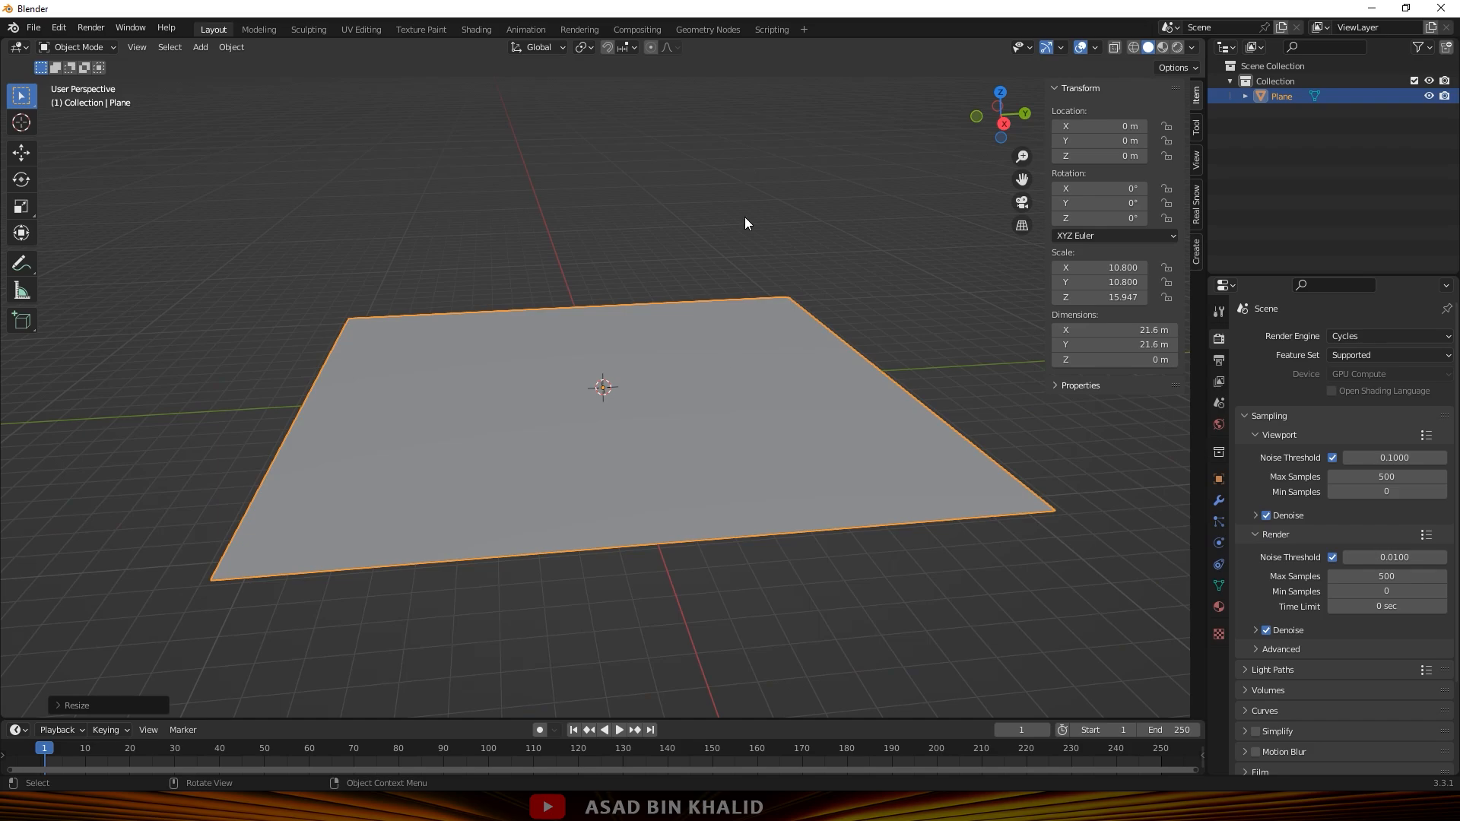
pyautogui.moveTo(623, 463); pyautogui.dragTo(685, 464, button='middle')
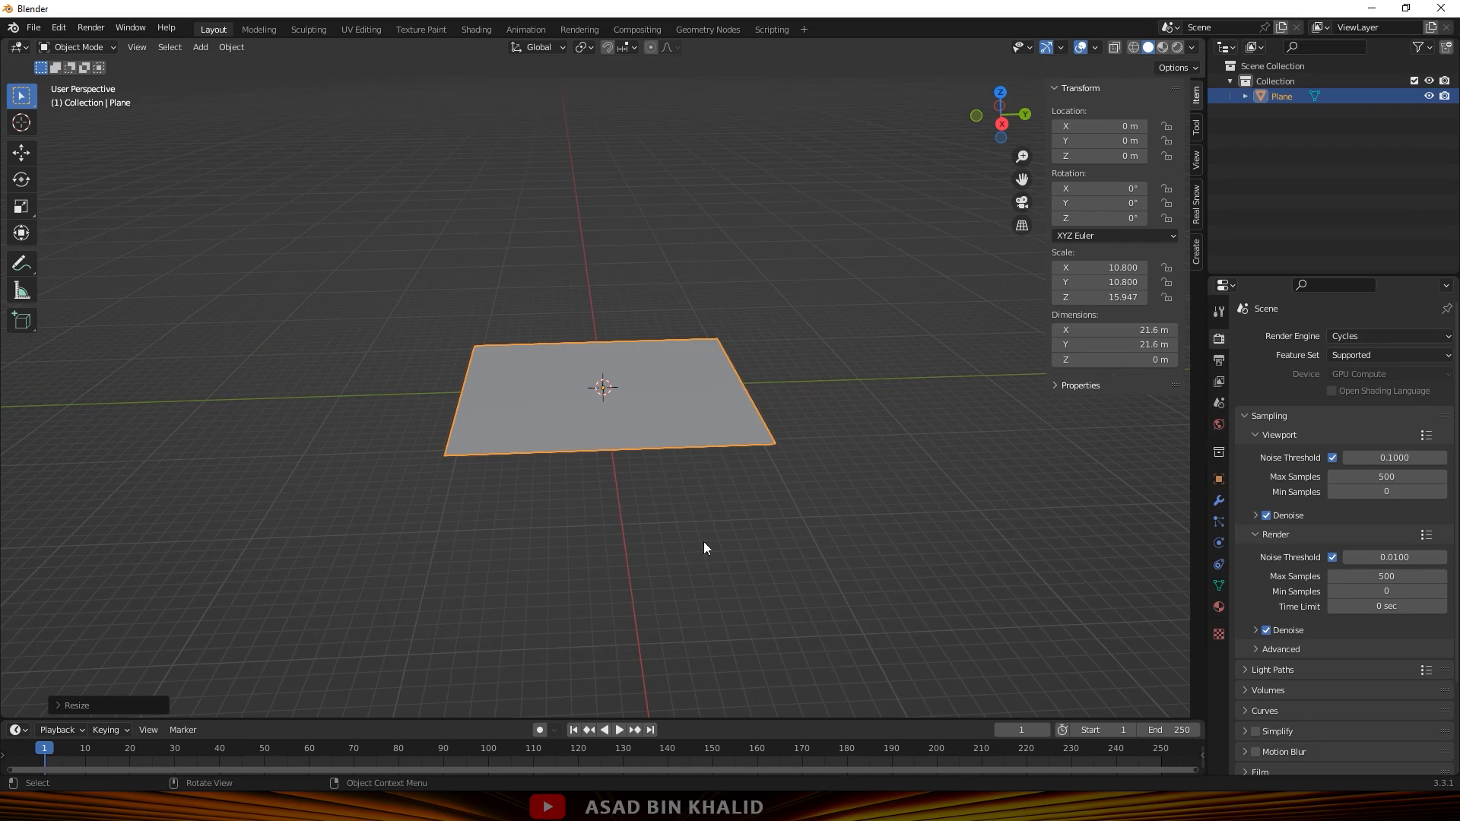
# Check the plane size calculation in Calculator and the Corrugated Iron 02 texture's listed width in the browser.
pyautogui.click(688, 807)
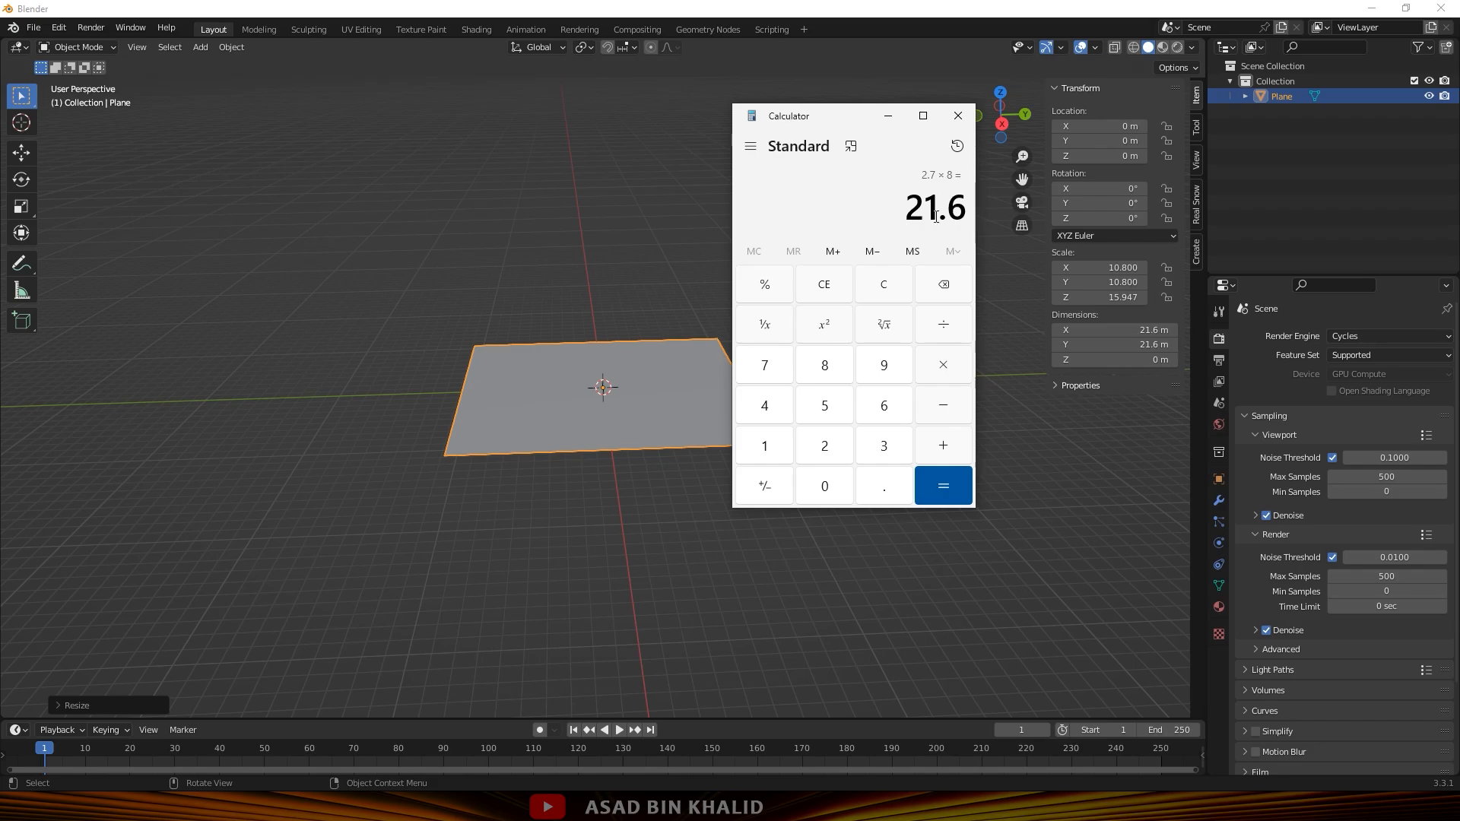
pyautogui.click(887, 116)
pyautogui.click(688, 806)
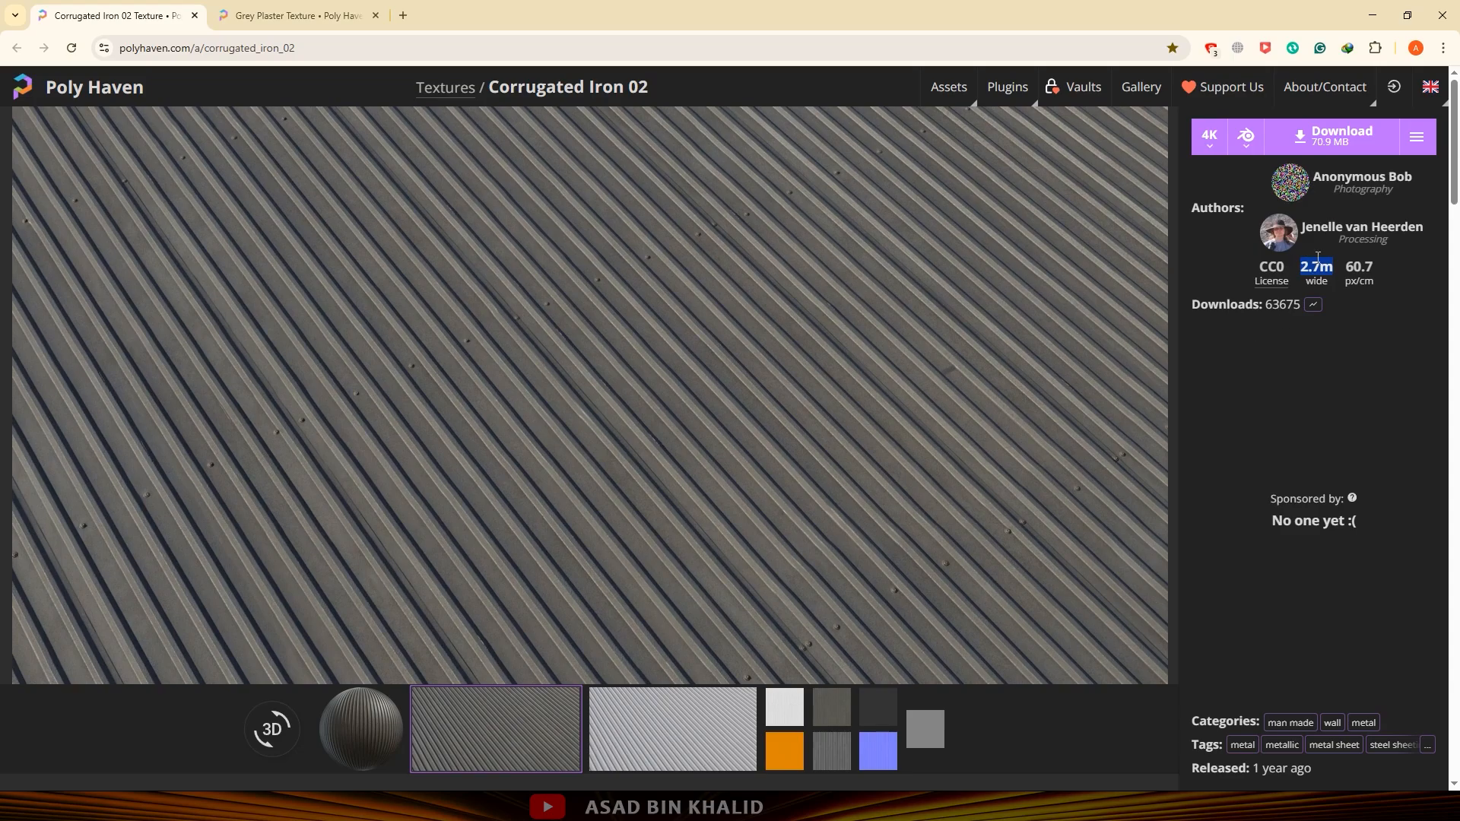
pyautogui.click(1372, 16)
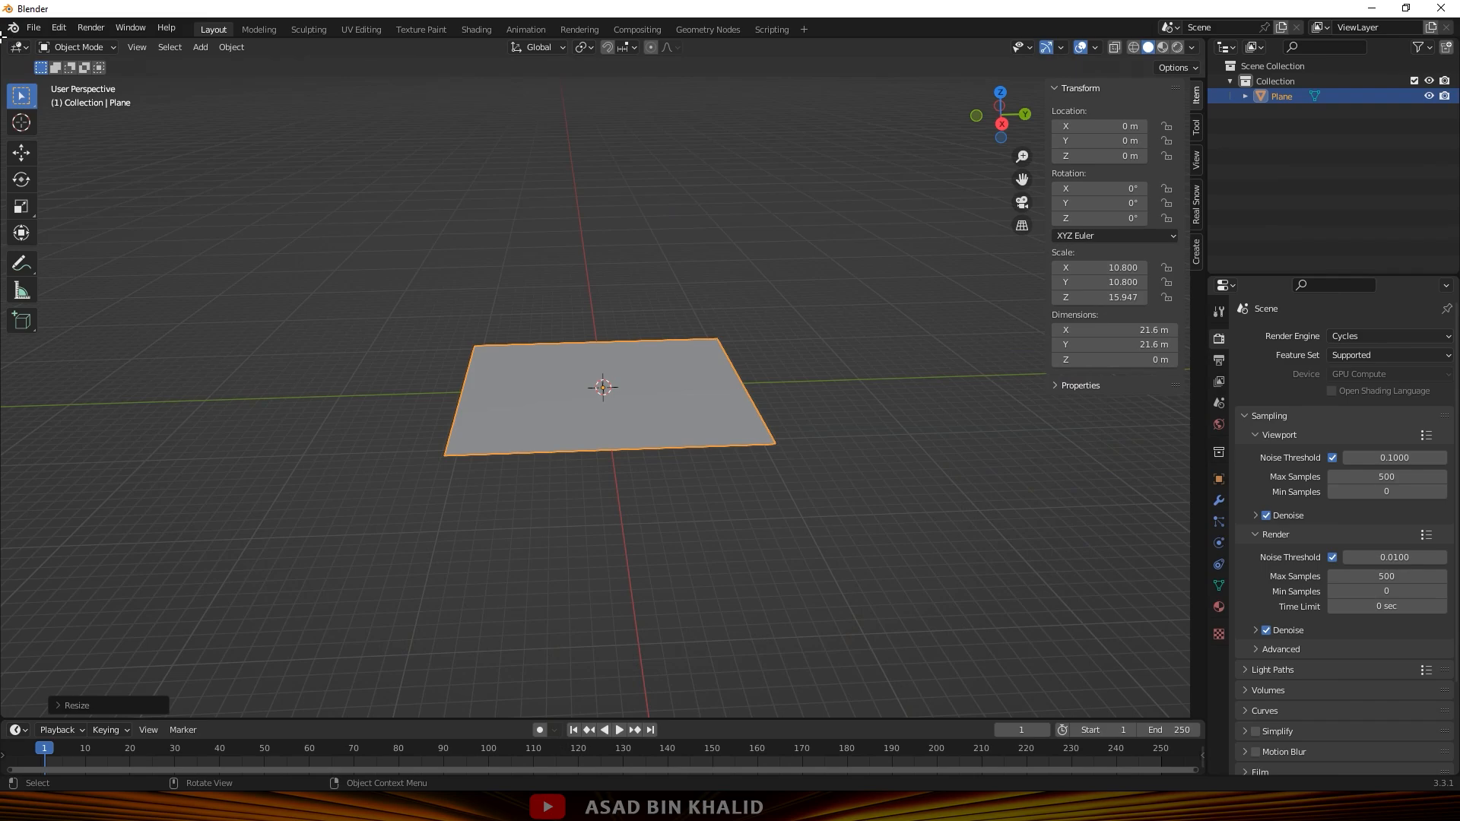
# Split the 3D viewport, turn the new area into a Shader Editor, and create a new material for the plane.
pyautogui.moveTo(3, 41); pyautogui.dragTo(566, 156)
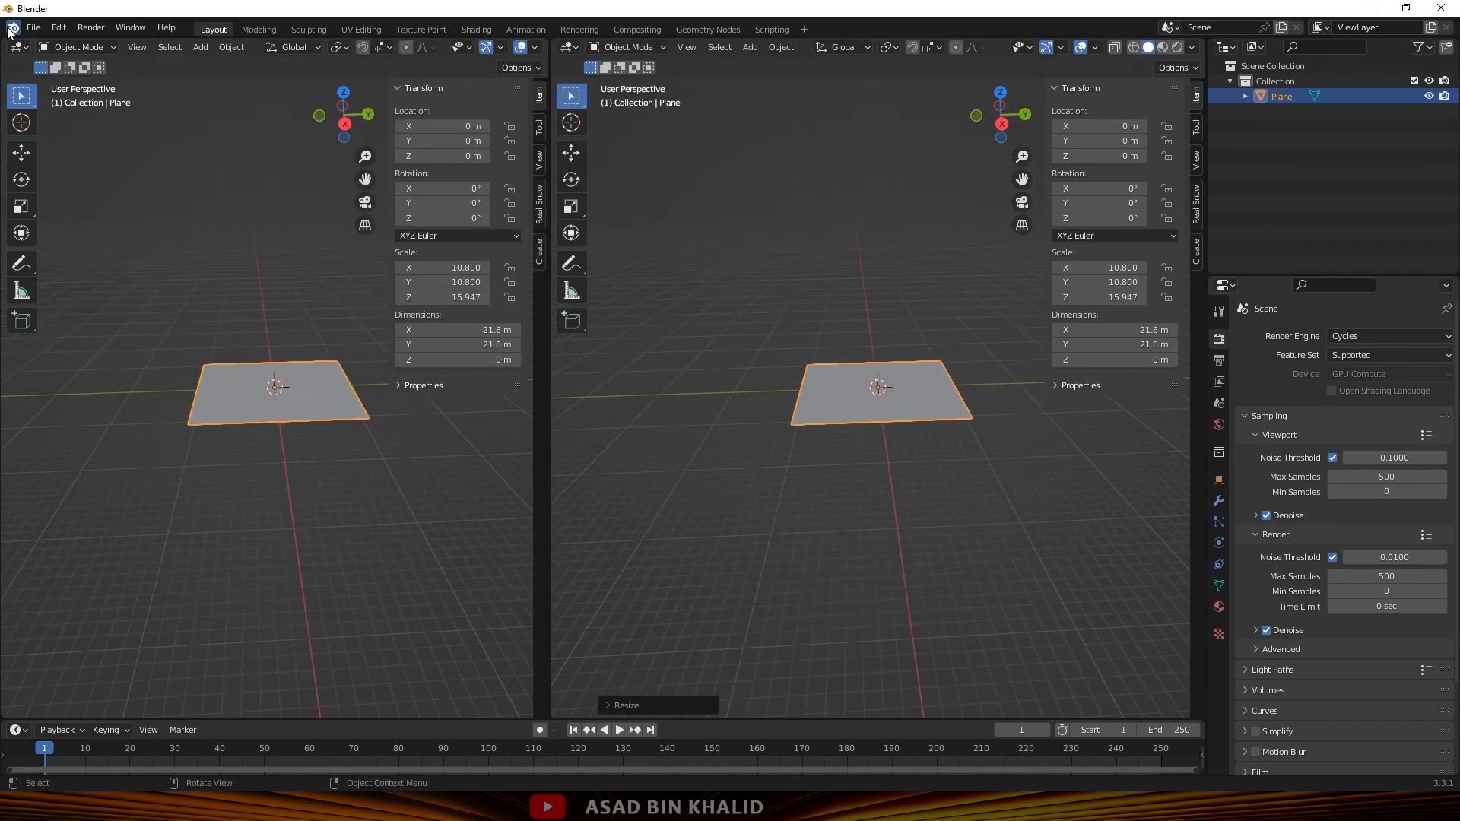
pyautogui.click(18, 48)
pyautogui.click(152, 212)
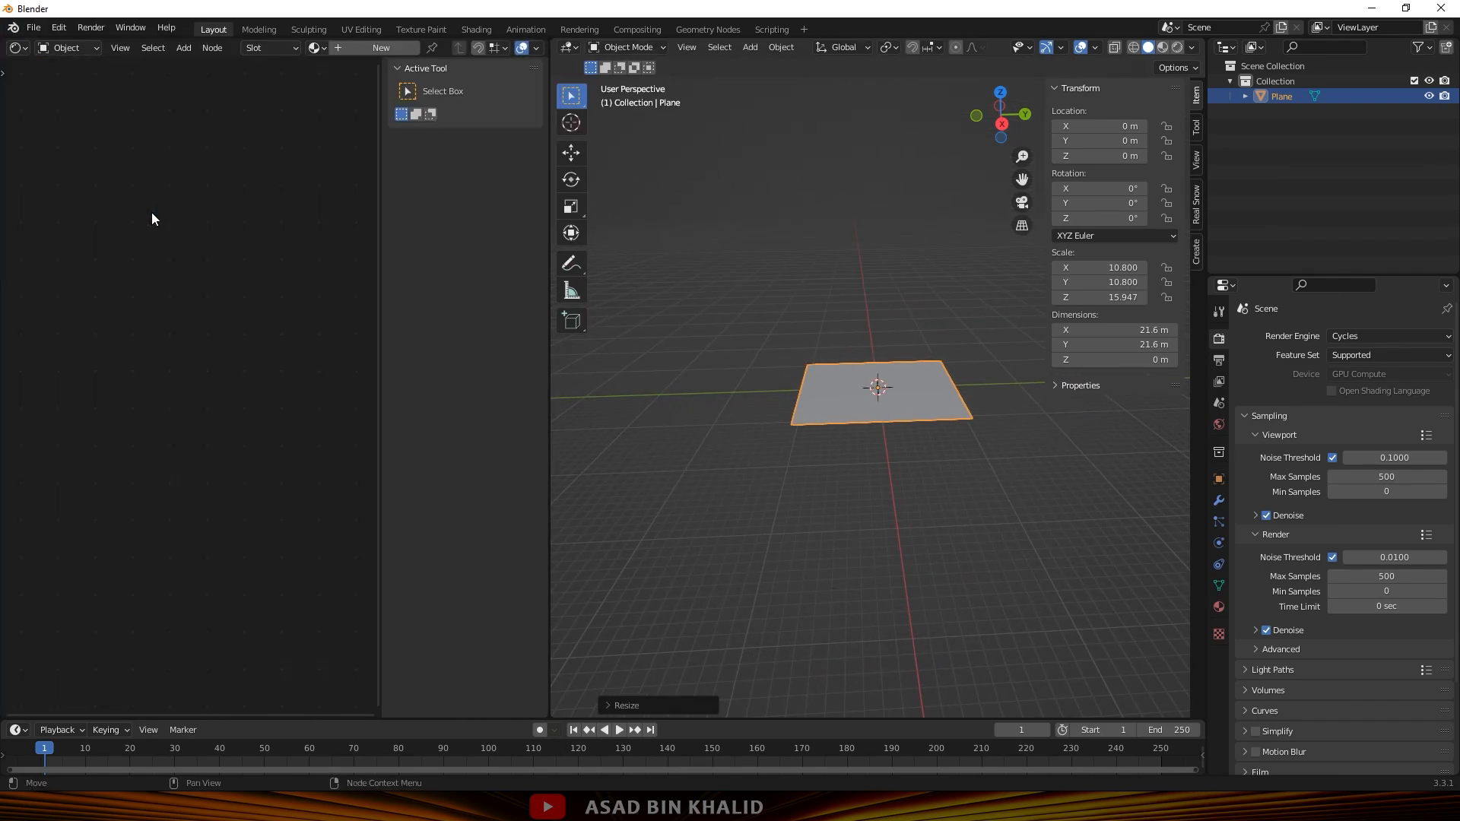
pyautogui.click(357, 50)
pyautogui.scroll(5, 134, 412)
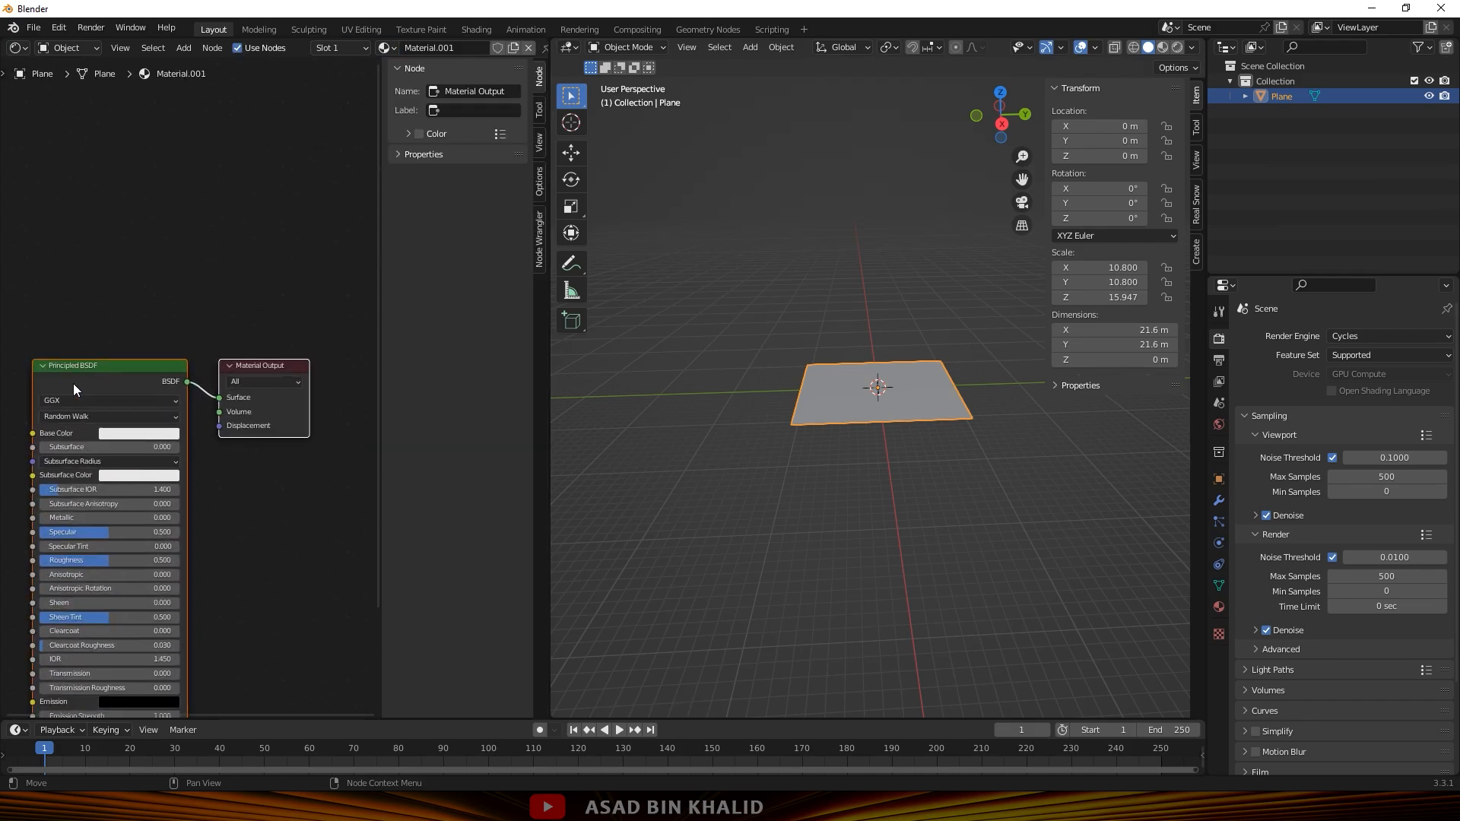
pyautogui.click(102, 366)
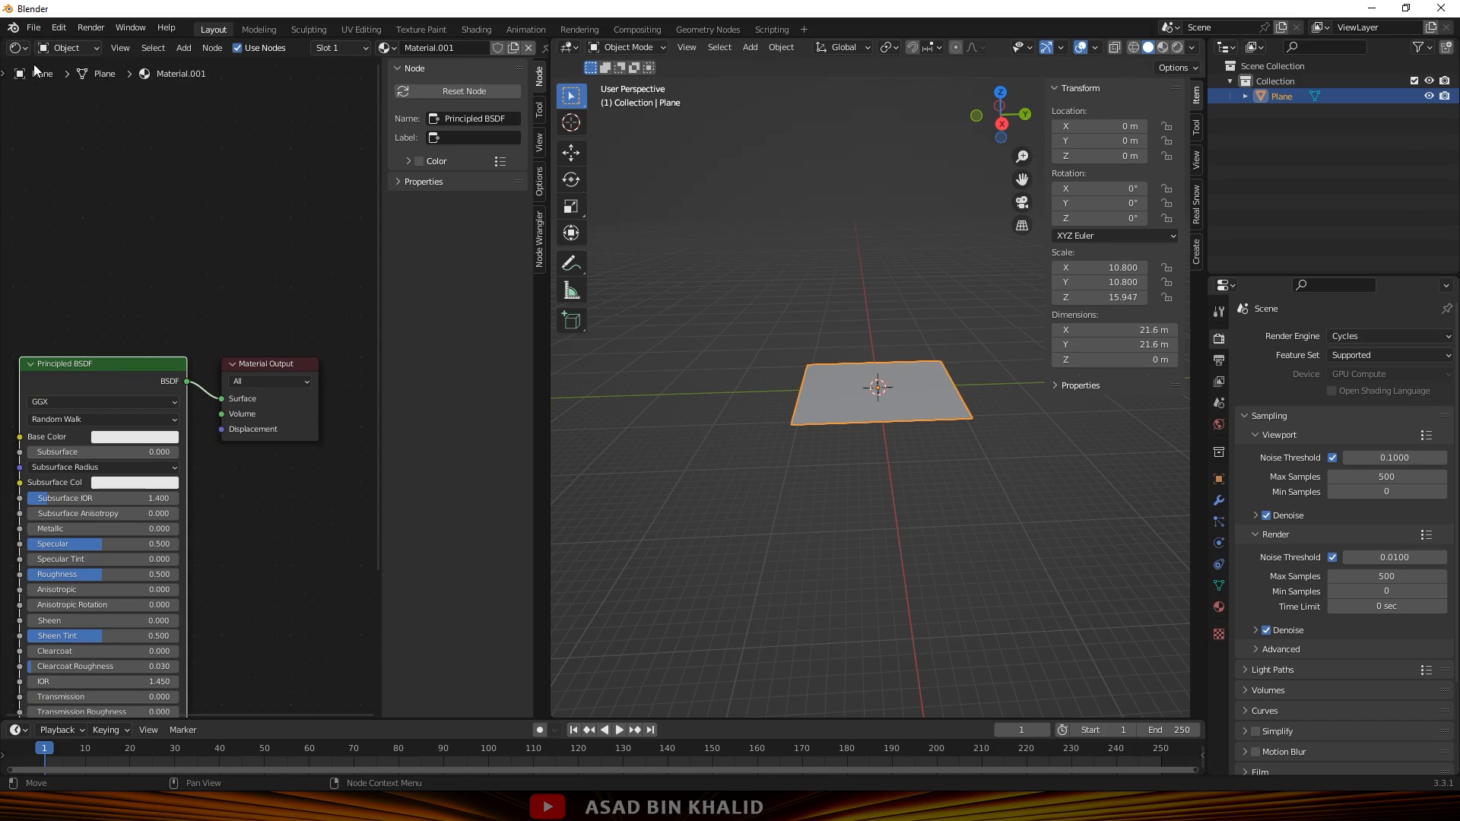
# Find the Node Wrangler add-on in the preferences, enable it, and save the preferences.
pyautogui.click(66, 29)
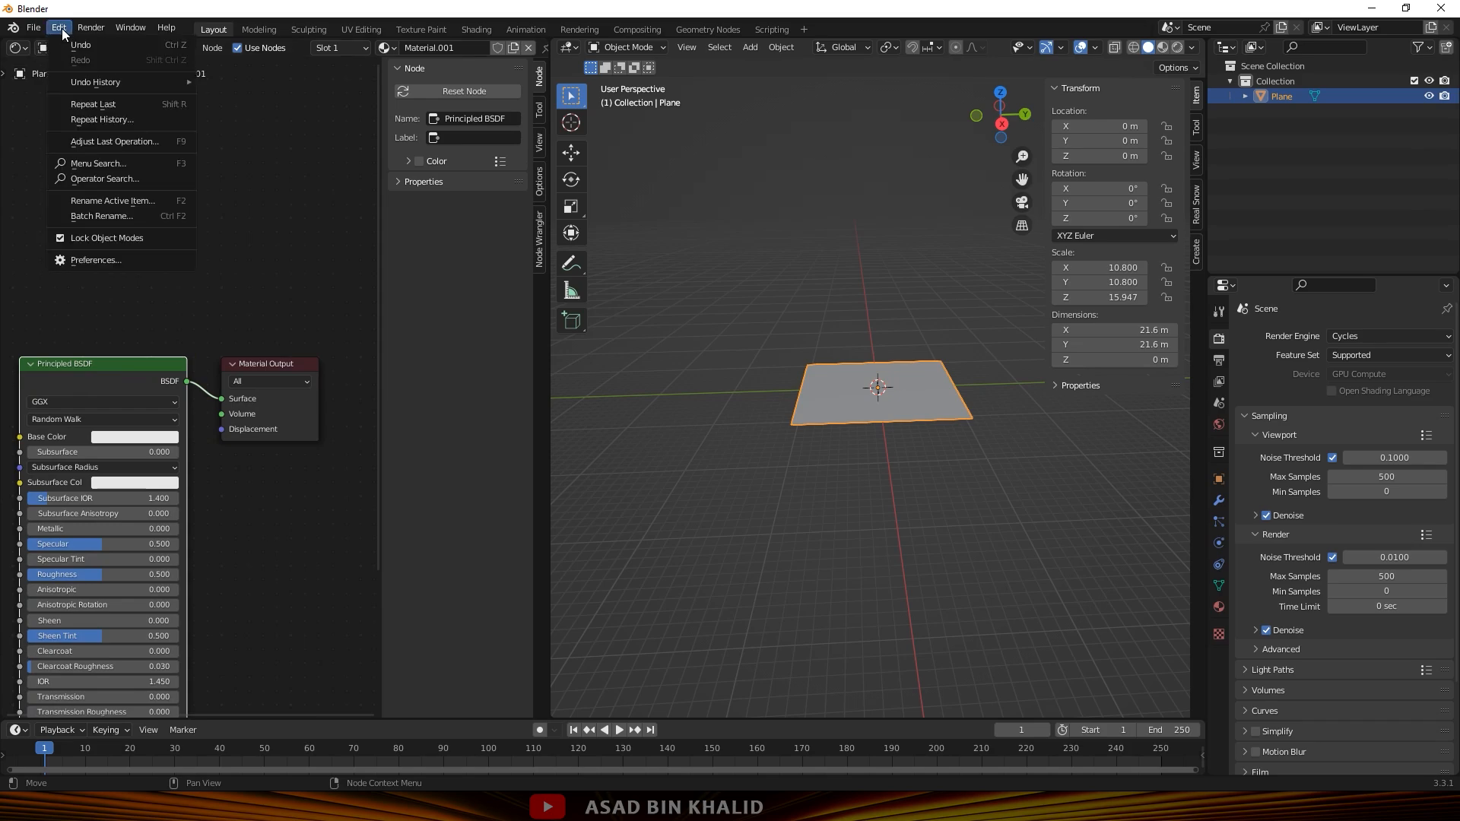
pyautogui.click(89, 259)
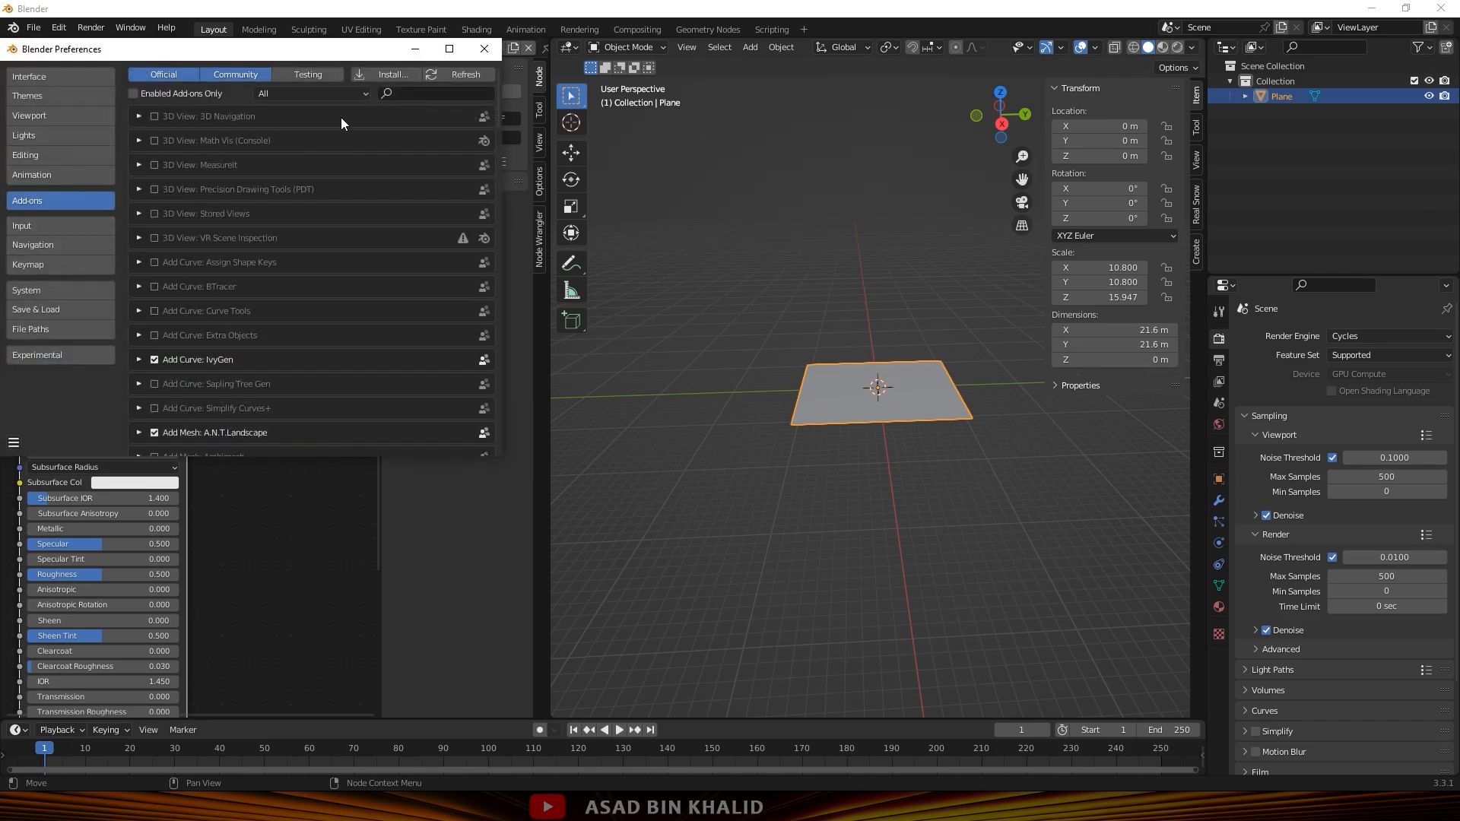
pyautogui.click(403, 92)
pyautogui.write('no')
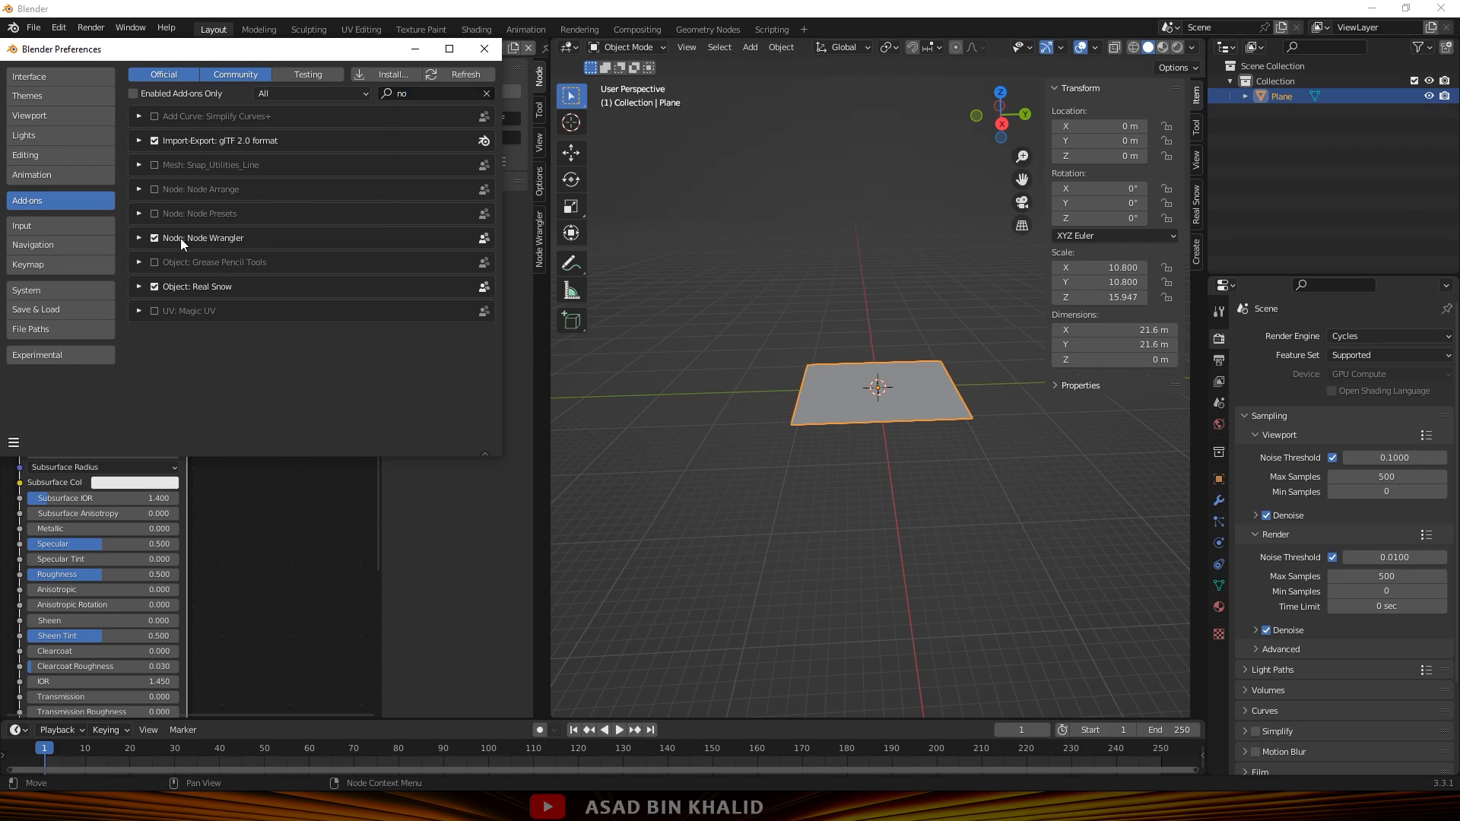
pyautogui.click(138, 238)
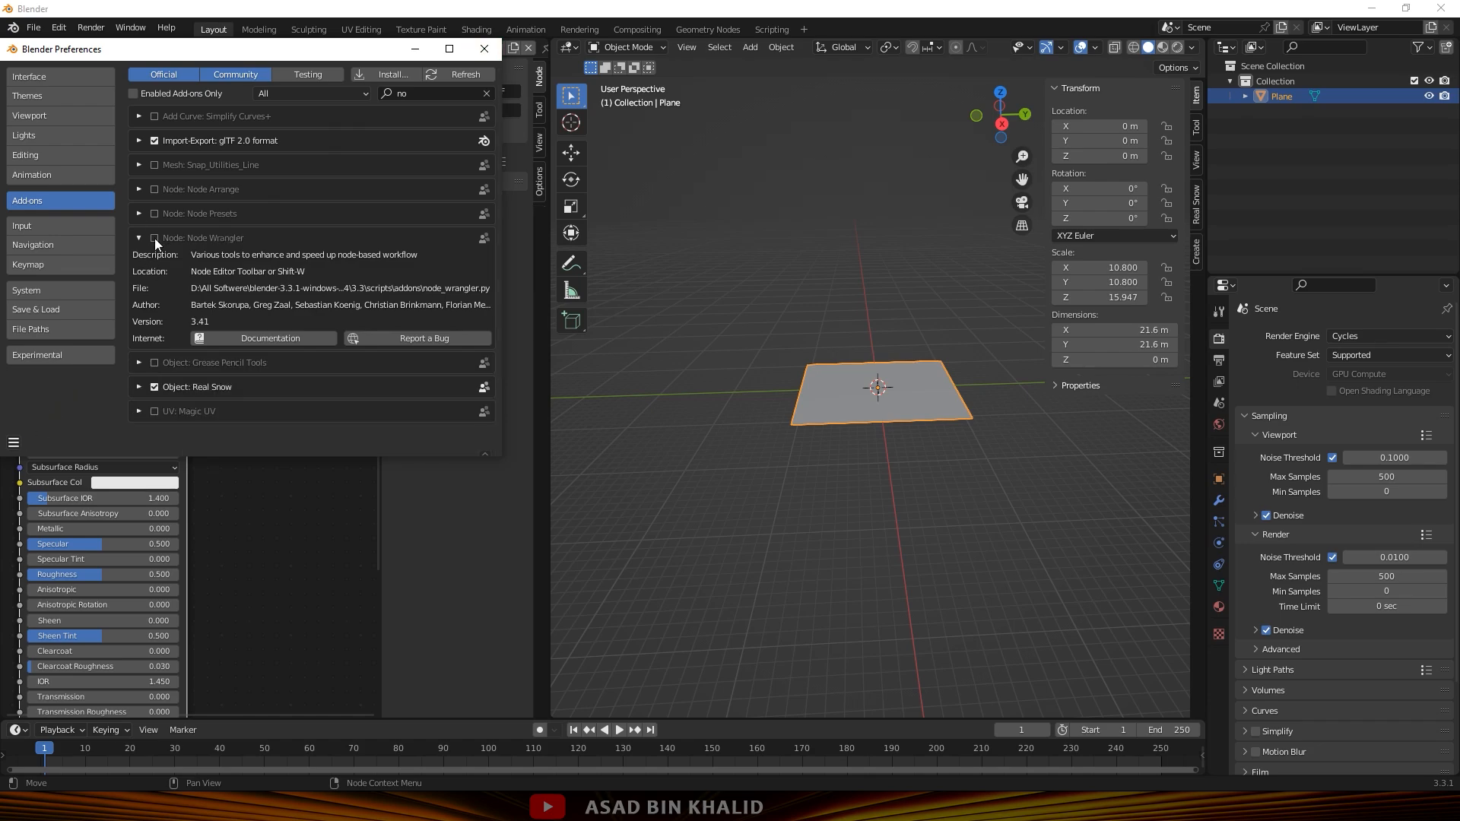
pyautogui.click(15, 443)
pyautogui.click(46, 404)
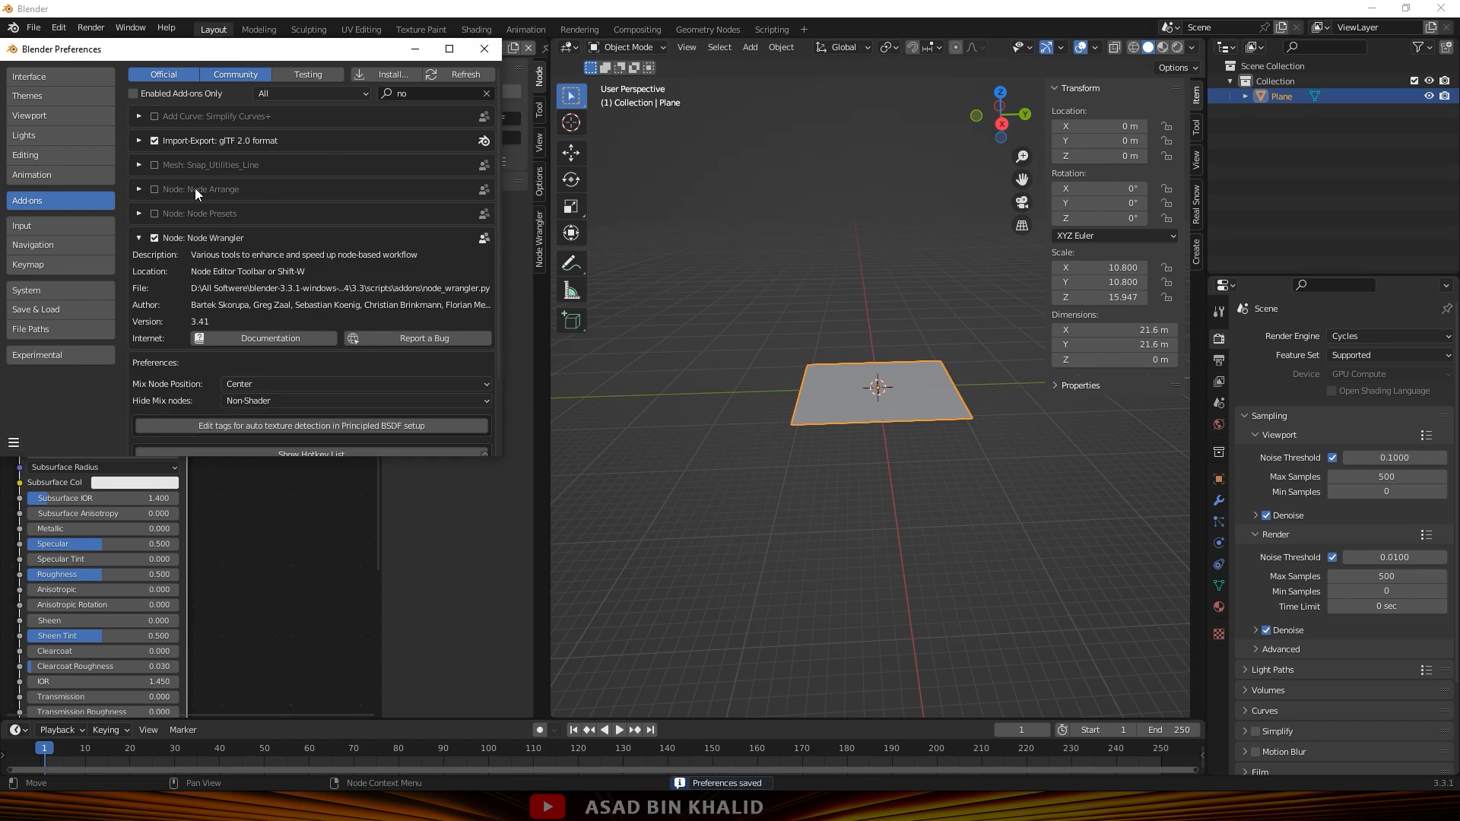
pyautogui.click(478, 55)
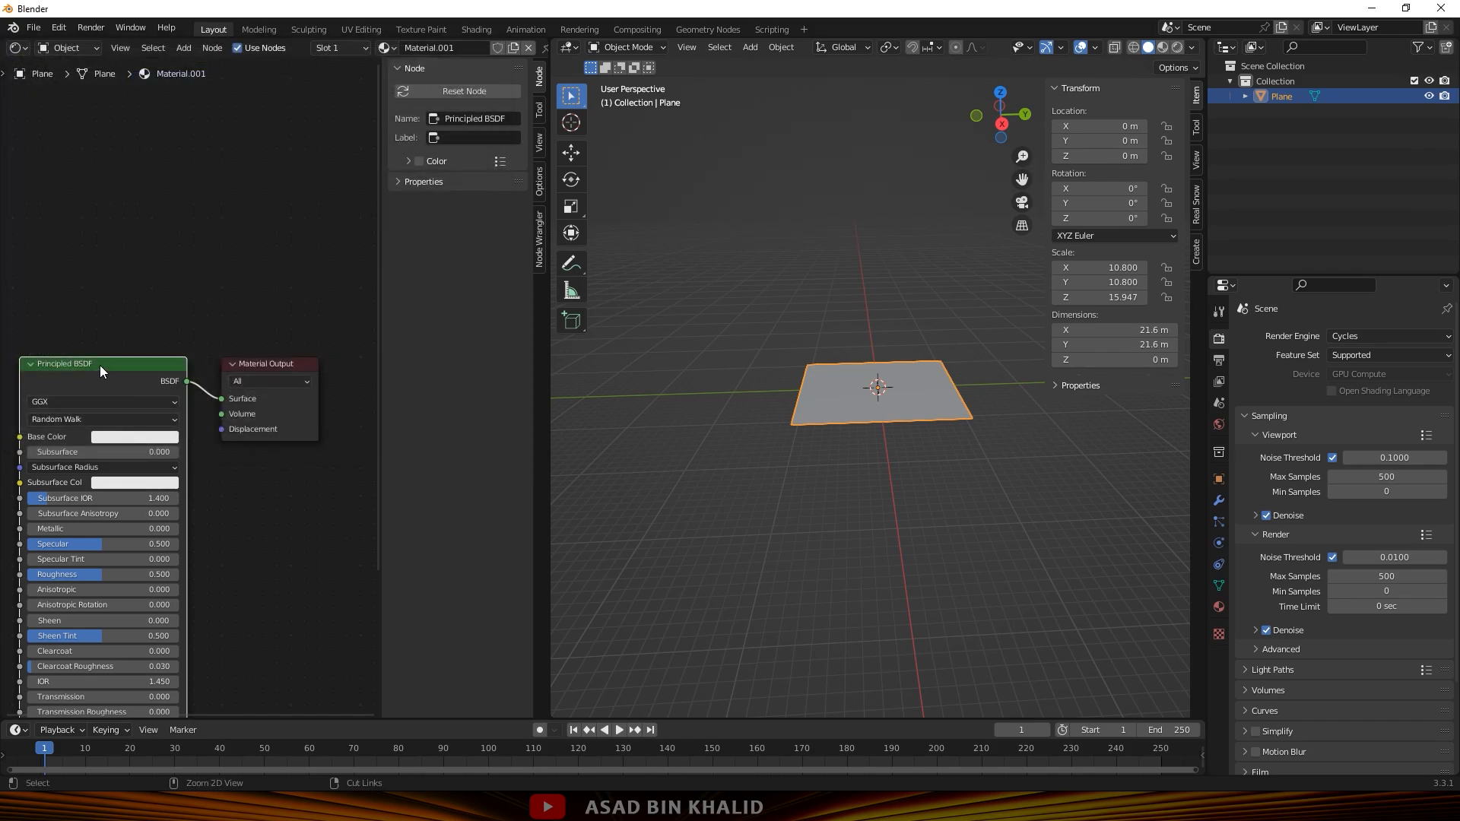
# Run Principled Texture Setup on the Principled BSDF with all five maps from the corrugated_iron_02_4k.blend textures folder.
pyautogui.hotkey('ctrl', 'shift', 't')
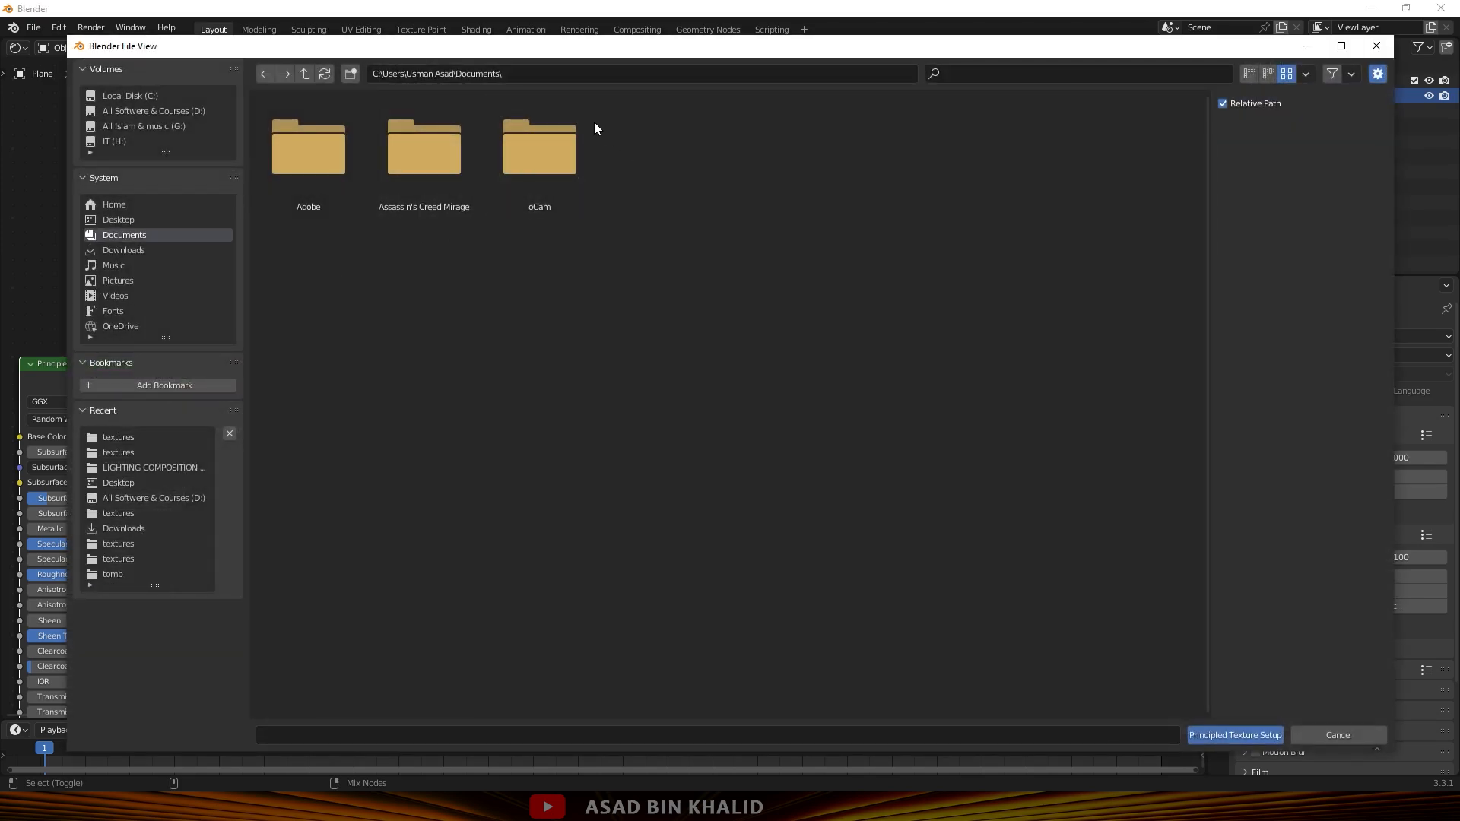
pyautogui.click(553, 75)
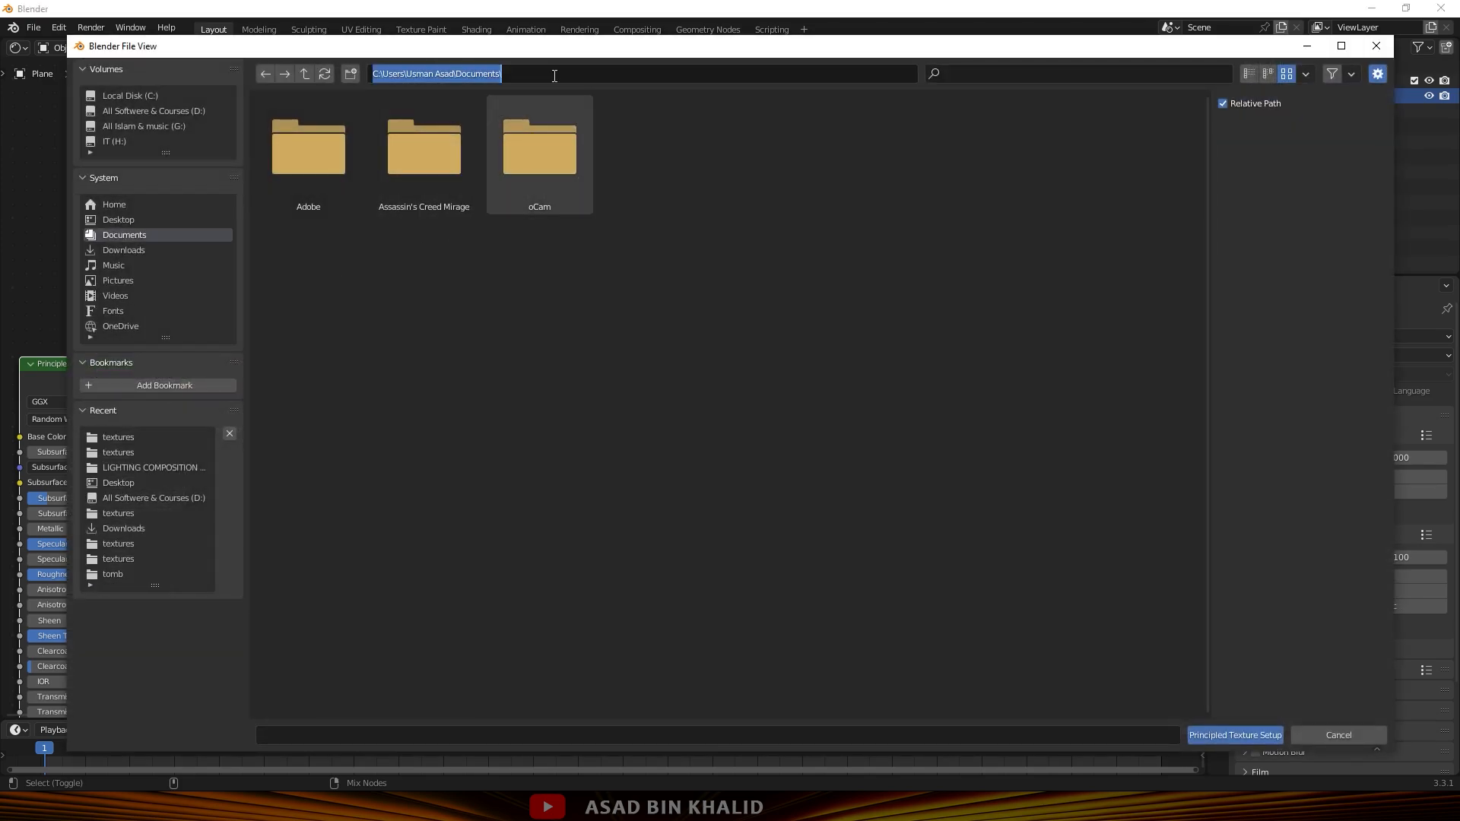
pyautogui.write('C:\\Users\\Usman Asad\\Downloads\\corrugated_iron_02_4k.blend\\textures\\')
pyautogui.press('Return')
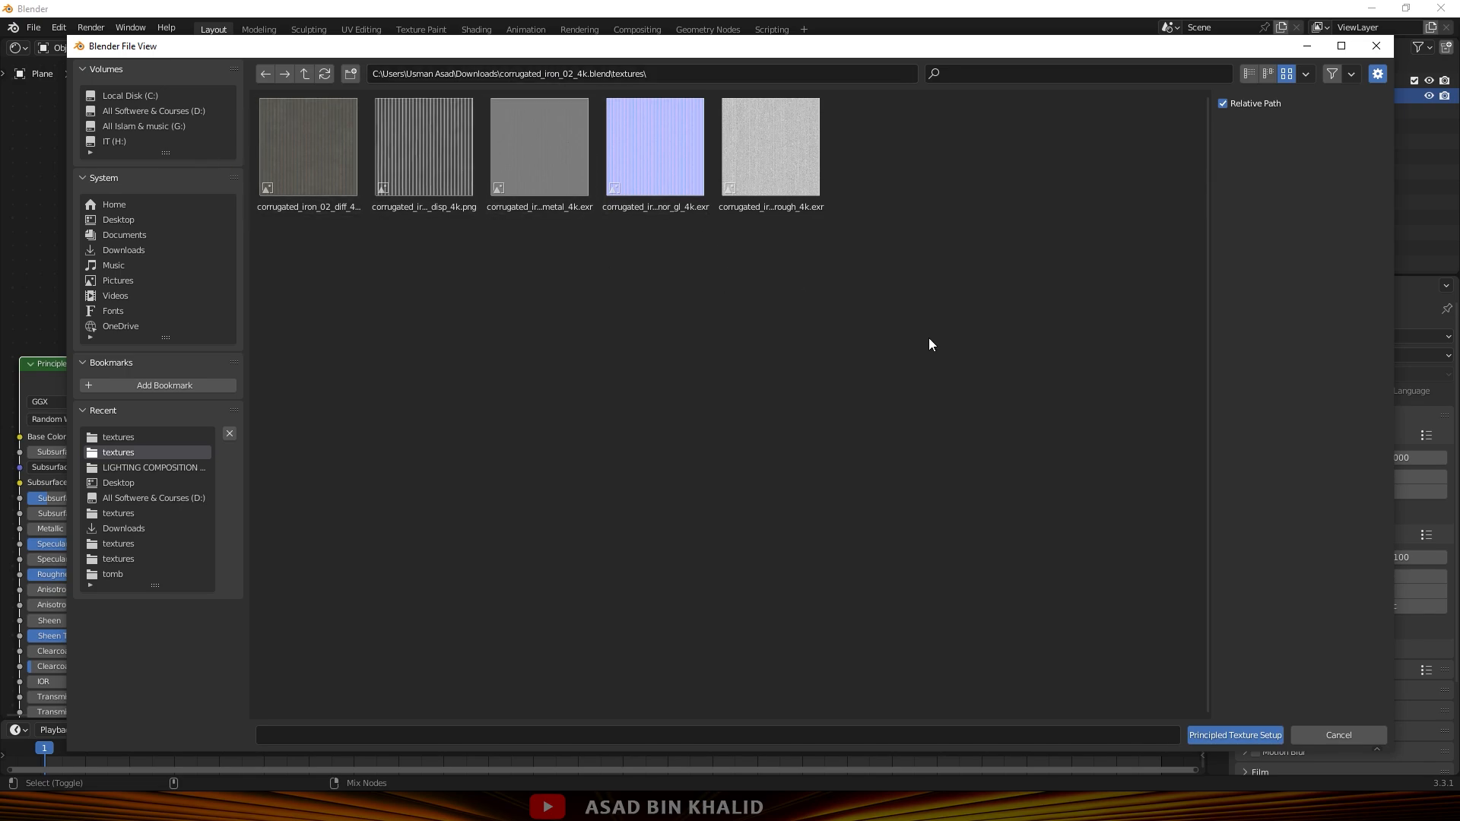
pyautogui.press('a')
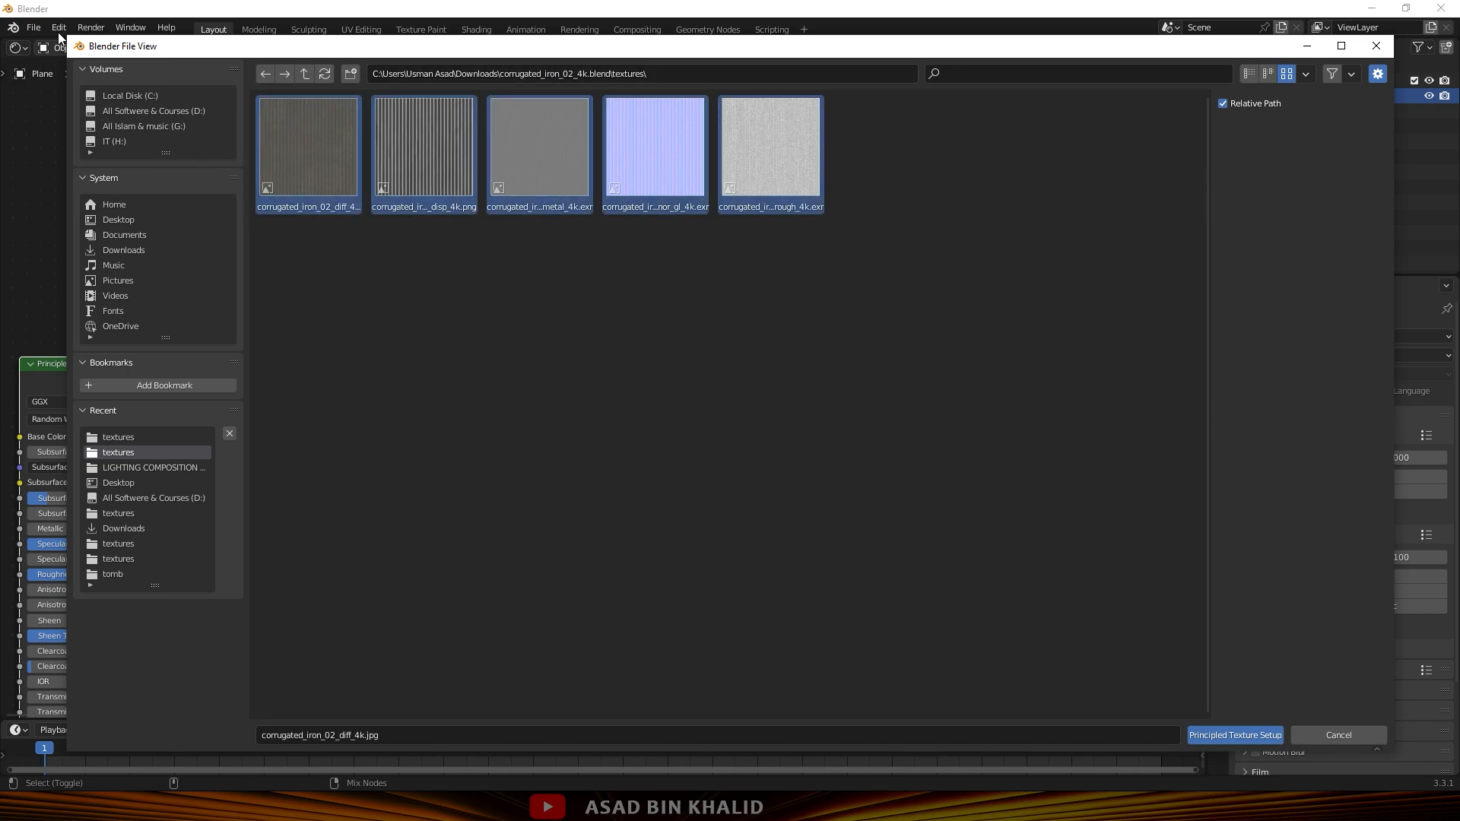
pyautogui.click(1233, 734)
pyautogui.scroll(-3, 358, 482)
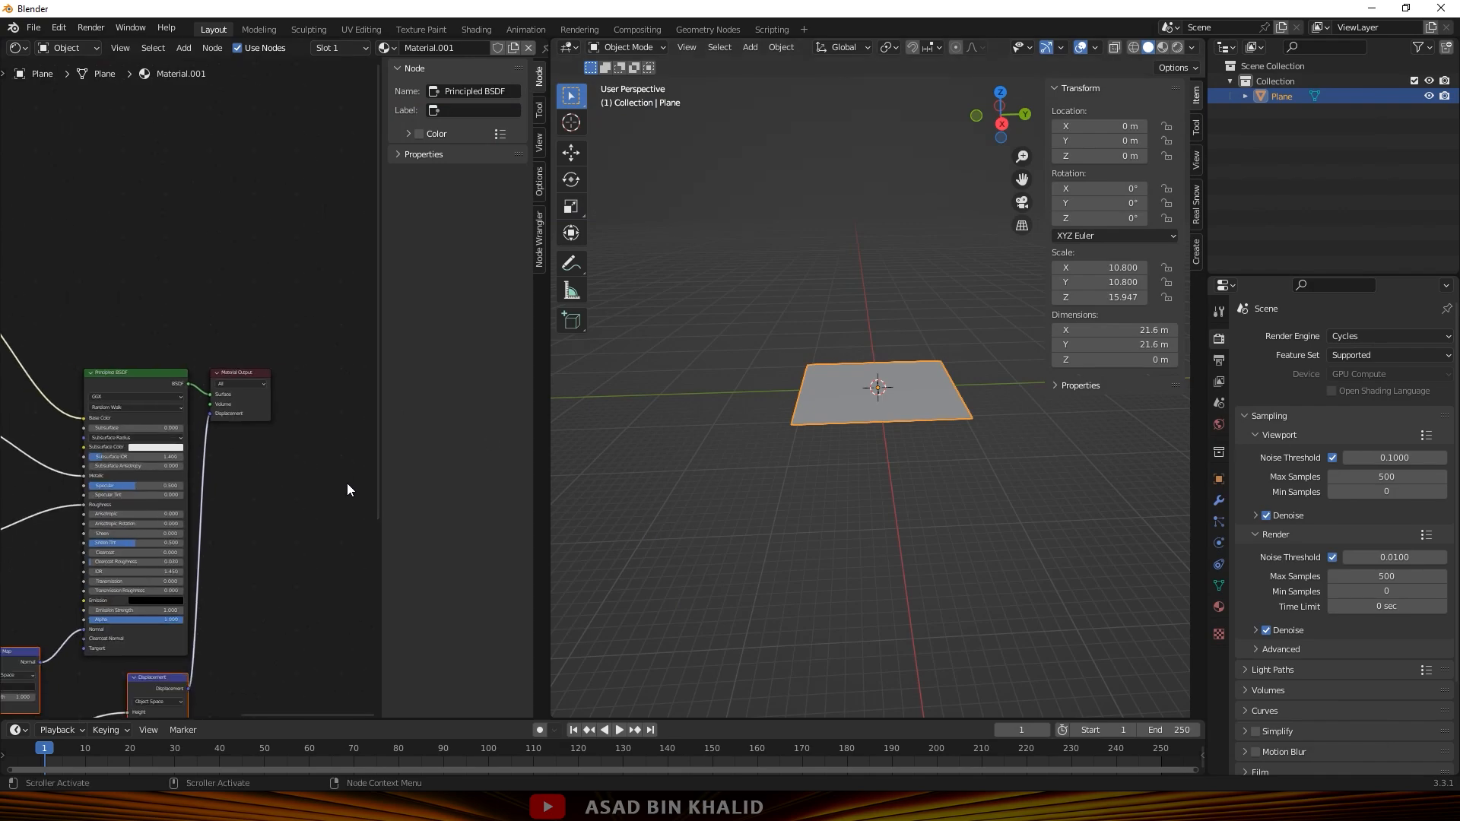
# Inspect the corrugated iron texture on the plane up close in Material Preview shading.
pyautogui.scroll(6, 933, 371)
pyautogui.scroll(-3, 955, 375)
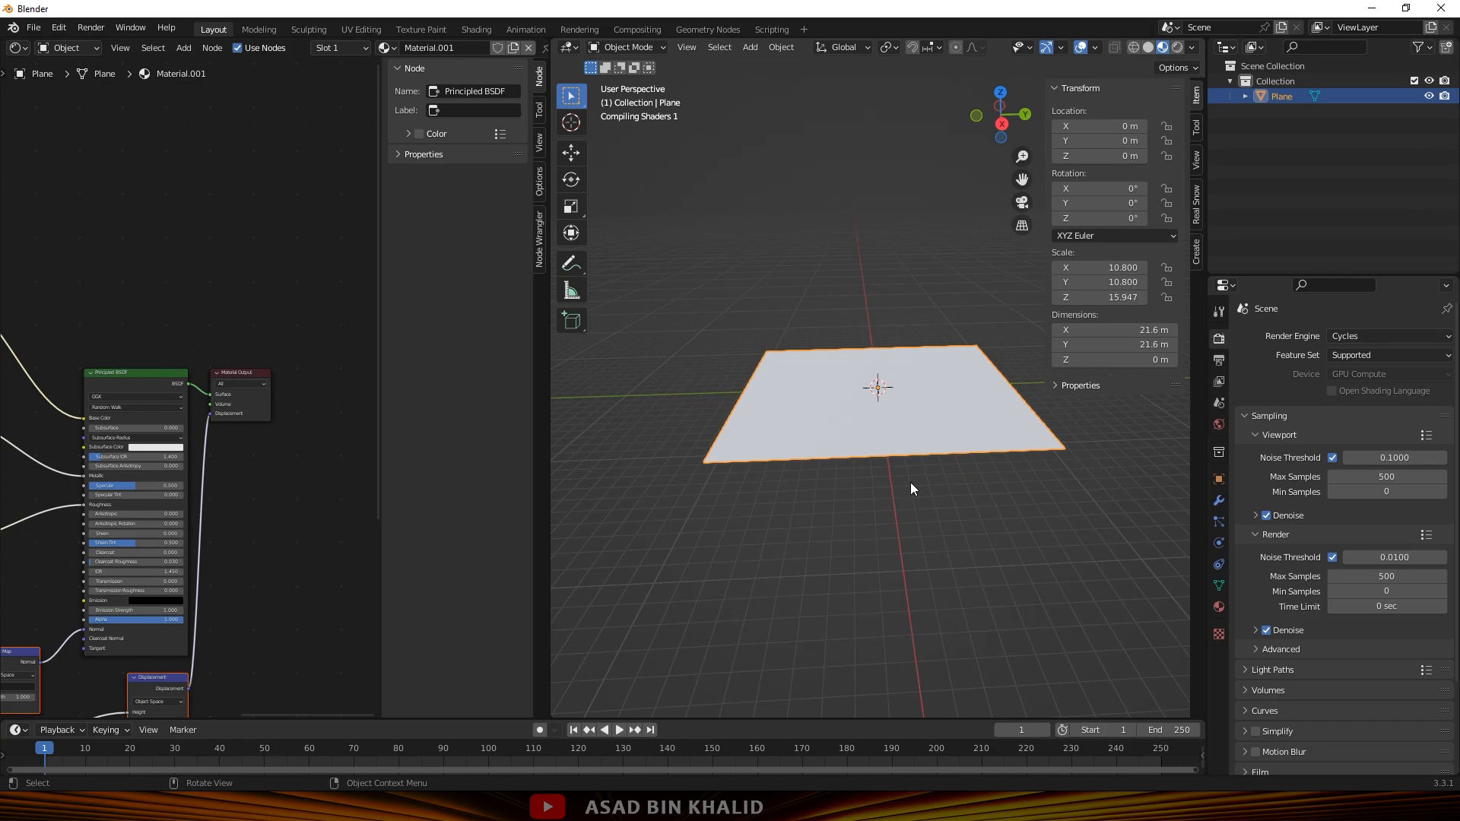
pyautogui.moveTo(856, 508); pyautogui.dragTo(882, 485, button='middle')
pyautogui.scroll(8, 896, 484)
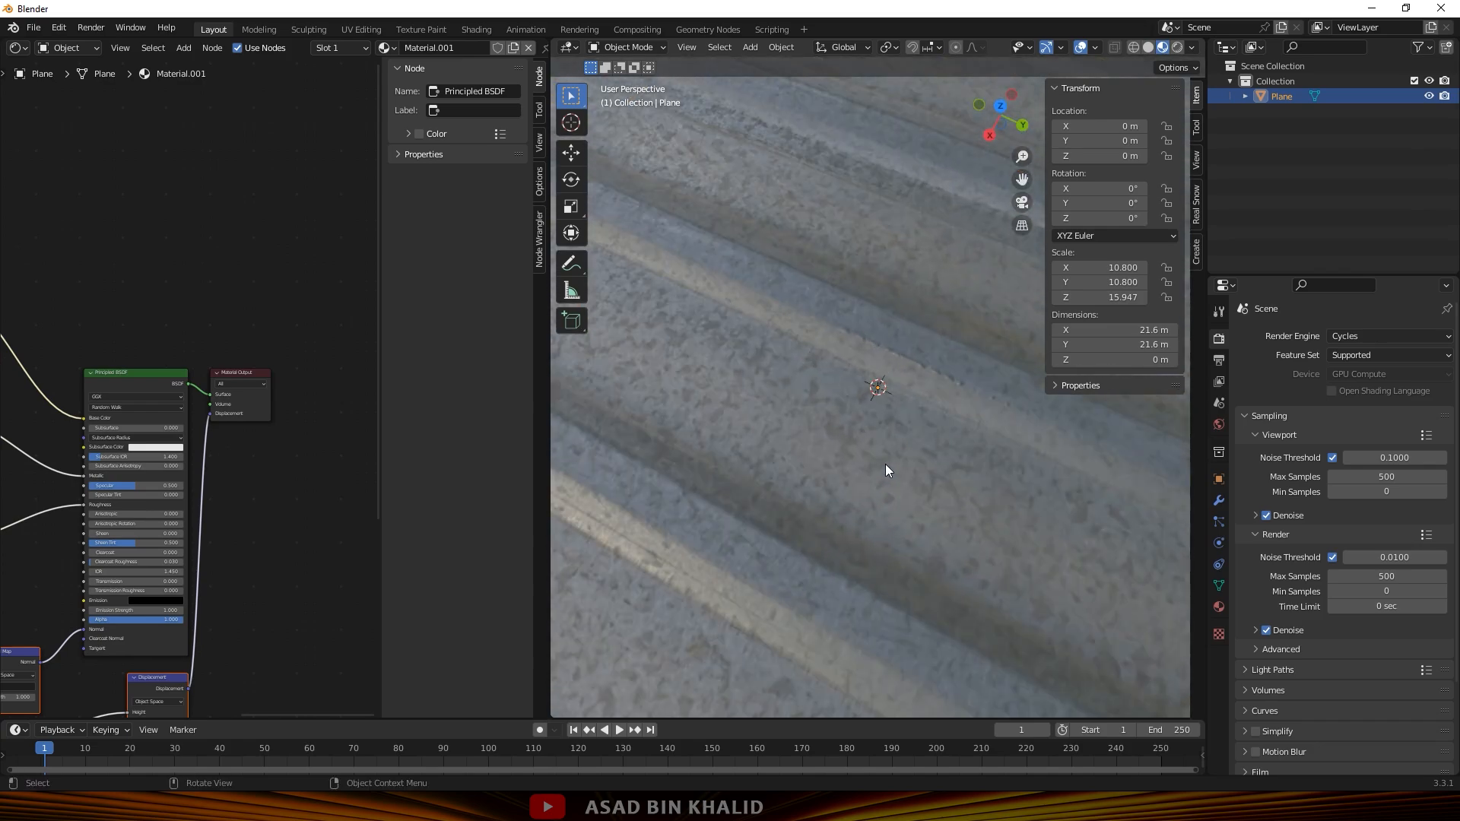
# Examine the corrugated iron texture on the plane from several distances and viewing angles.
pyautogui.scroll(-10, 885, 463)
pyautogui.moveTo(828, 498); pyautogui.dragTo(951, 517, button='middle')
pyautogui.scroll(7, 885, 481)
pyautogui.scroll(-3, 837, 494)
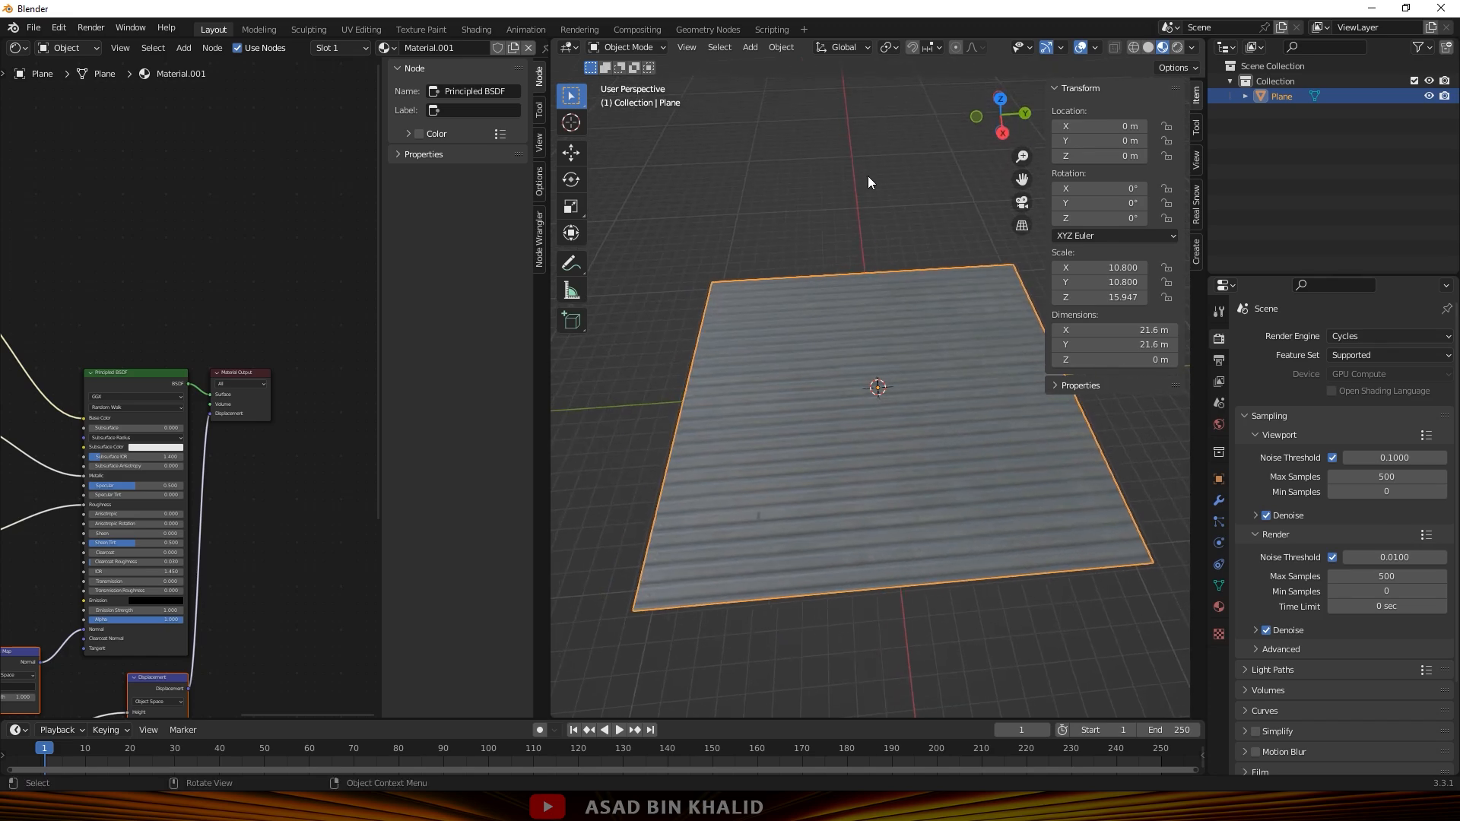
pyautogui.scroll(5, 878, 416)
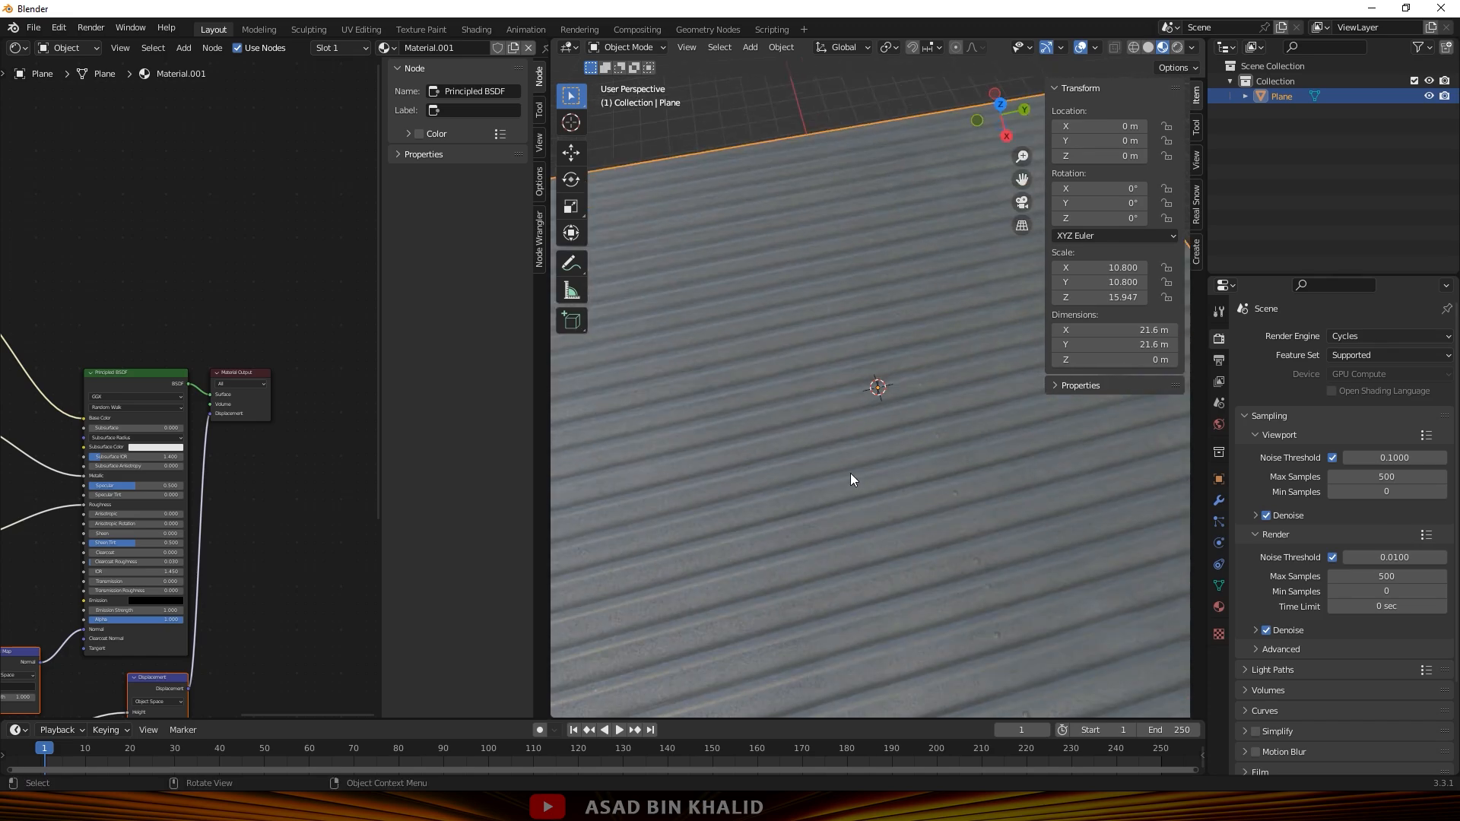
pyautogui.scroll(2, 857, 467)
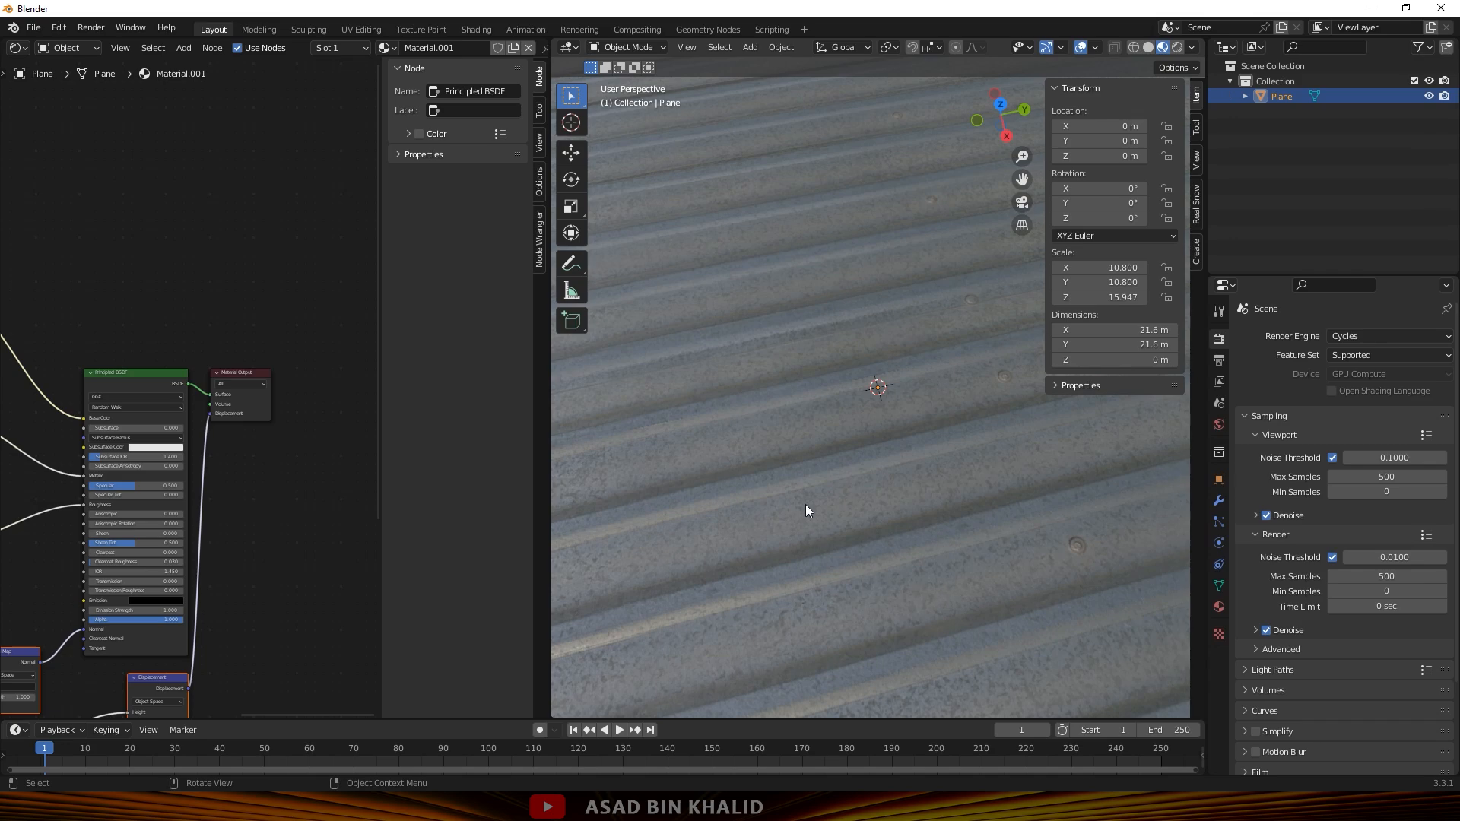
pyautogui.scroll(-6, 804, 505)
pyautogui.moveTo(787, 497); pyautogui.dragTo(885, 447, button='middle')
pyautogui.scroll(6, 167, 507)
pyautogui.scroll(-12, 152, 513)
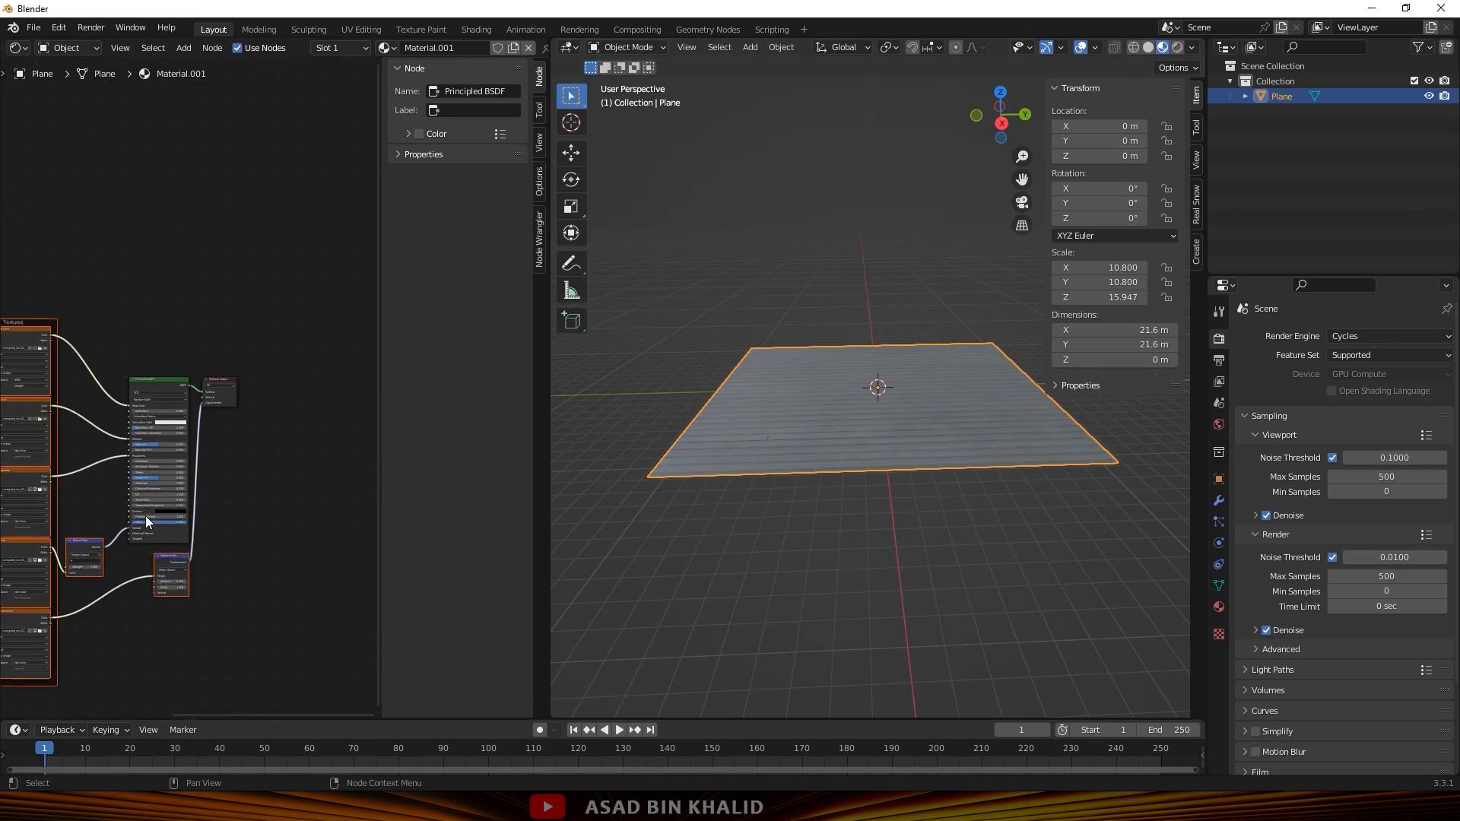
# Set the Mapping node's X, Y and Z scale to 8 and check the texture tiling on the plane.
pyautogui.scroll(1, 143, 517)
pyautogui.moveTo(125, 536); pyautogui.dragTo(99, 393, button='middle')
pyautogui.scroll(6, 163, 289)
pyautogui.moveTo(212, 261); pyautogui.dragTo(244, 349, button='middle')
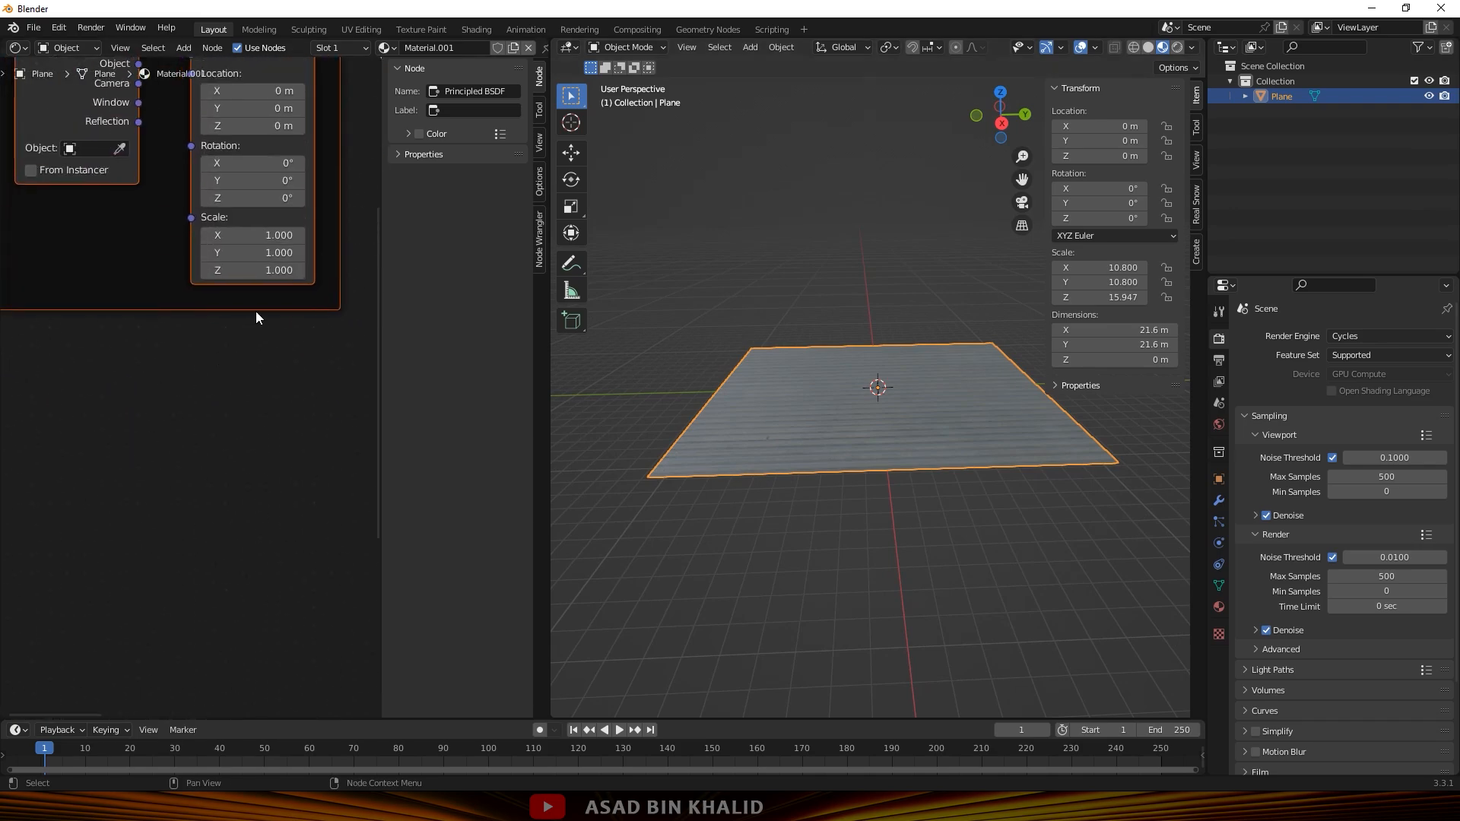
pyautogui.scroll(1, 243, 348)
pyautogui.moveTo(266, 211); pyautogui.dragTo(266, 251)
pyautogui.write('8')
pyautogui.press('Return')
pyautogui.scroll(5, 873, 431)
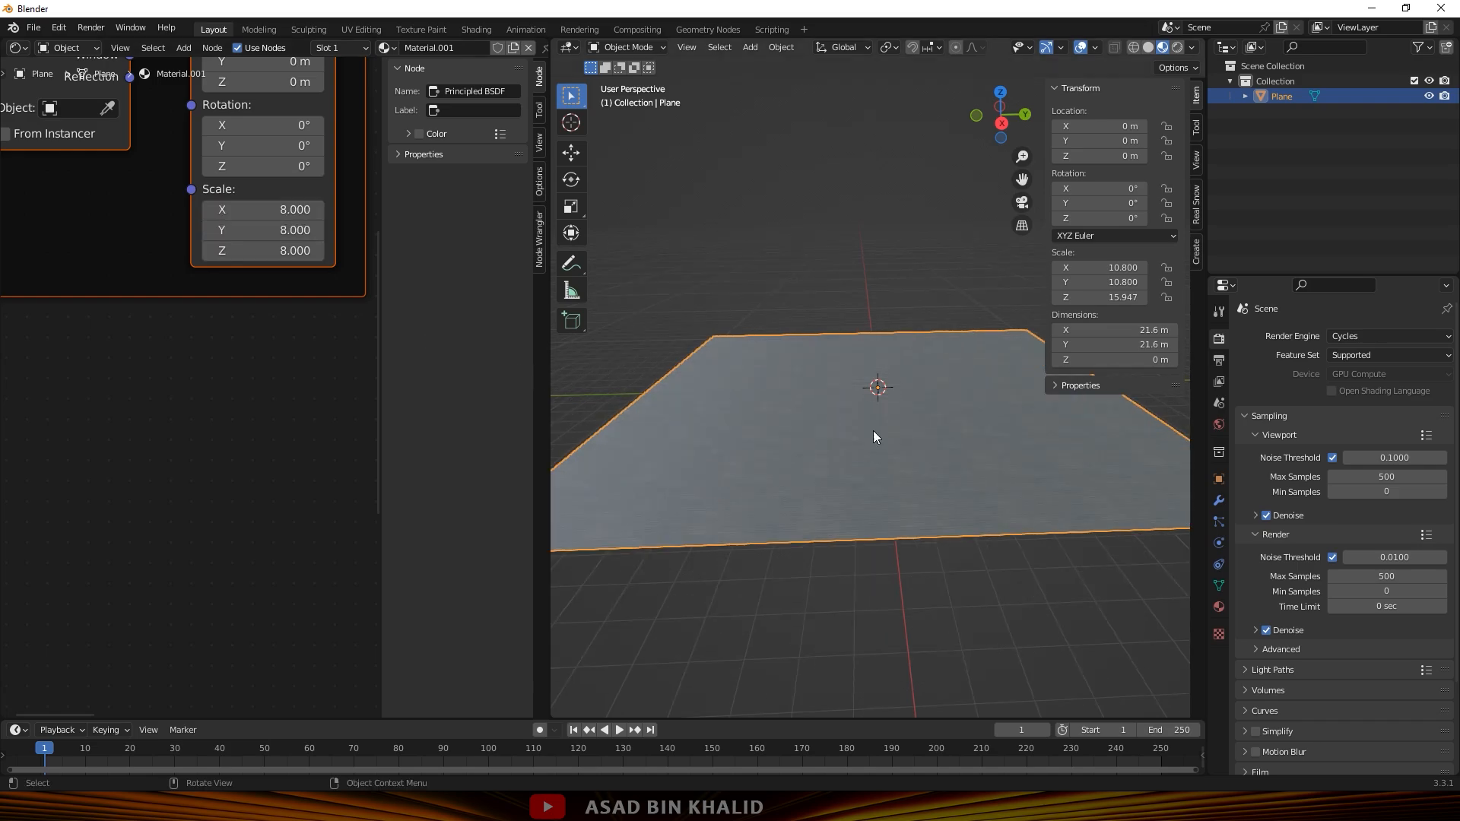
pyautogui.moveTo(901, 388); pyautogui.dragTo(902, 504, button='middle')
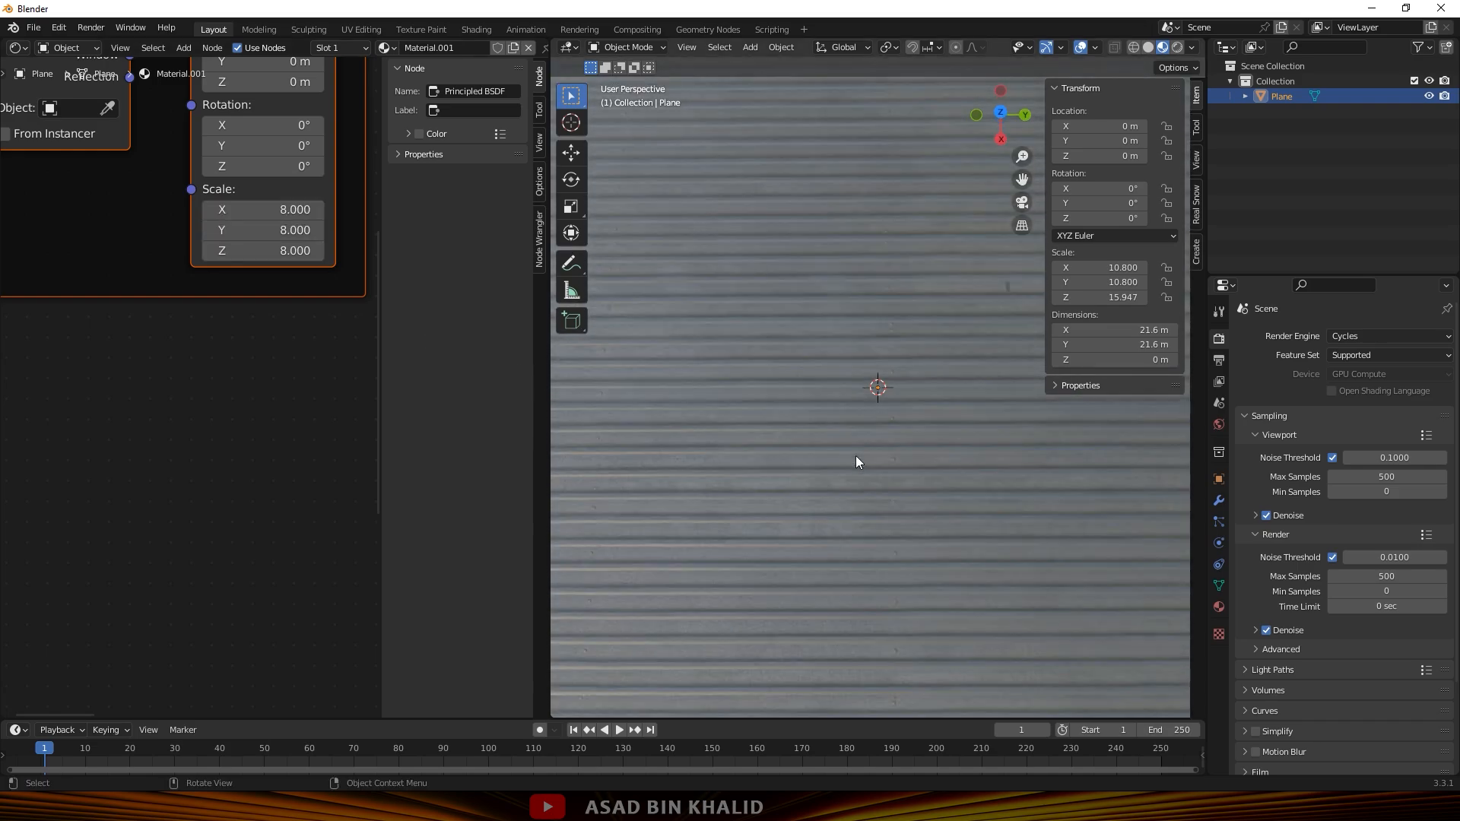
pyautogui.moveTo(849, 462); pyautogui.dragTo(851, 328, button='middle')
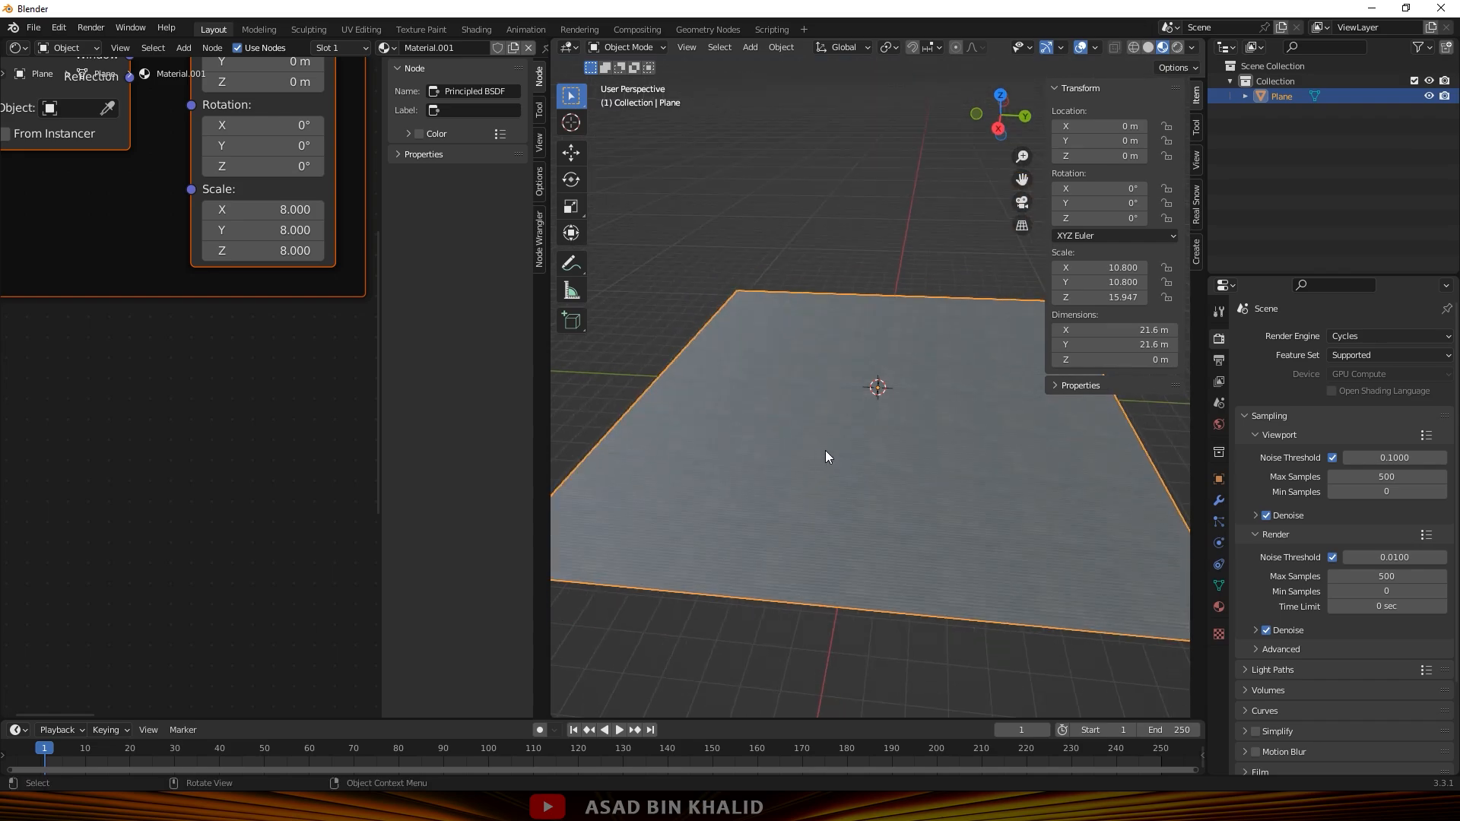
pyautogui.moveTo(860, 455); pyautogui.dragTo(927, 441, button='middle')
# Set the render output resolution to 1080 px in X and 1350 px in Y.
pyautogui.click(1218, 360)
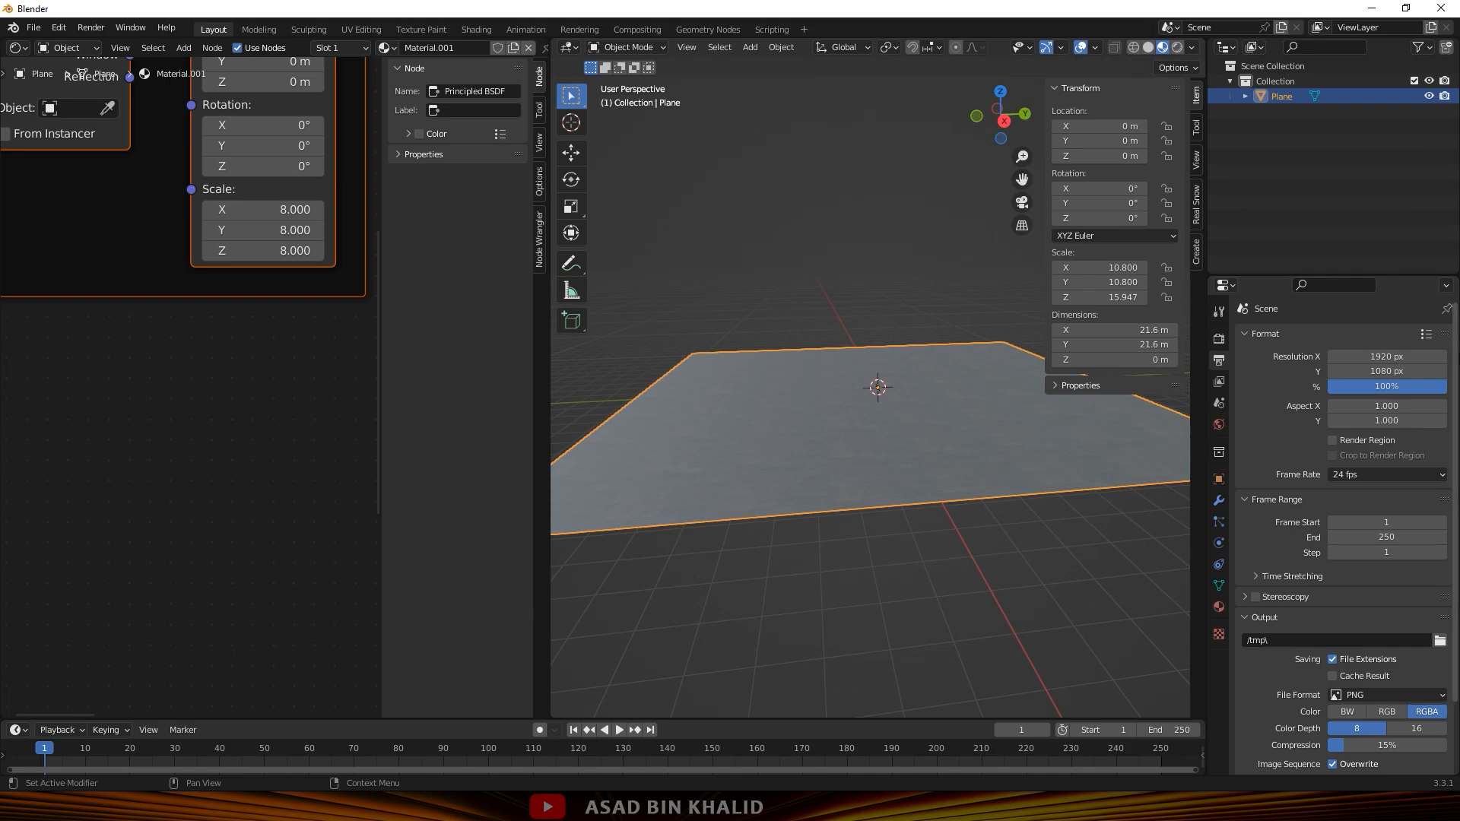
pyautogui.click(1412, 355)
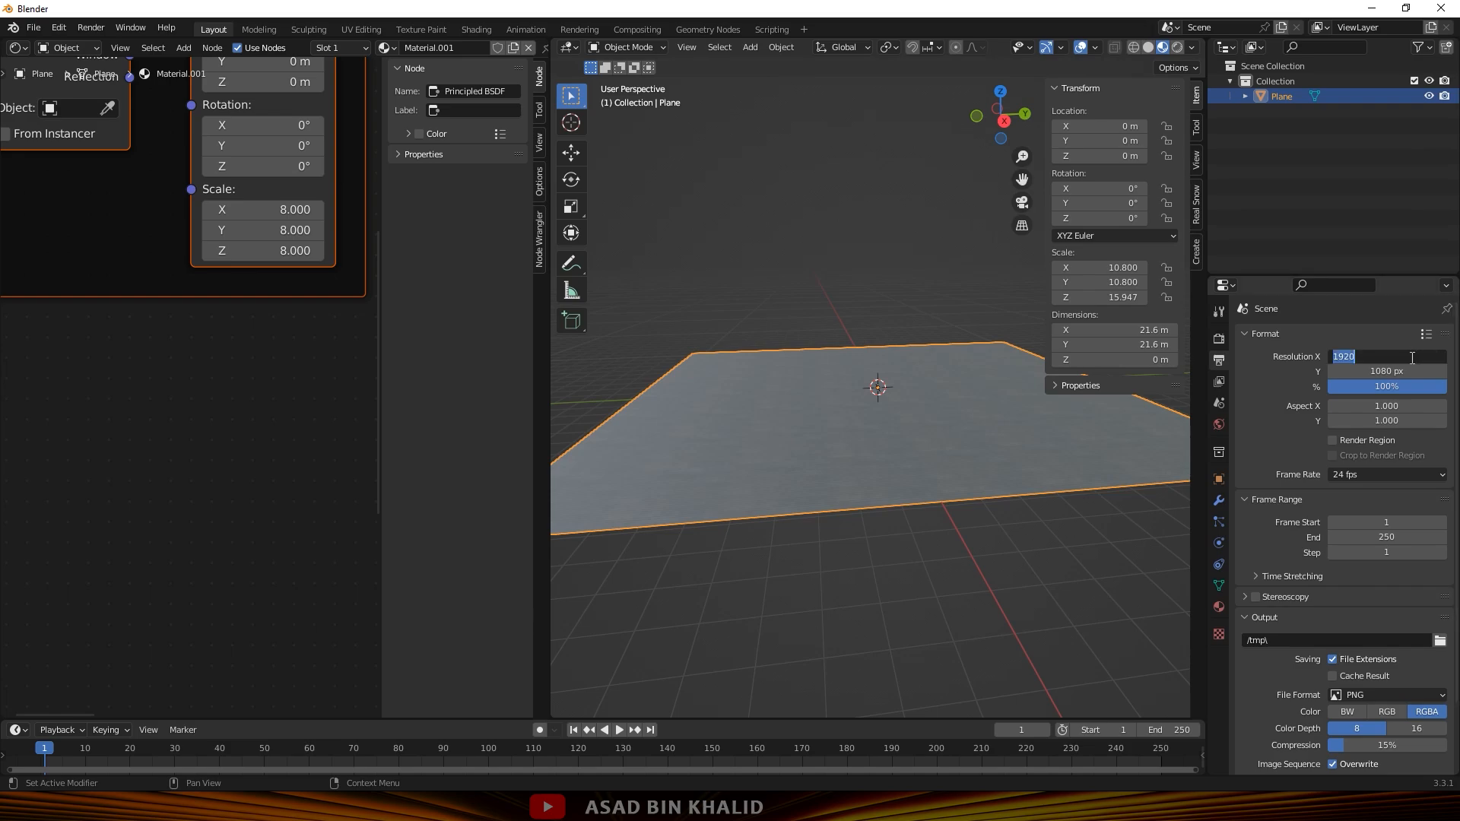
pyautogui.write('1080')
pyautogui.press('Return')
pyautogui.click(1383, 370)
pyautogui.write('1350')
pyautogui.press('Return')
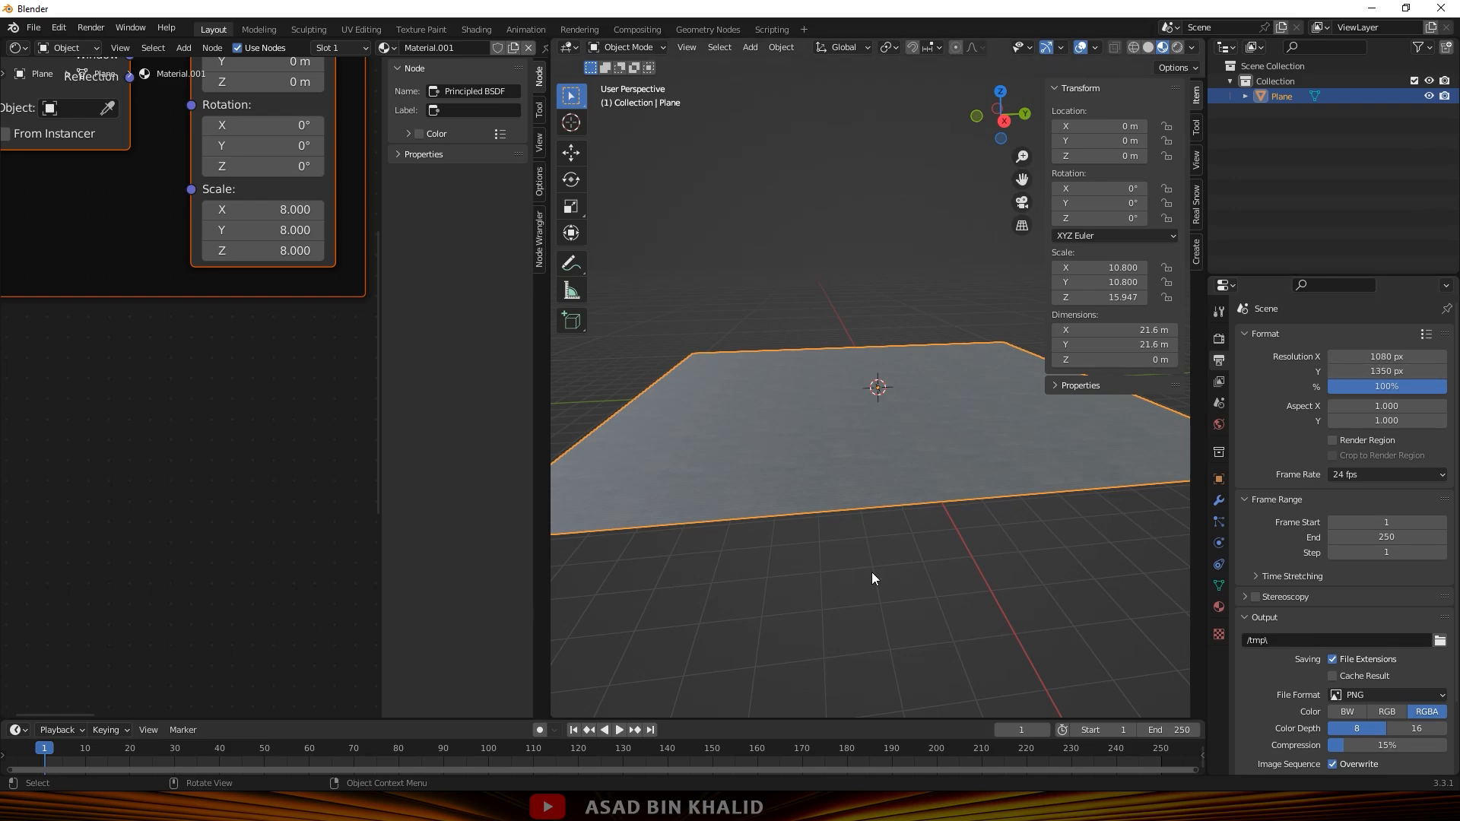
# Add a camera and move it along the X axis to about 16.6 m, beyond the plane's edge.
pyautogui.scroll(-2, 871, 572)
pyautogui.moveTo(881, 573); pyautogui.dragTo(873, 530, button='middle')
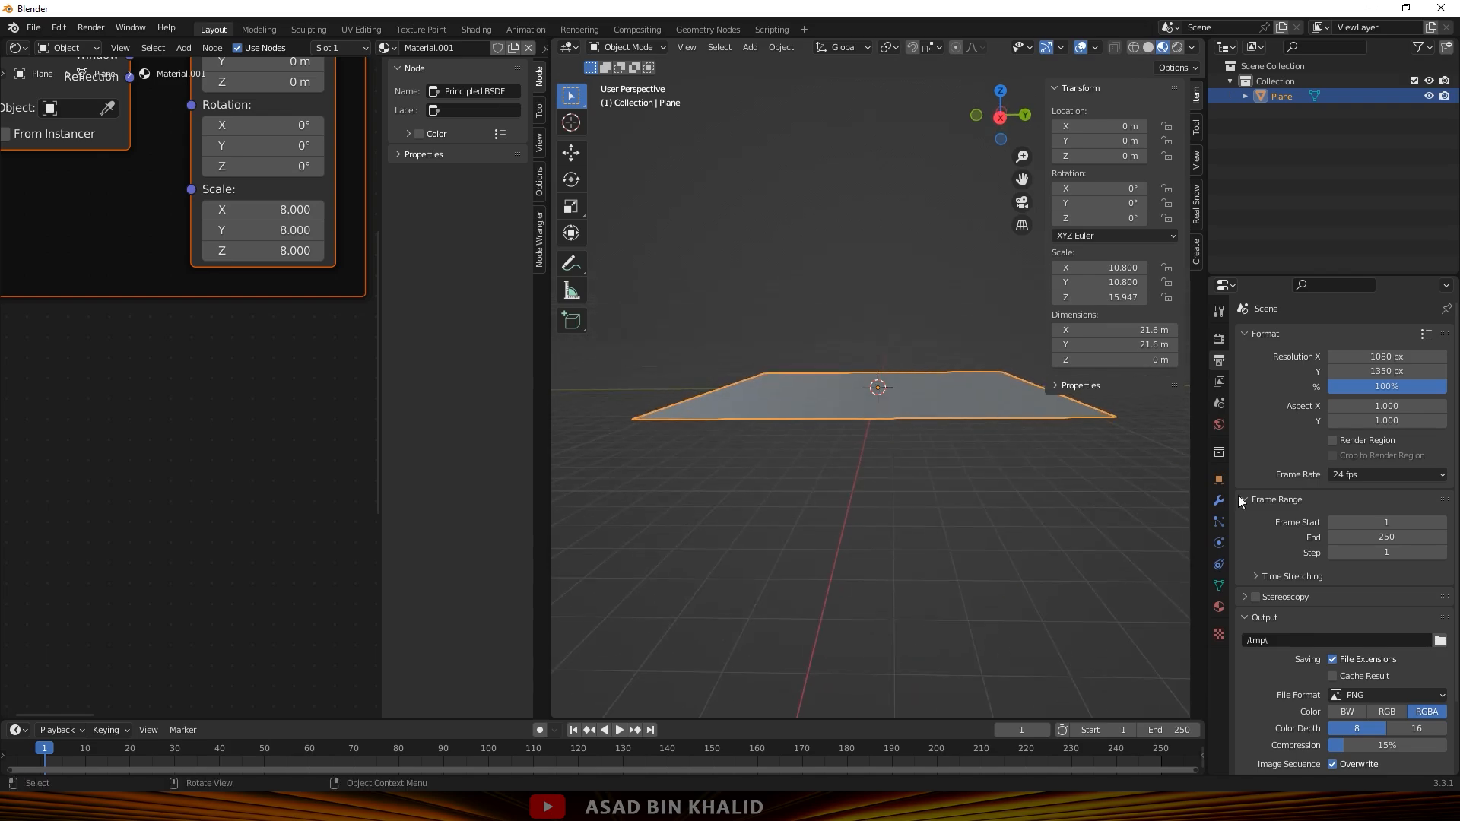
pyautogui.click(857, 287)
pyautogui.hotkey('shift', 'a')
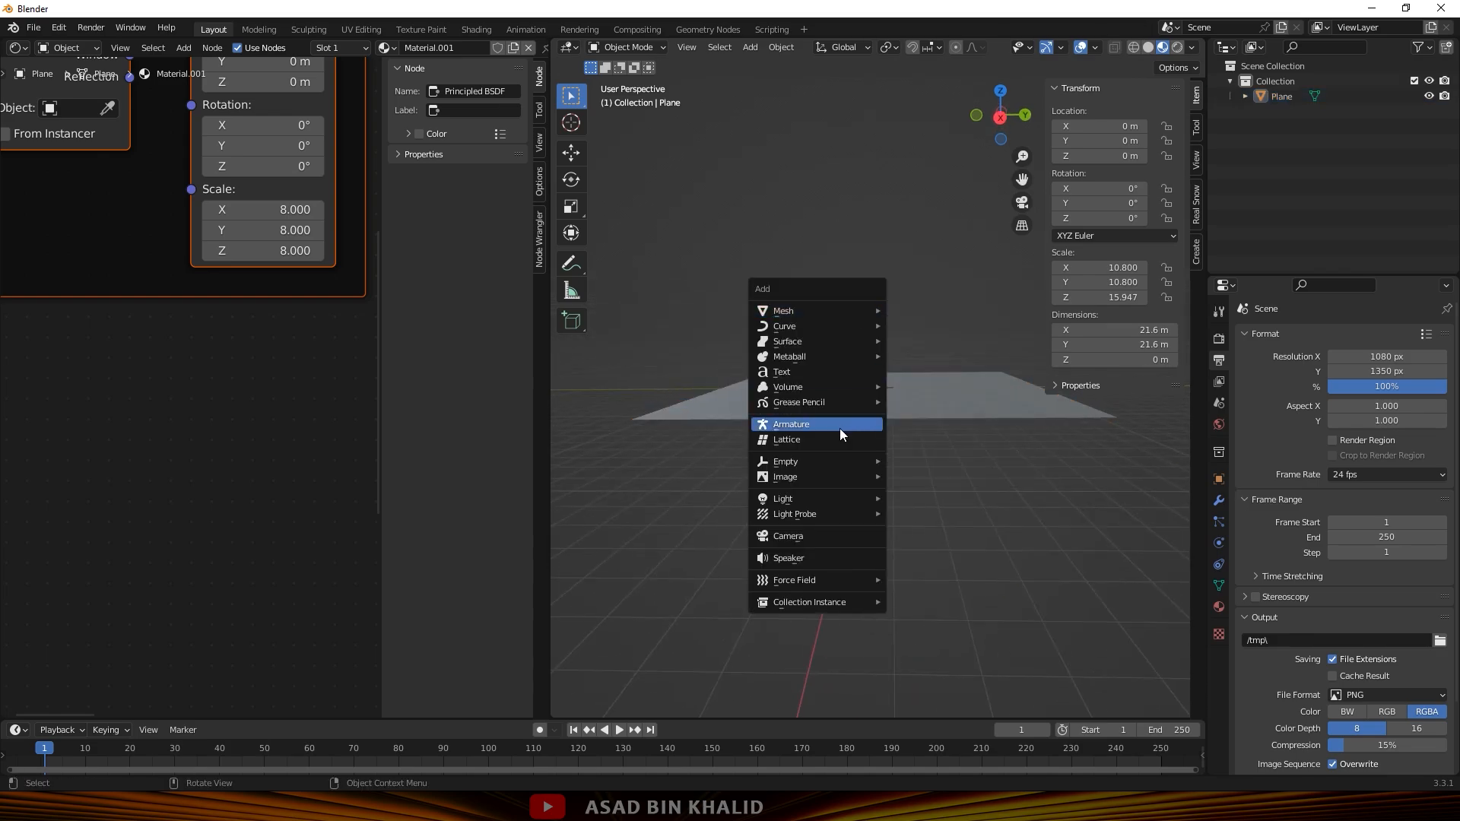
pyautogui.moveTo(827, 462)
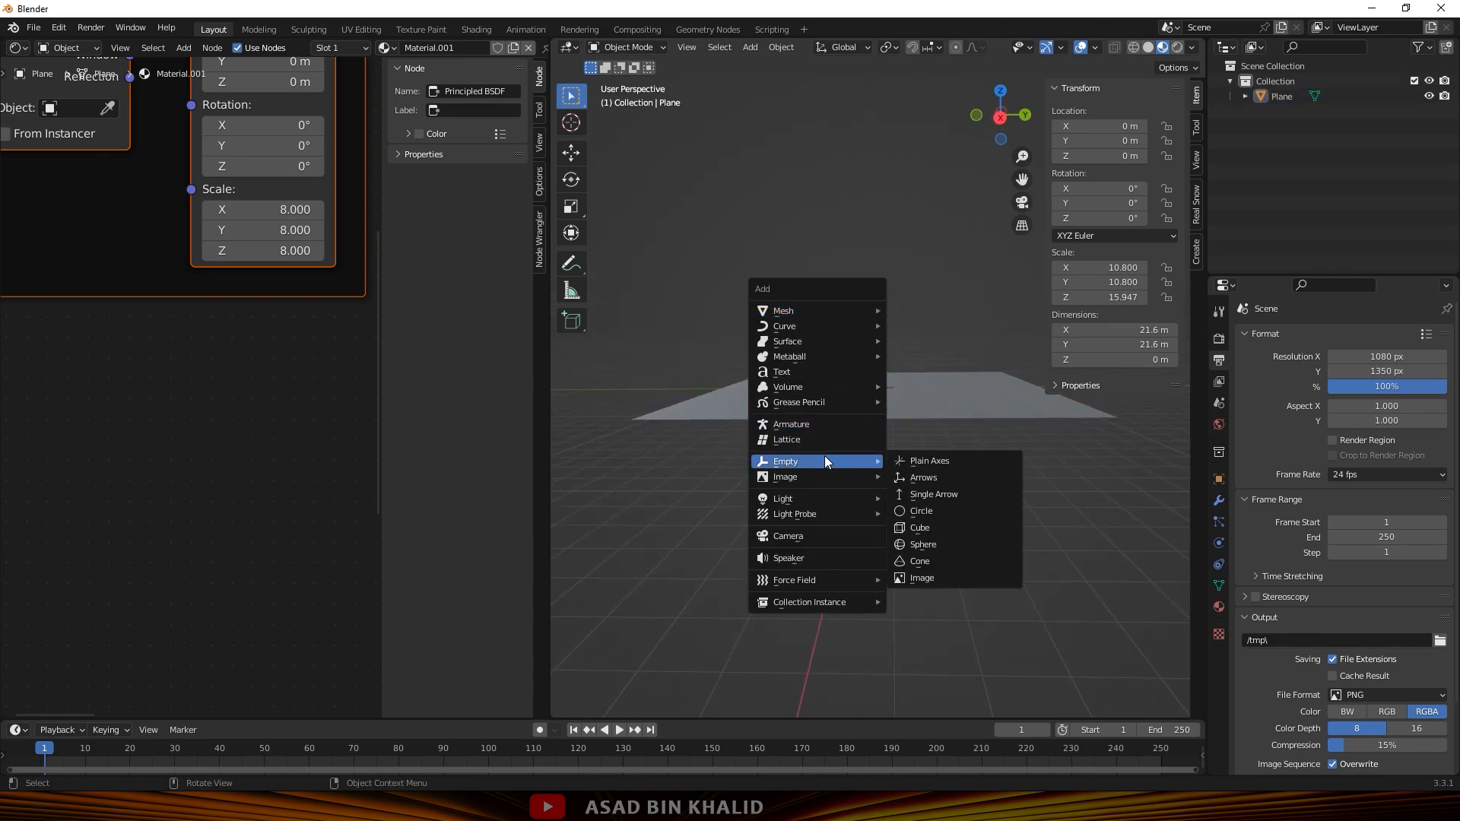
pyautogui.click(803, 534)
pyautogui.moveTo(831, 448); pyautogui.dragTo(873, 465, button='middle')
pyautogui.press('g')
pyautogui.press('x')
pyautogui.click(1116, 438)
pyautogui.moveTo(1116, 437); pyautogui.dragTo(859, 436, button='middle')
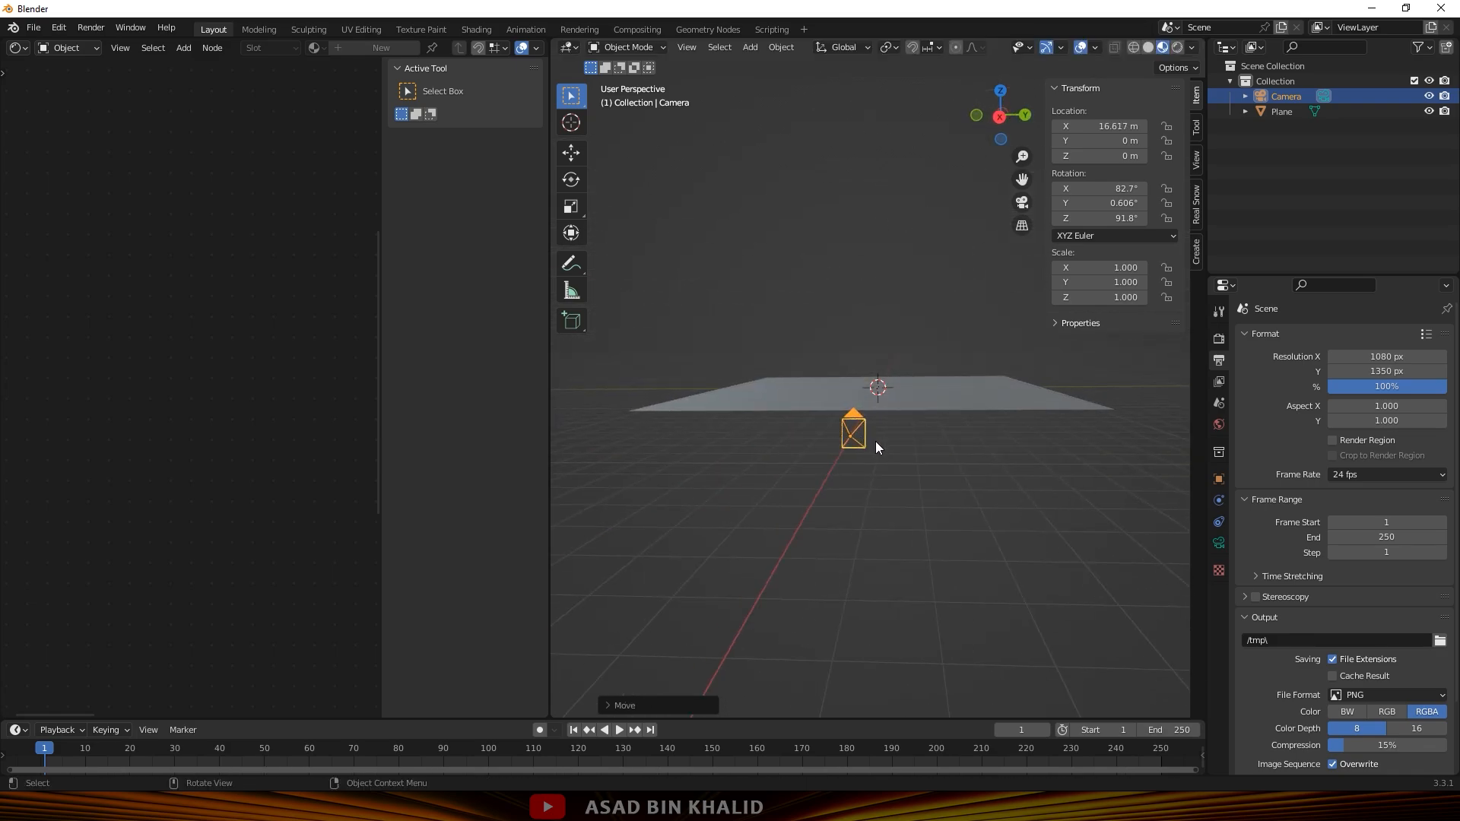
# Look through the camera with the To 3D Cursor and Camera to View locks enabled, and frame the plane across the lower half.
pyautogui.press('KP_0')
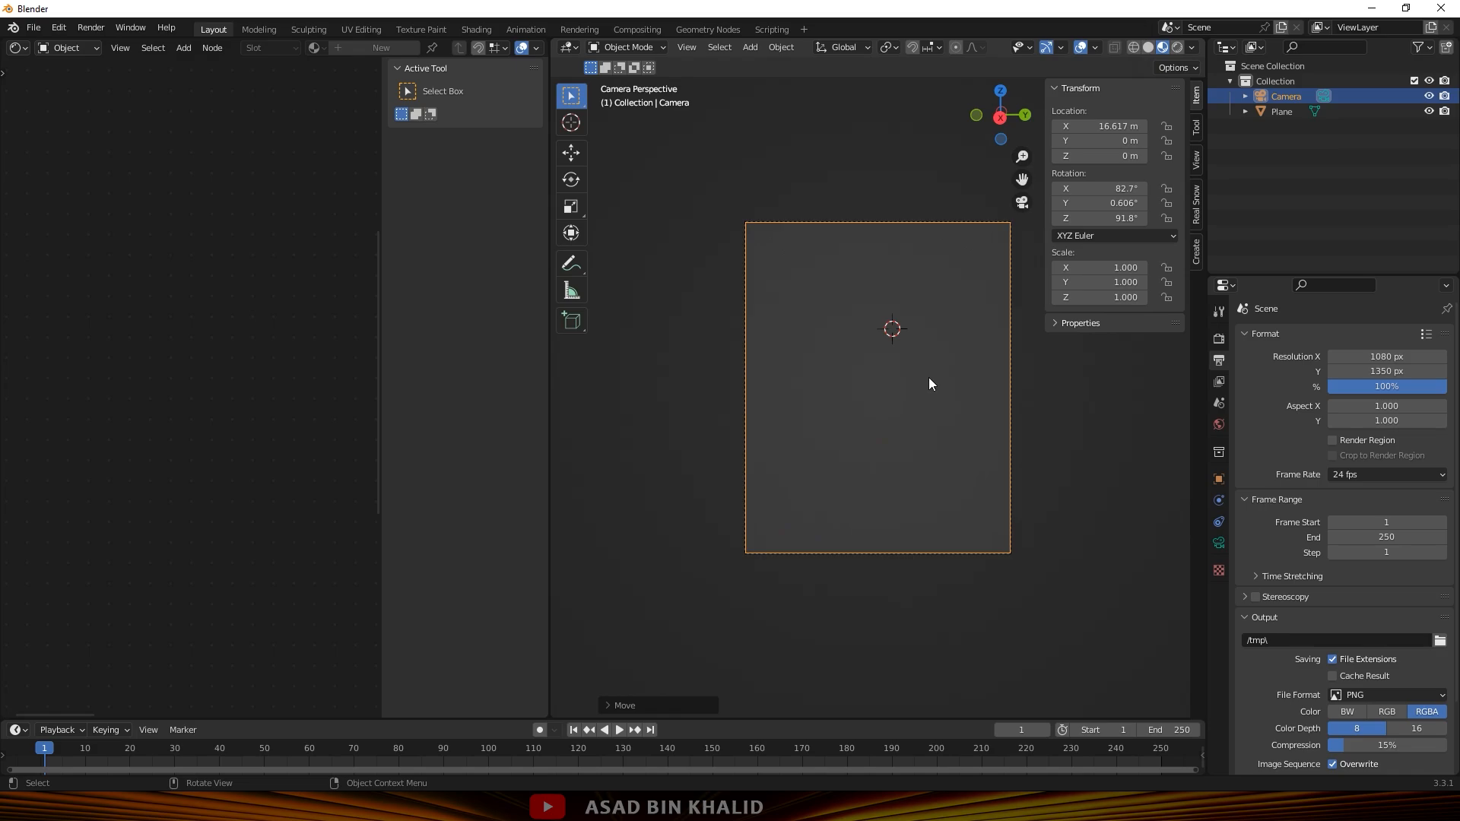
pyautogui.click(1197, 161)
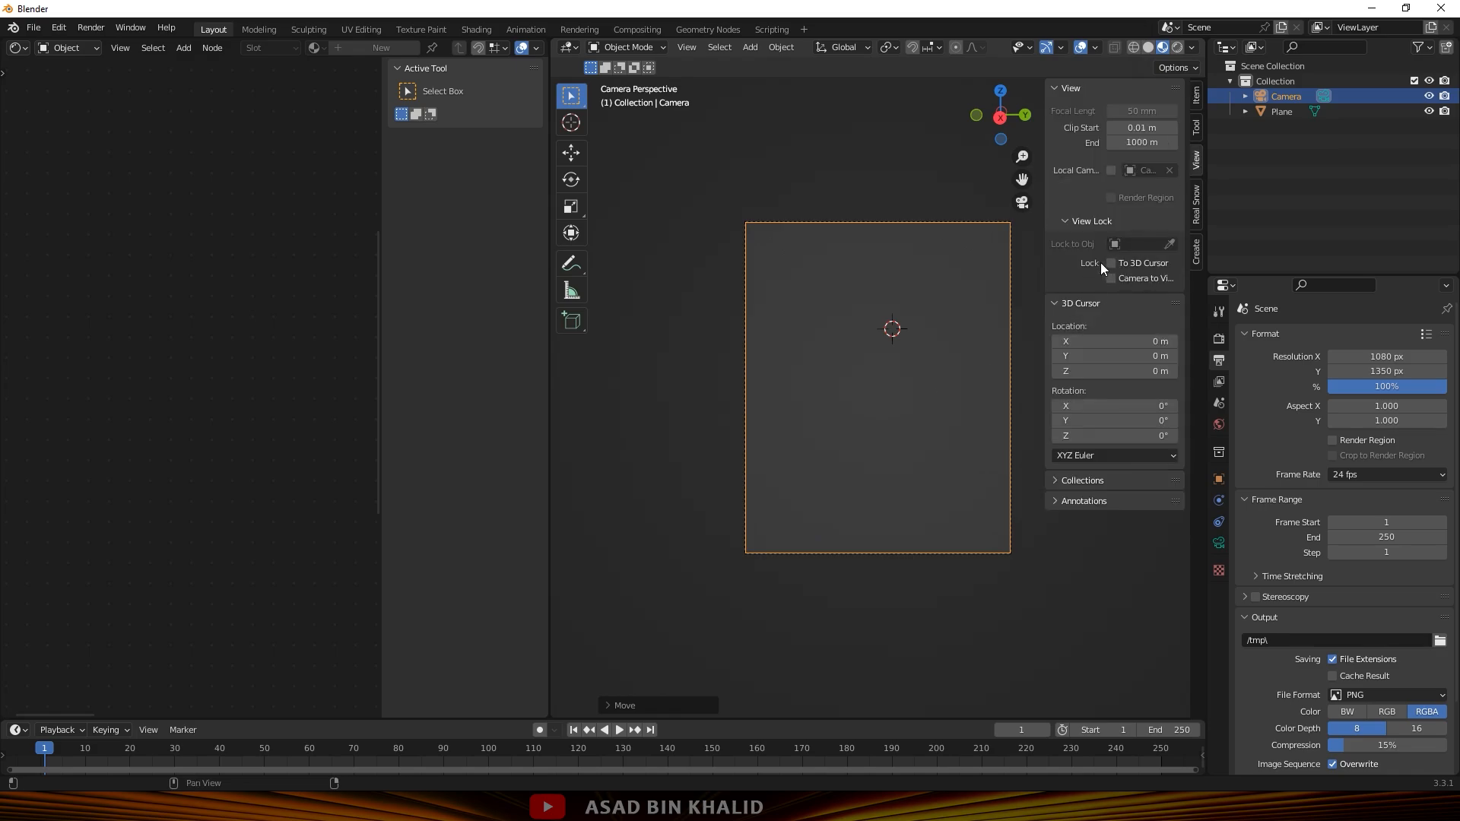
pyautogui.click(1120, 279)
pyautogui.moveTo(911, 370); pyautogui.dragTo(921, 404, button='middle')
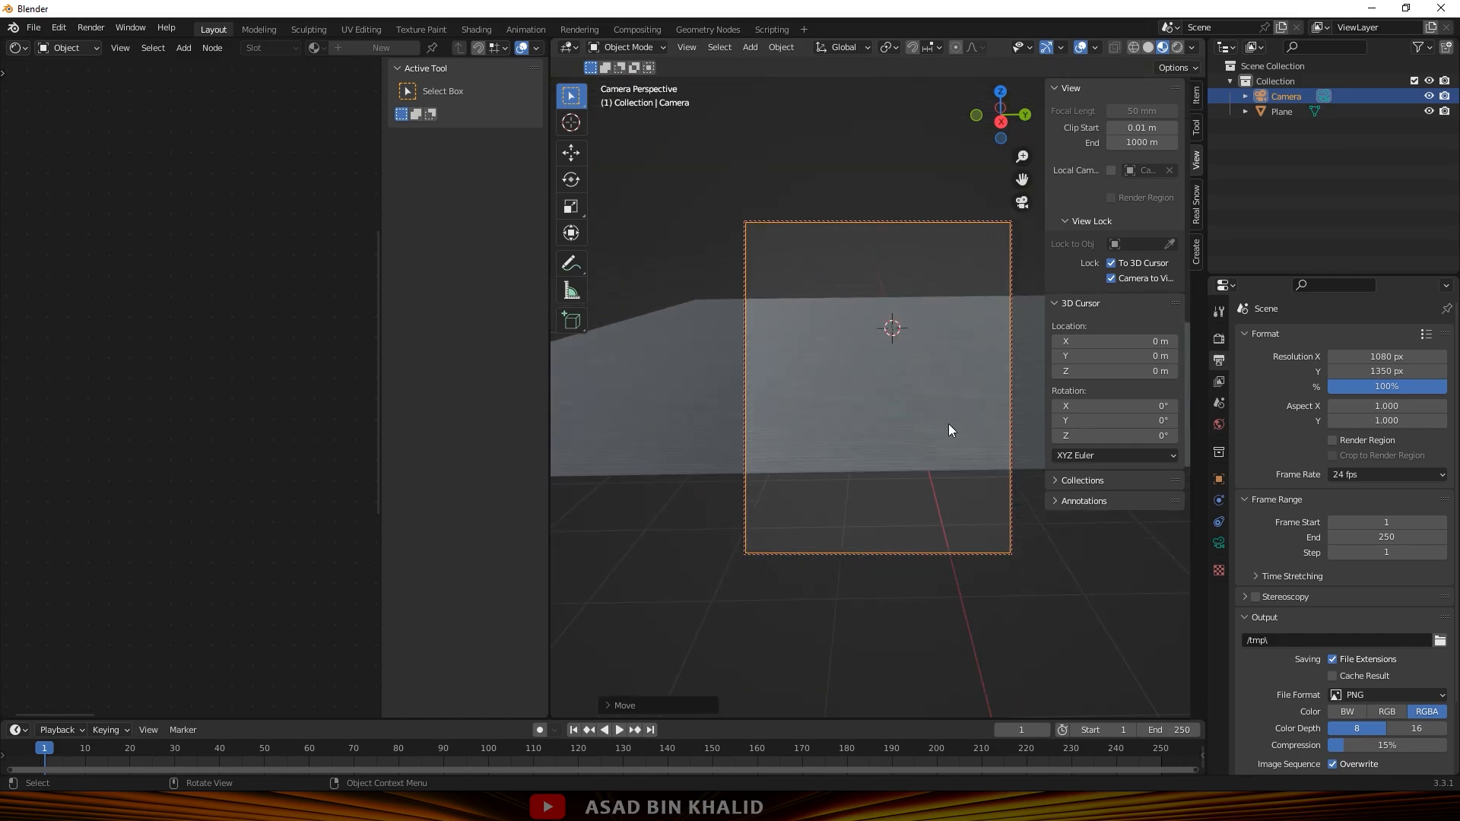
pyautogui.moveTo(939, 431); pyautogui.dragTo(956, 476, button='middle')
pyautogui.scroll(2, 918, 502)
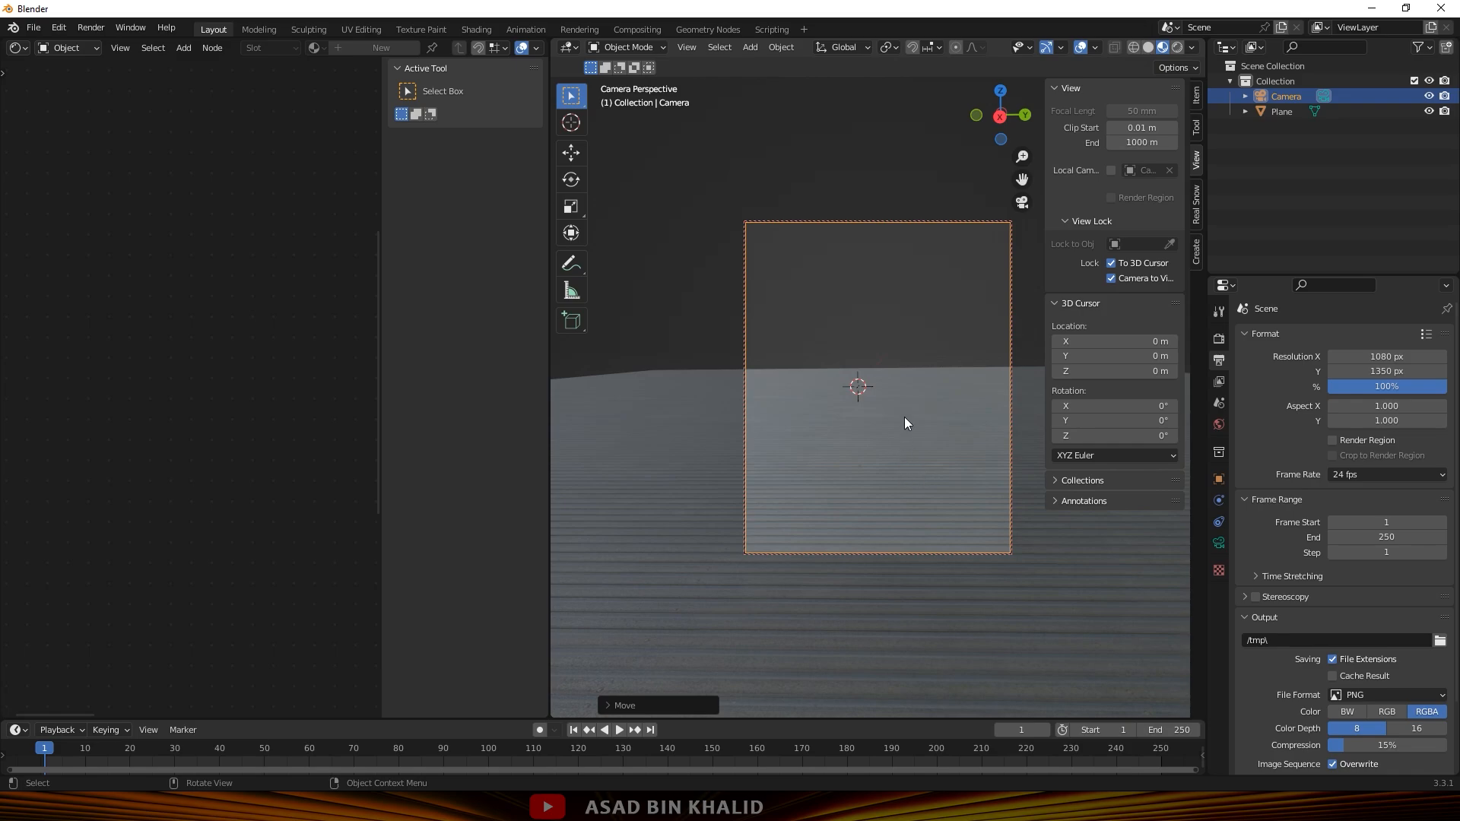
# Deselect the camera and turn off both view locks, To 3D Cursor and Camera to View.
pyautogui.click(867, 182)
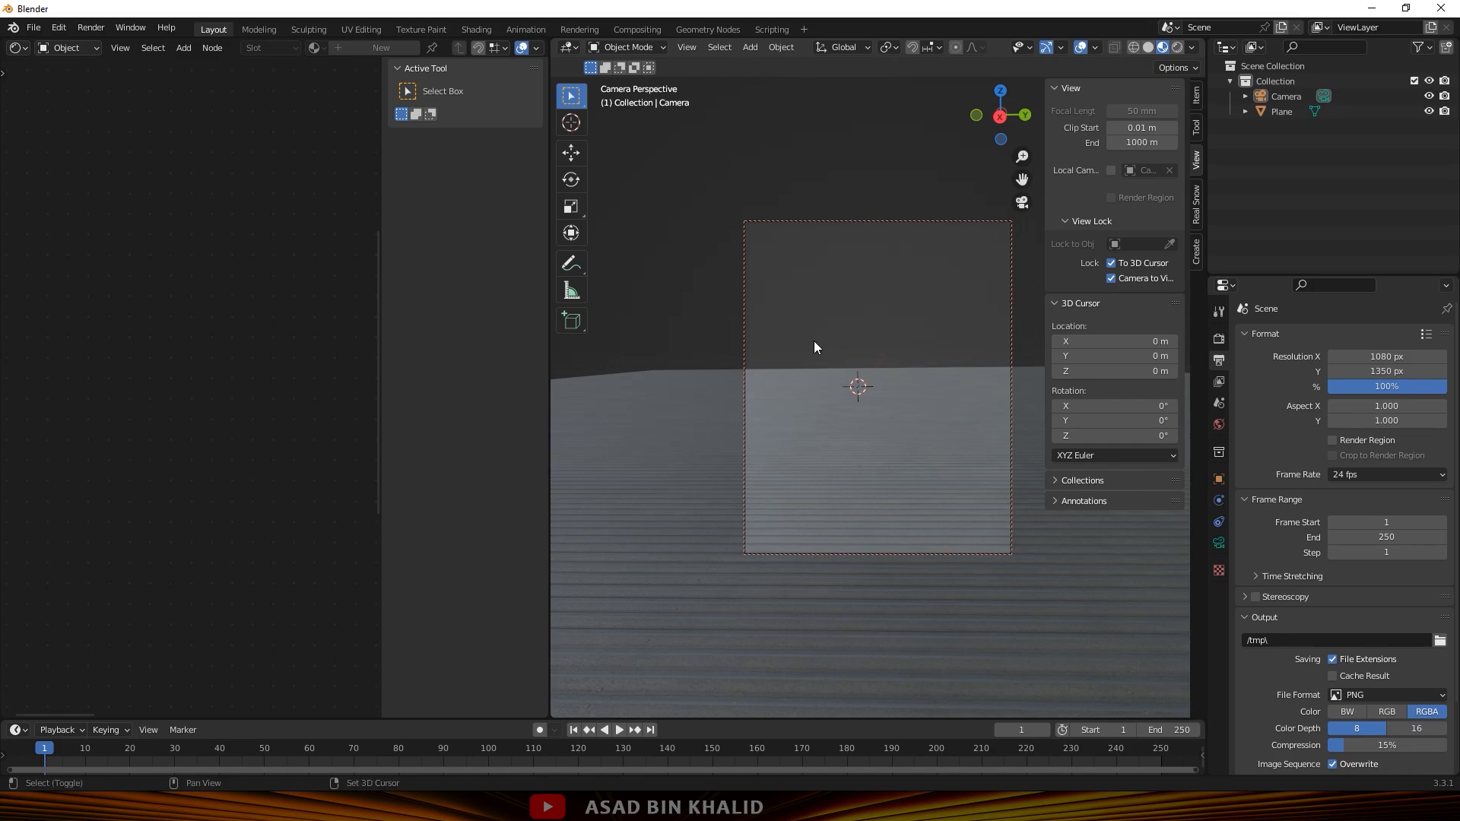
pyautogui.click(1161, 262)
pyautogui.click(1143, 278)
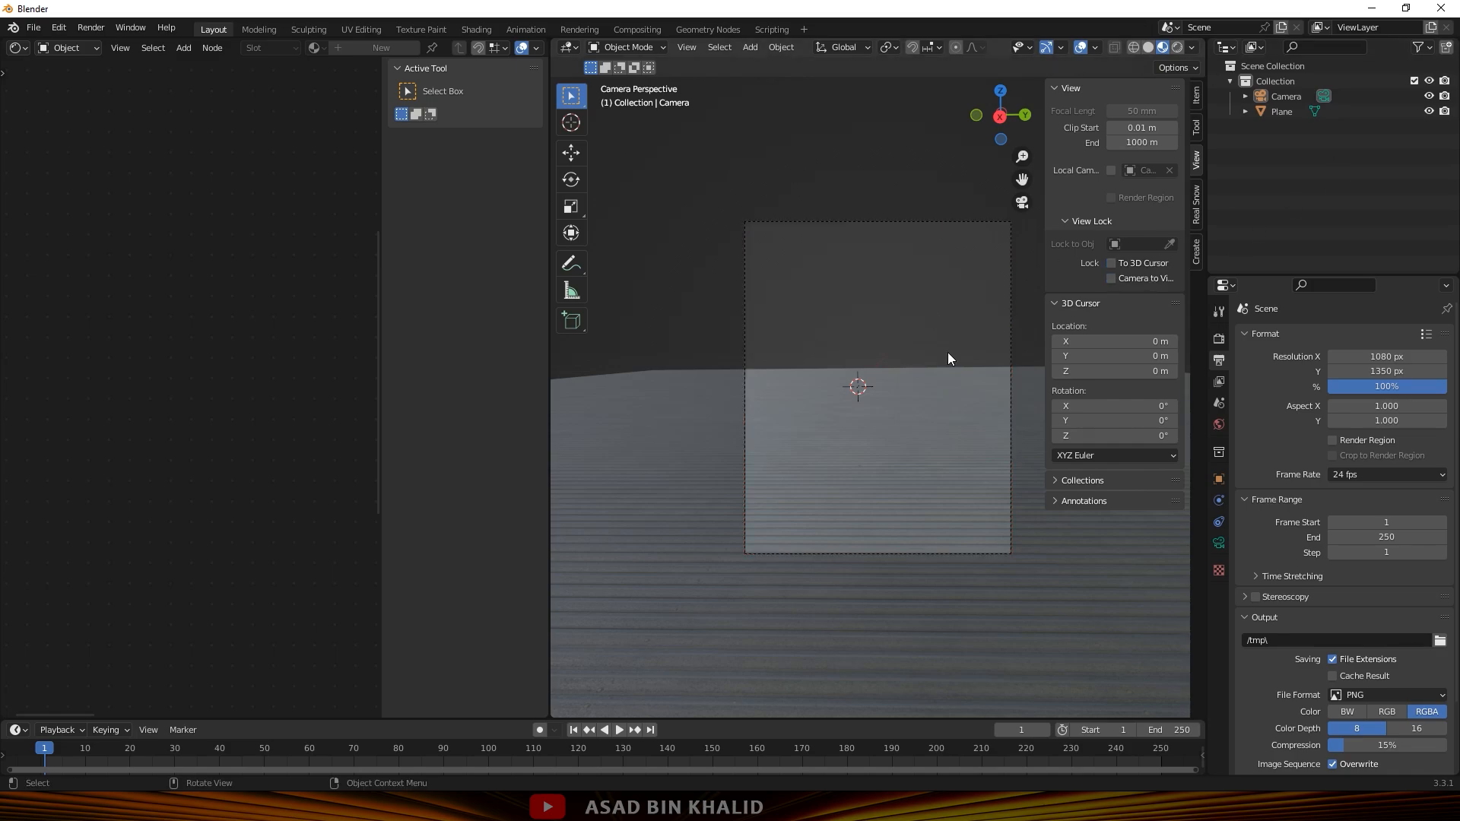
# Select the corrugated plane and apply its object transform.
pyautogui.click(700, 456)
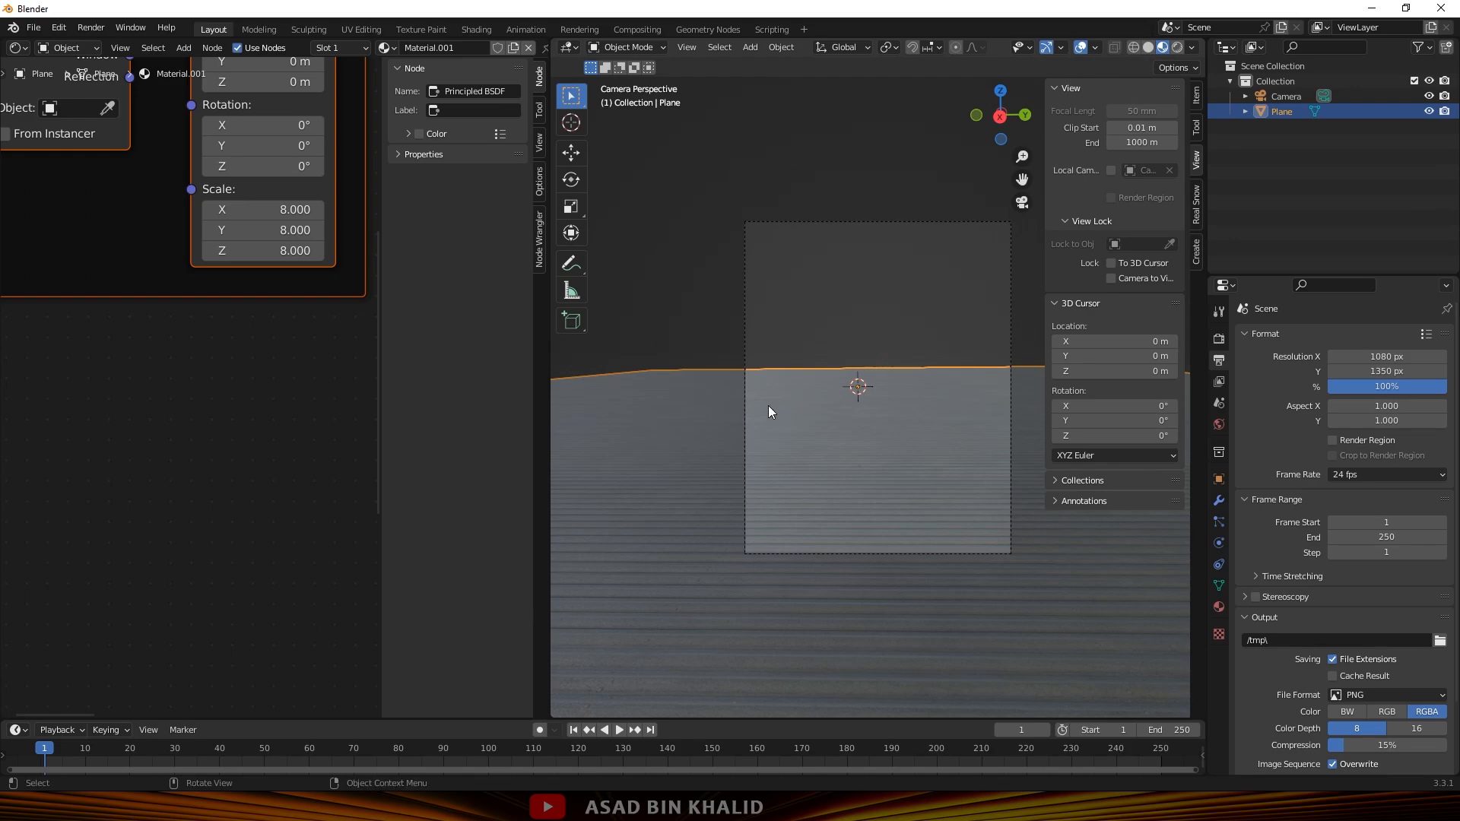
pyautogui.hotkey('ctrl', 'a')
pyautogui.click(661, 433)
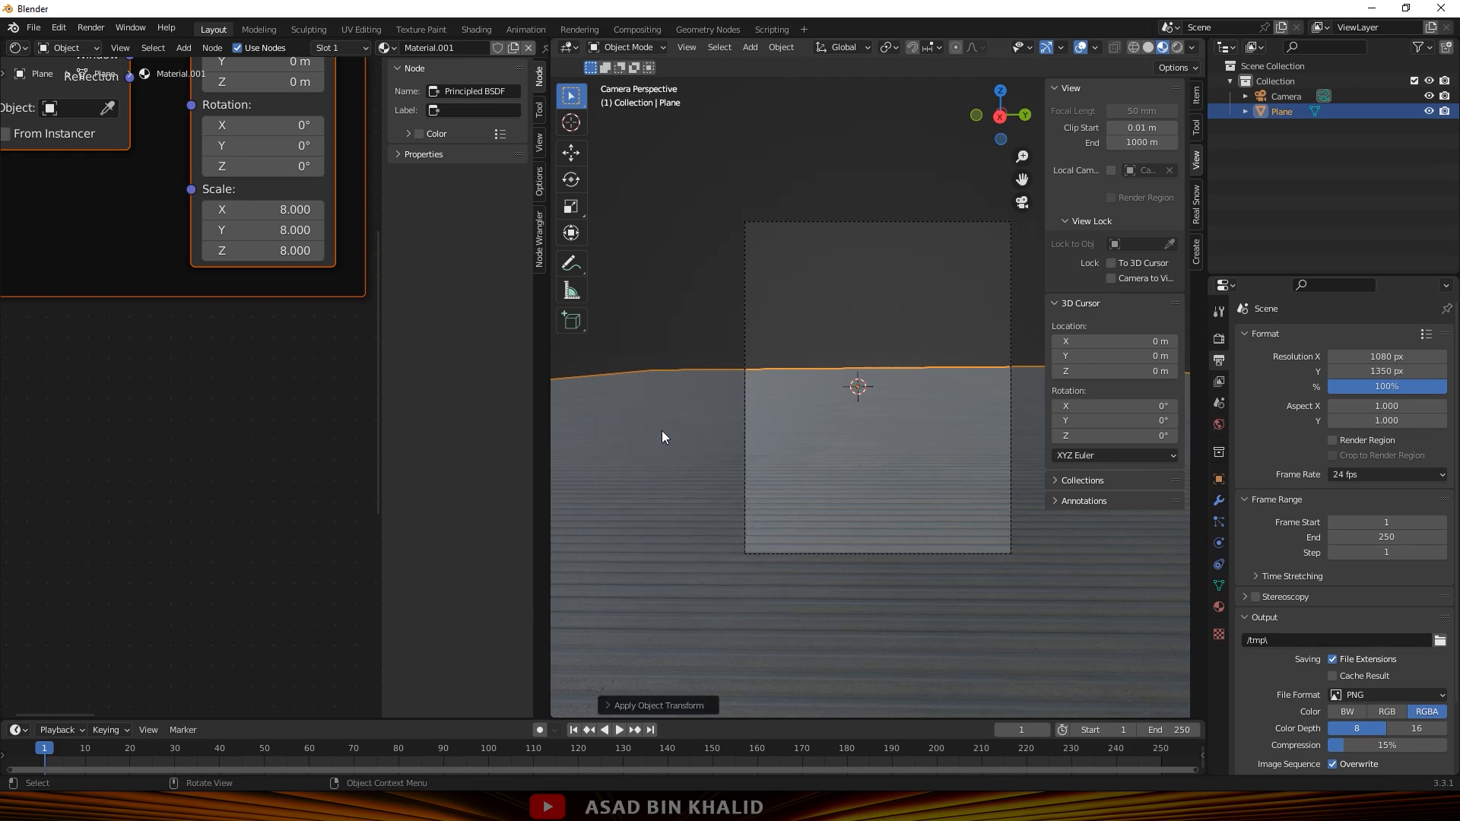
# Add a cube at the centre of the plane and scale it down to a small block.
pyautogui.click(724, 353)
pyautogui.hotkey('shift', 'a')
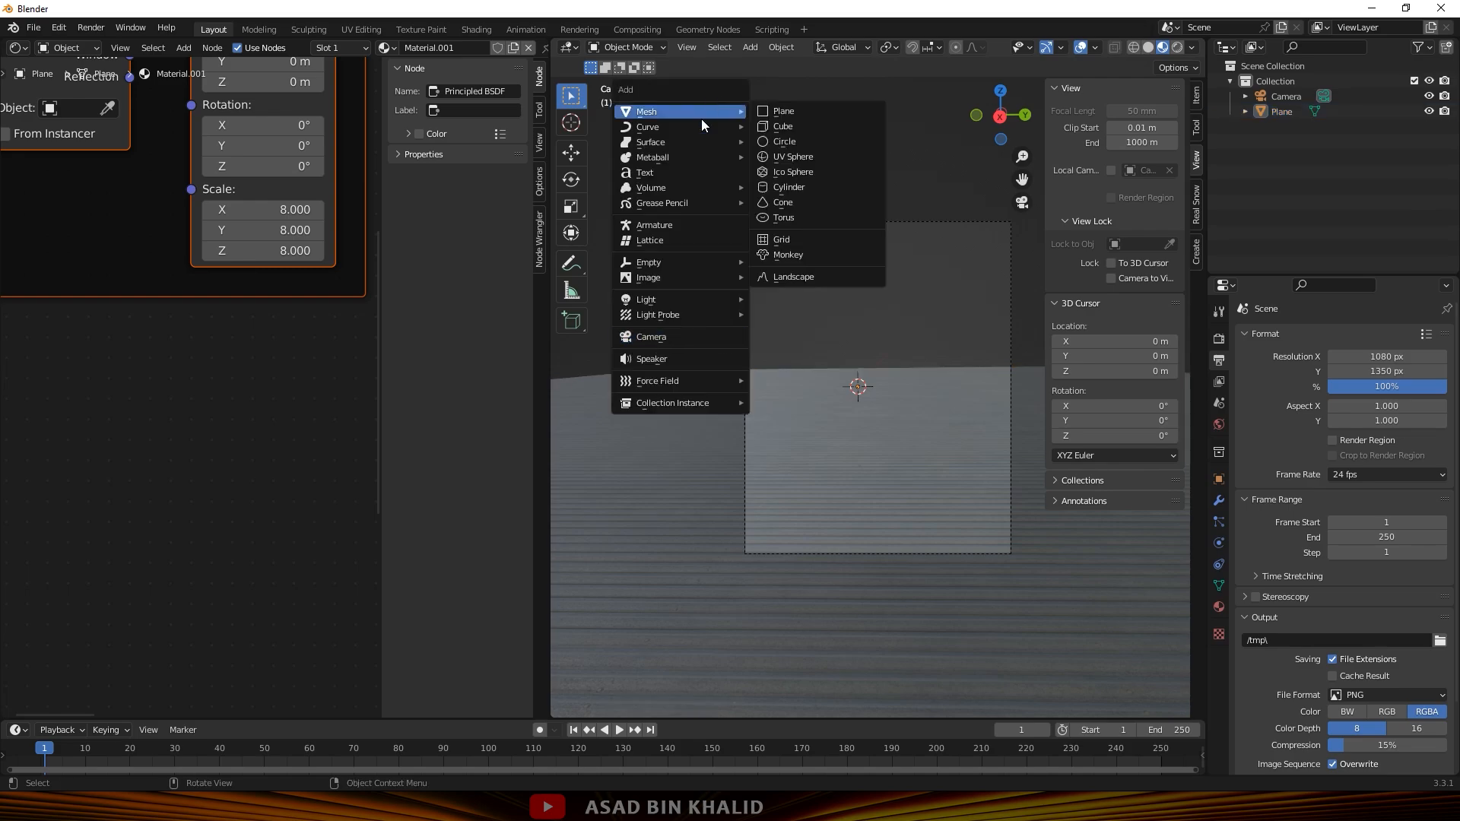
pyautogui.moveTo(697, 112)
pyautogui.click(795, 127)
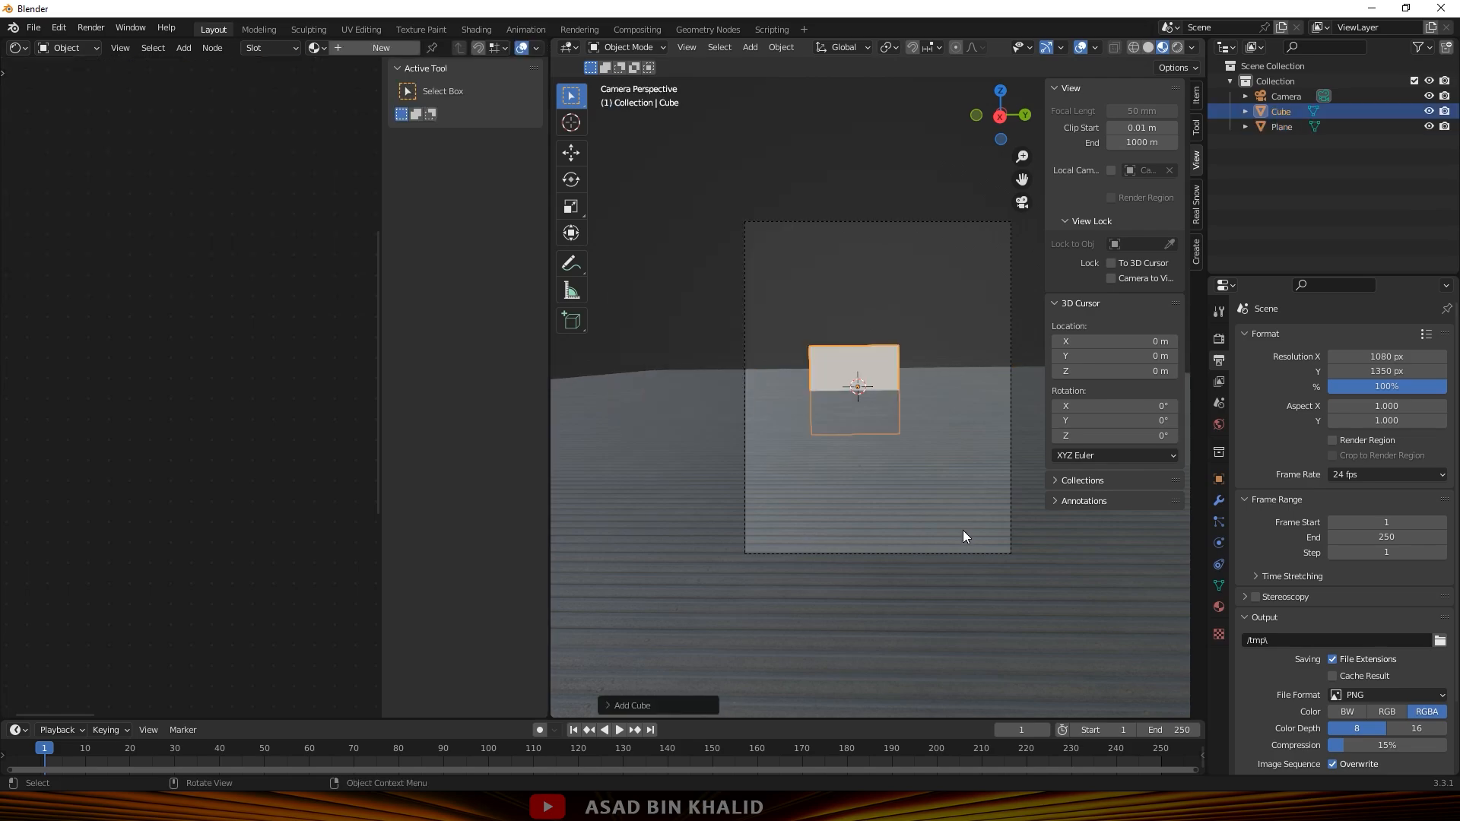
pyautogui.press('s')
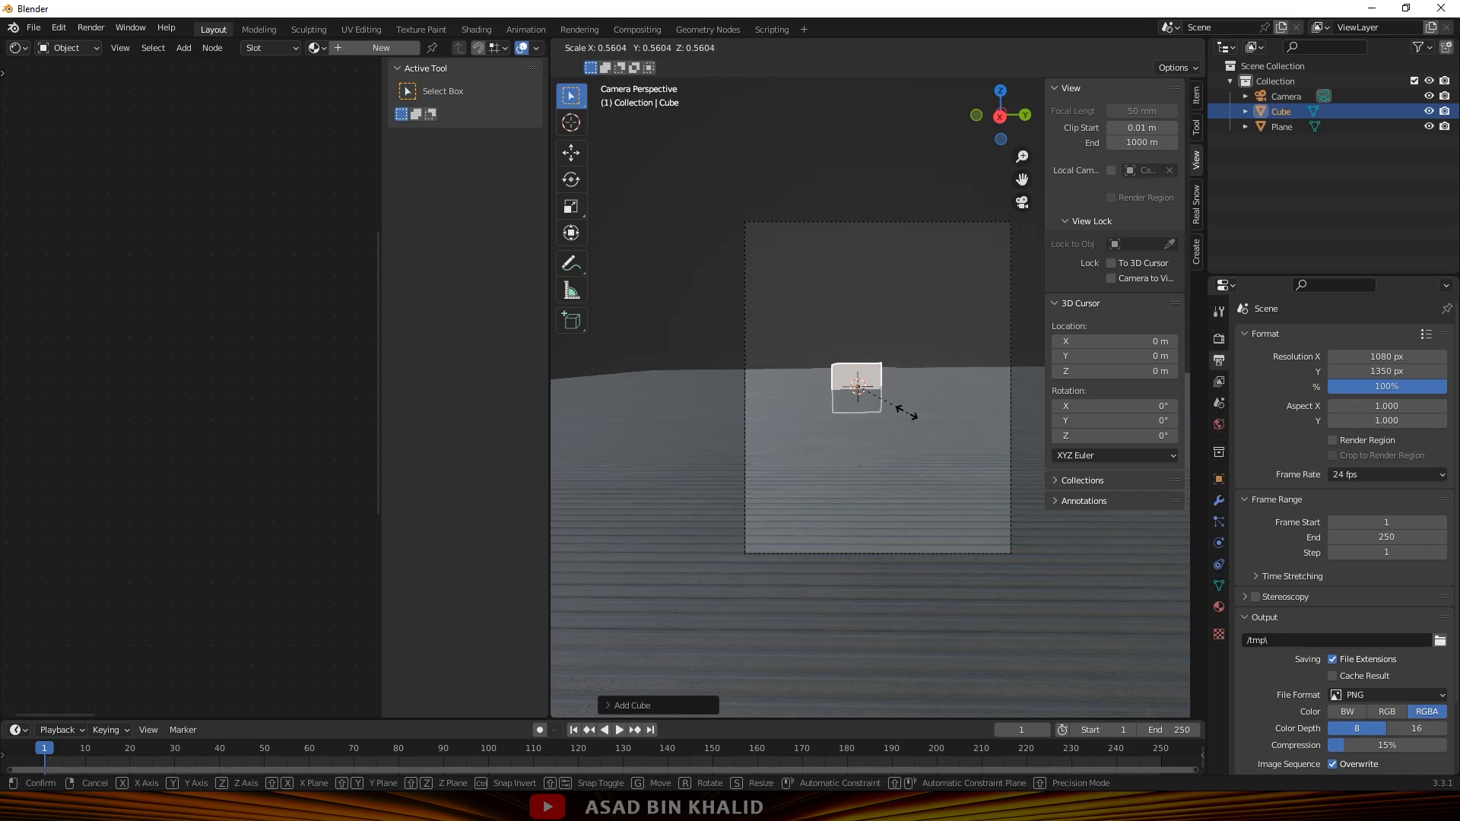
pyautogui.click(858, 385)
# Raise the cube with the Move tool and bring it along the X axis to just in front of the camera.
pyautogui.moveTo(938, 417); pyautogui.dragTo(868, 396, button='middle')
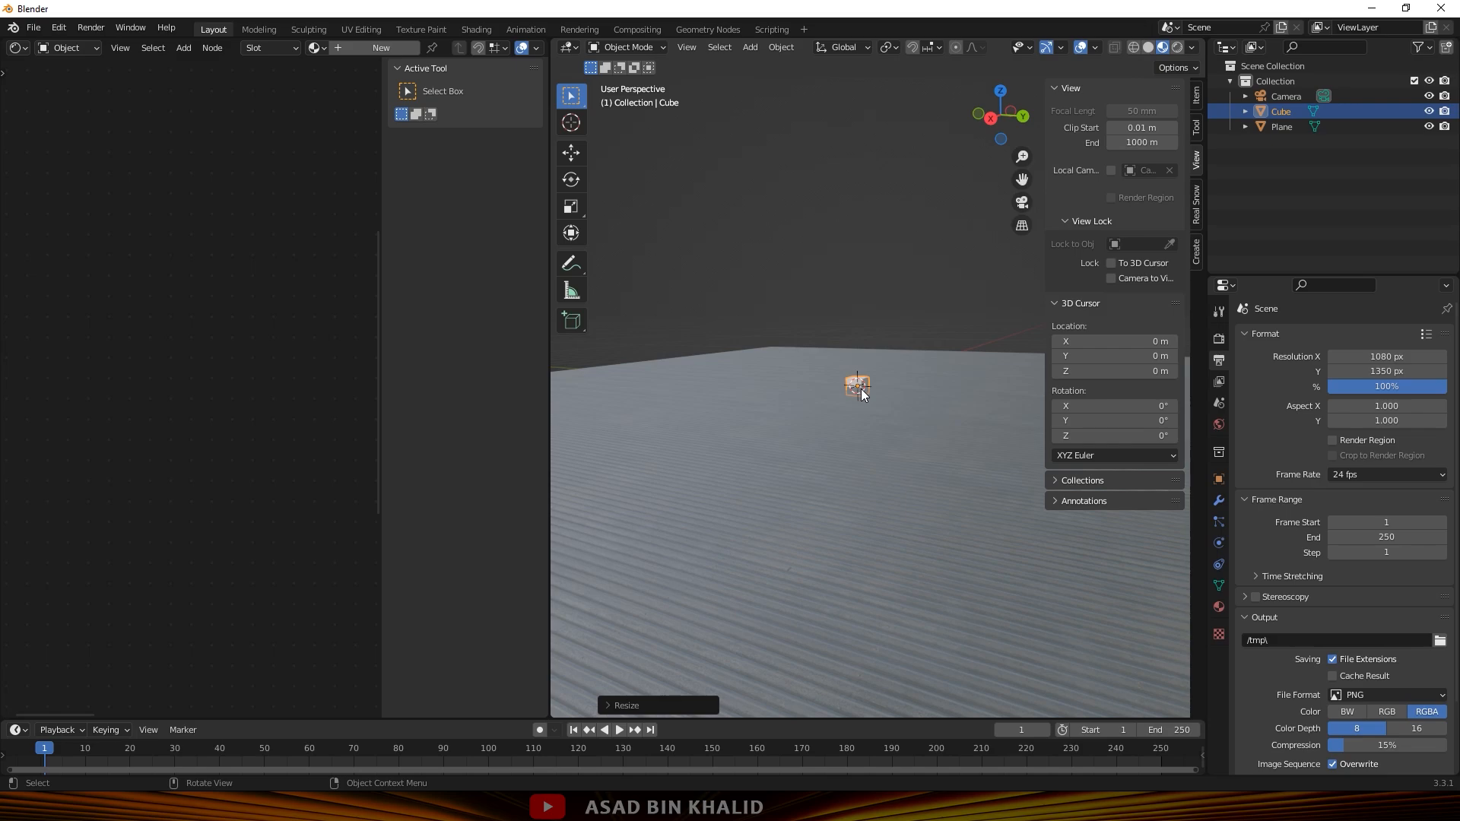
pyautogui.click(574, 158)
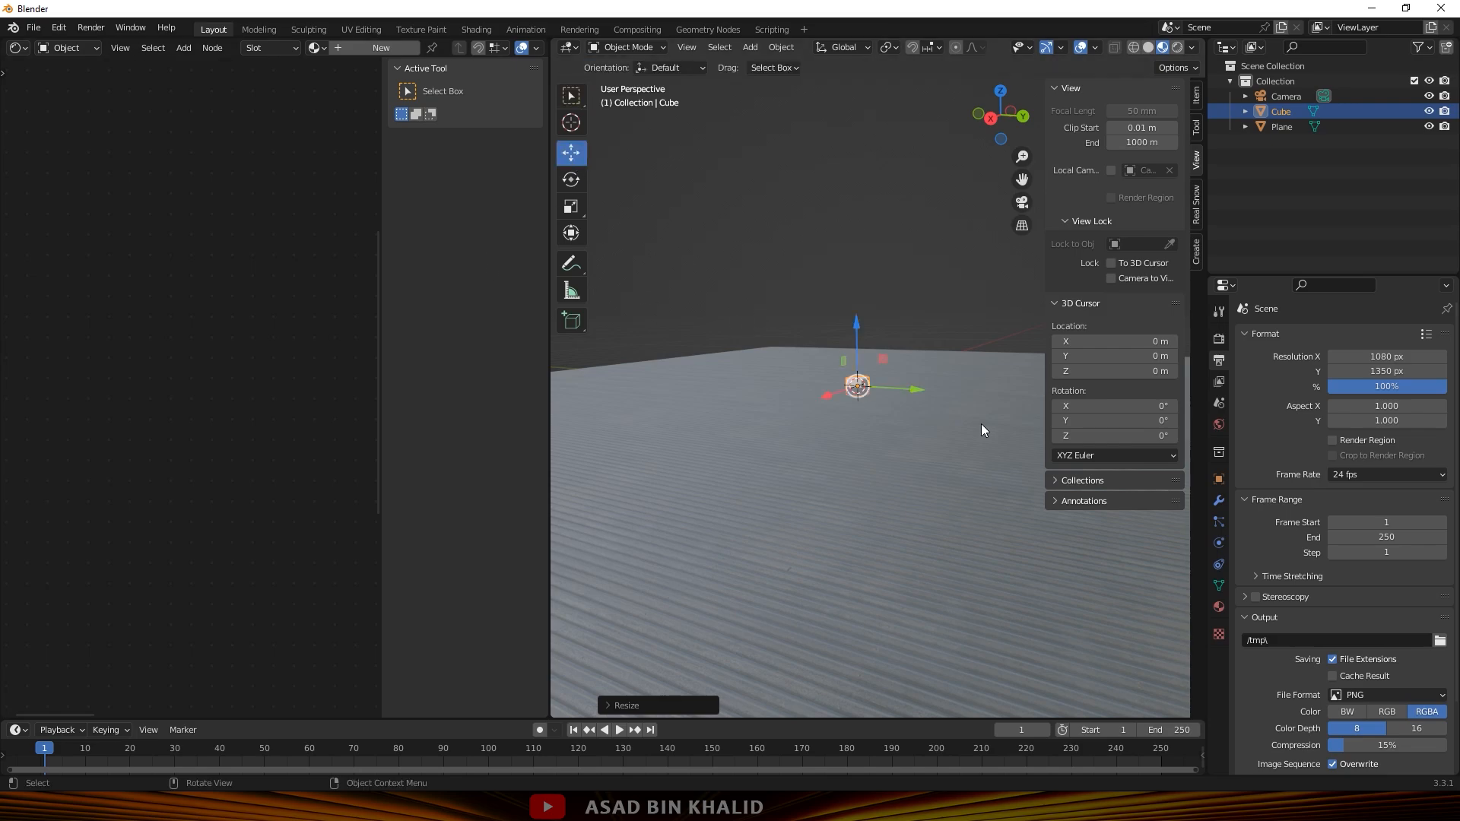
pyautogui.moveTo(856, 323); pyautogui.dragTo(855, 279)
pyautogui.scroll(-4, 919, 463)
pyautogui.moveTo(919, 463); pyautogui.dragTo(846, 435, button='middle')
pyautogui.moveTo(812, 371); pyautogui.dragTo(591, 436)
pyautogui.moveTo(591, 437); pyautogui.dragTo(800, 389, button='middle')
pyautogui.moveTo(800, 389); pyautogui.dragTo(775, 466)
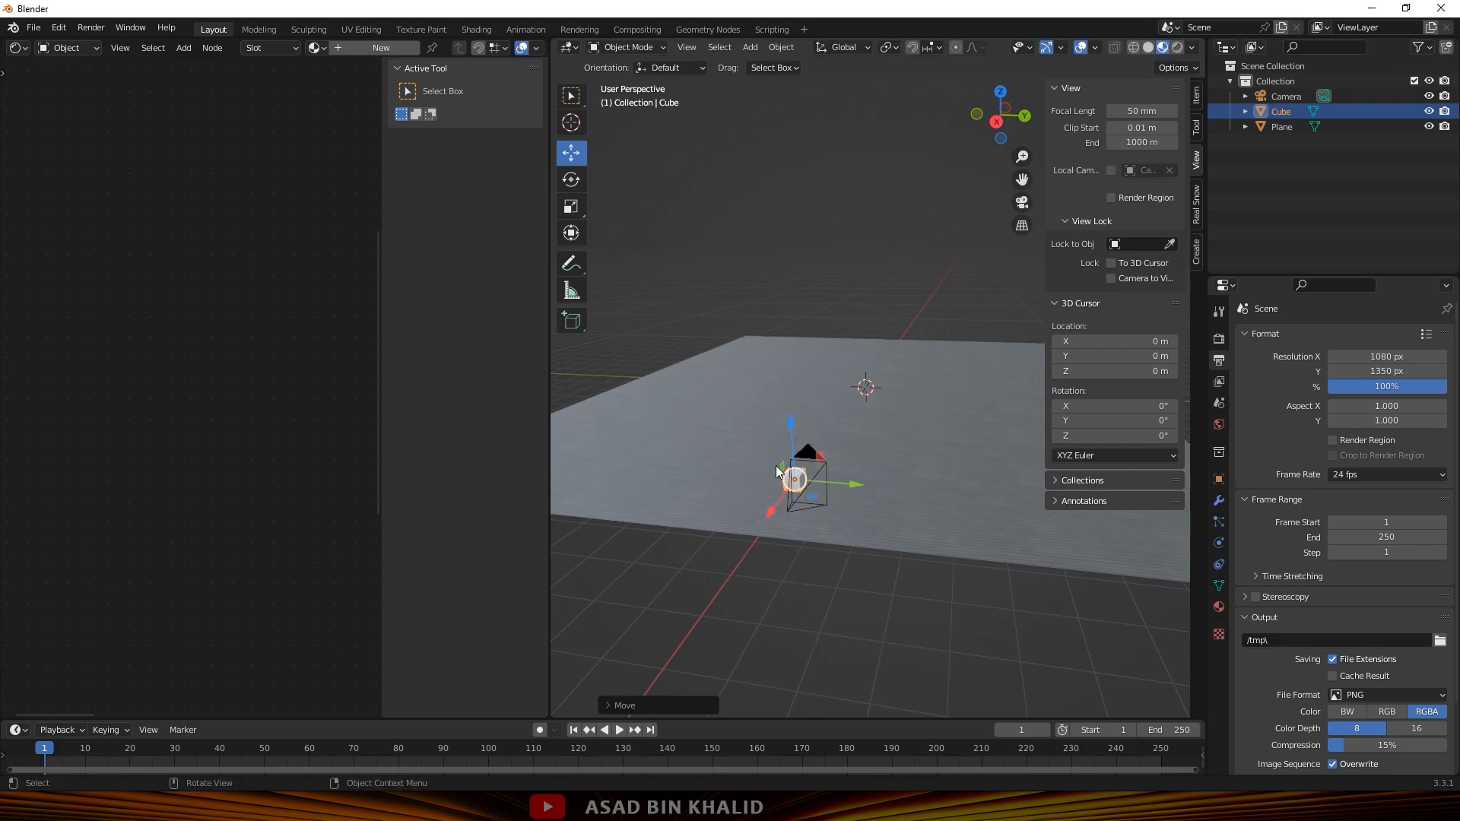
pyautogui.moveTo(775, 465); pyautogui.dragTo(843, 542, button='middle')
# In camera view, rotate the cube about the Z axis until a corner faces the camera, and move it slightly closer along X.
pyautogui.click(785, 484)
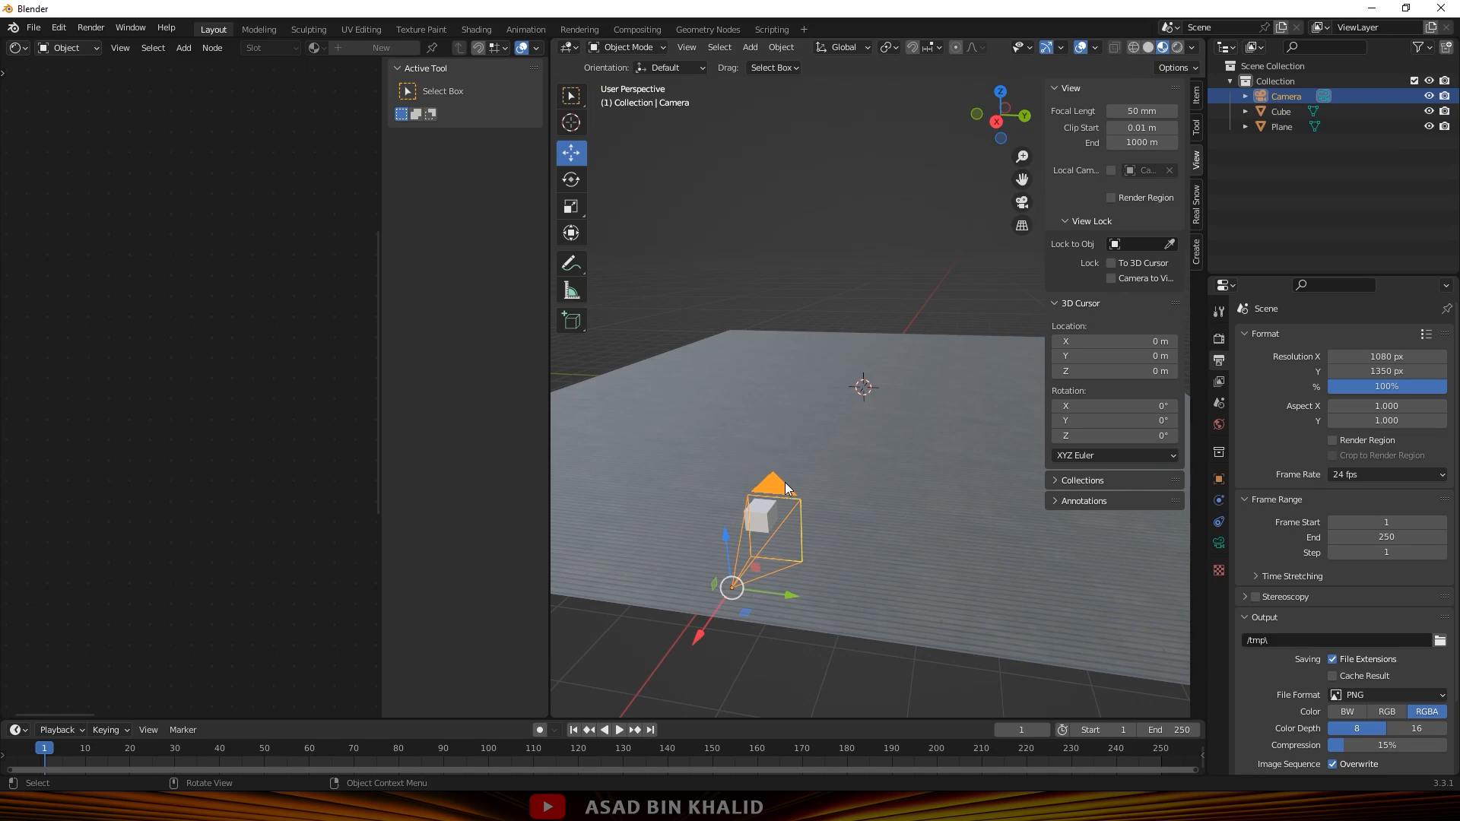
pyautogui.press('KP_0')
pyautogui.click(766, 479)
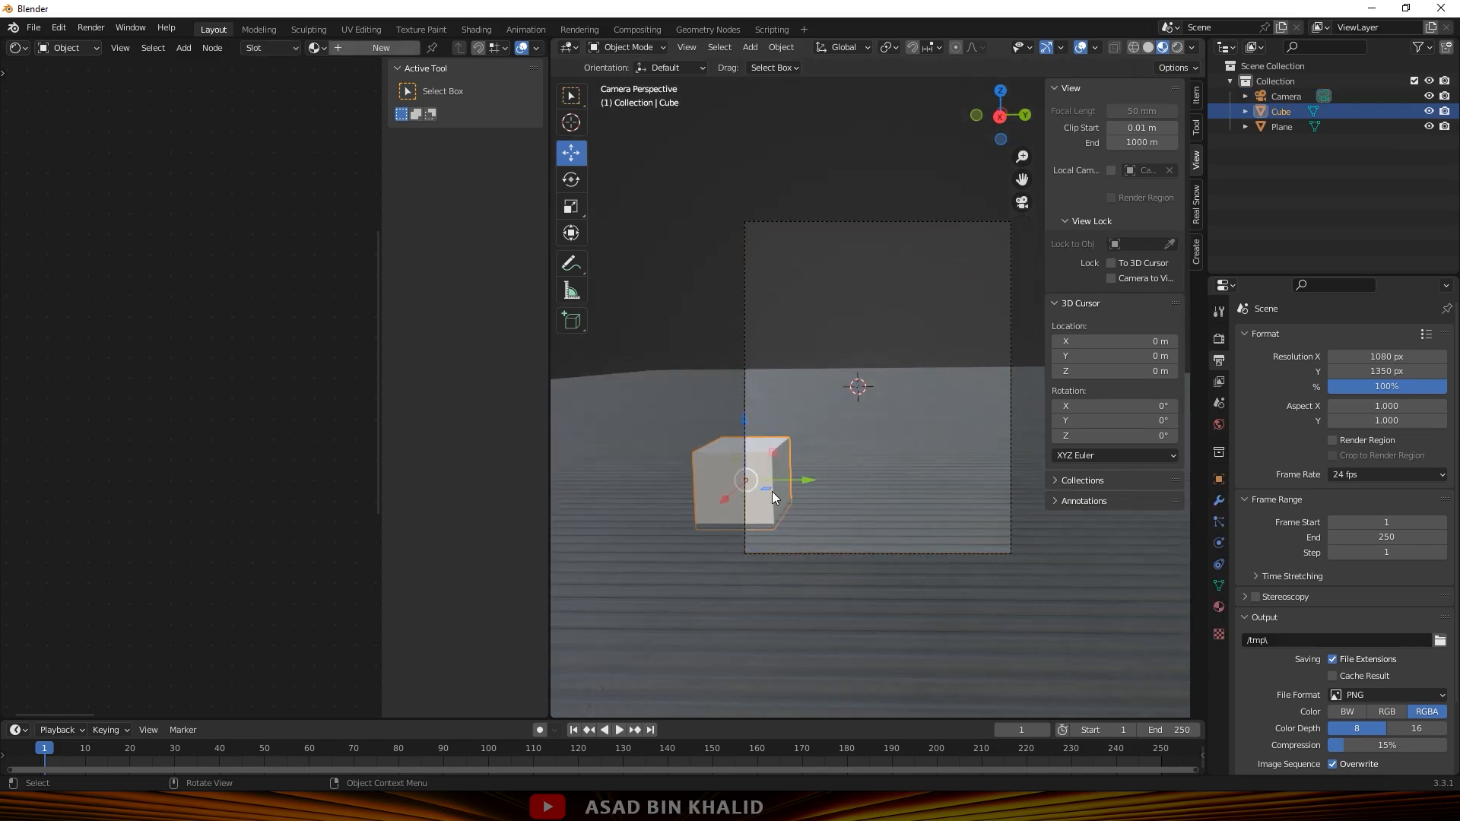
pyautogui.press('r')
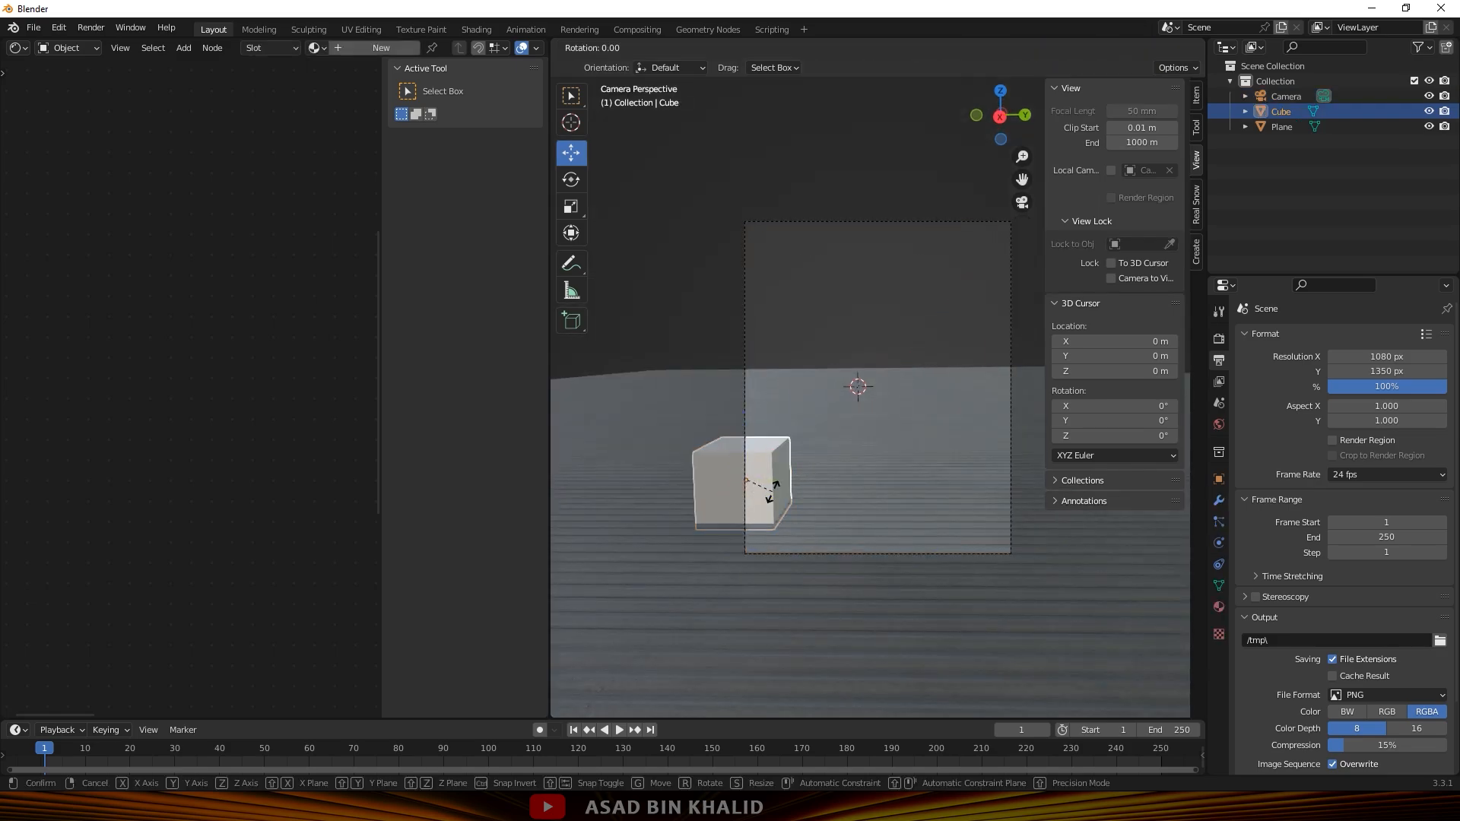
pyautogui.press('z')
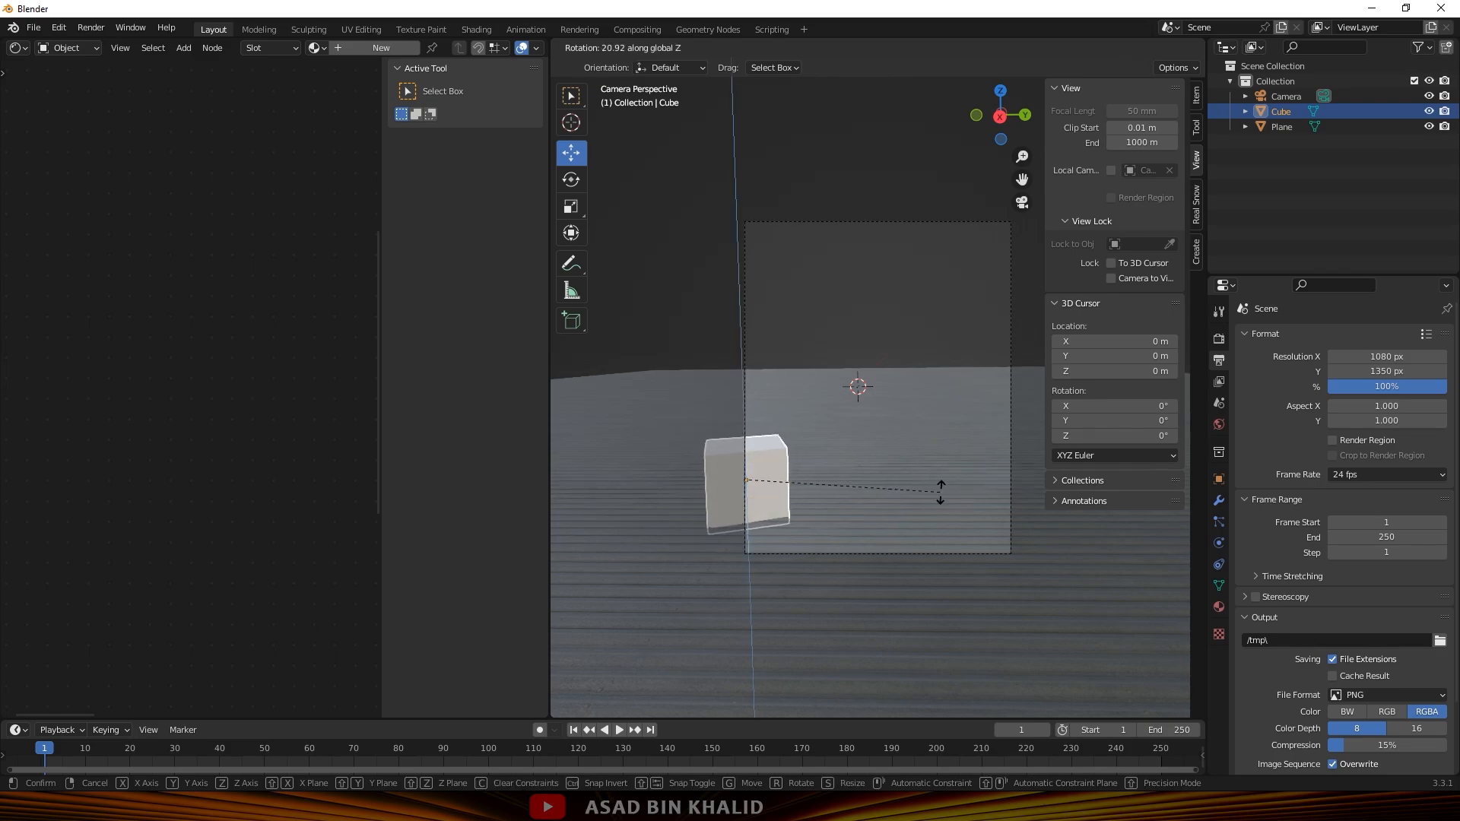
pyautogui.click(699, 514)
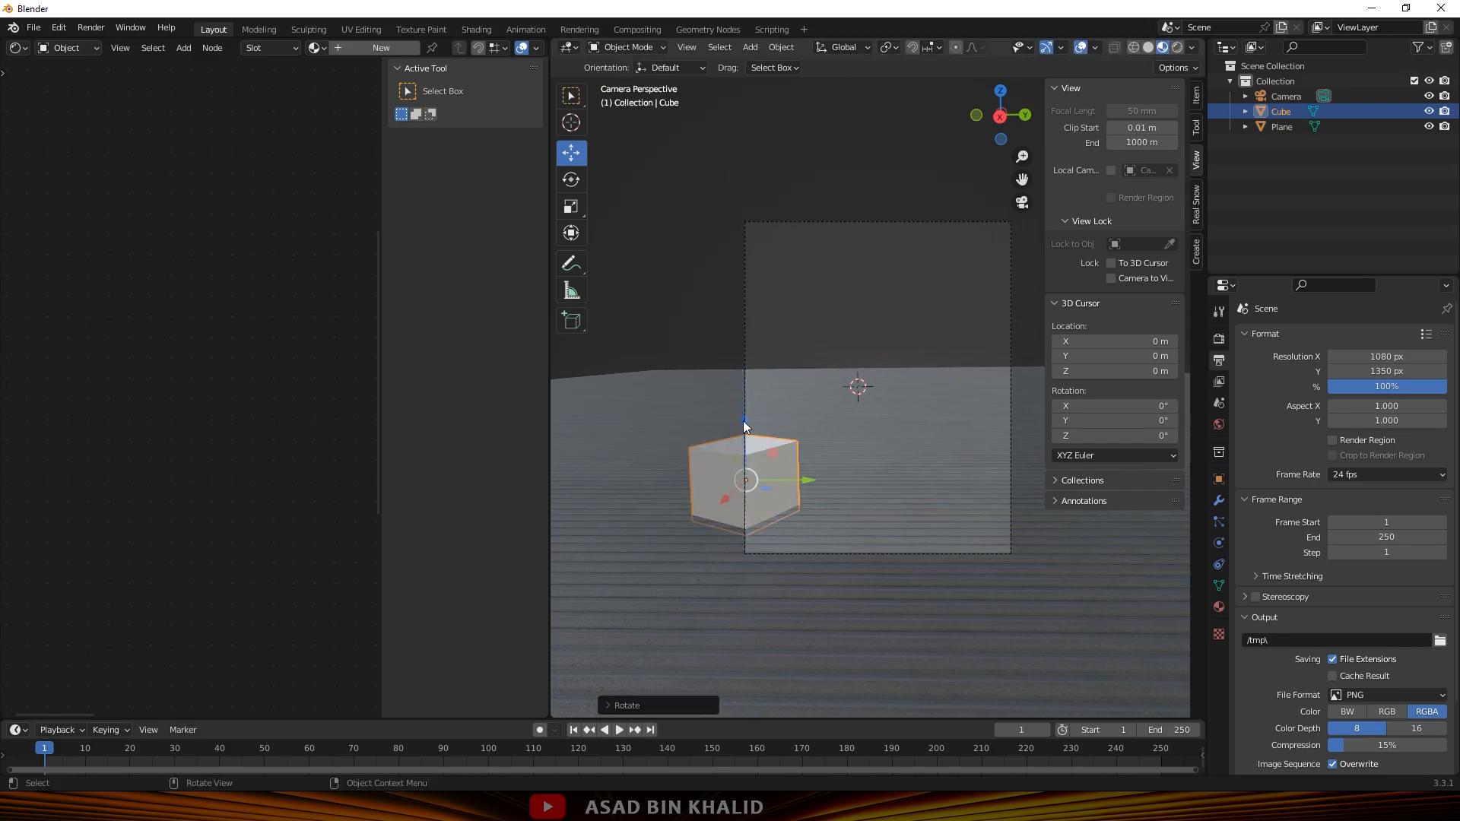
pyautogui.moveTo(725, 499); pyautogui.dragTo(702, 520)
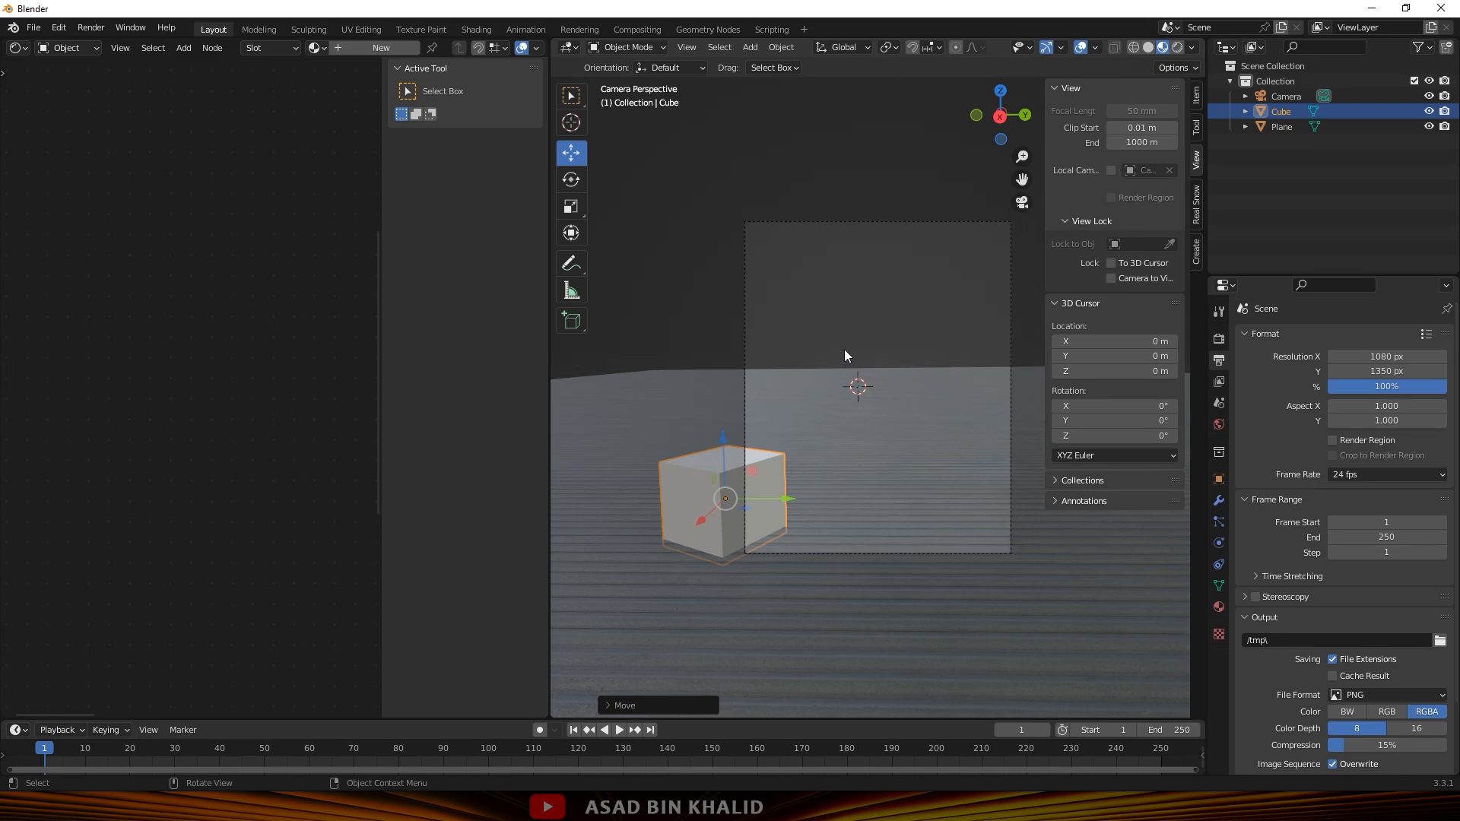
# Try composition guides such as Thirds and Center on the camera, and switch them all off again.
pyautogui.click(1284, 95)
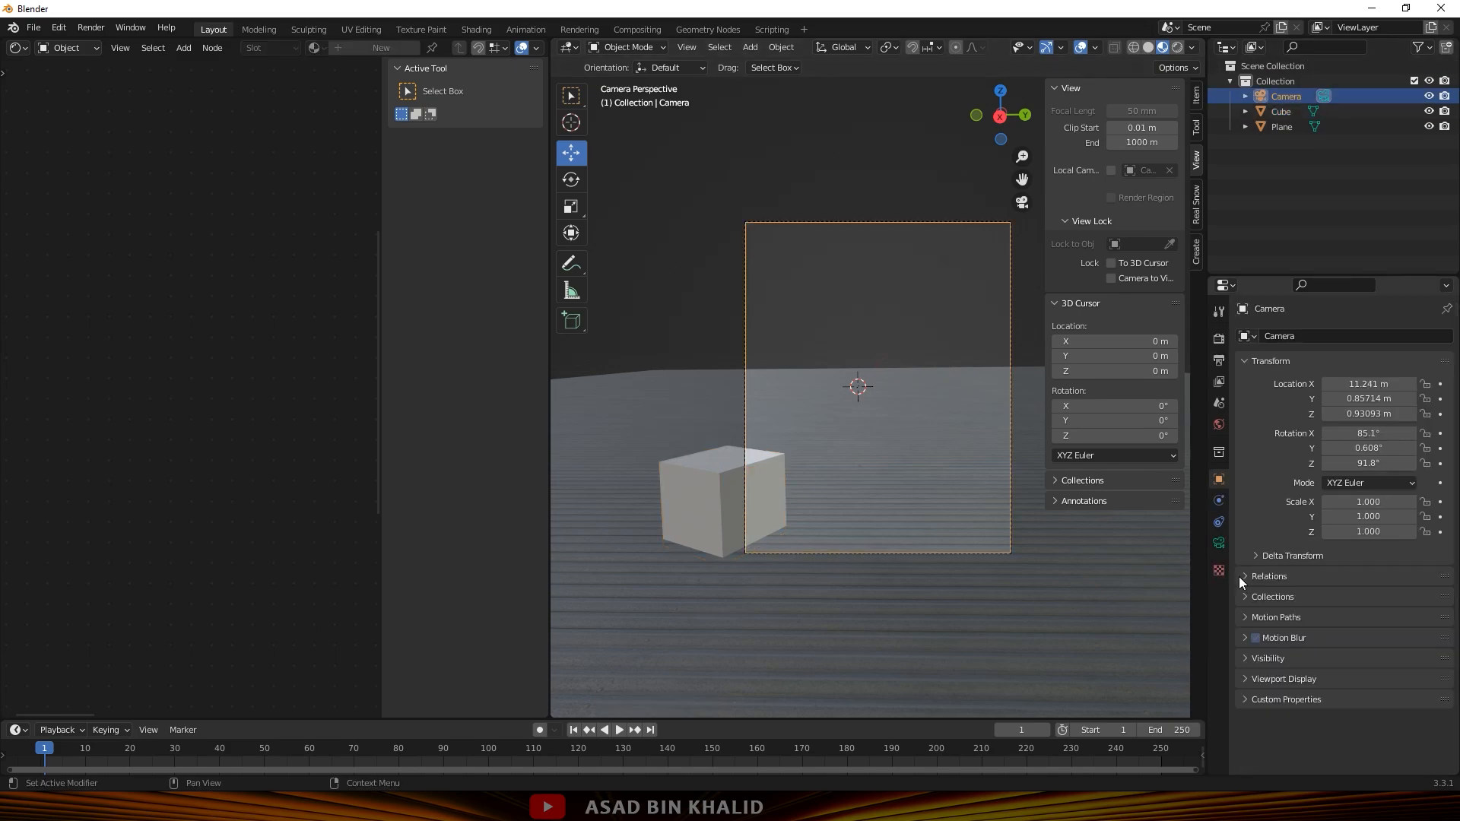
pyautogui.click(1218, 543)
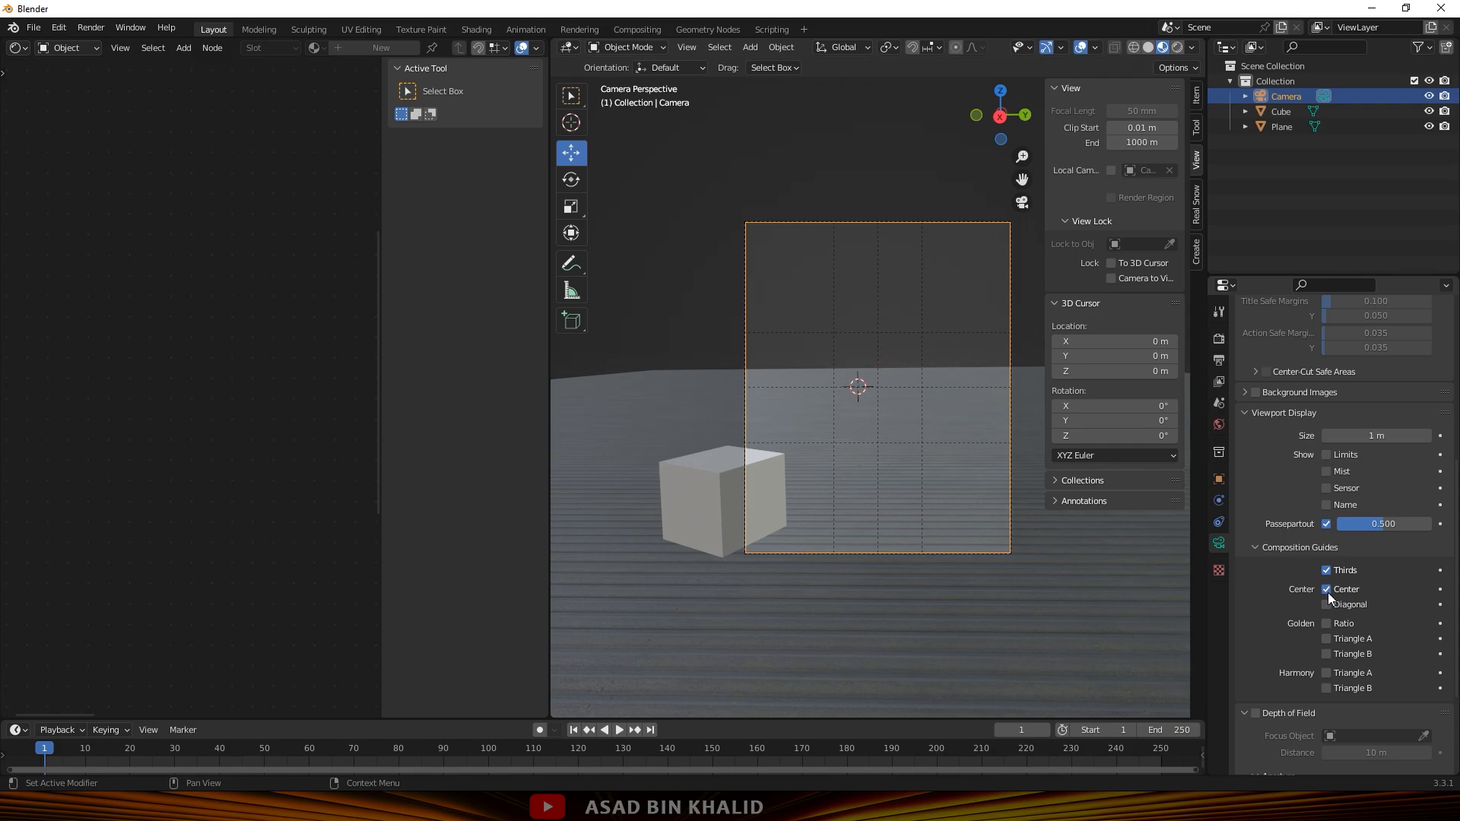
pyautogui.click(1325, 639)
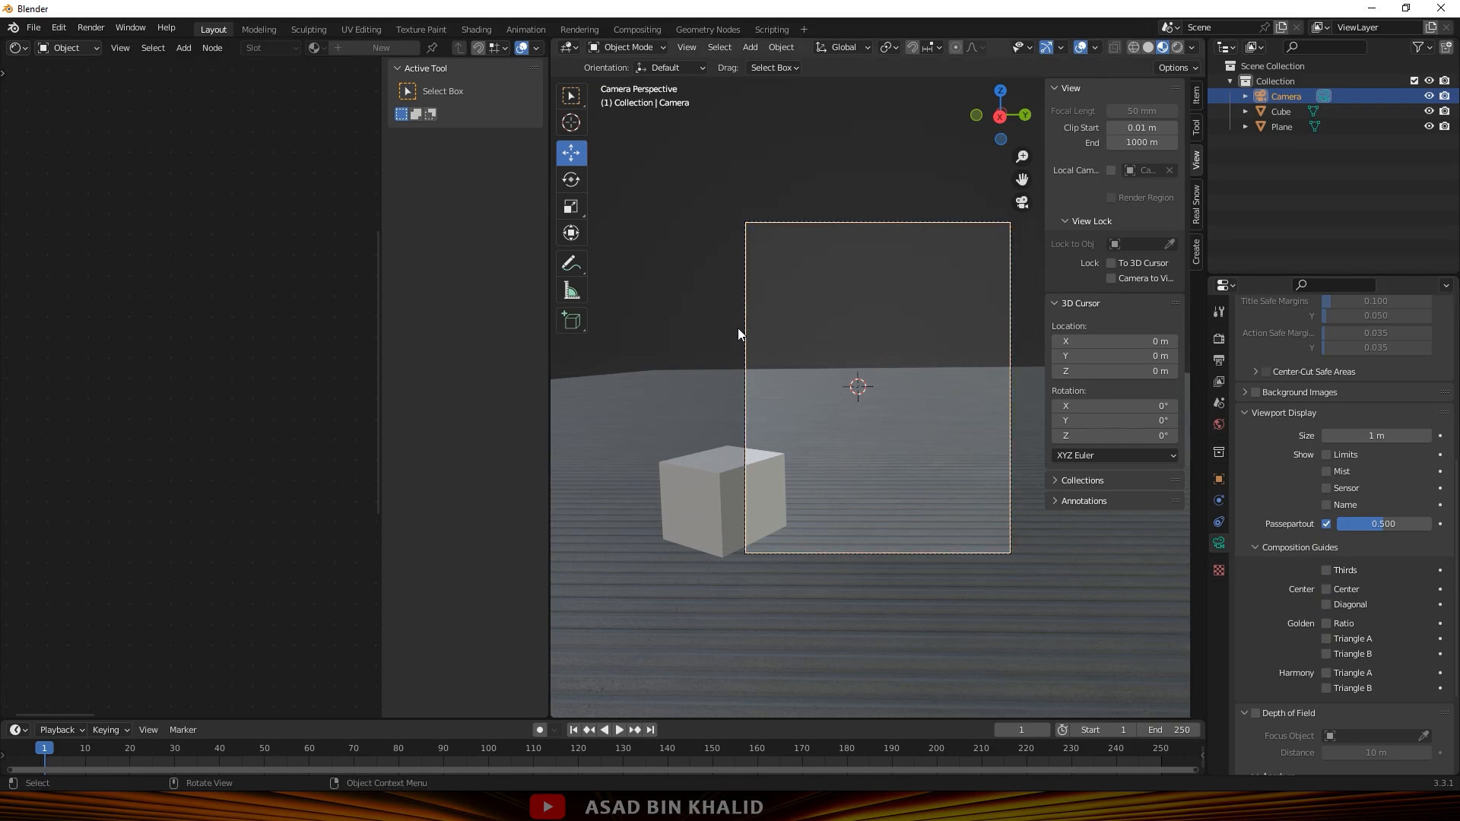
# Create a new material for the cube and select its Principled BSDF node.
pyautogui.click(745, 466)
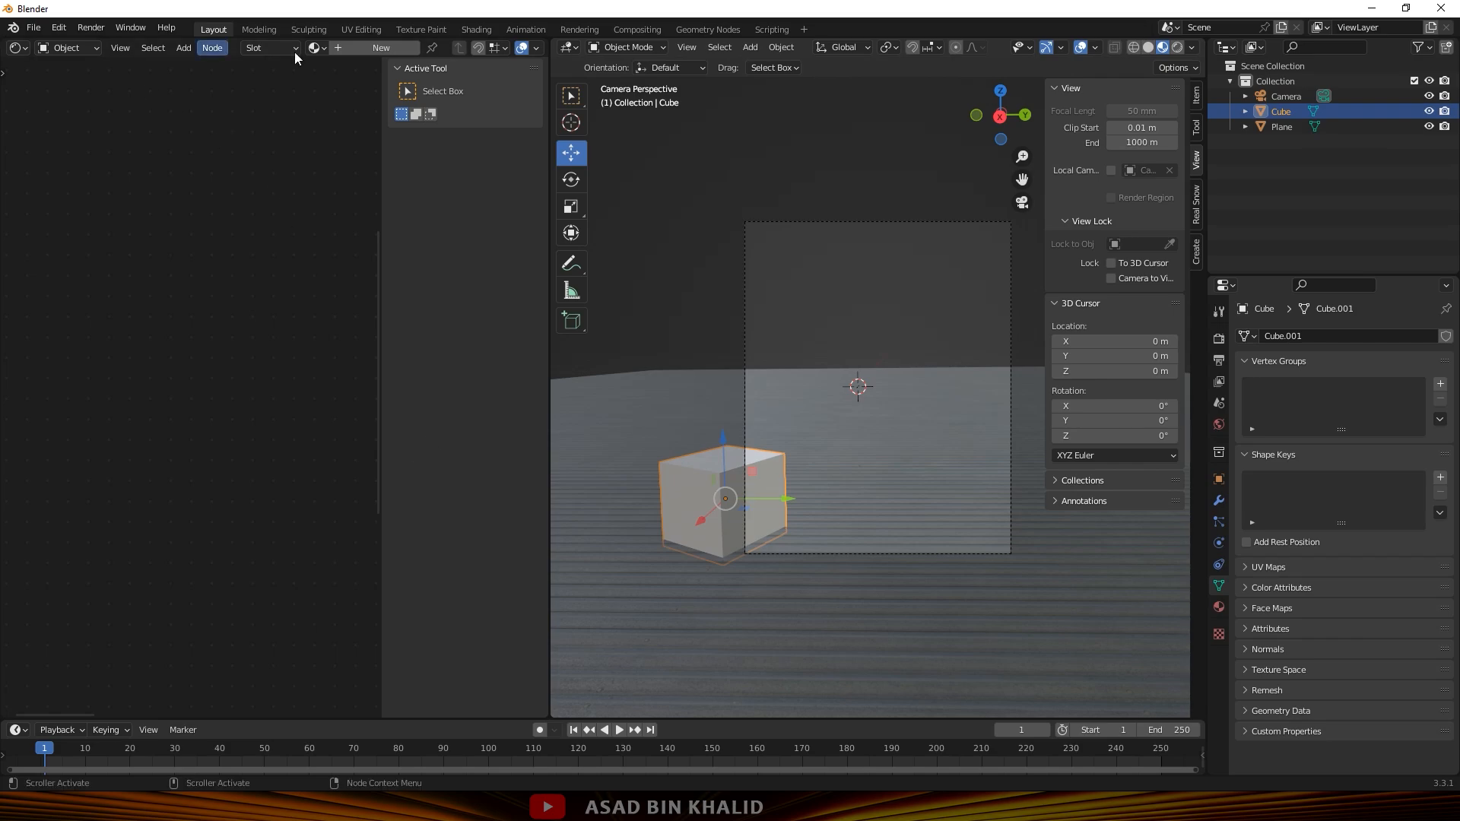
pyautogui.click(348, 48)
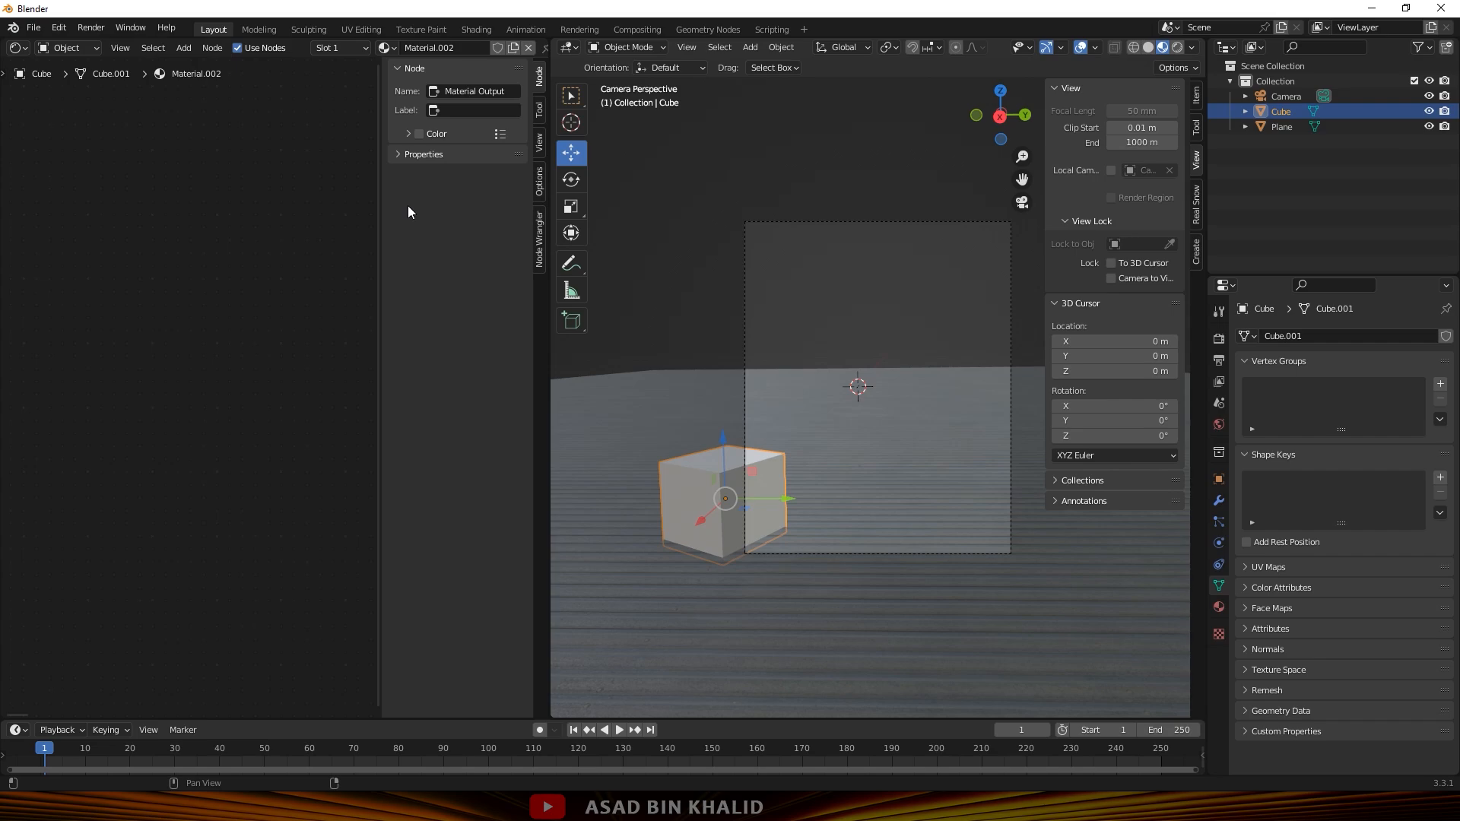
pyautogui.press('n')
pyautogui.scroll(-15, 385, 376)
pyautogui.scroll(8, 408, 345)
pyautogui.click(383, 322)
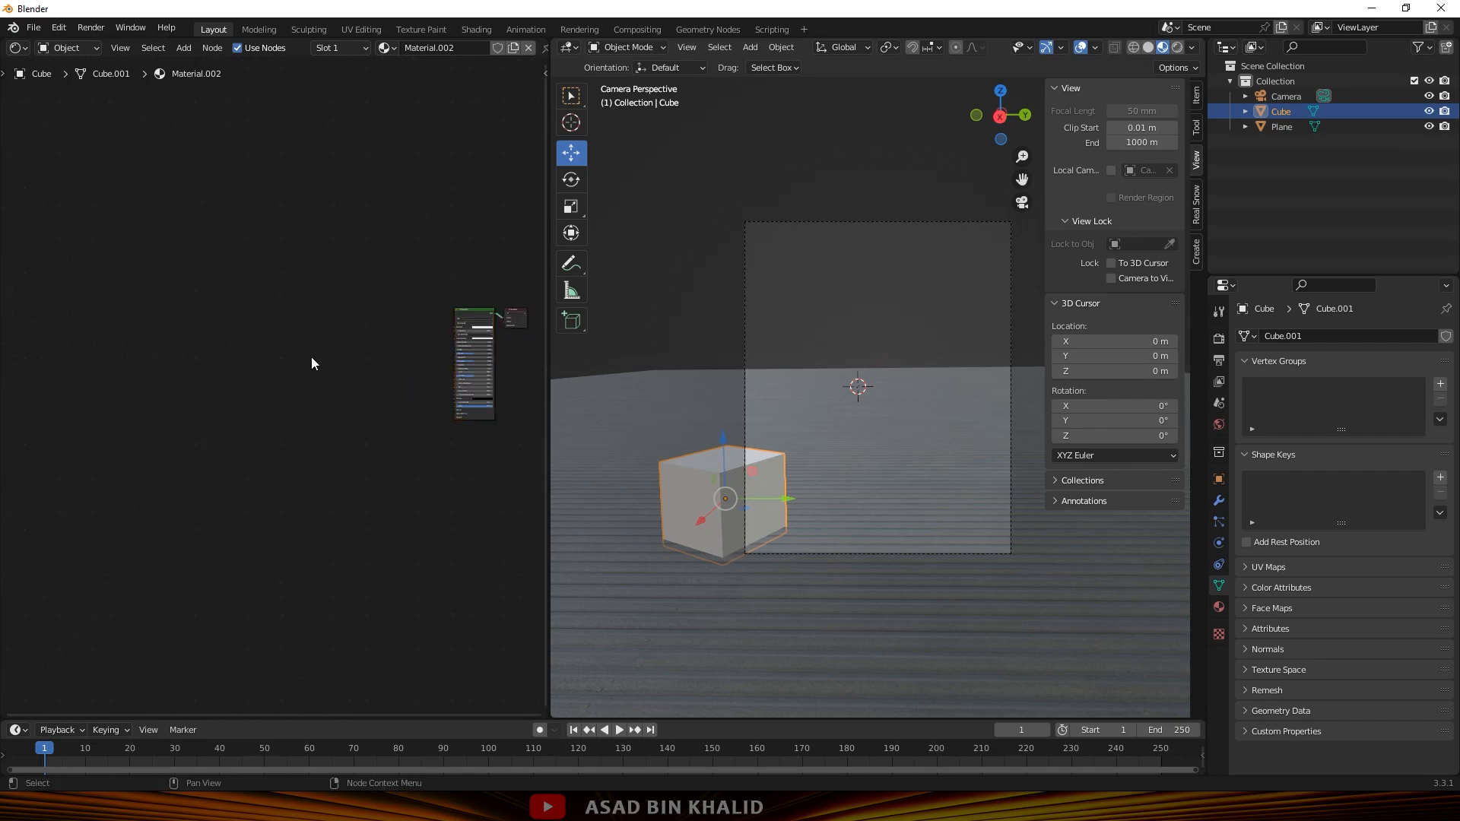
pyautogui.moveTo(430, 378); pyautogui.dragTo(134, 376, button='middle')
pyautogui.scroll(12, 133, 375)
pyautogui.moveTo(191, 293); pyautogui.dragTo(417, 367, button='middle')
pyautogui.click(271, 274)
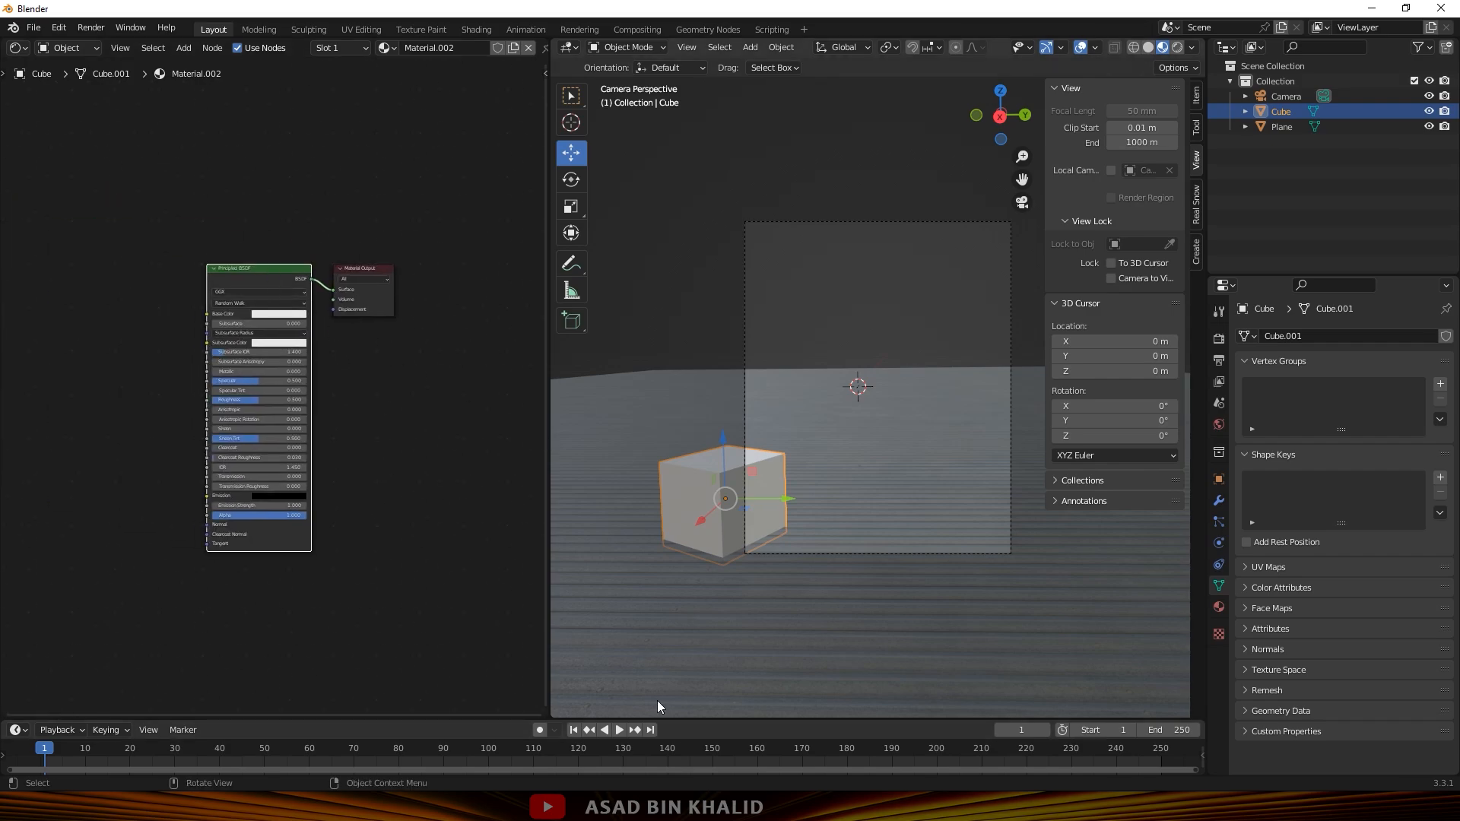
# Switch to File Explorer and copy the path of the textures folder inside grey_plaster_4k.blend.
pyautogui.moveTo(646, 806)
pyautogui.click(514, 722)
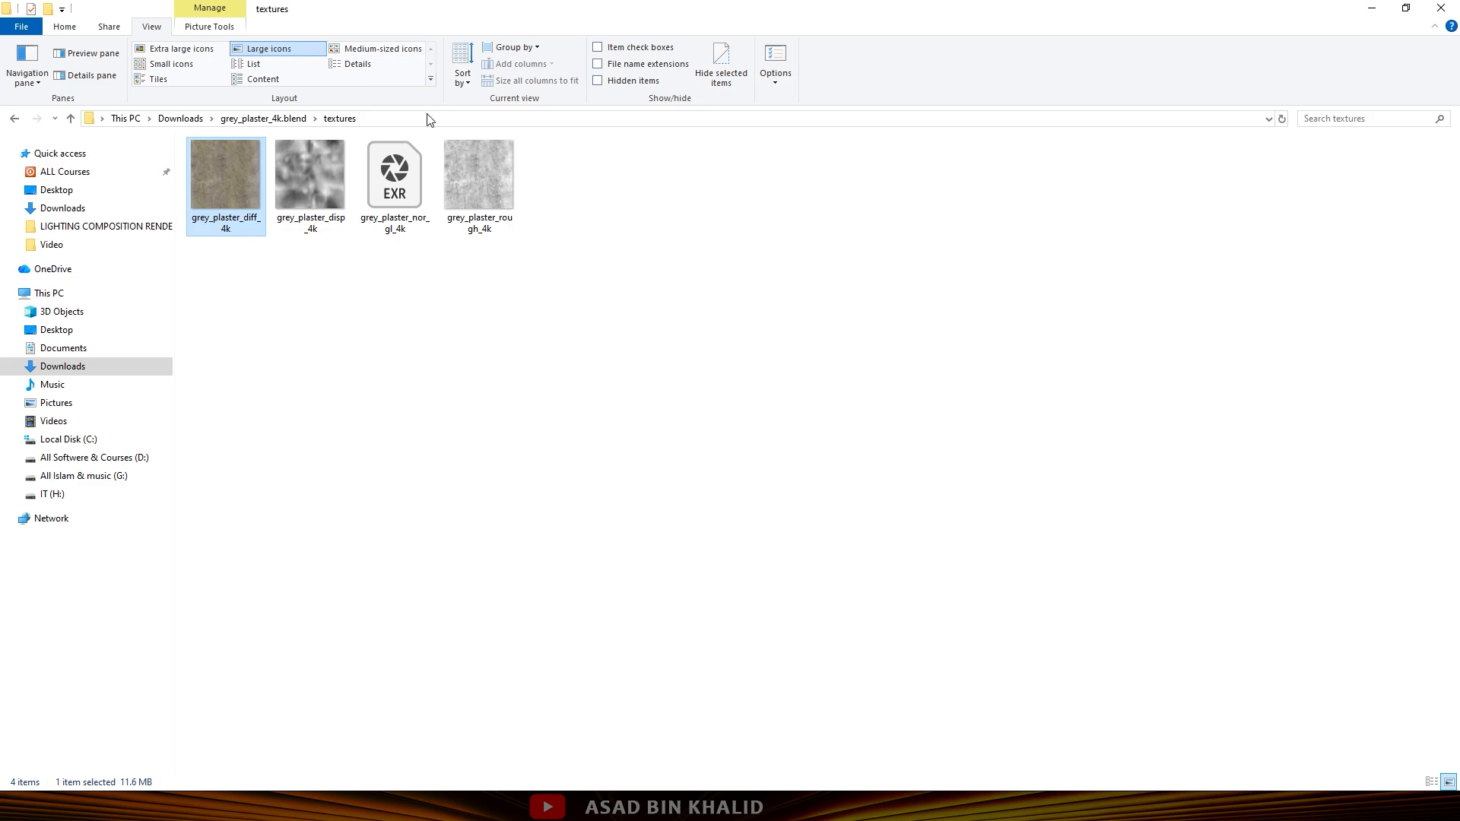
pyautogui.click(448, 119)
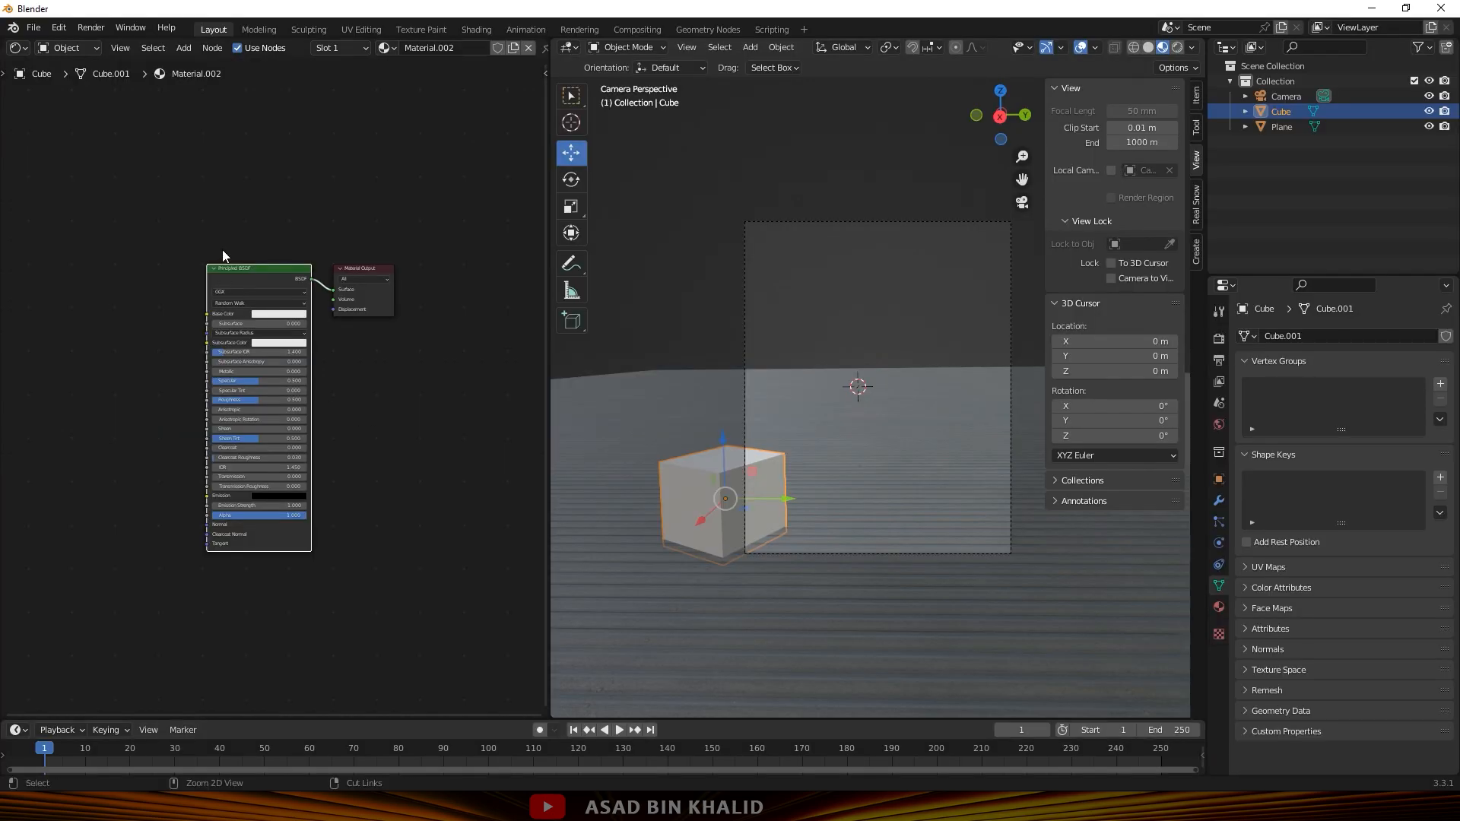
# Switch back to Blender and load all grey plaster maps from the copied folder path using Principled Texture Setup.
pyautogui.hotkey('ctrl', 'shift', 't')
pyautogui.click(688, 75)
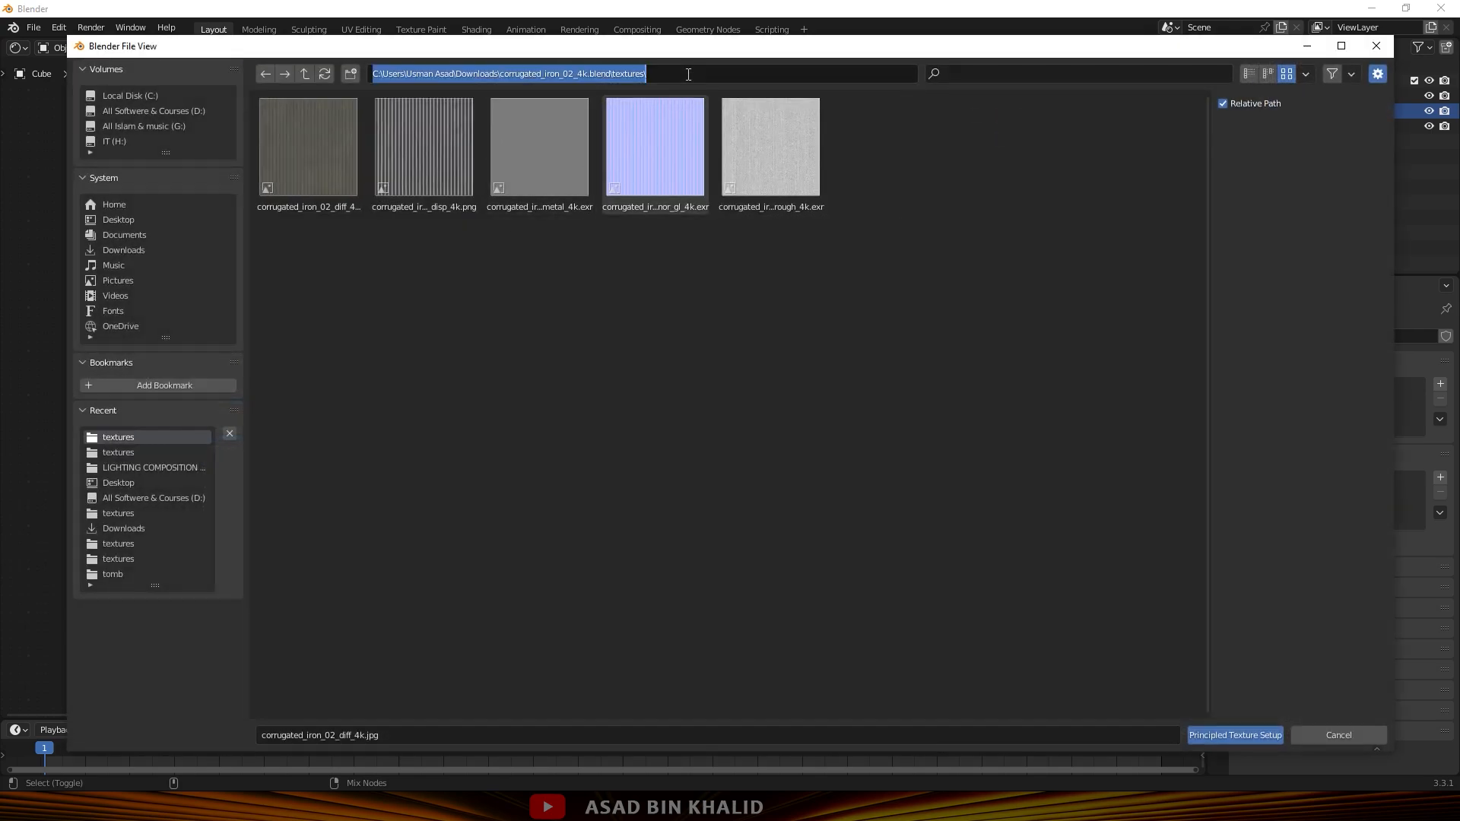
pyautogui.write('C:\\Users\\Usman Asad\\Downloads\\grey_plaster_4k.blend\\textures\\')
pyautogui.press('Return')
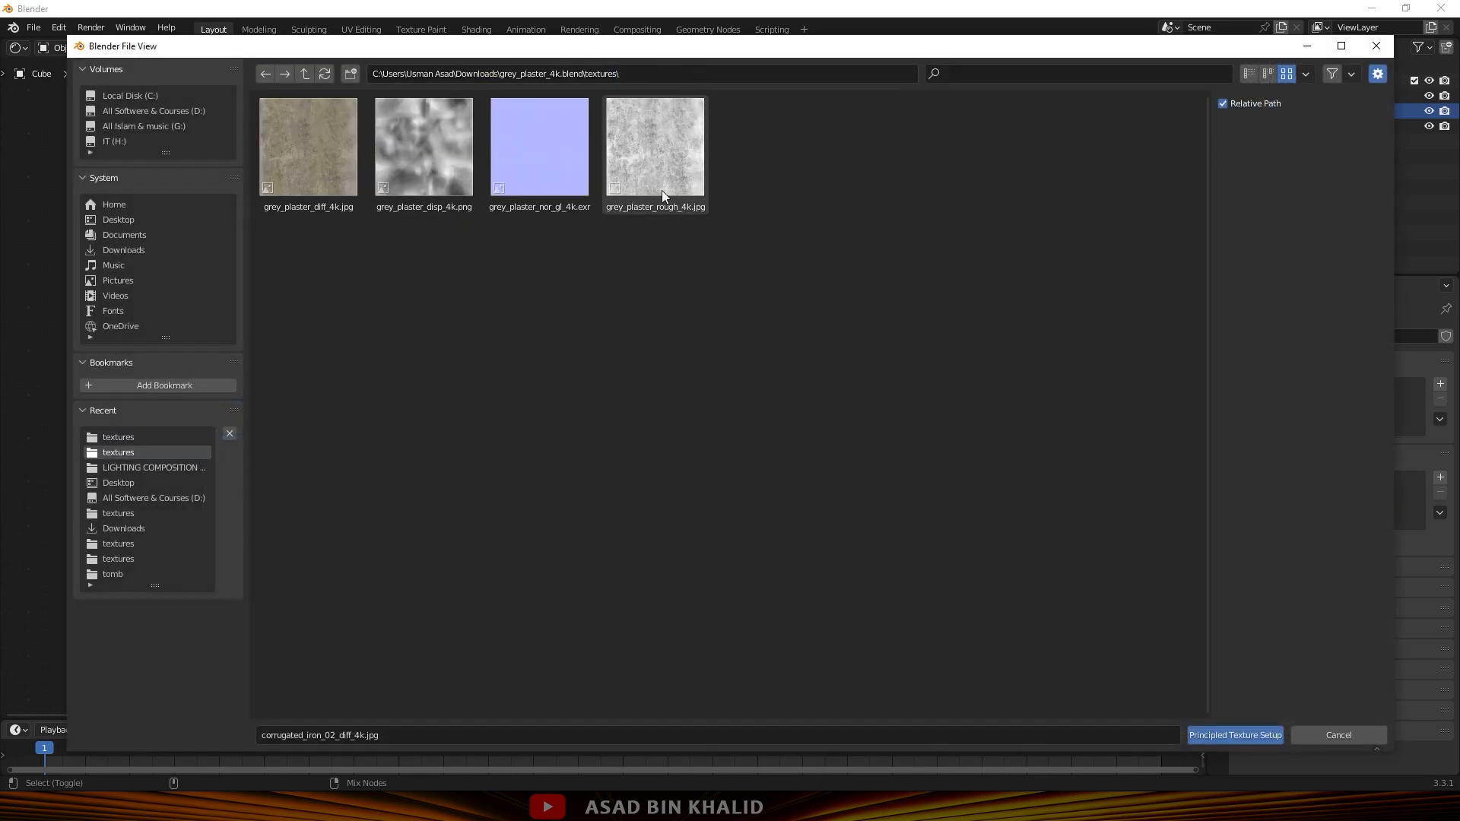
pyautogui.press('a')
pyautogui.press('Return')
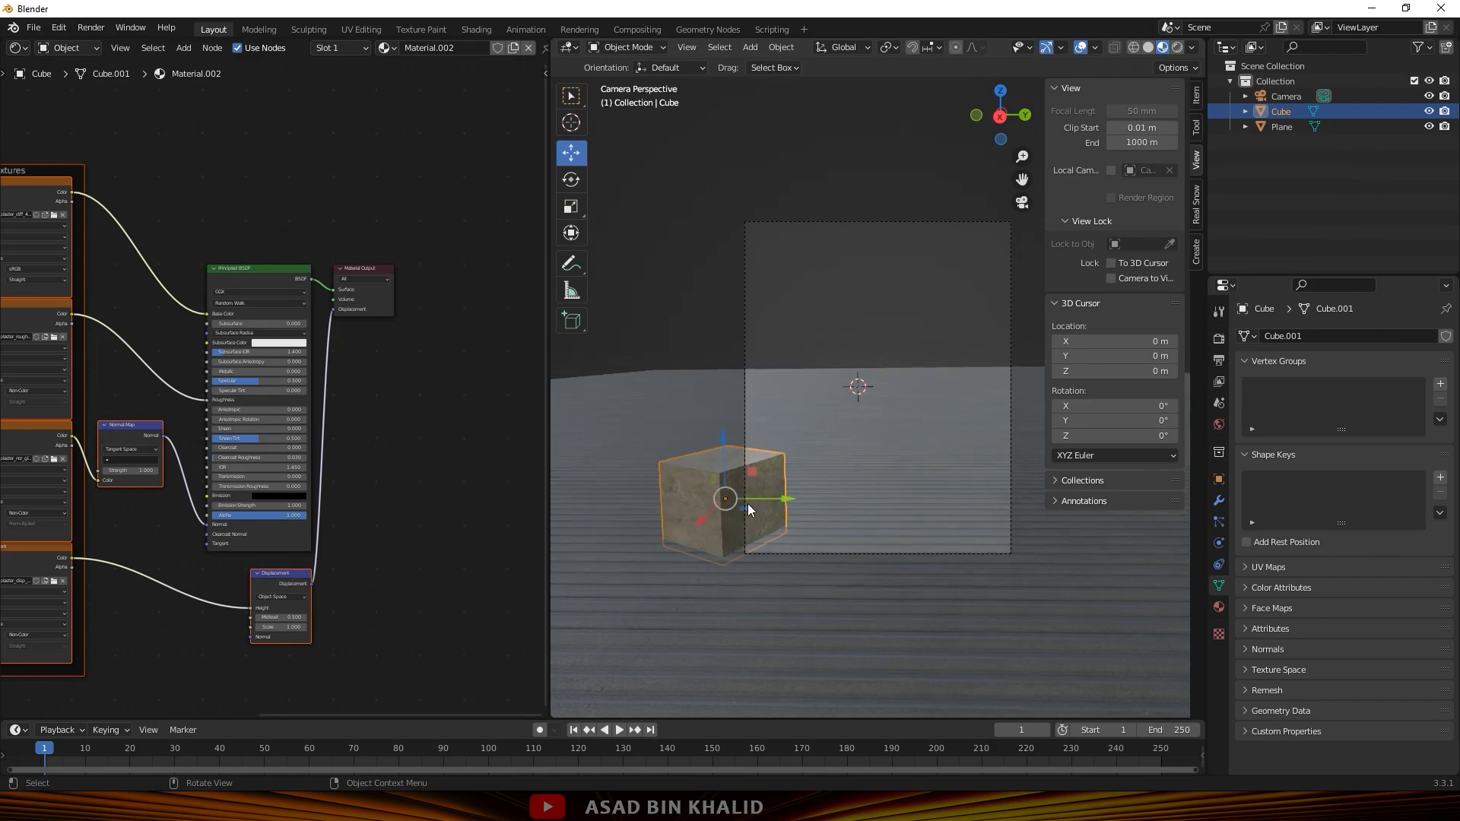
pyautogui.scroll(5, 736, 503)
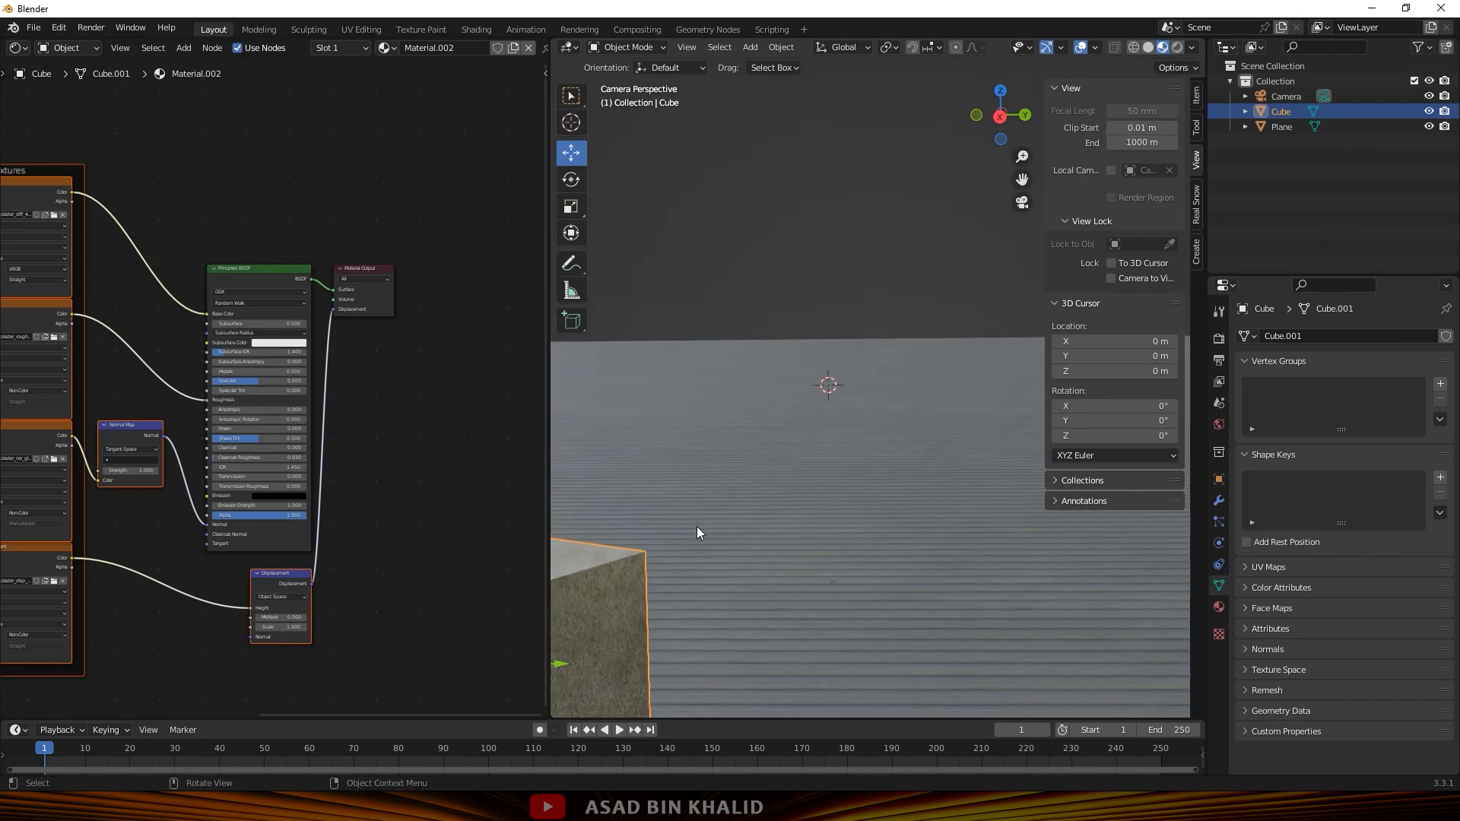
pyautogui.scroll(-4, 695, 526)
pyautogui.scroll(-1, 691, 526)
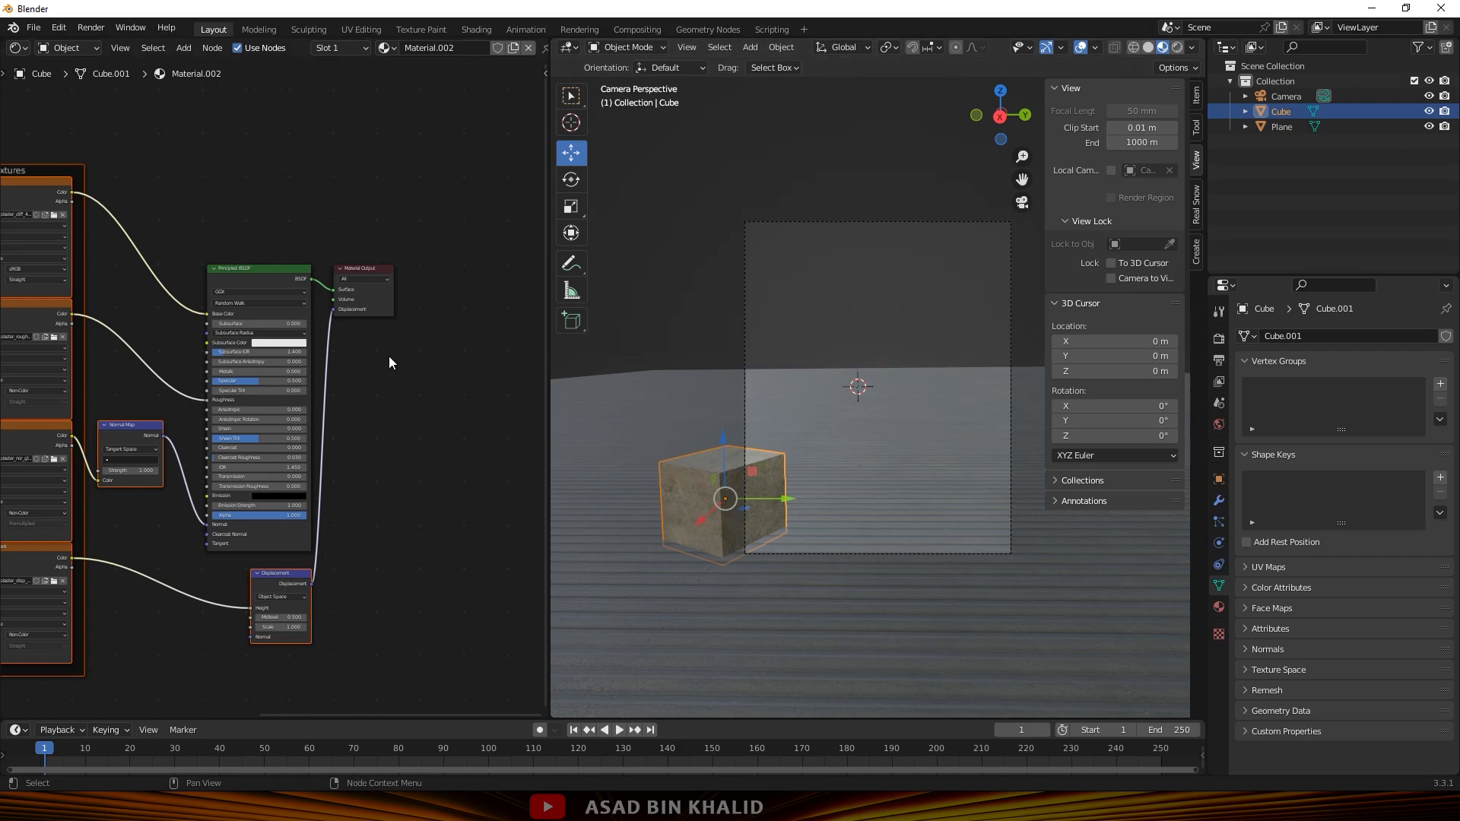
# Unwrap the cube in Edit Mode with Smart UV Project at its default settings.
pyautogui.press('Tab')
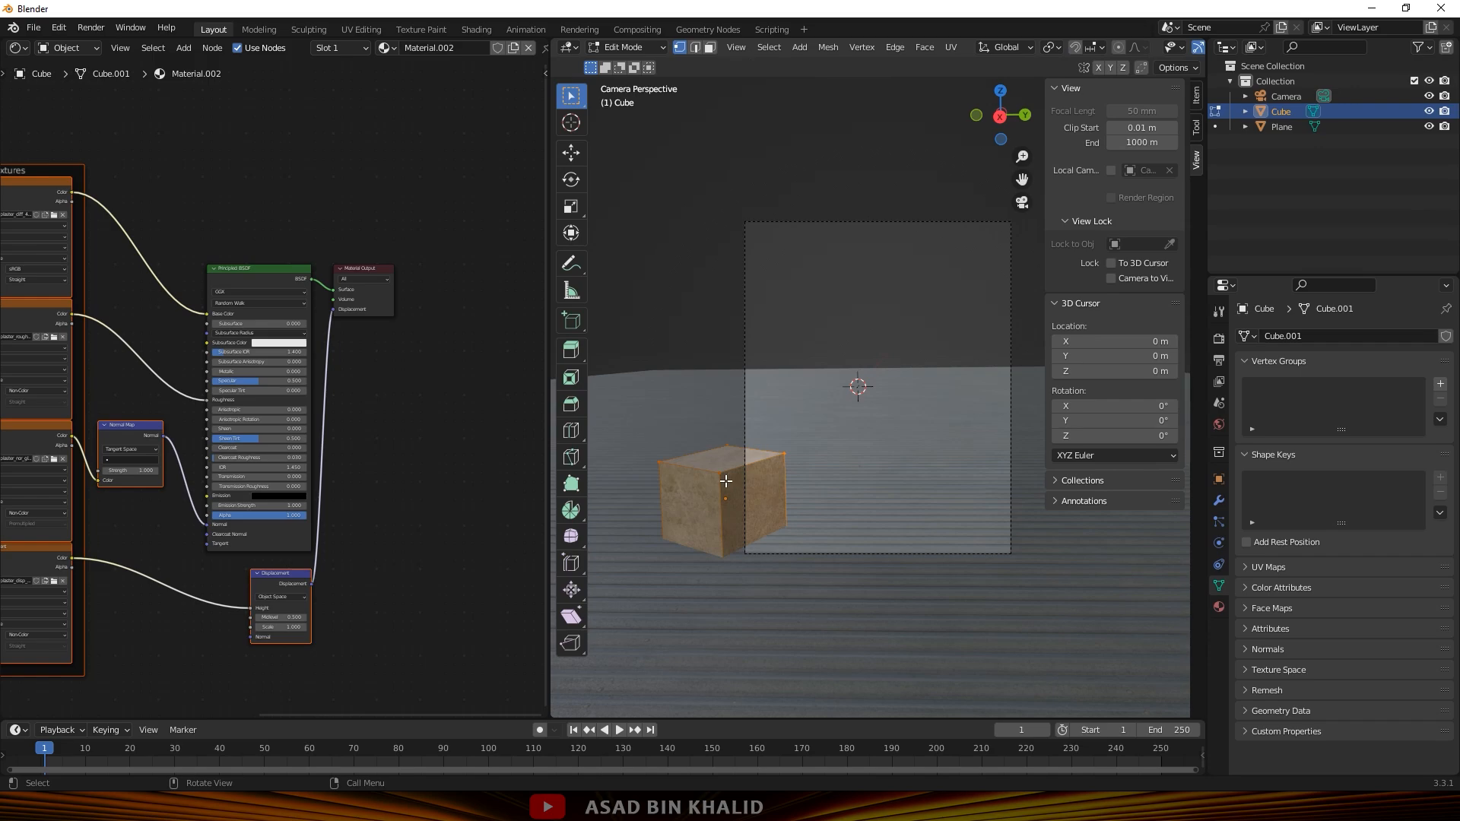
pyautogui.press('u')
pyautogui.click(728, 484)
pyautogui.press('u')
pyautogui.click(692, 507)
pyautogui.press('Return')
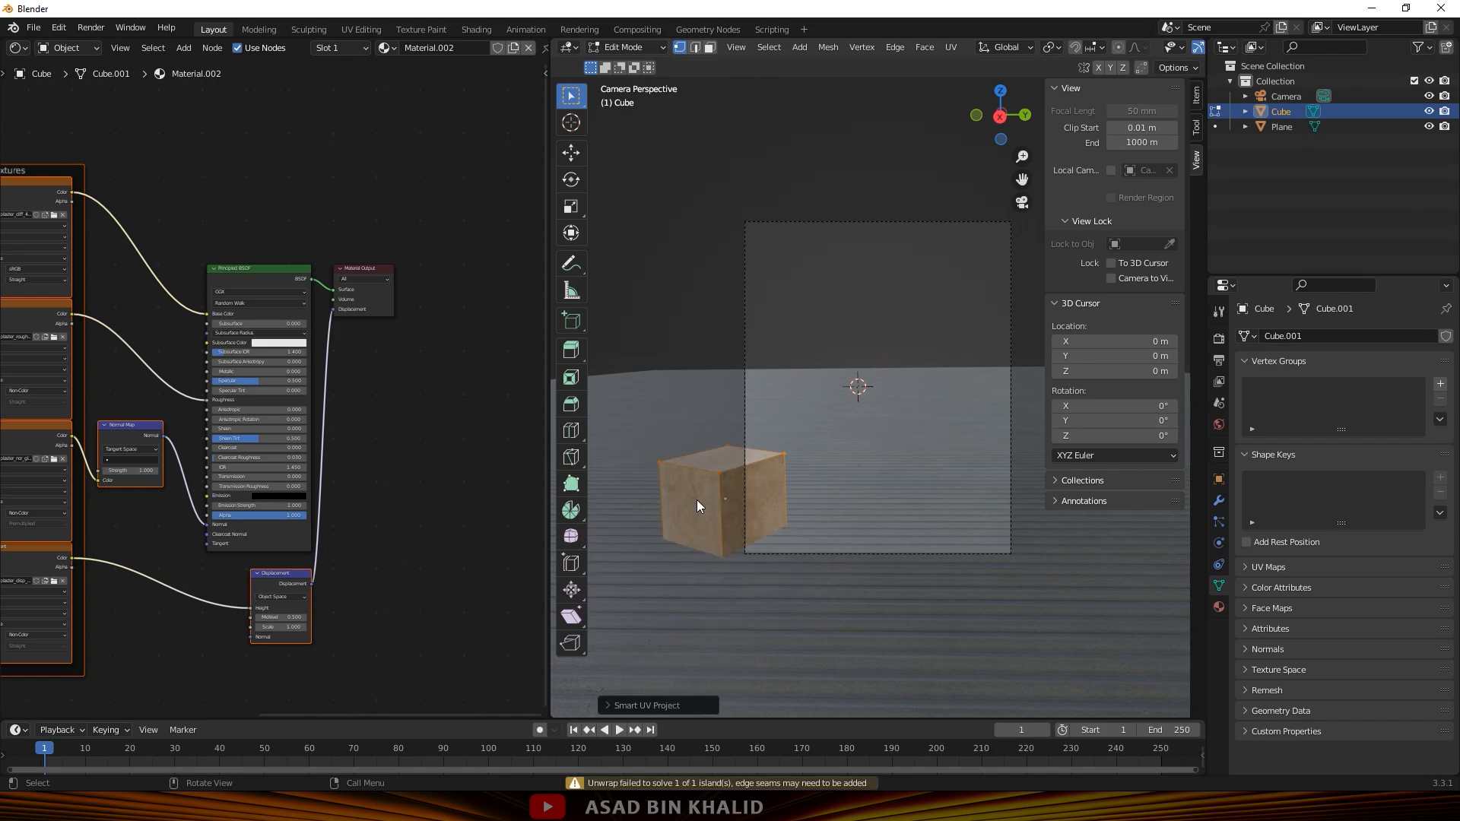
# Set the plaster material's Mapping scale to 1.2 in X and Y, and return the cube to Object Mode.
pyautogui.scroll(2, 702, 551)
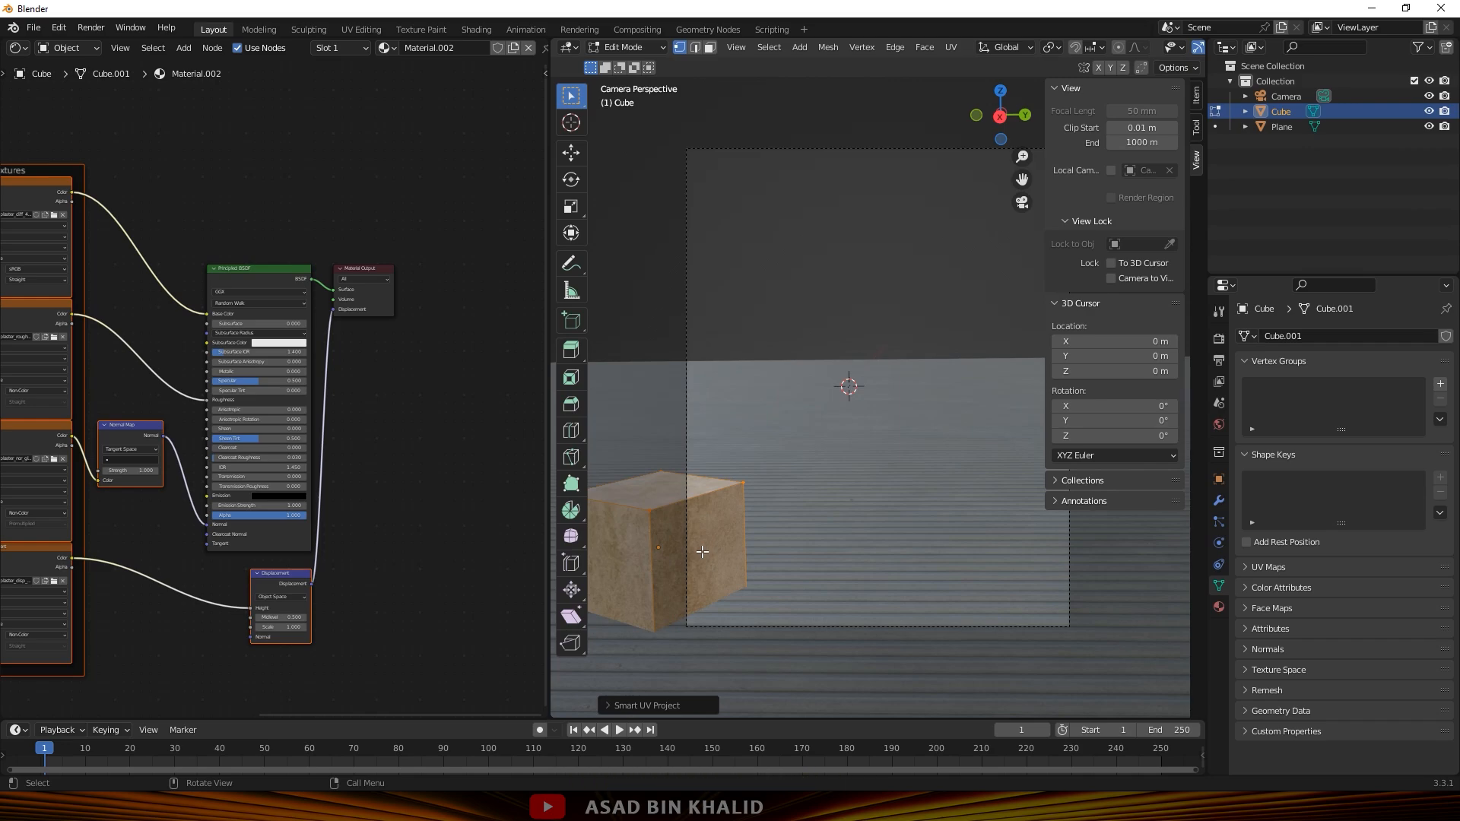
pyautogui.scroll(-4, 163, 604)
pyautogui.moveTo(166, 612); pyautogui.dragTo(470, 534, button='middle')
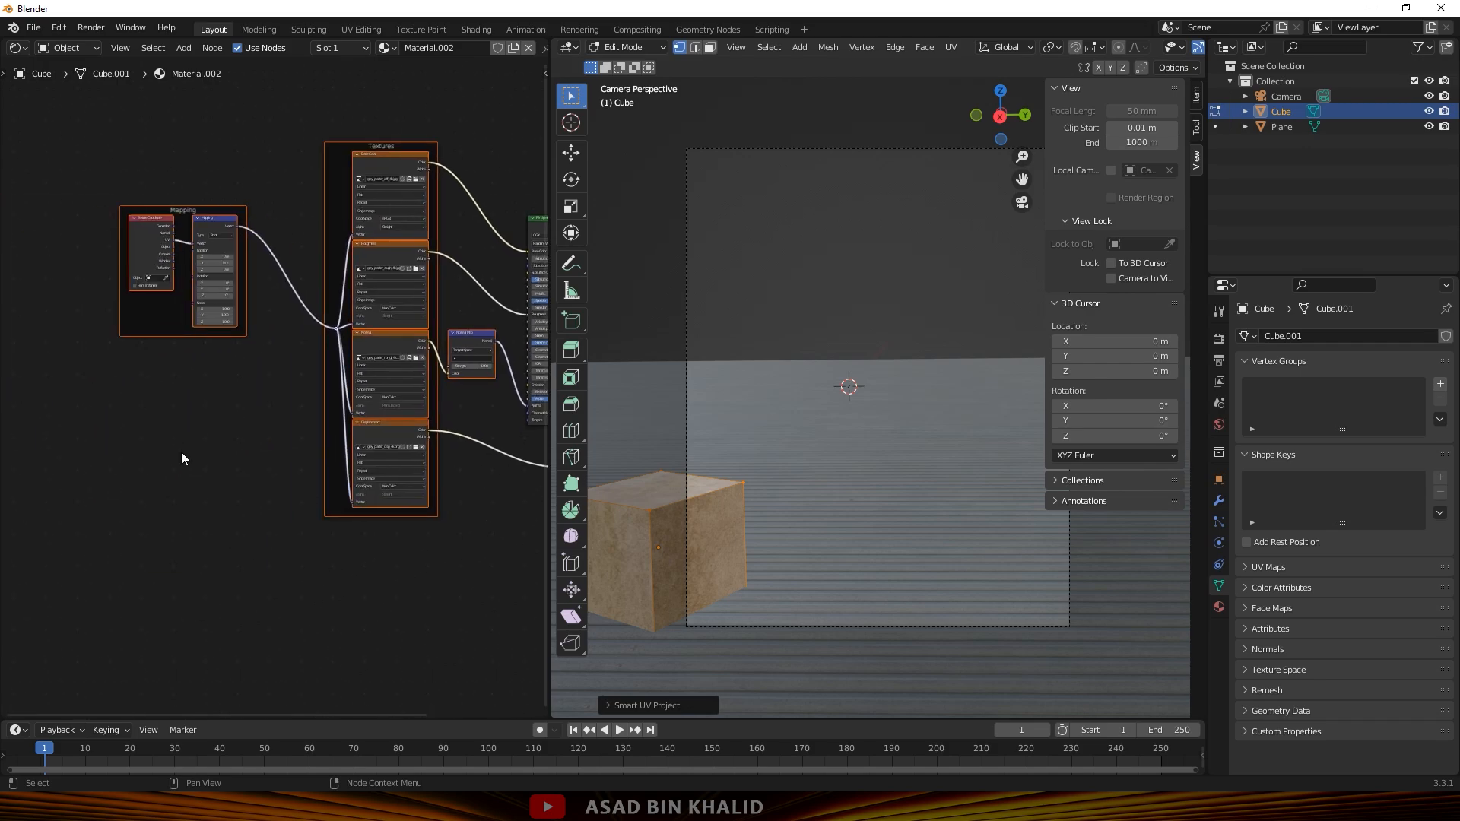
pyautogui.scroll(6, 163, 437)
pyautogui.scroll(4, 144, 247)
pyautogui.moveTo(152, 217); pyautogui.dragTo(145, 230)
pyautogui.click(181, 217)
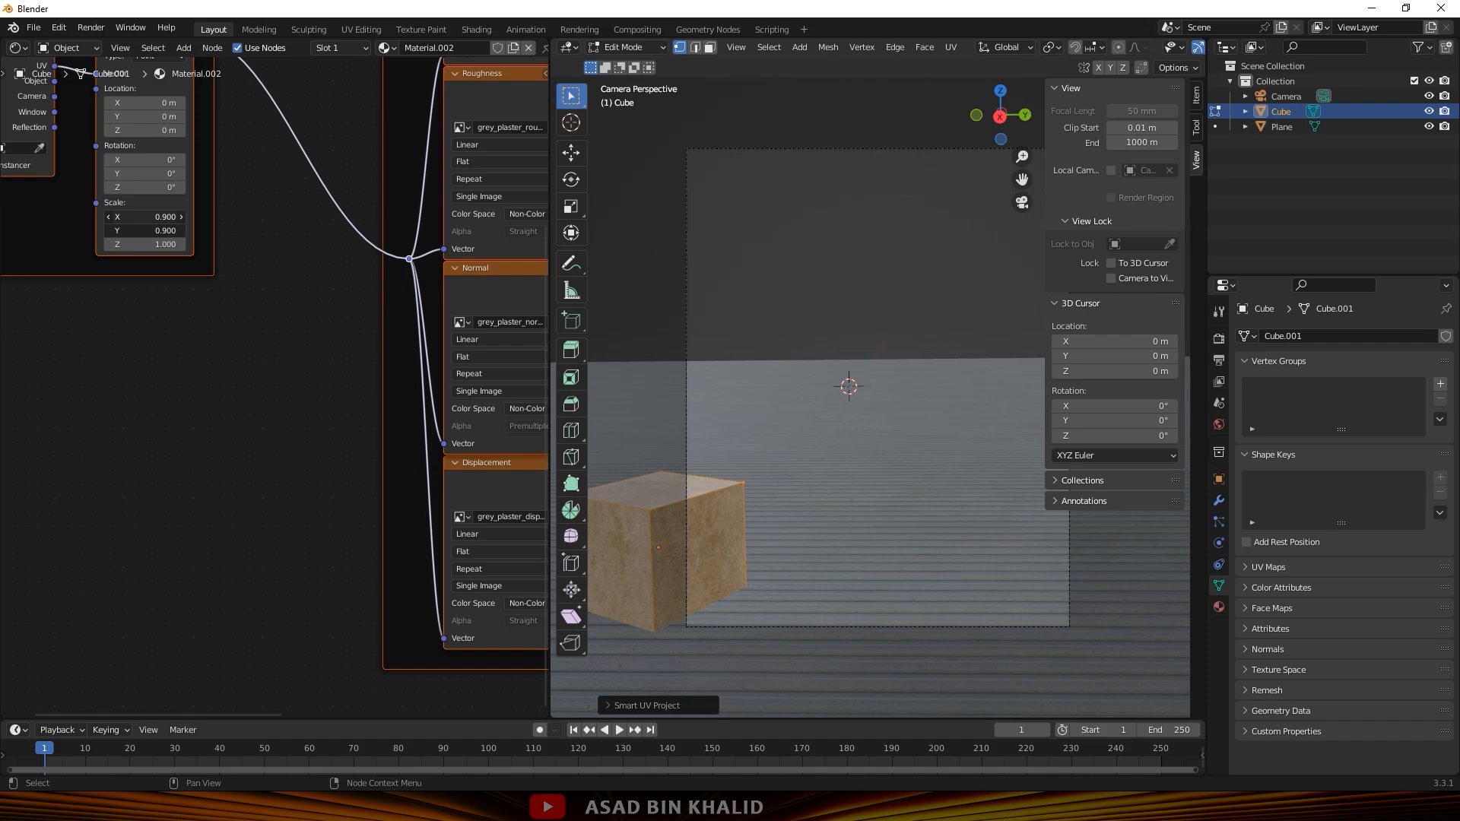
pyautogui.click(181, 217)
pyautogui.click(181, 217)
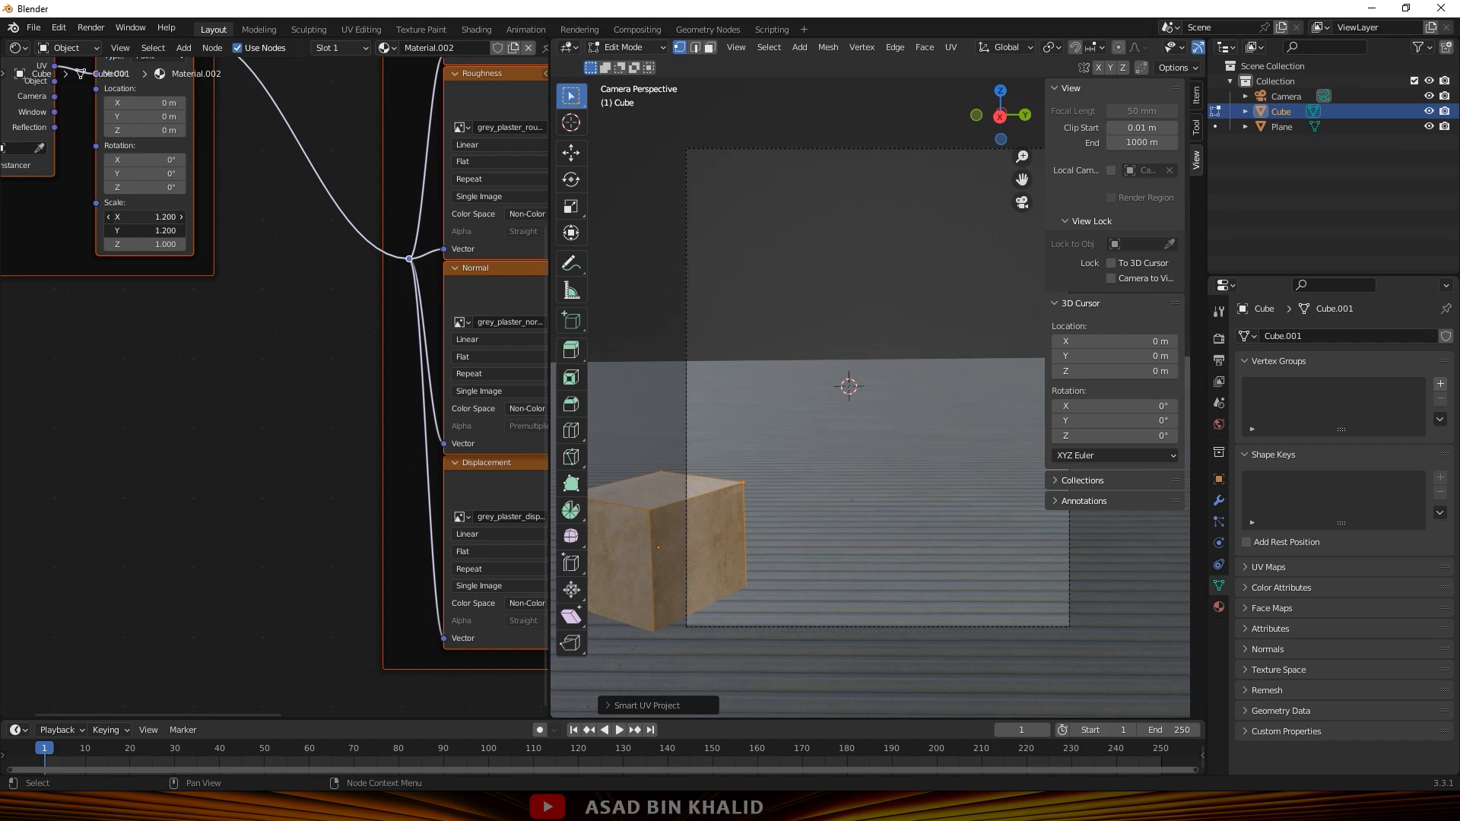
pyautogui.click(181, 216)
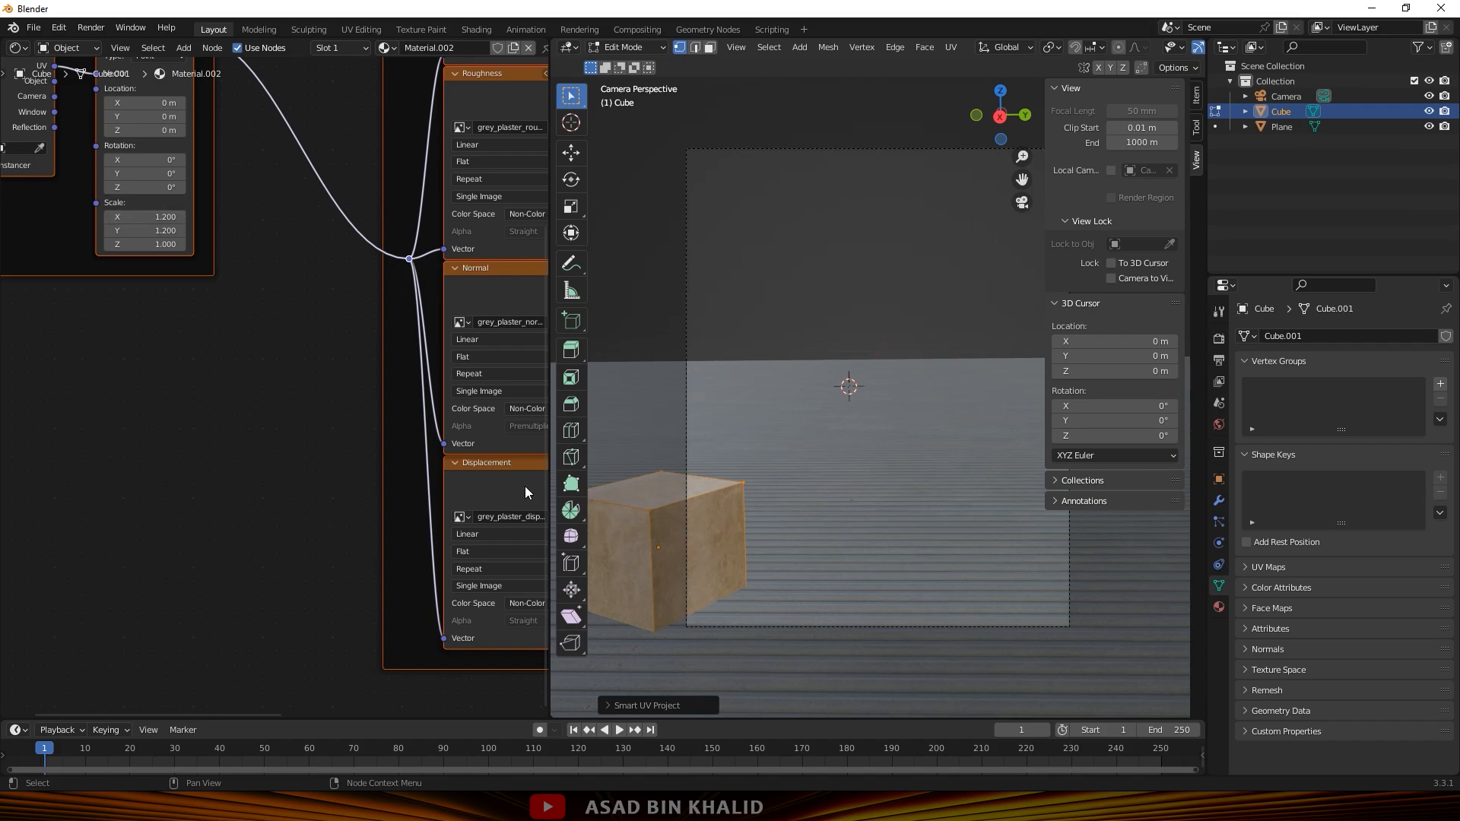
pyautogui.scroll(-3, 632, 519)
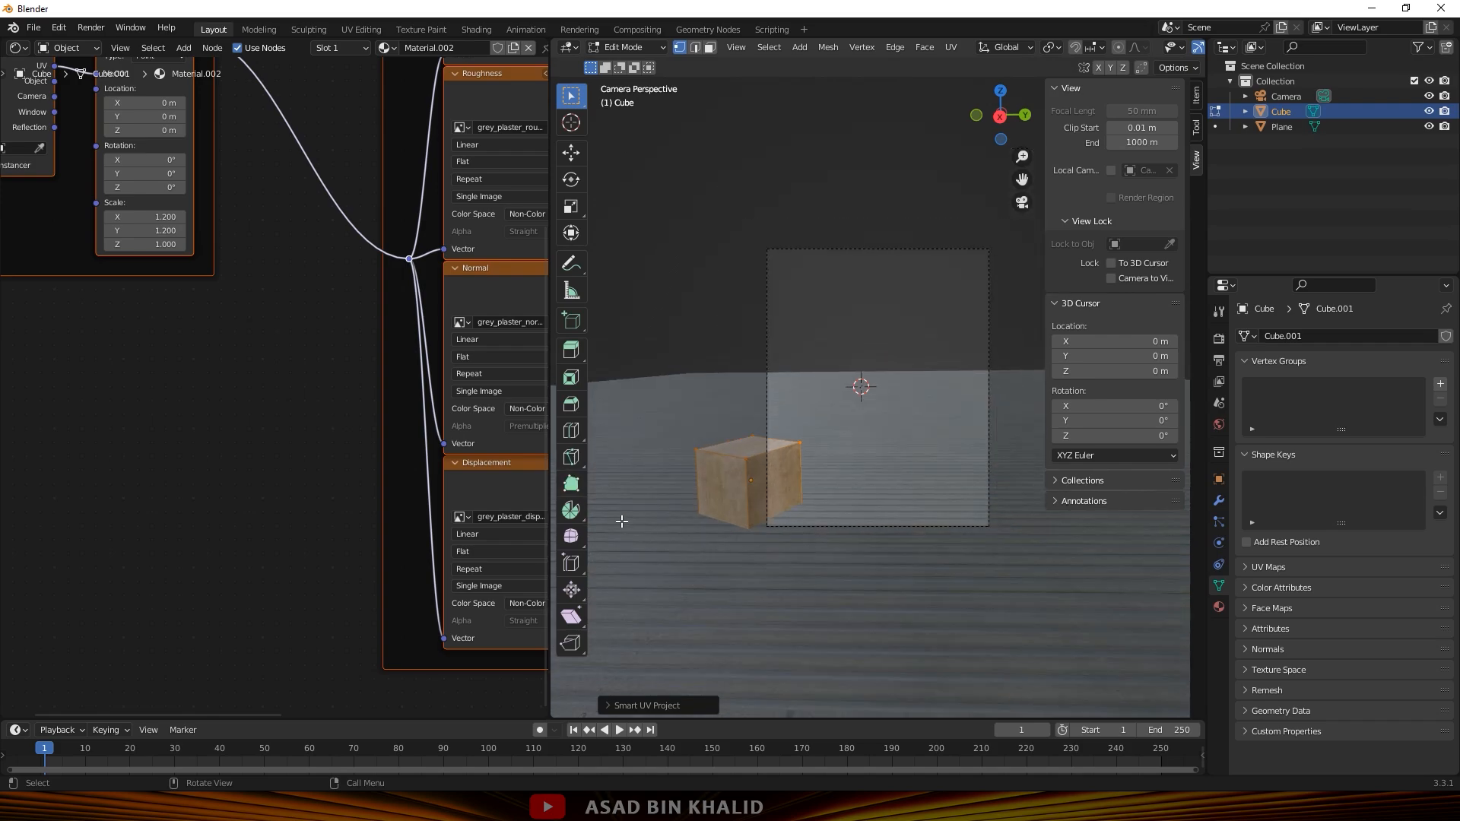
pyautogui.press('Tab')
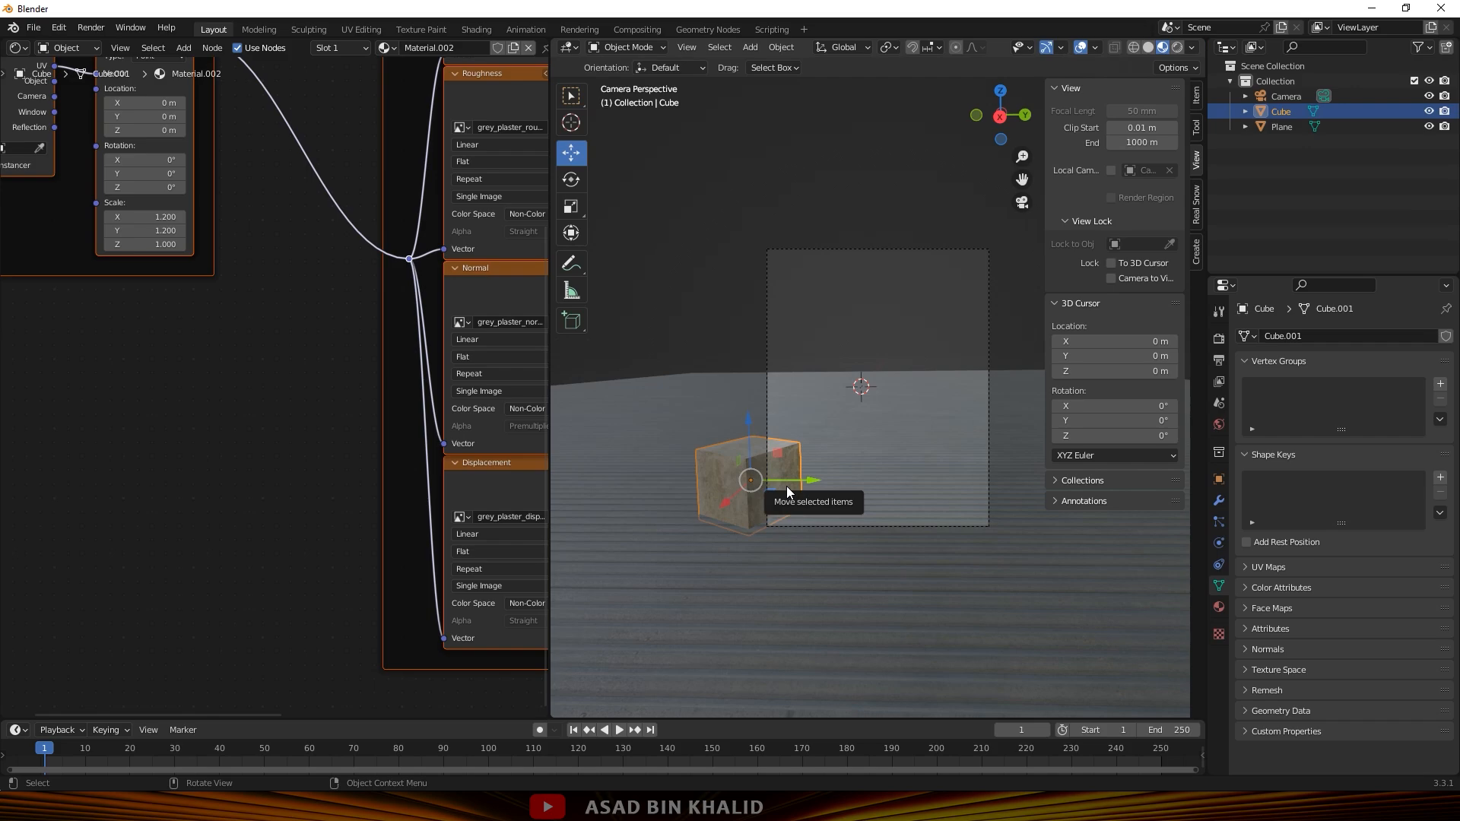
# In top view, duplicate the cube to the camera's other side, slightly farther back, and rotate the copy about the Z axis.
pyautogui.press('KP_7')
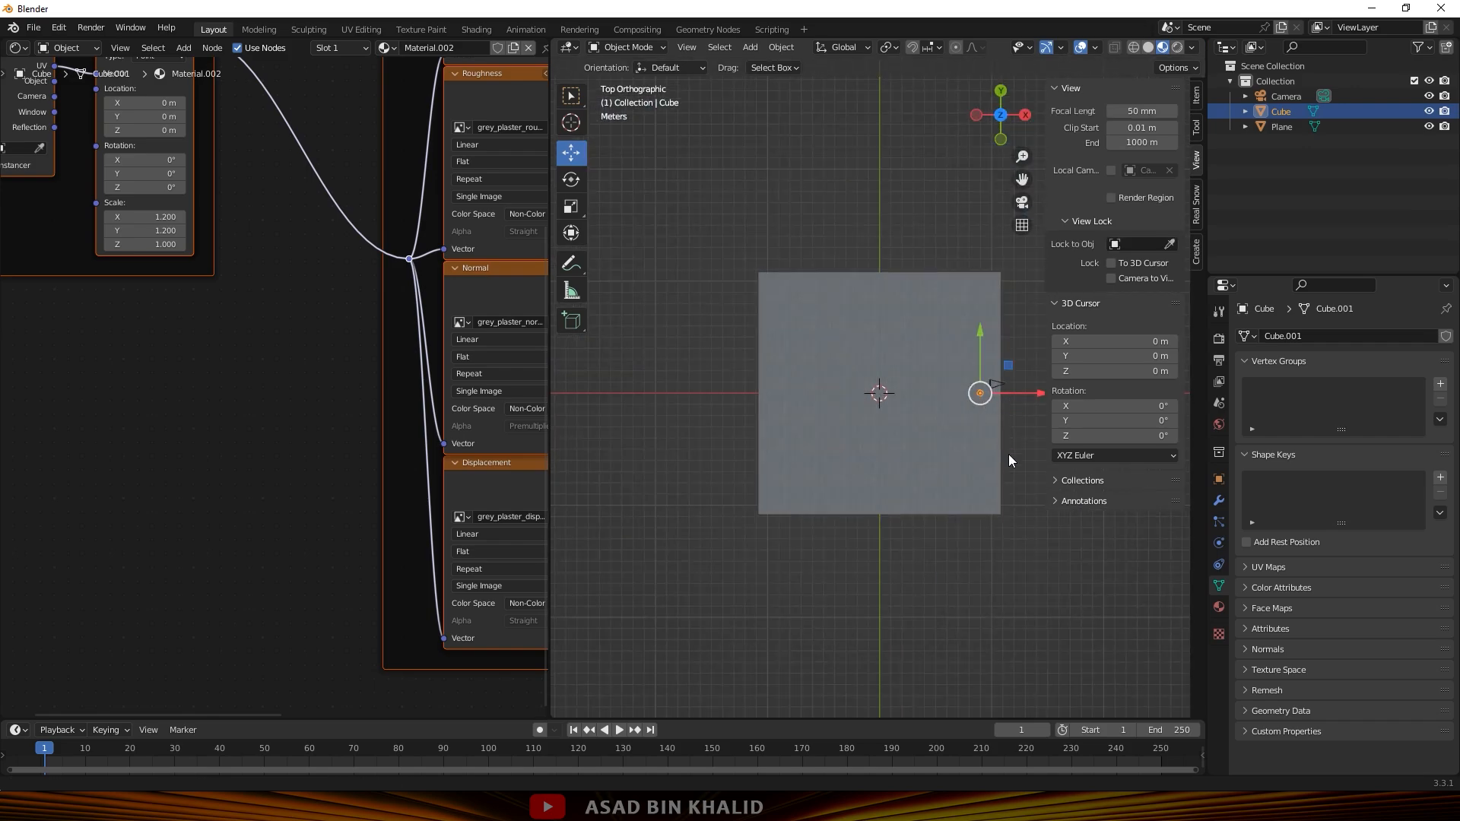
pyautogui.keyDown('shift'); pyautogui.moveTo(1008, 454); pyautogui.dragTo(897, 457, button='middle'); pyautogui.keyUp('shift')
pyautogui.scroll(5, 885, 435)
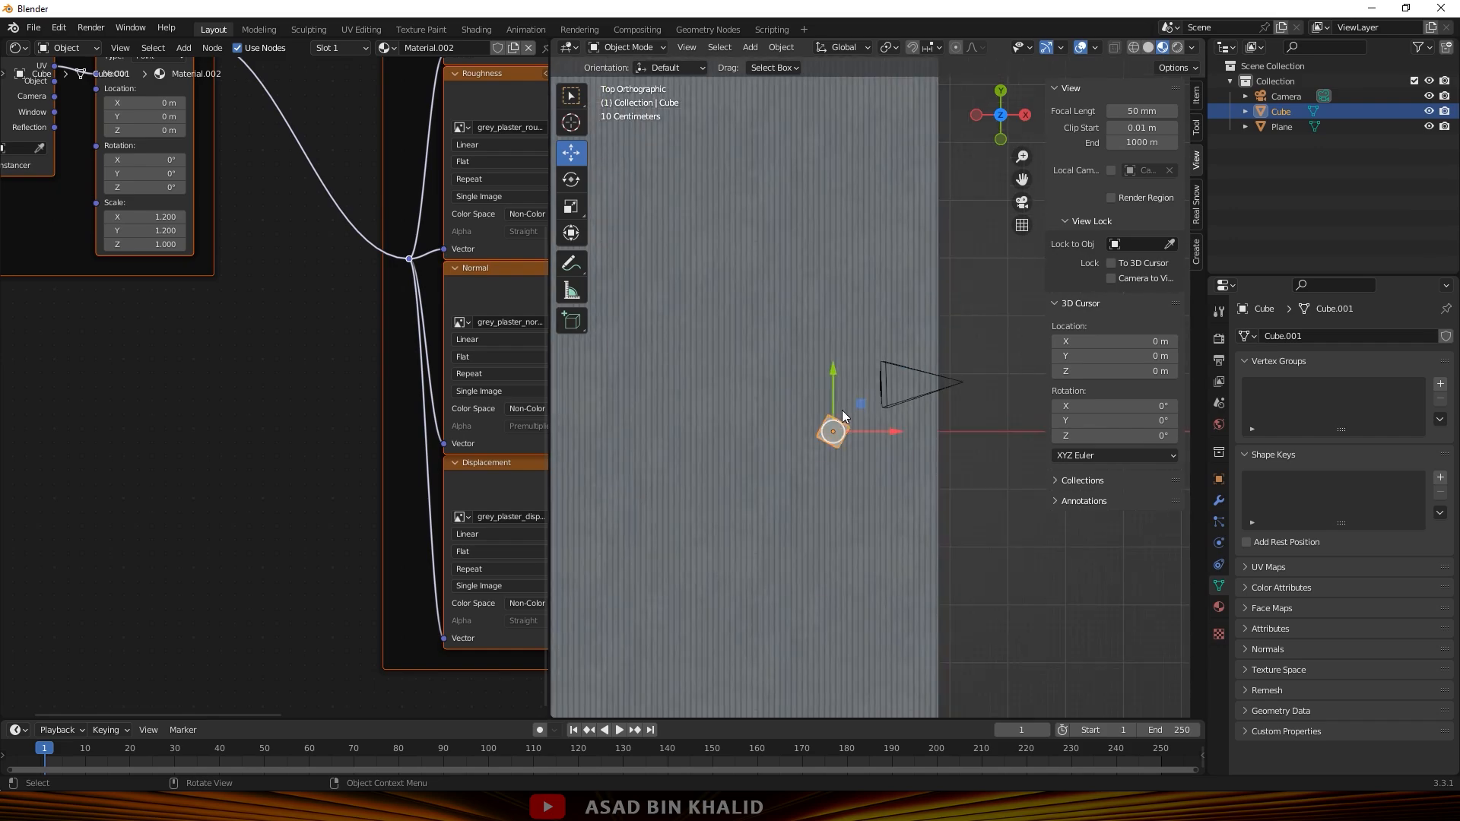
pyautogui.hotkey('shift', 'd')
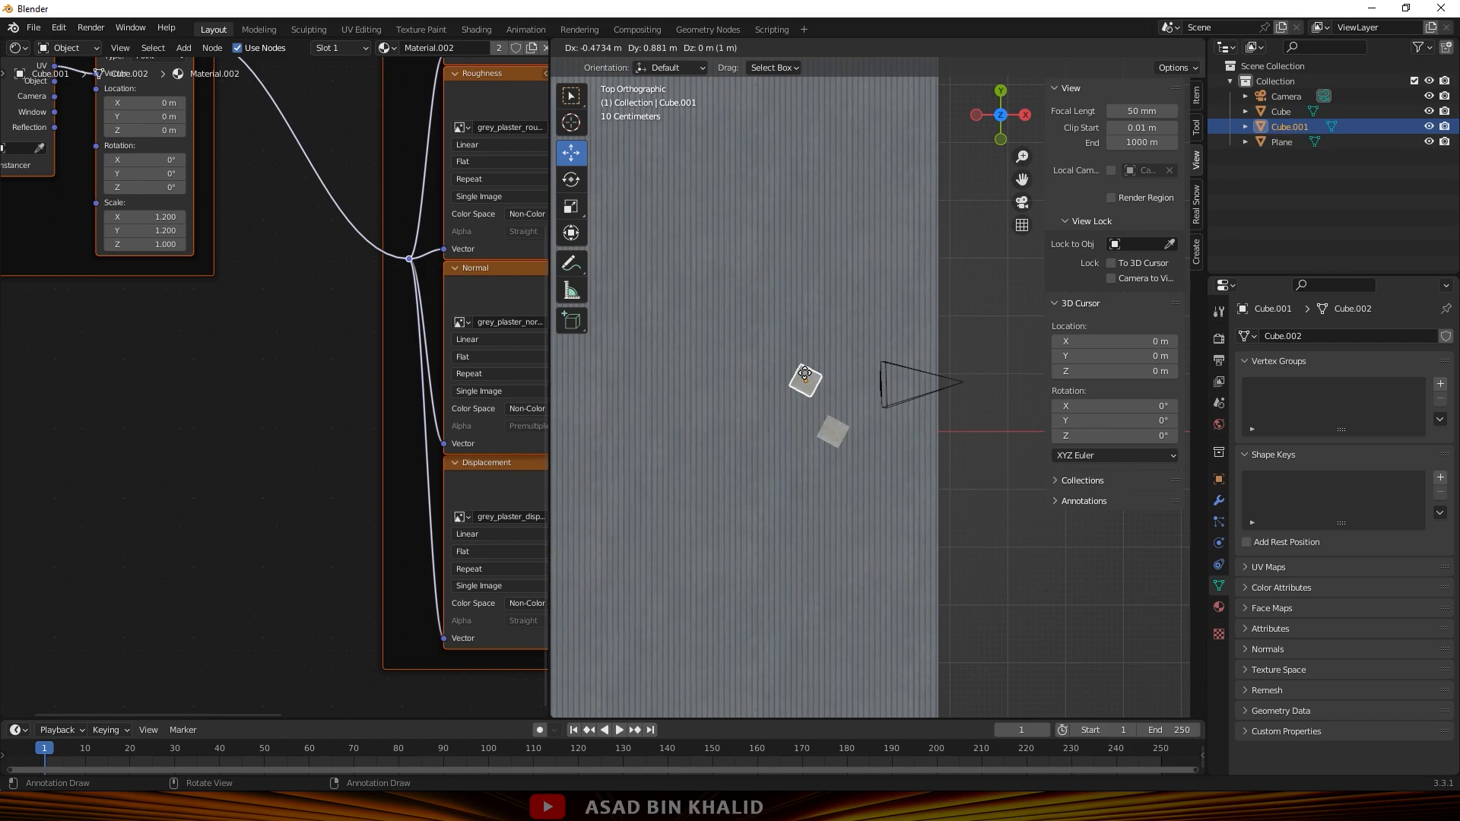
pyautogui.click(762, 364)
pyautogui.moveTo(895, 365); pyautogui.dragTo(858, 367)
pyautogui.press('r')
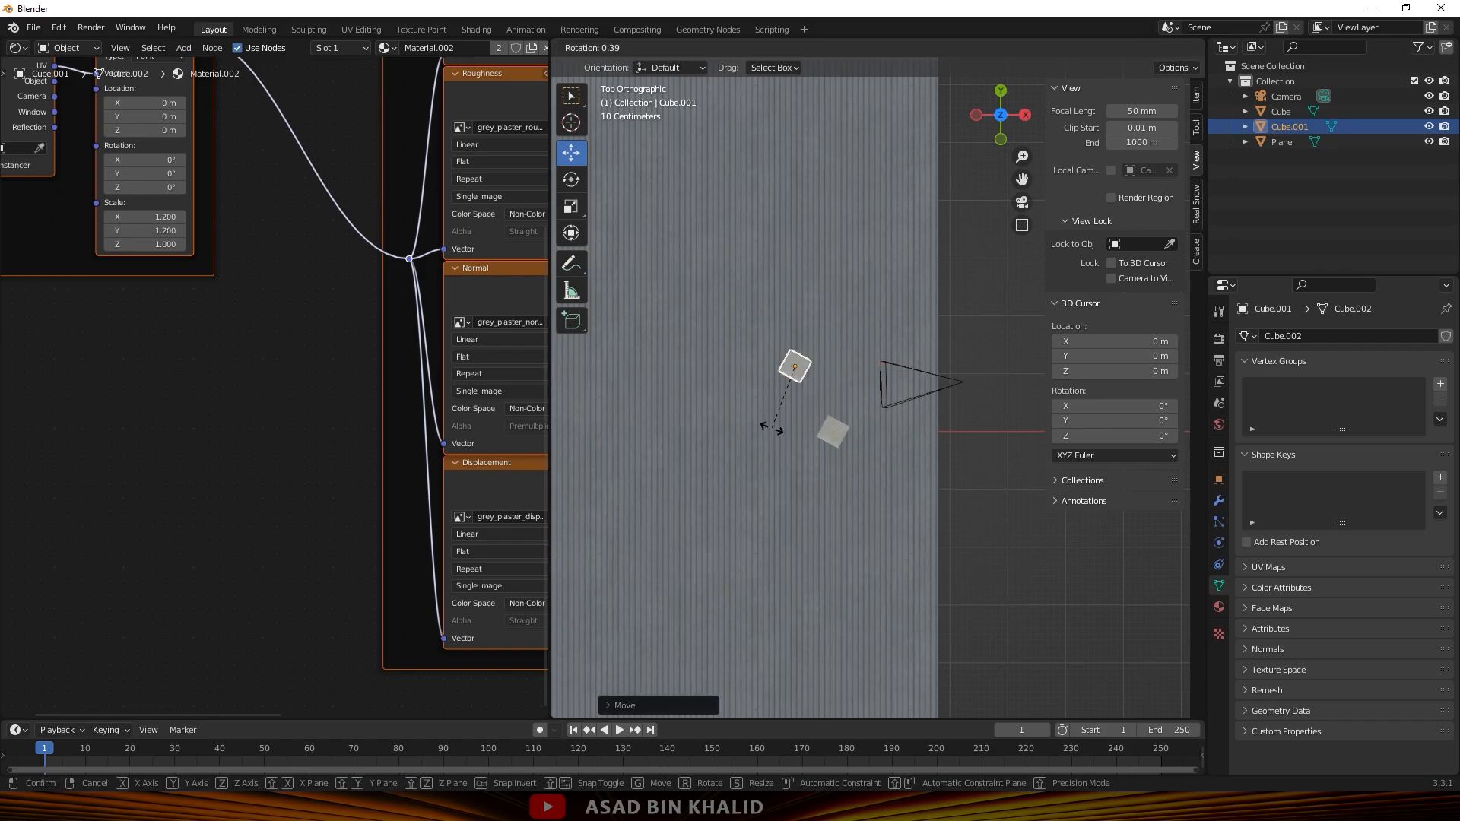
pyautogui.press('z')
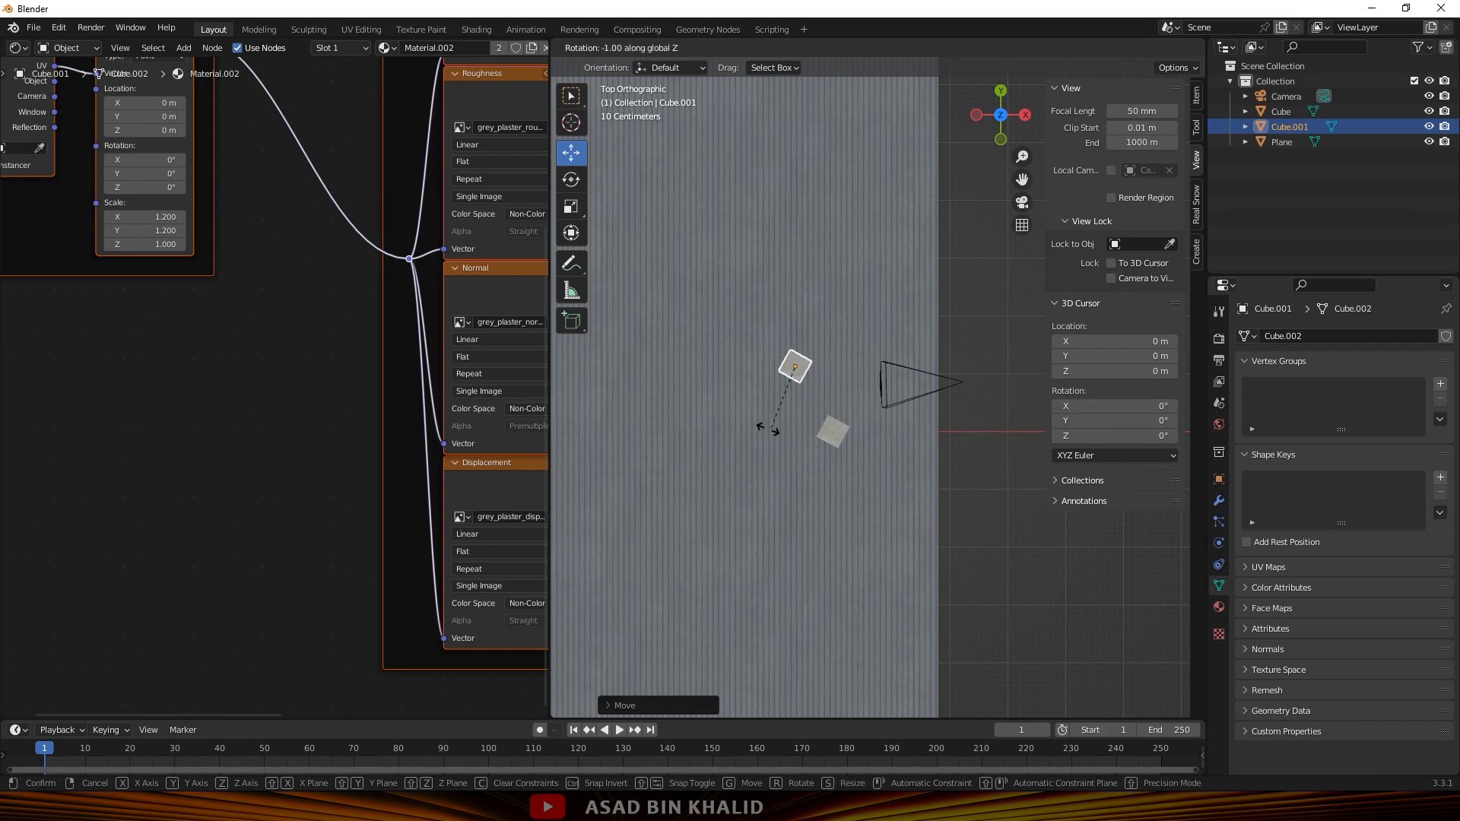
pyautogui.click(744, 412)
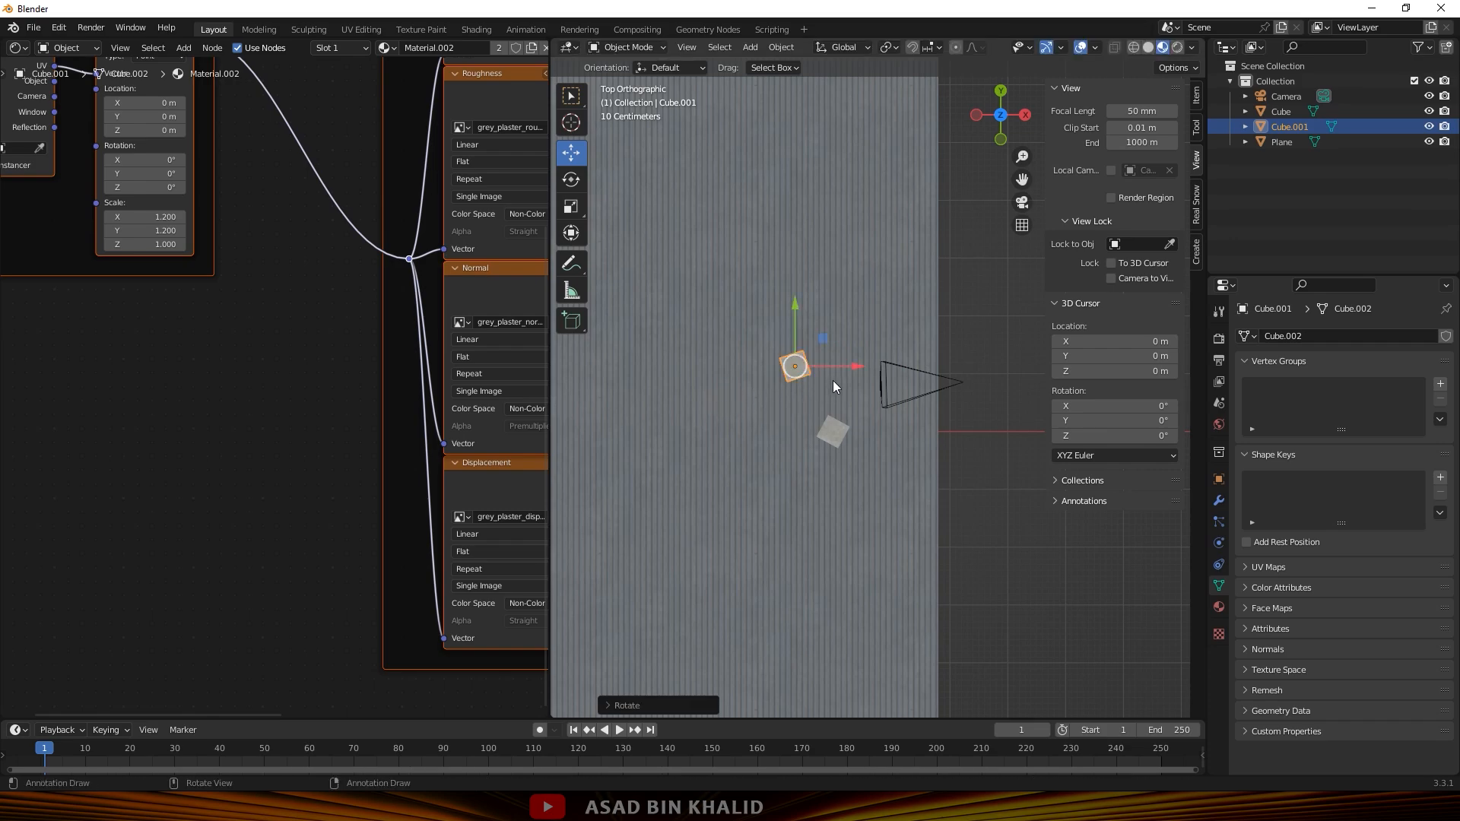
# Duplicate the second cube as a smaller, rotated block farther from the camera, on the first cube's side.
pyautogui.hotkey('shift', 'd')
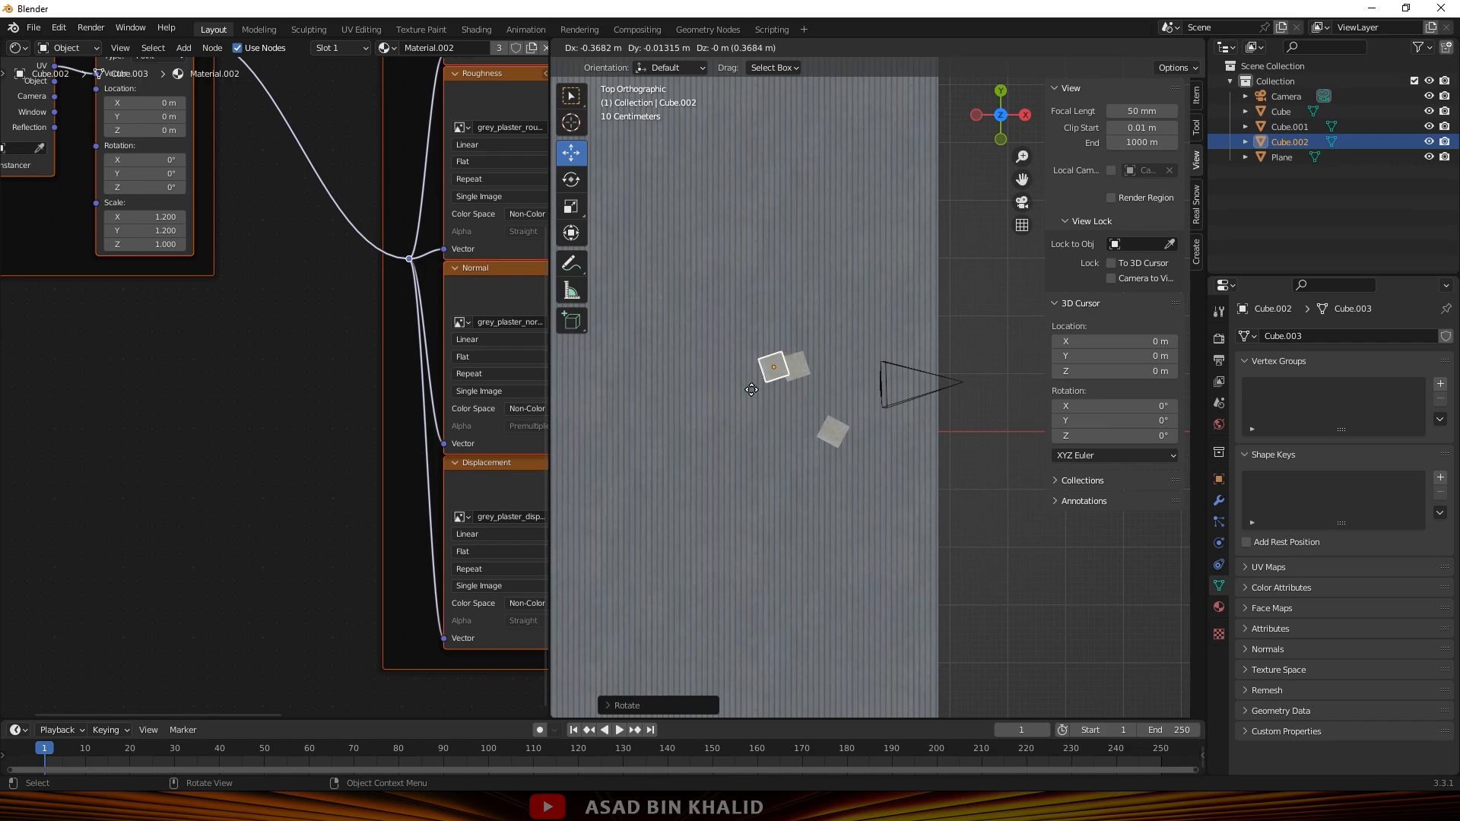
pyautogui.click(678, 480)
pyautogui.moveTo(701, 301); pyautogui.dragTo(701, 379)
pyautogui.press('s')
pyautogui.click(745, 498)
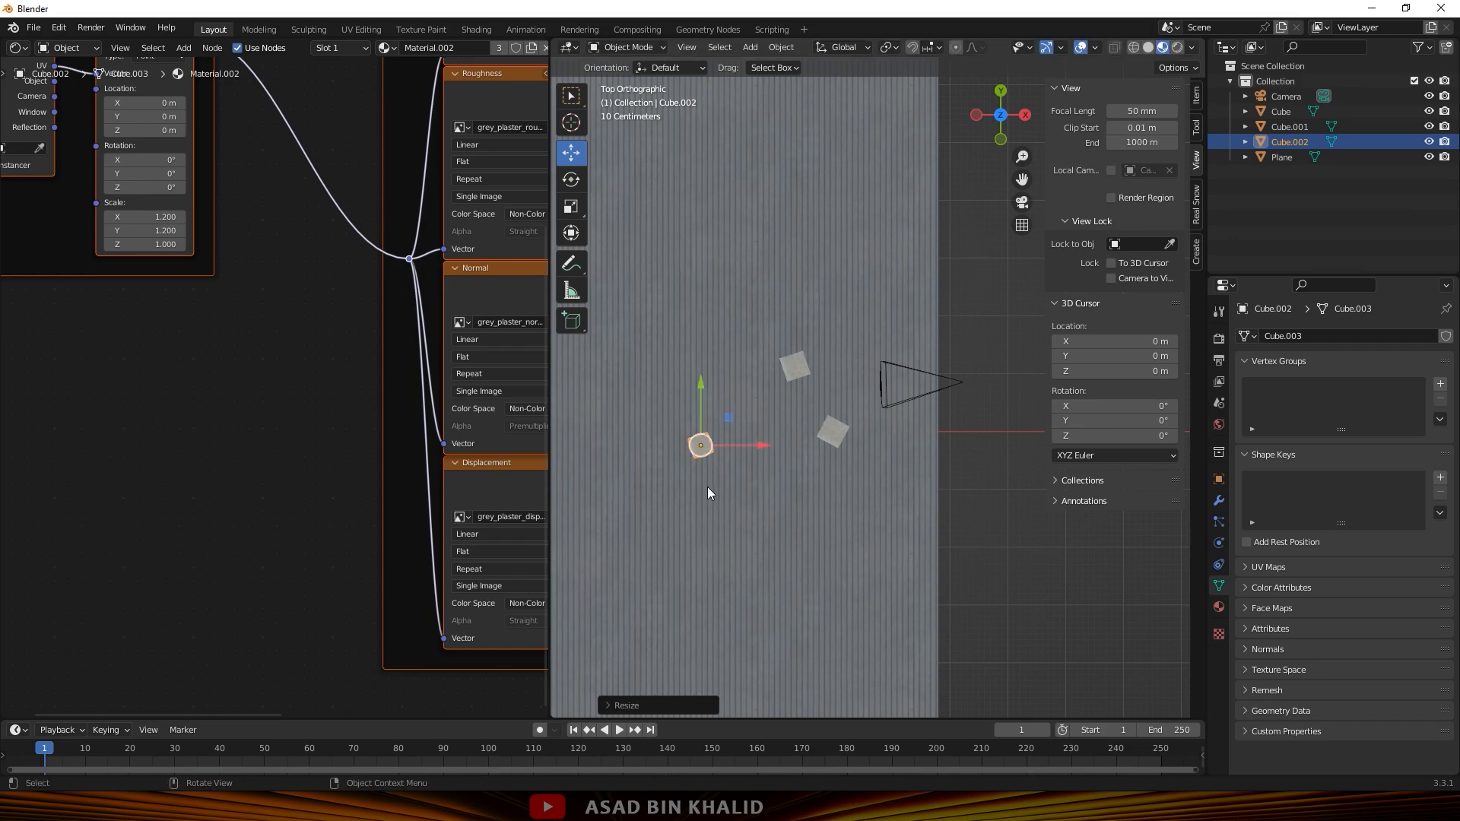
pyautogui.press('r')
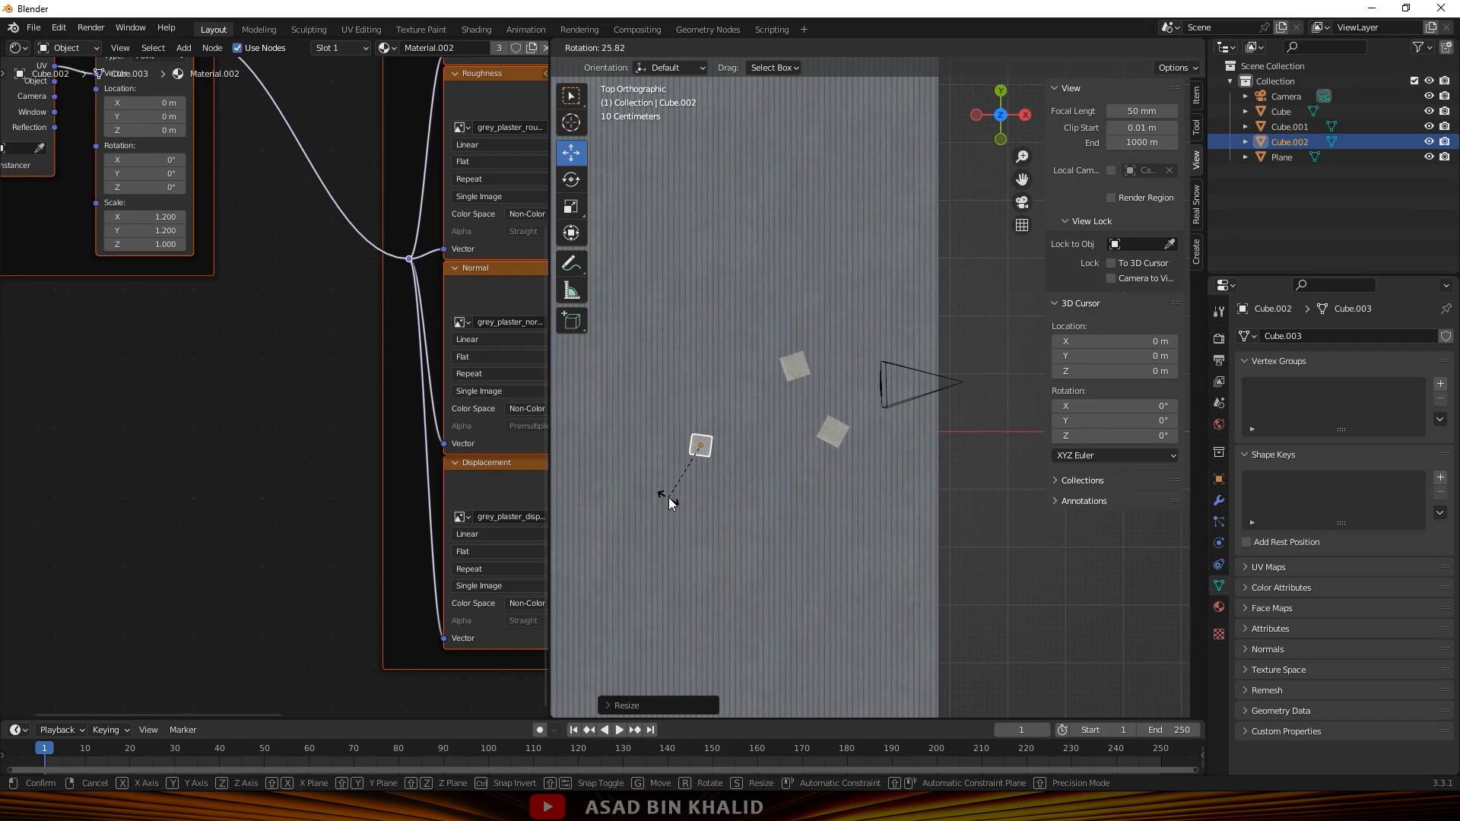
pyautogui.click(668, 498)
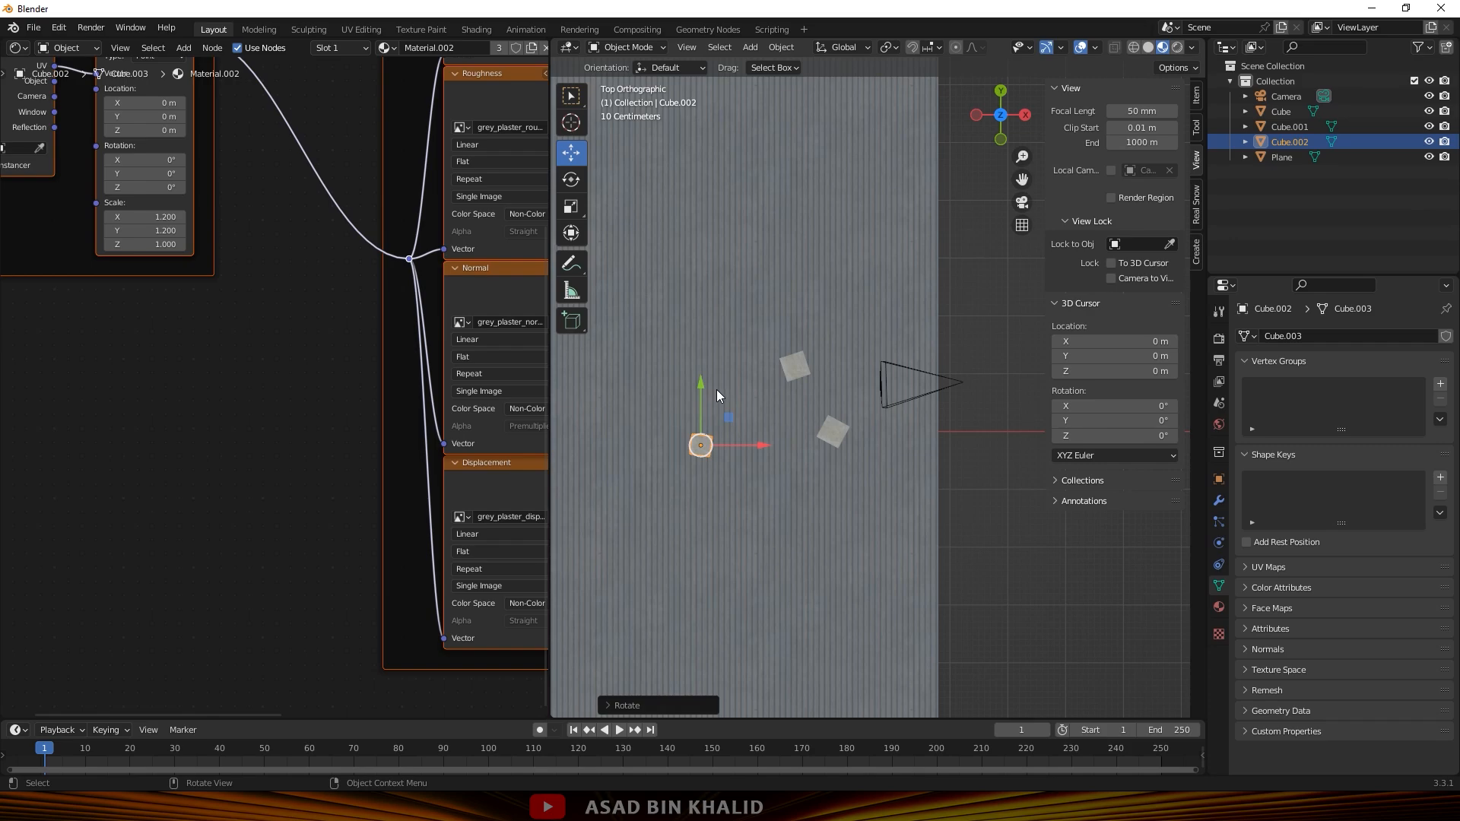
# Duplicate the small block as an even smaller, rotated one farther back on the second cube's side, and return to camera view with the camera selected.
pyautogui.hotkey('shift', 'd')
pyautogui.click(593, 364)
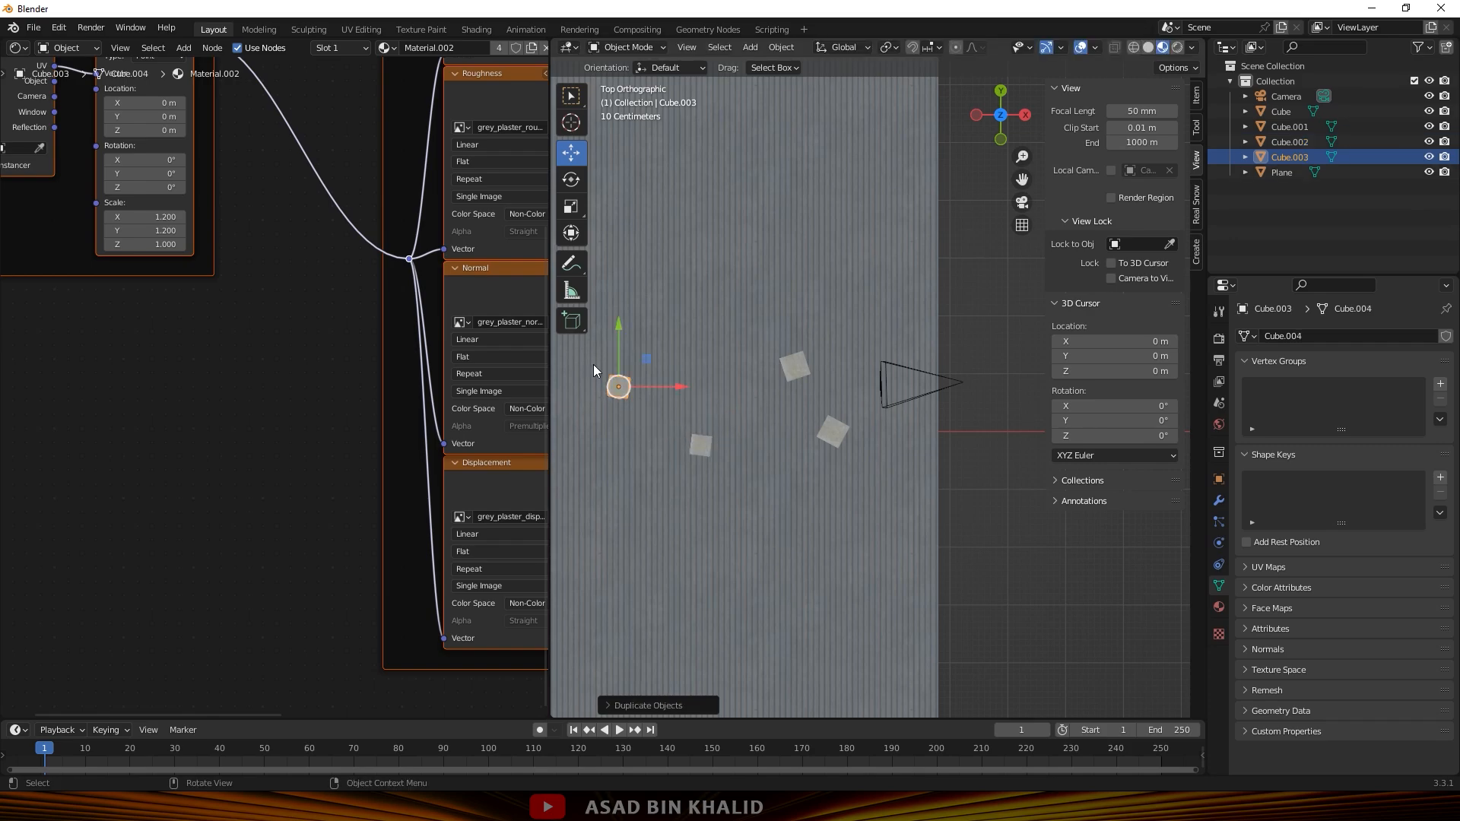
pyautogui.press('s')
pyautogui.click(660, 417)
pyautogui.press('r')
pyautogui.click(637, 415)
pyautogui.click(880, 377)
pyautogui.press('KP_0')
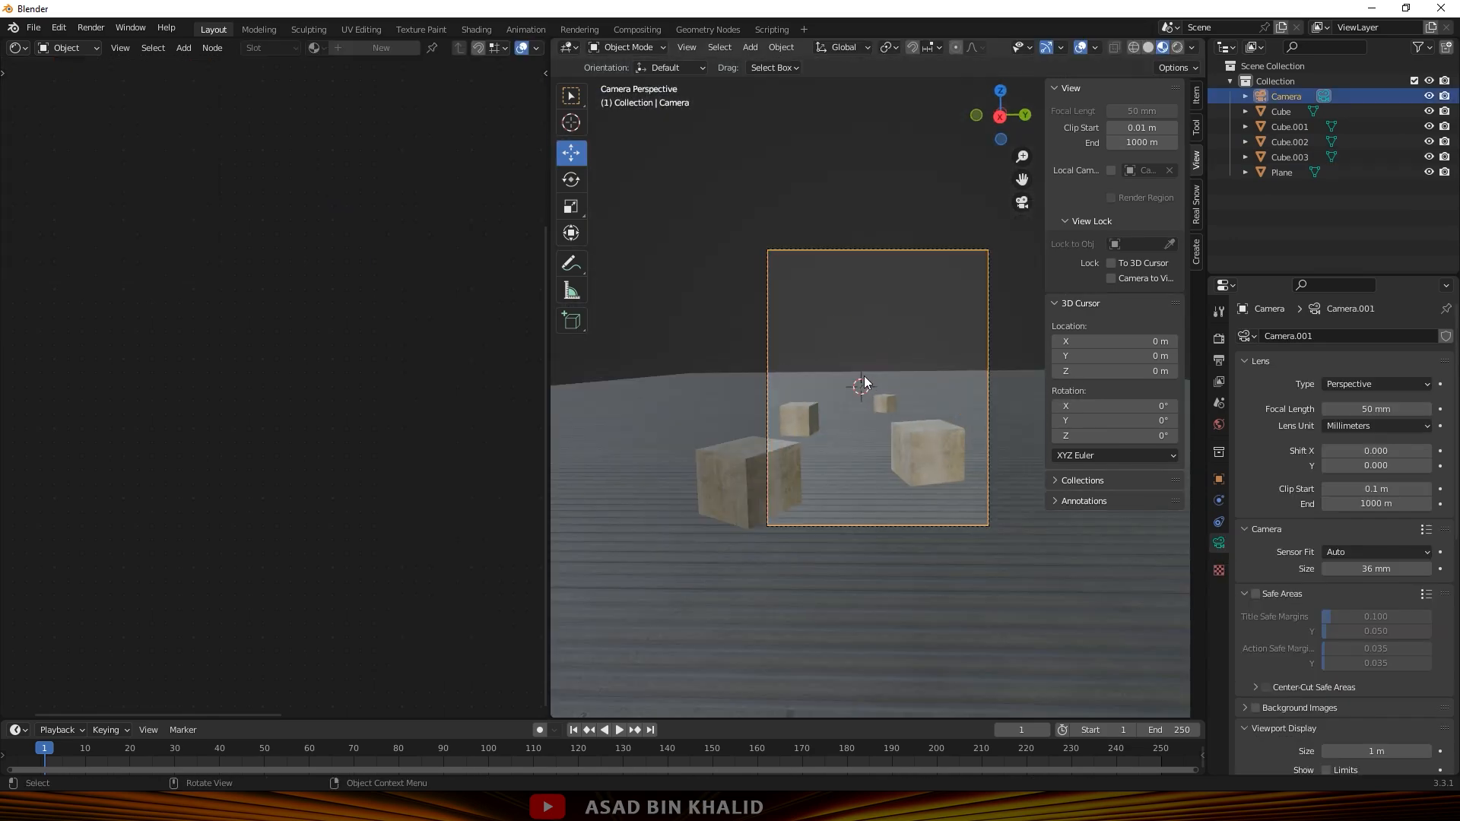
# Shift the farthest small cube slightly outward along Y, and move the other small cube toward its own side's edge of the camera frame.
pyautogui.click(880, 402)
pyautogui.moveTo(946, 403); pyautogui.dragTo(969, 403)
pyautogui.moveTo(913, 352); pyautogui.dragTo(907, 358)
pyautogui.click(798, 418)
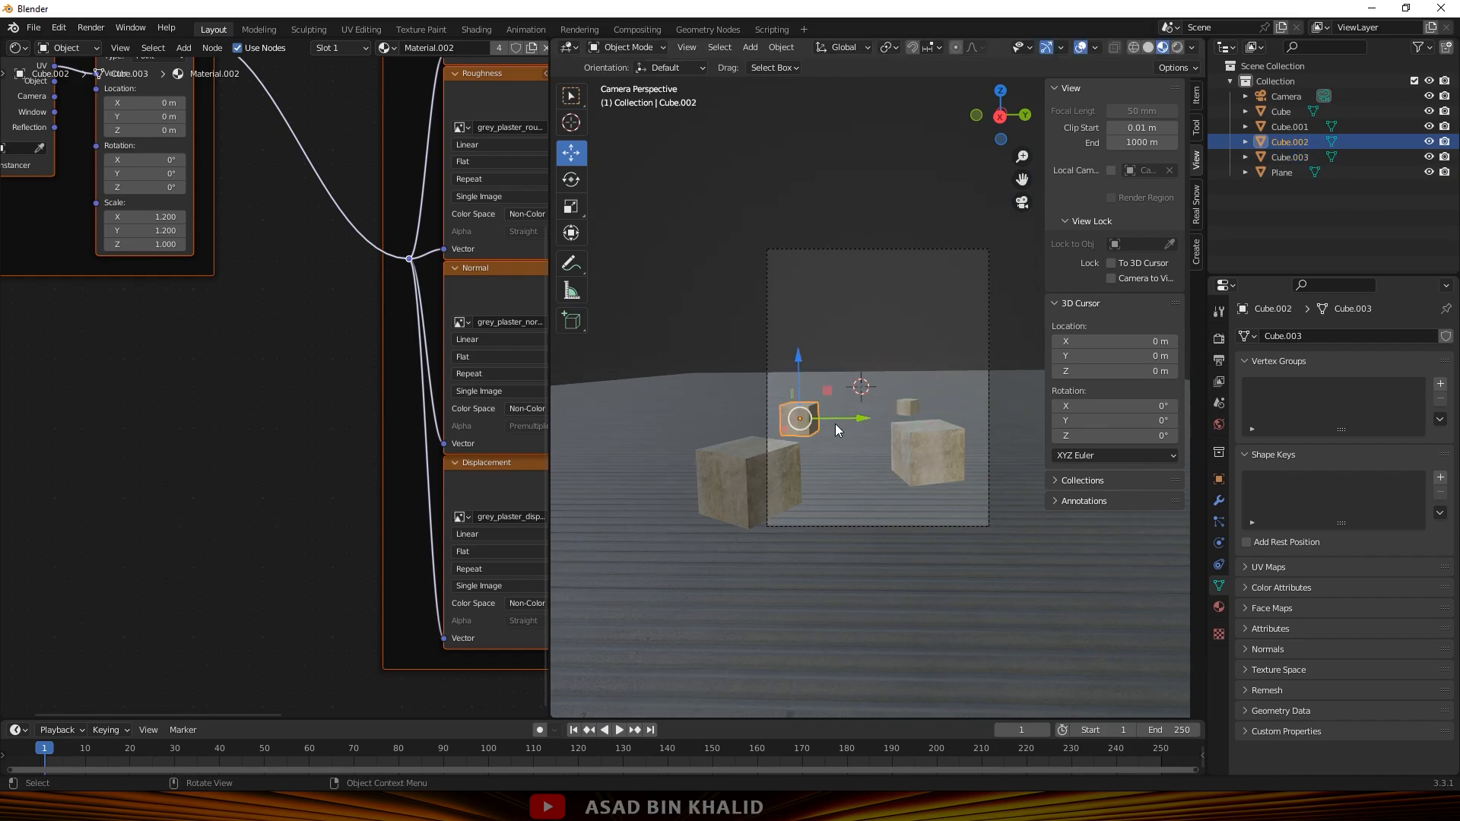
pyautogui.moveTo(783, 431)
pyautogui.mouseDown()
pyautogui.moveTo(848, 424)
pyautogui.moveTo(768, 440)
pyautogui.mouseUp()
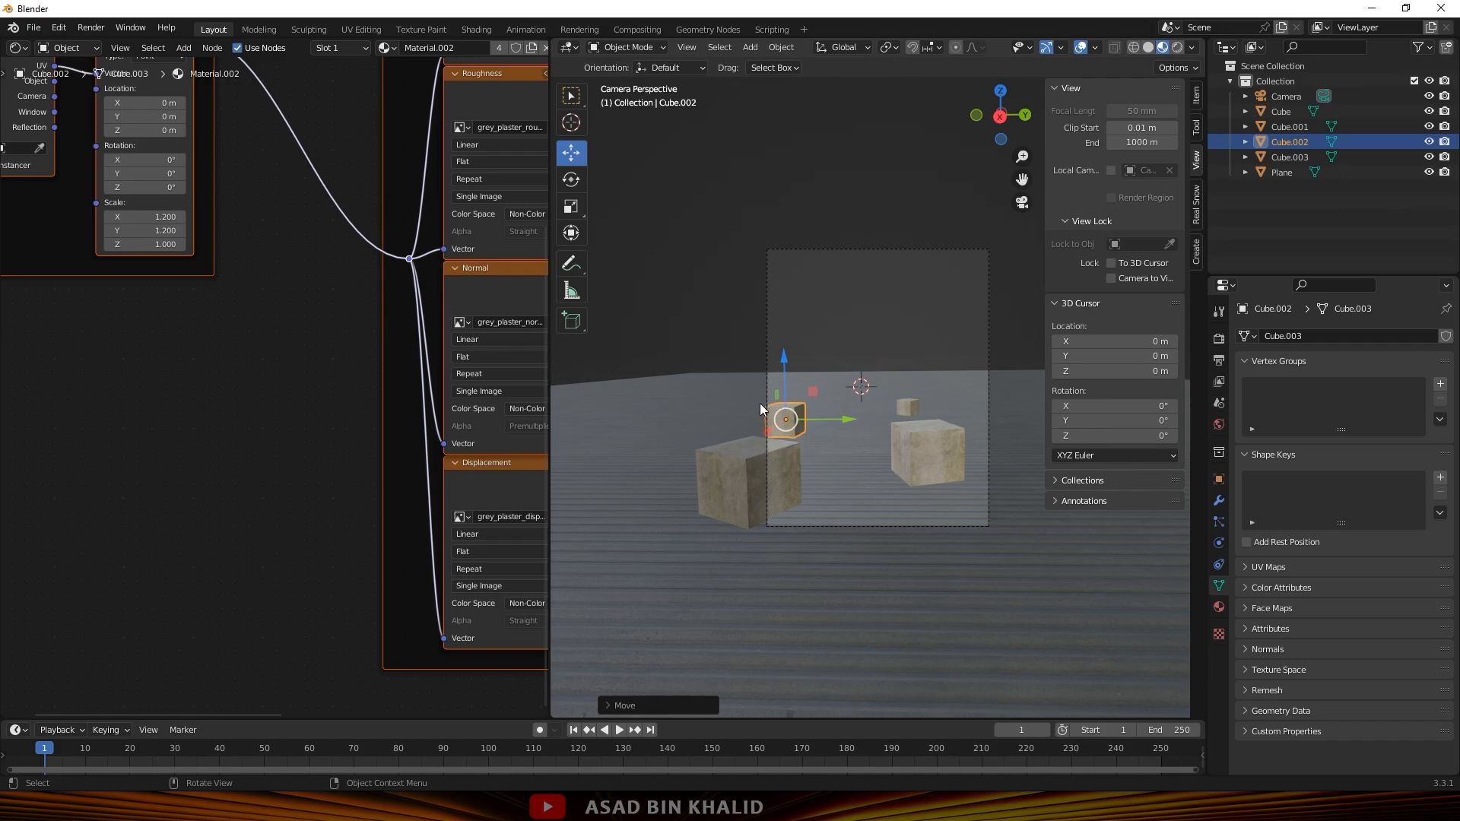
# Duplicate the small cube near the camera frame's edge, placing the copy more inward, and lower the copy along Z.
pyautogui.scroll(-1, 833, 435)
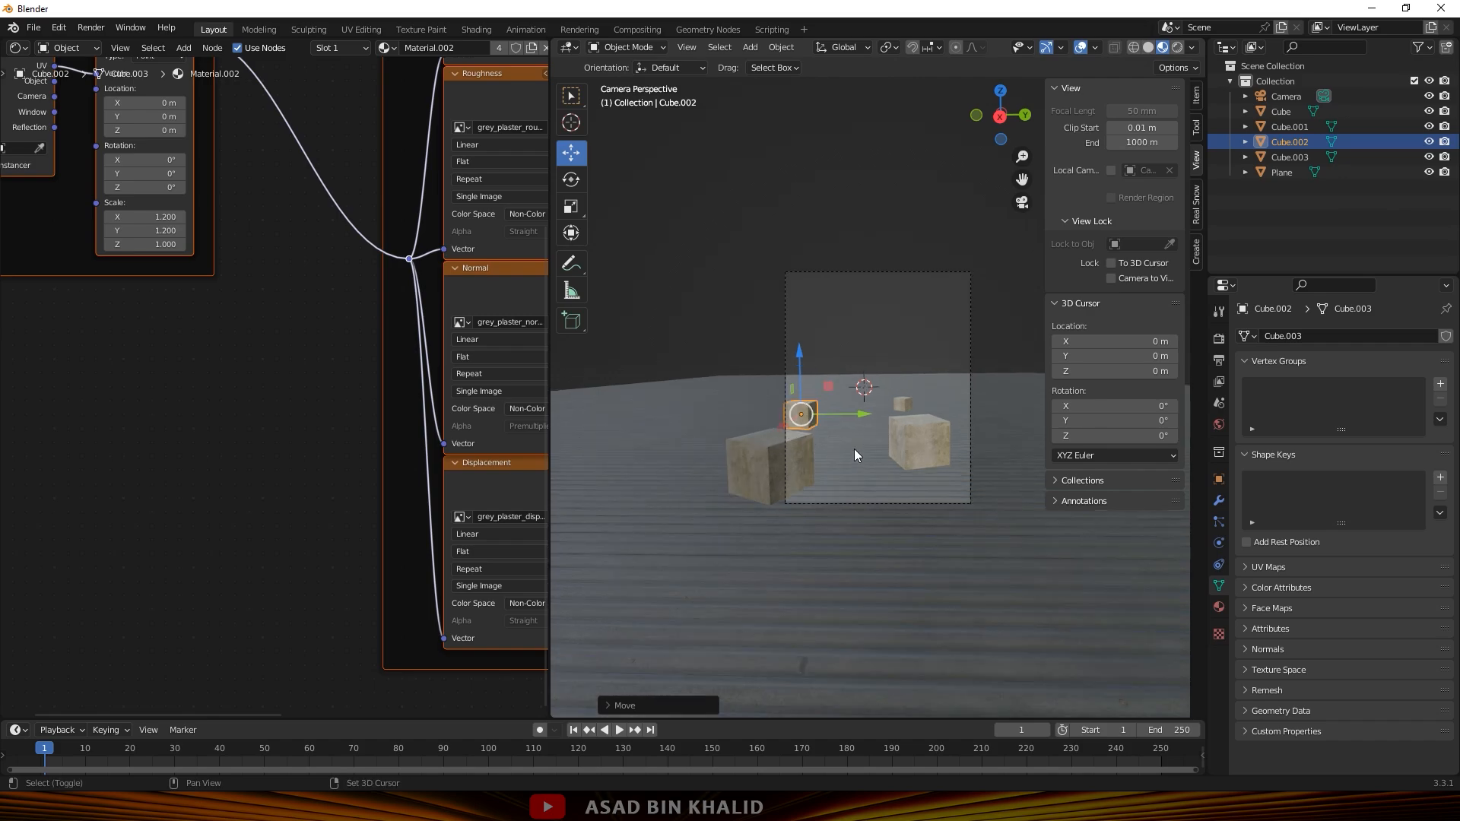
pyautogui.hotkey('shift', 'd')
pyautogui.click(878, 412)
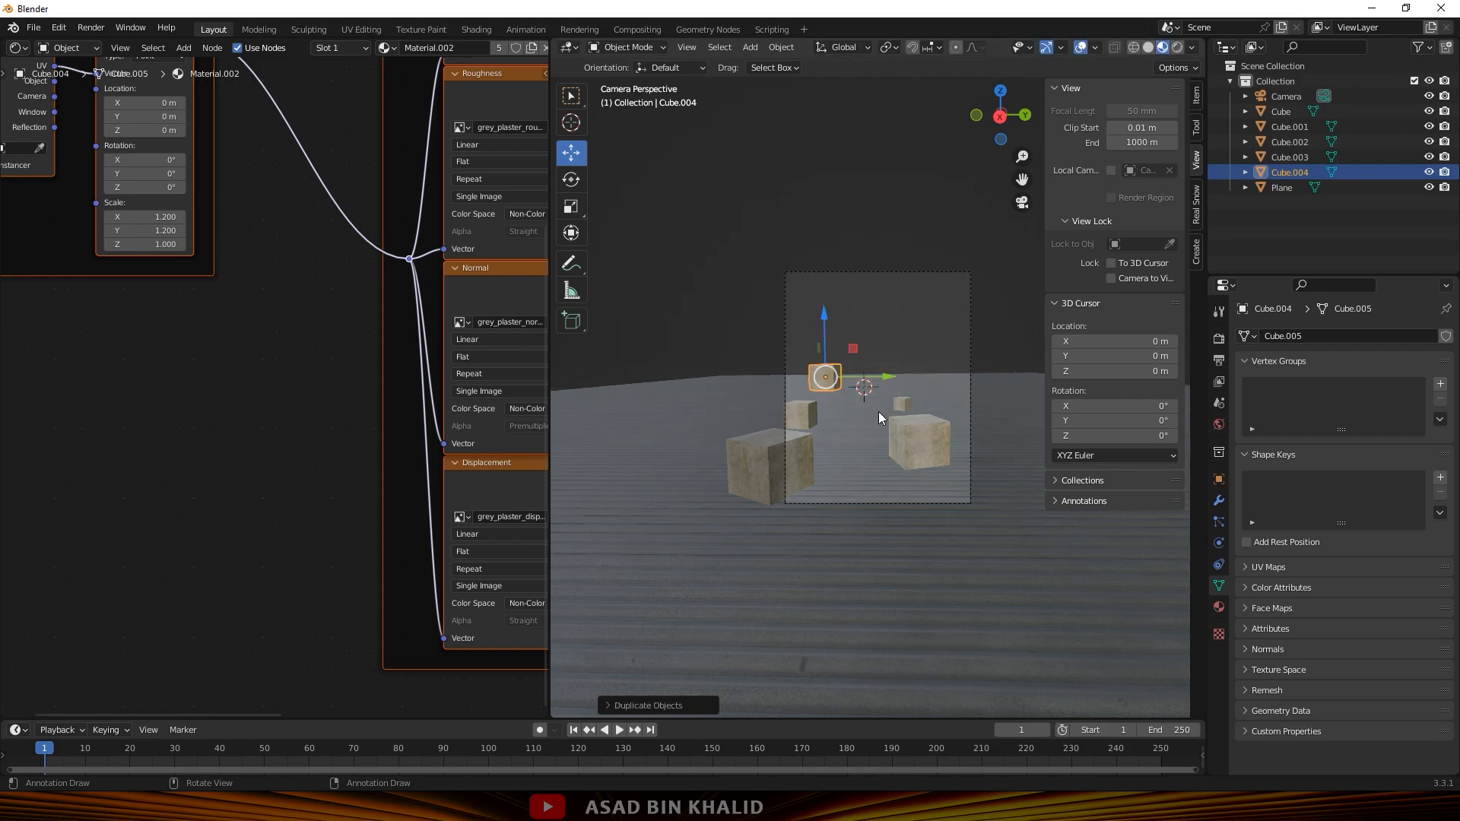
pyautogui.moveTo(826, 314); pyautogui.dragTo(821, 351)
# Push the new cube farther back along X, scale it down, and rotate it about the Z axis.
pyautogui.moveTo(837, 417); pyautogui.dragTo(932, 404, button='middle')
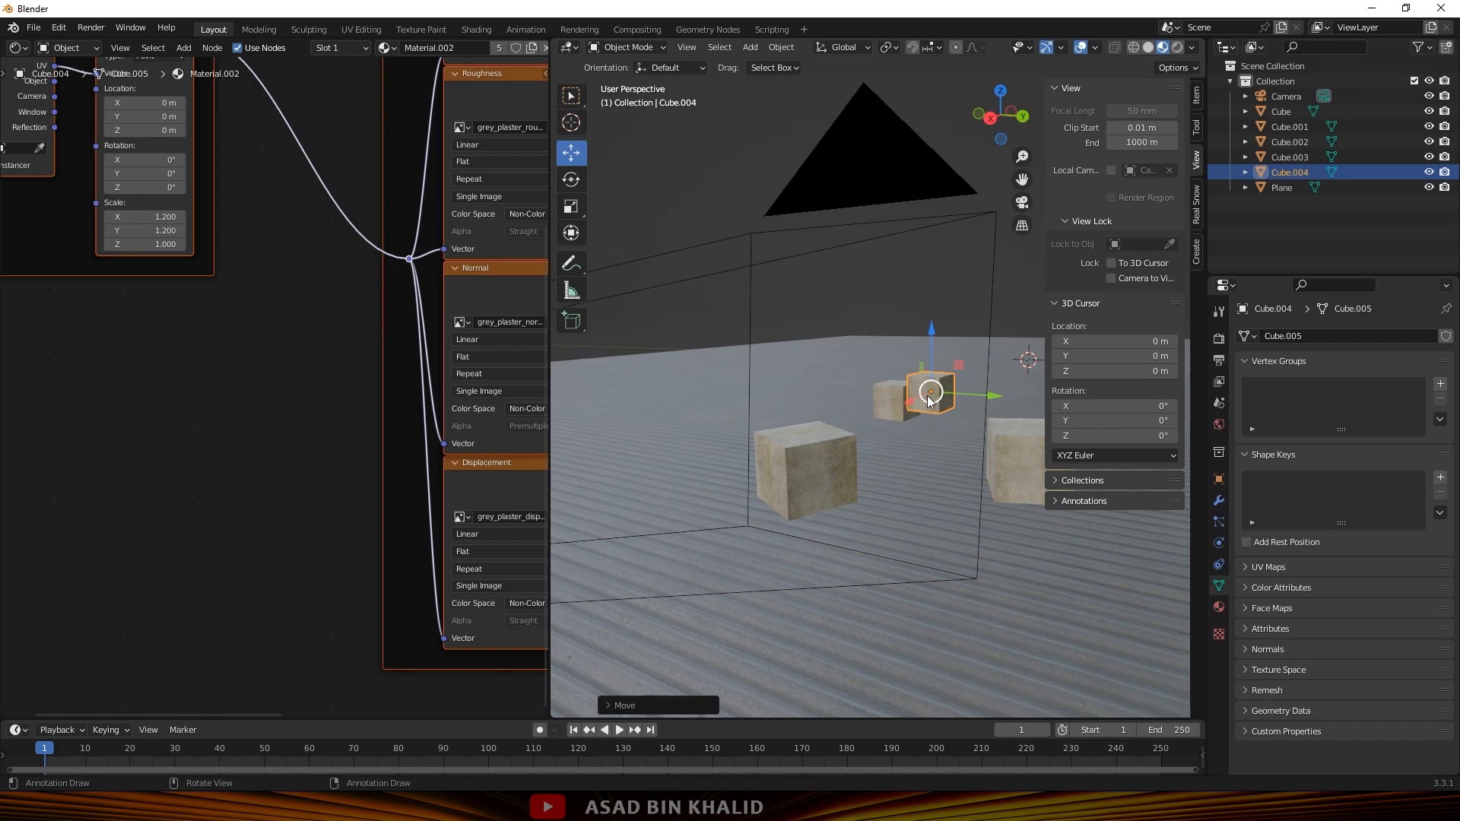
pyautogui.moveTo(911, 411); pyautogui.dragTo(1019, 422)
pyautogui.press('s')
pyautogui.click(997, 444)
pyautogui.press('r')
pyautogui.press('z')
pyautogui.click(998, 450)
pyautogui.moveTo(988, 454); pyautogui.dragTo(908, 460, button='middle')
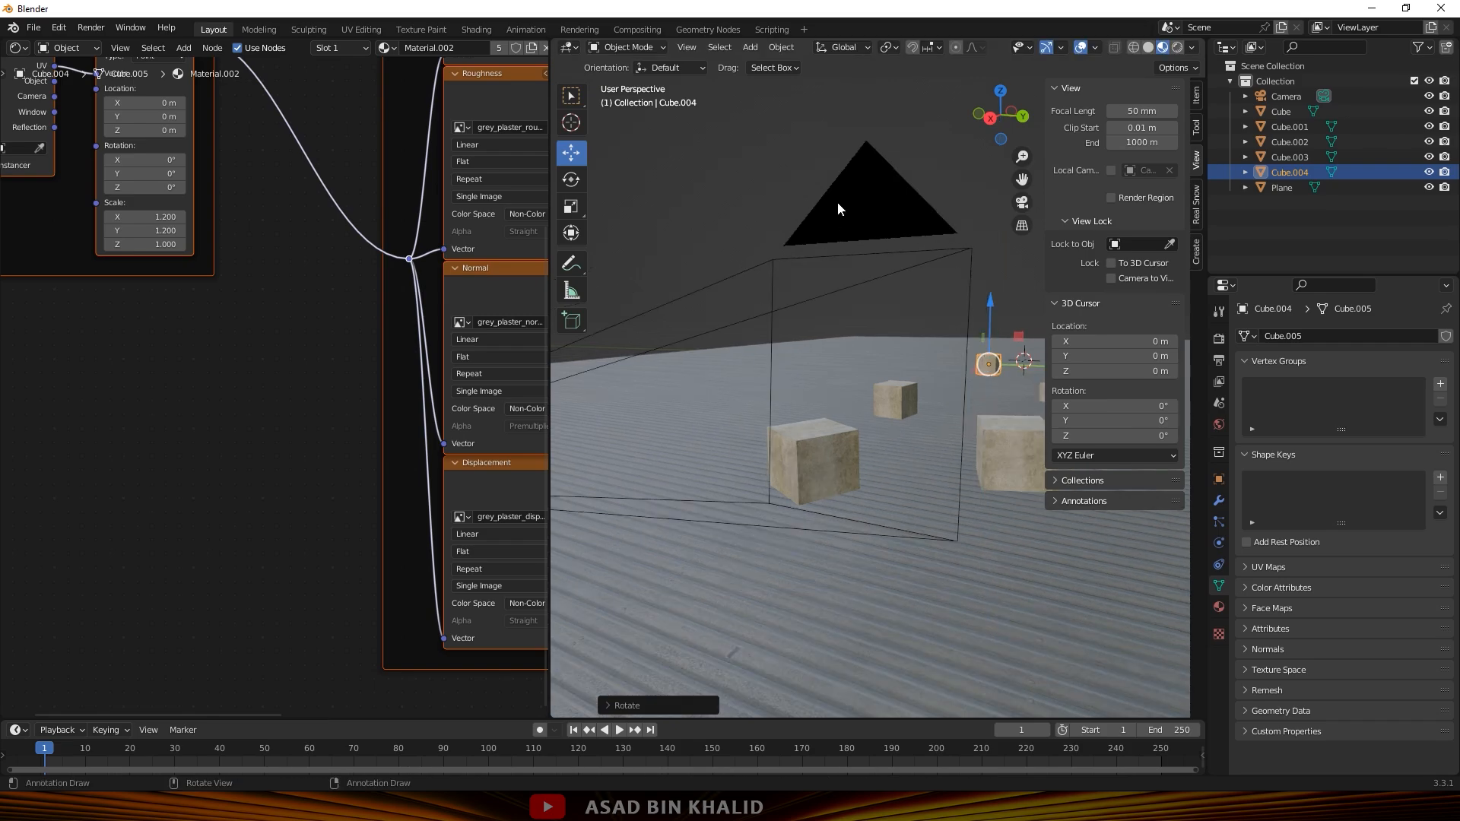
# Select the camera and return to camera view to check the arrangement of the five cubes.
pyautogui.click(860, 170)
pyautogui.press('KP_0')
pyautogui.scroll(1, 805, 427)
pyautogui.scroll(-2, 829, 428)
pyautogui.click(861, 272)
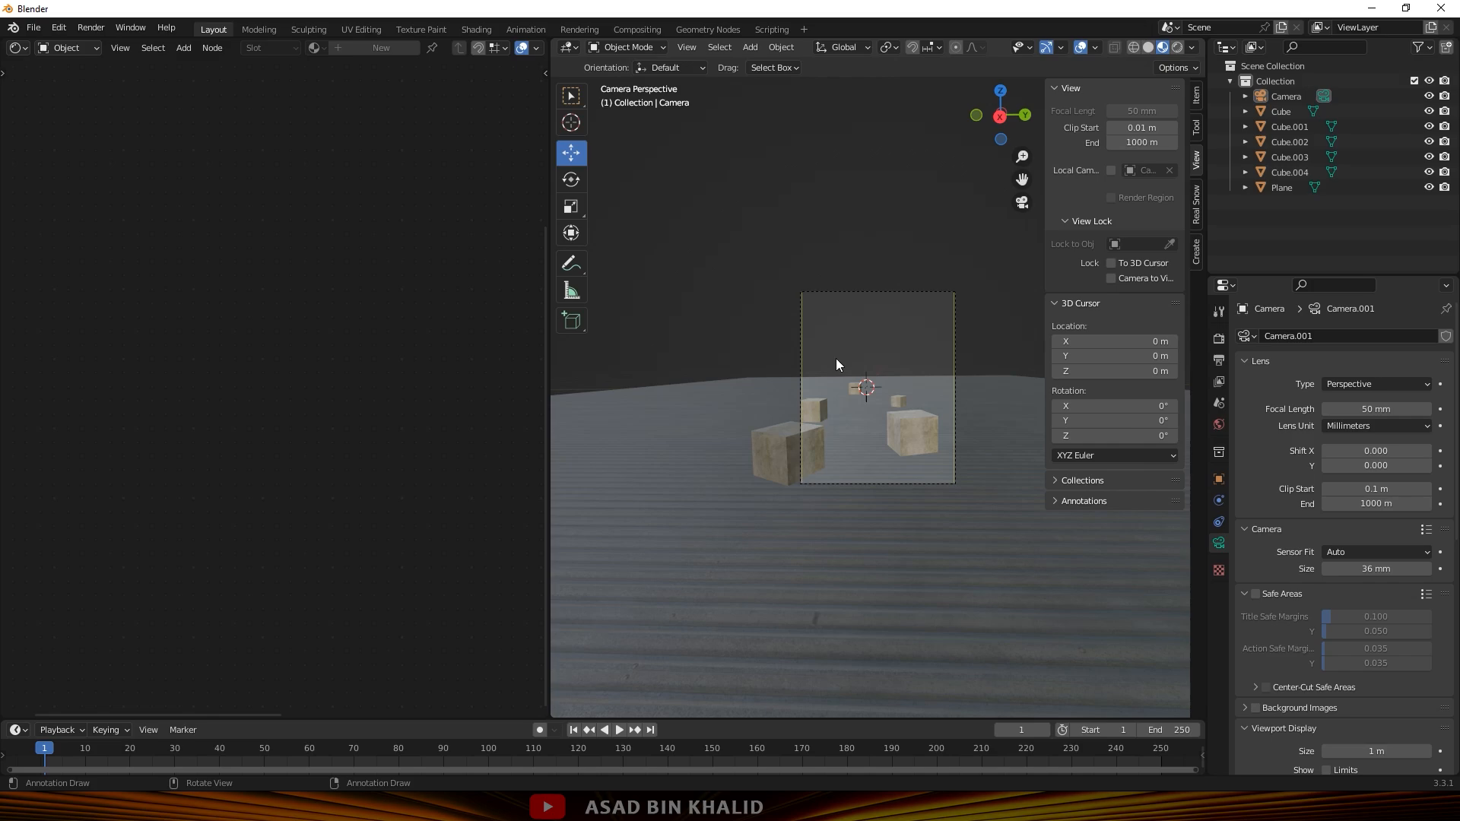
pyautogui.scroll(-3, 836, 358)
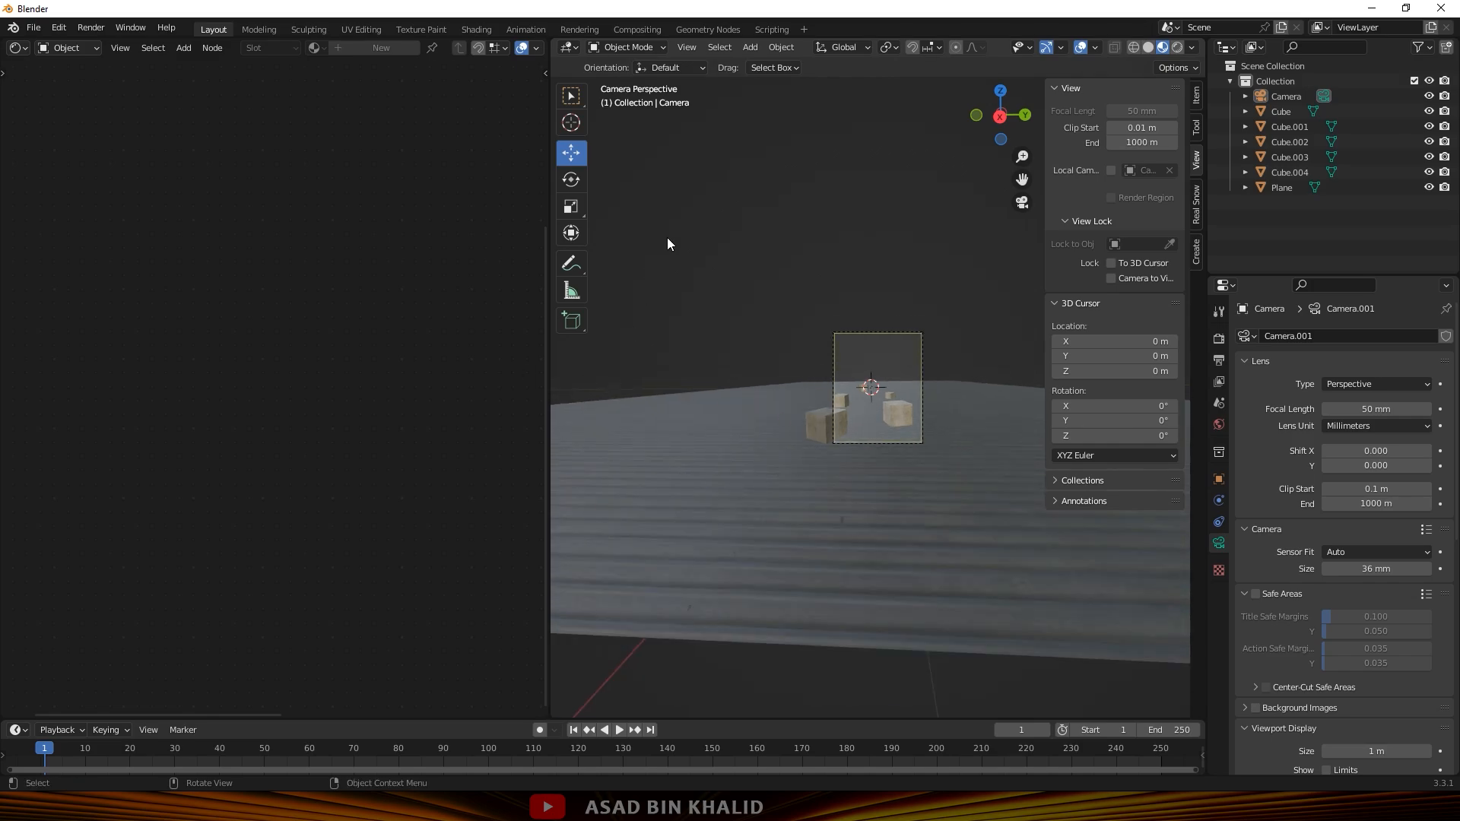
# Add a mesh plane at the world origin, within the camera frame.
pyautogui.hotkey('shift', 'a')
pyautogui.moveTo(668, 239)
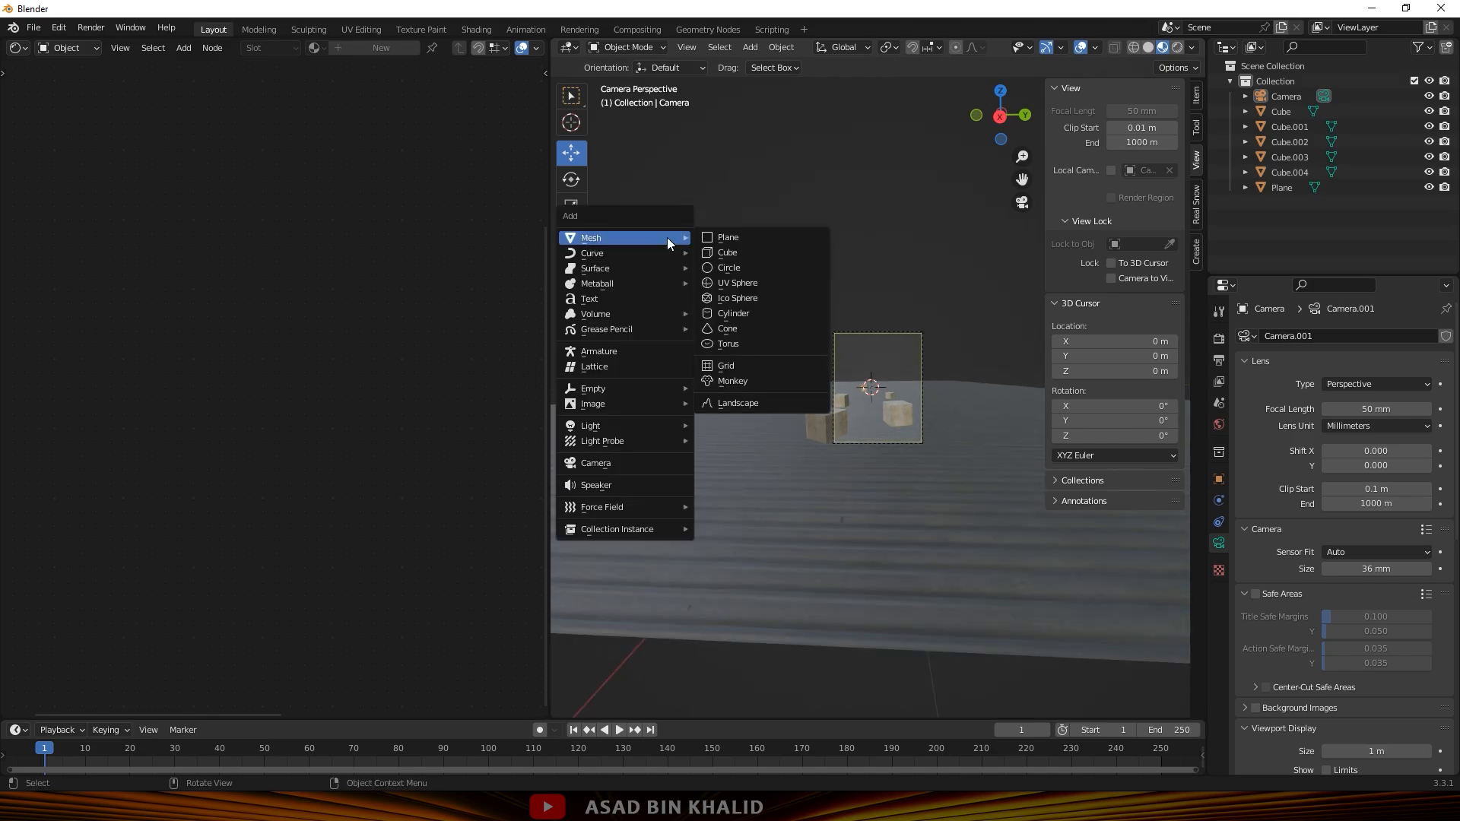
pyautogui.click(787, 237)
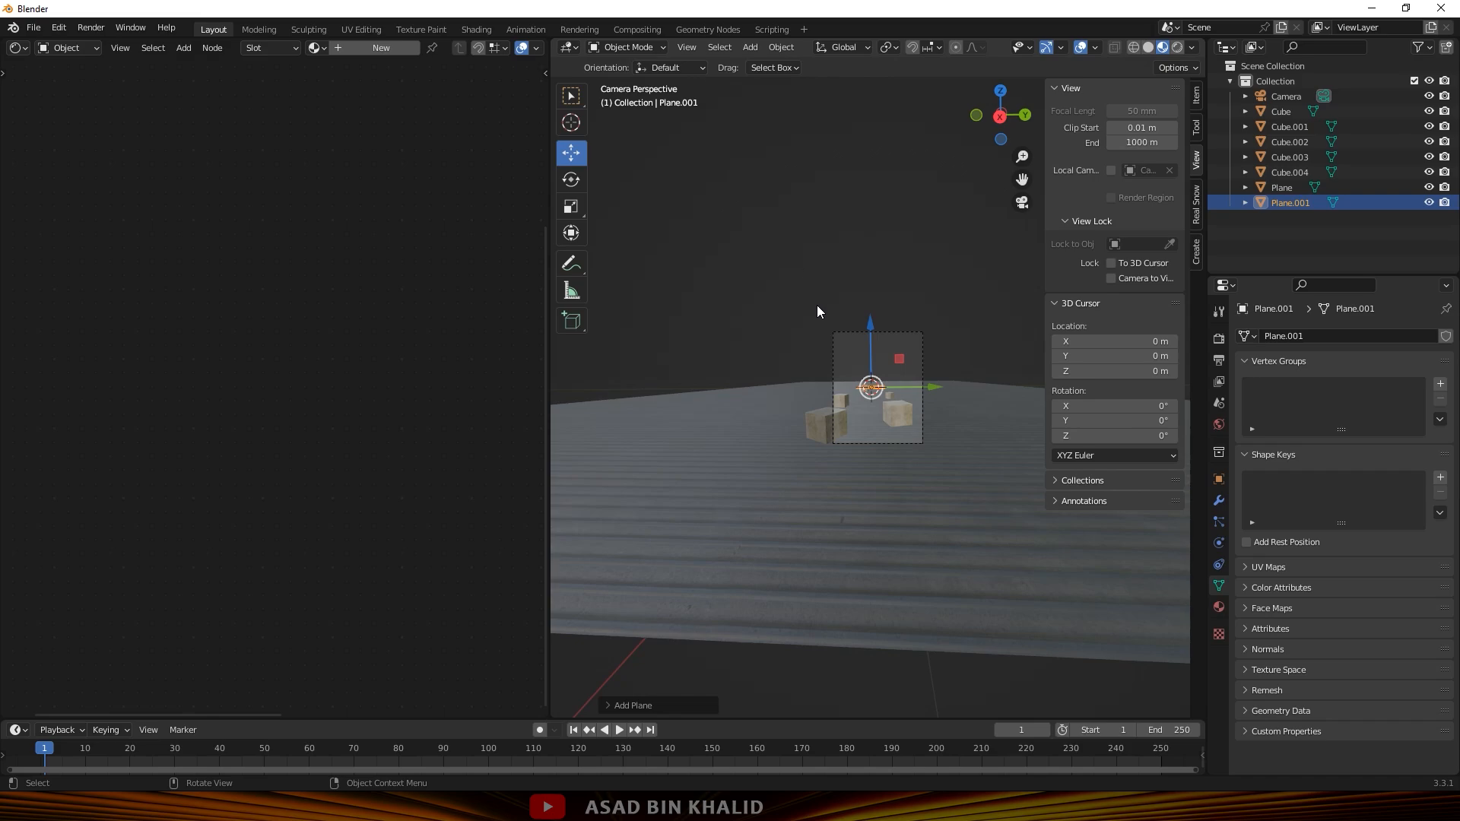
pyautogui.scroll(3, 895, 391)
pyautogui.scroll(2, 893, 408)
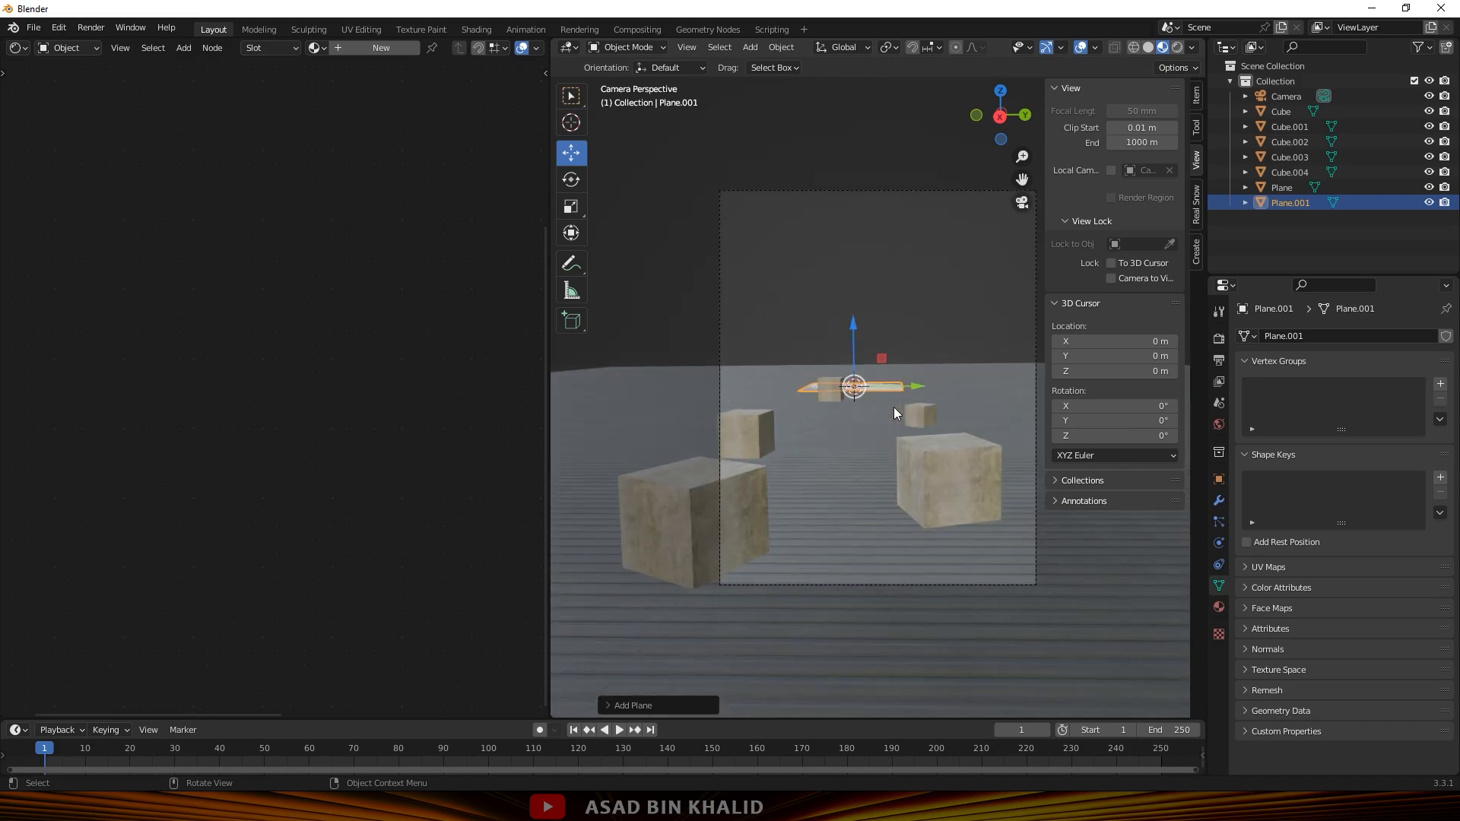
pyautogui.press('r')
pyautogui.write('z')
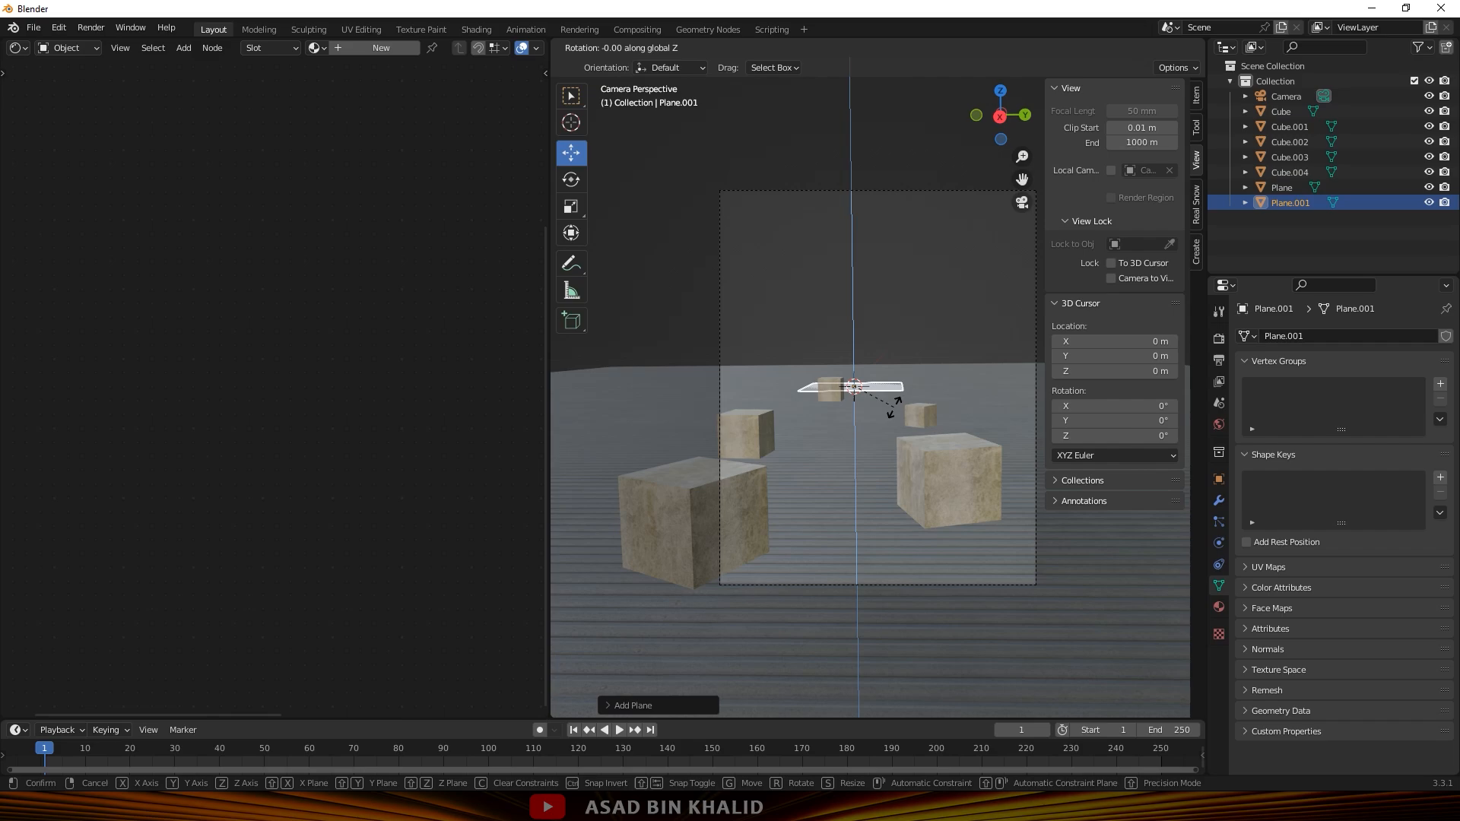
pyautogui.write('90')
pyautogui.rightClick(894, 407)
# Rotate the new plane 90° about the Y axis so it stands upright facing the camera.
pyautogui.press('r')
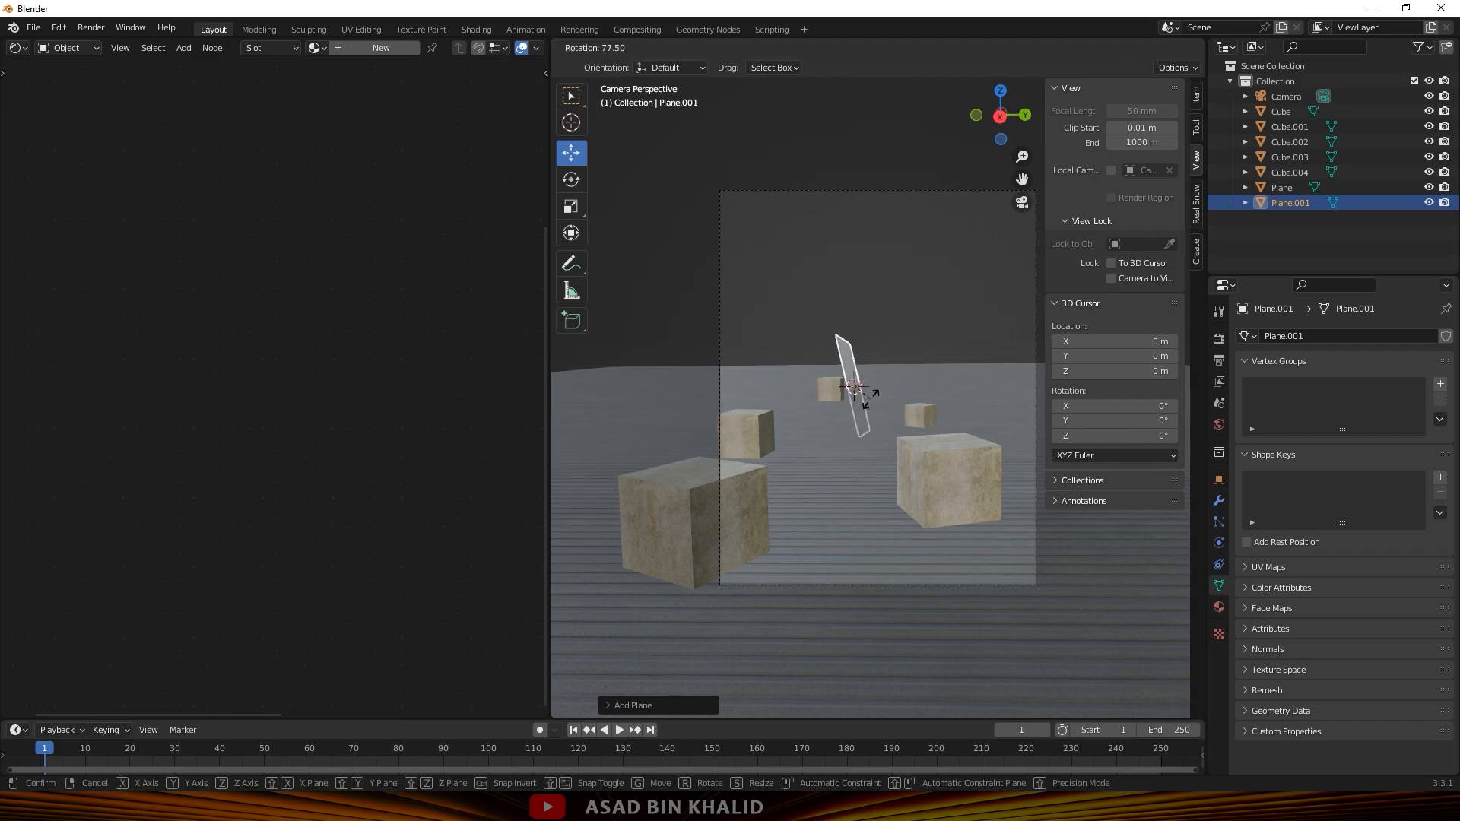
pyautogui.press('x')
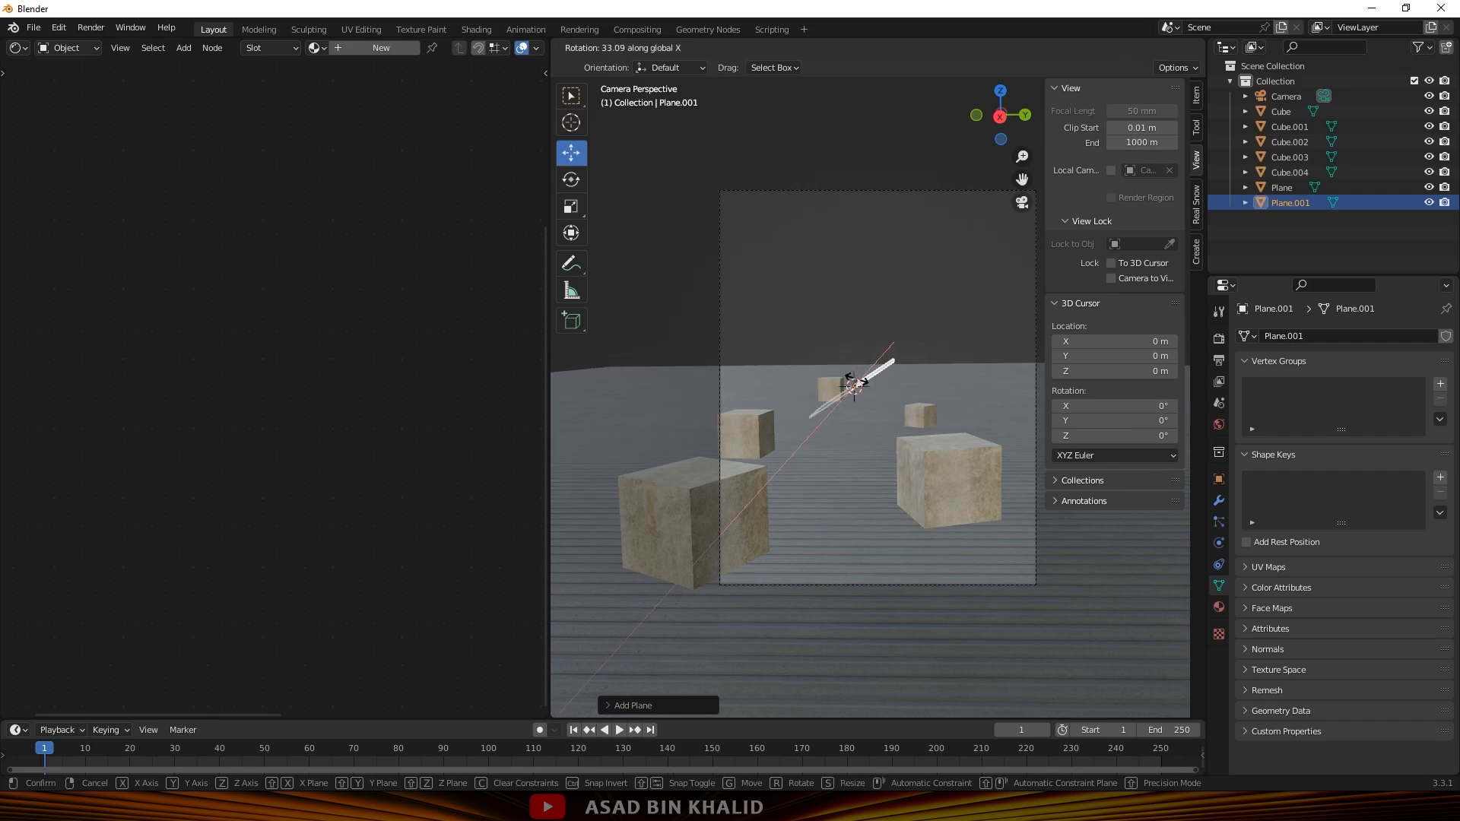
pyautogui.press('y')
pyautogui.write('90')
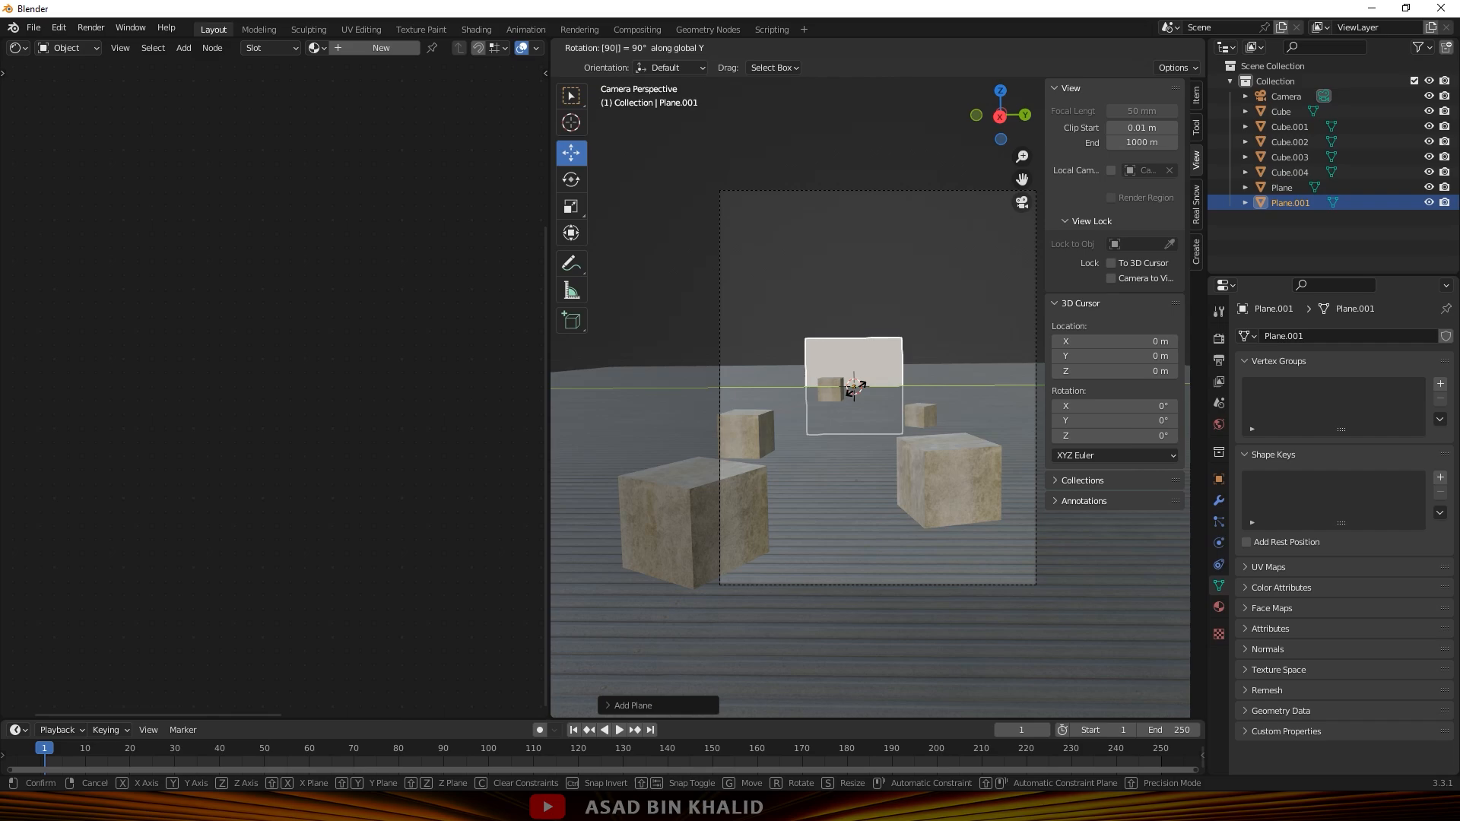
pyautogui.press('Return')
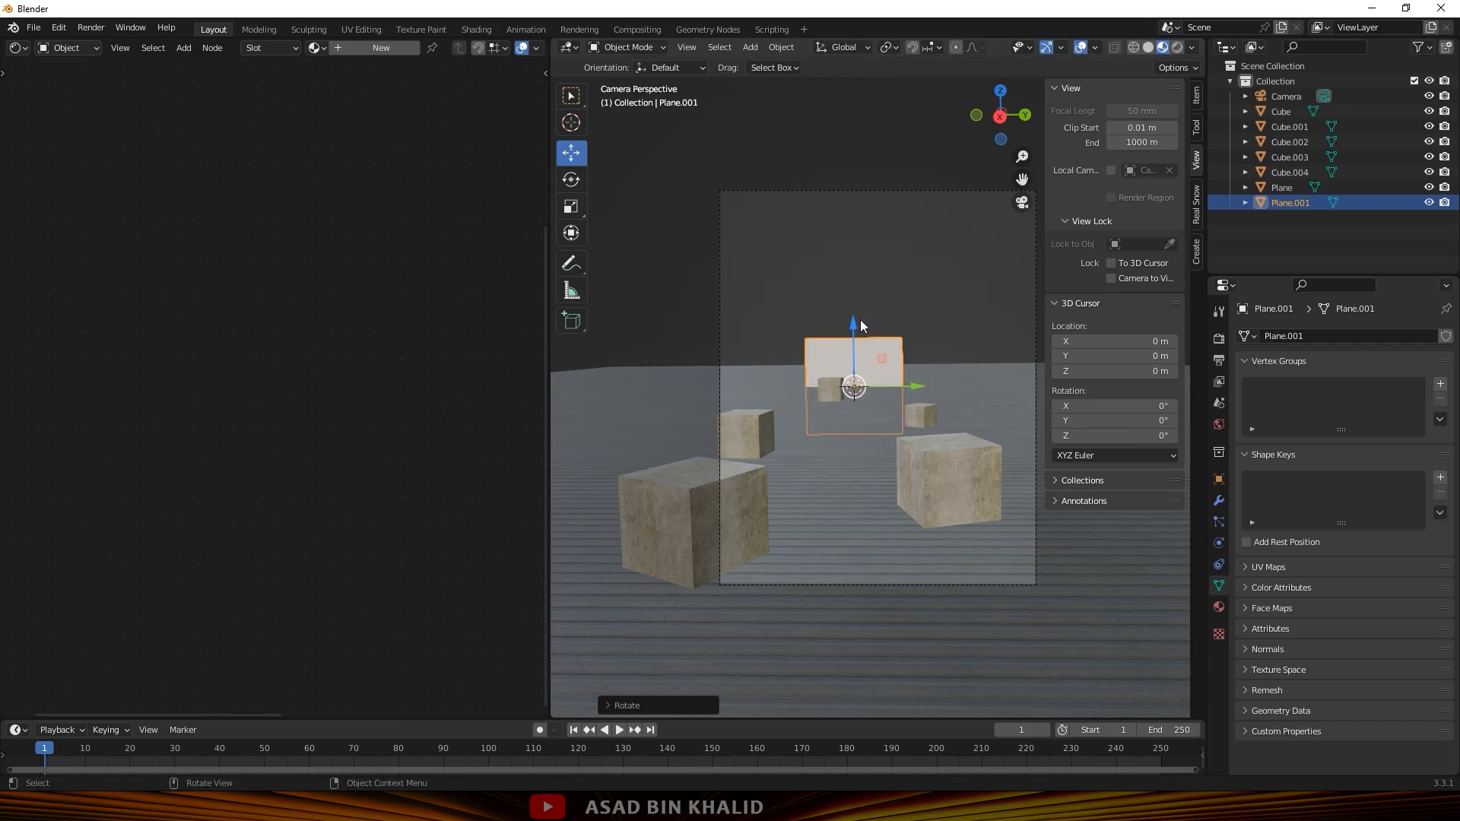
# Raise the upright plane along Z and scale it up so it spans beyond the camera frame as a backdrop.
pyautogui.moveTo(853, 329); pyautogui.dragTo(855, 233)
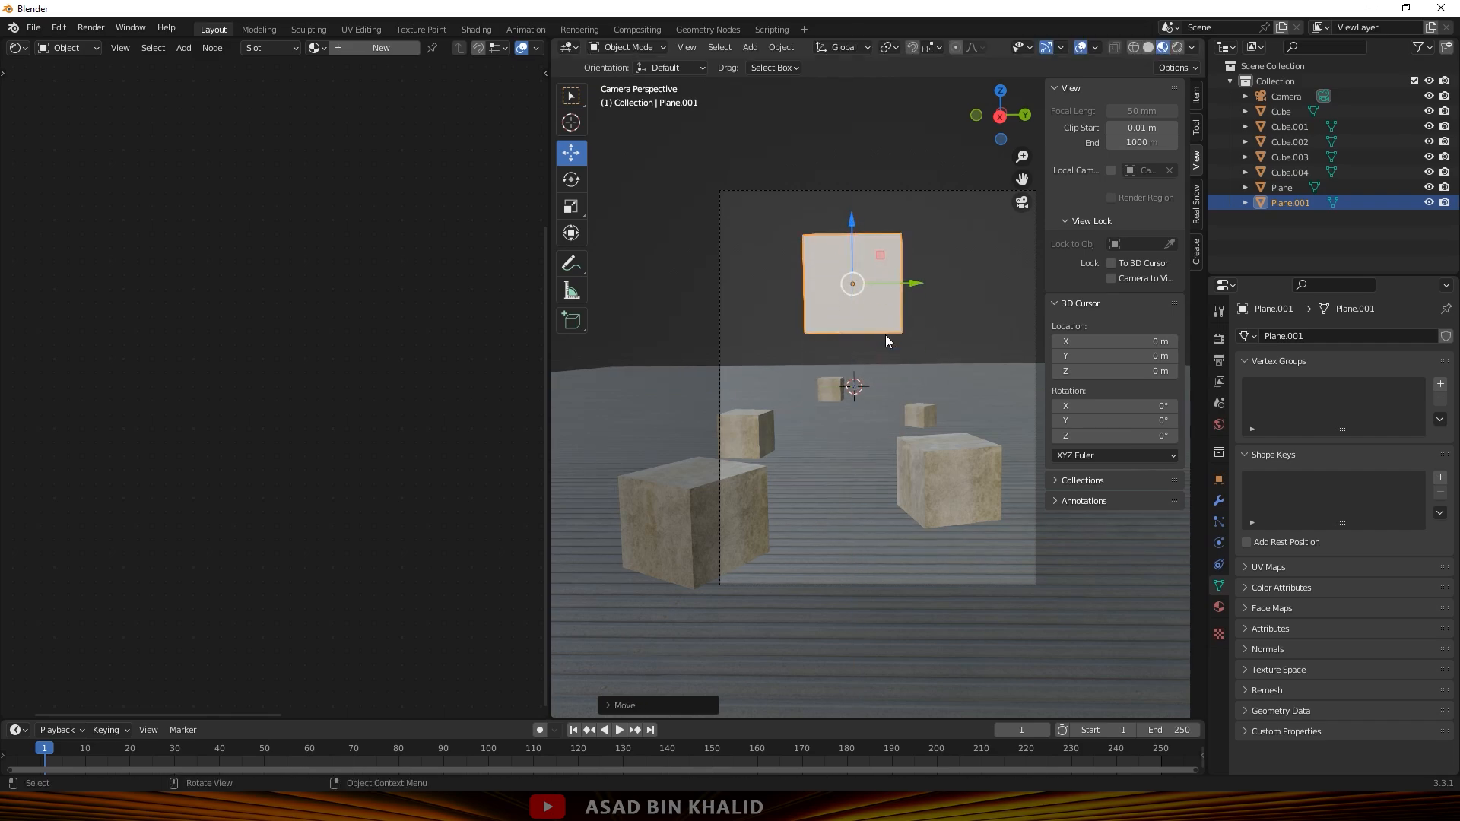
pyautogui.press('s')
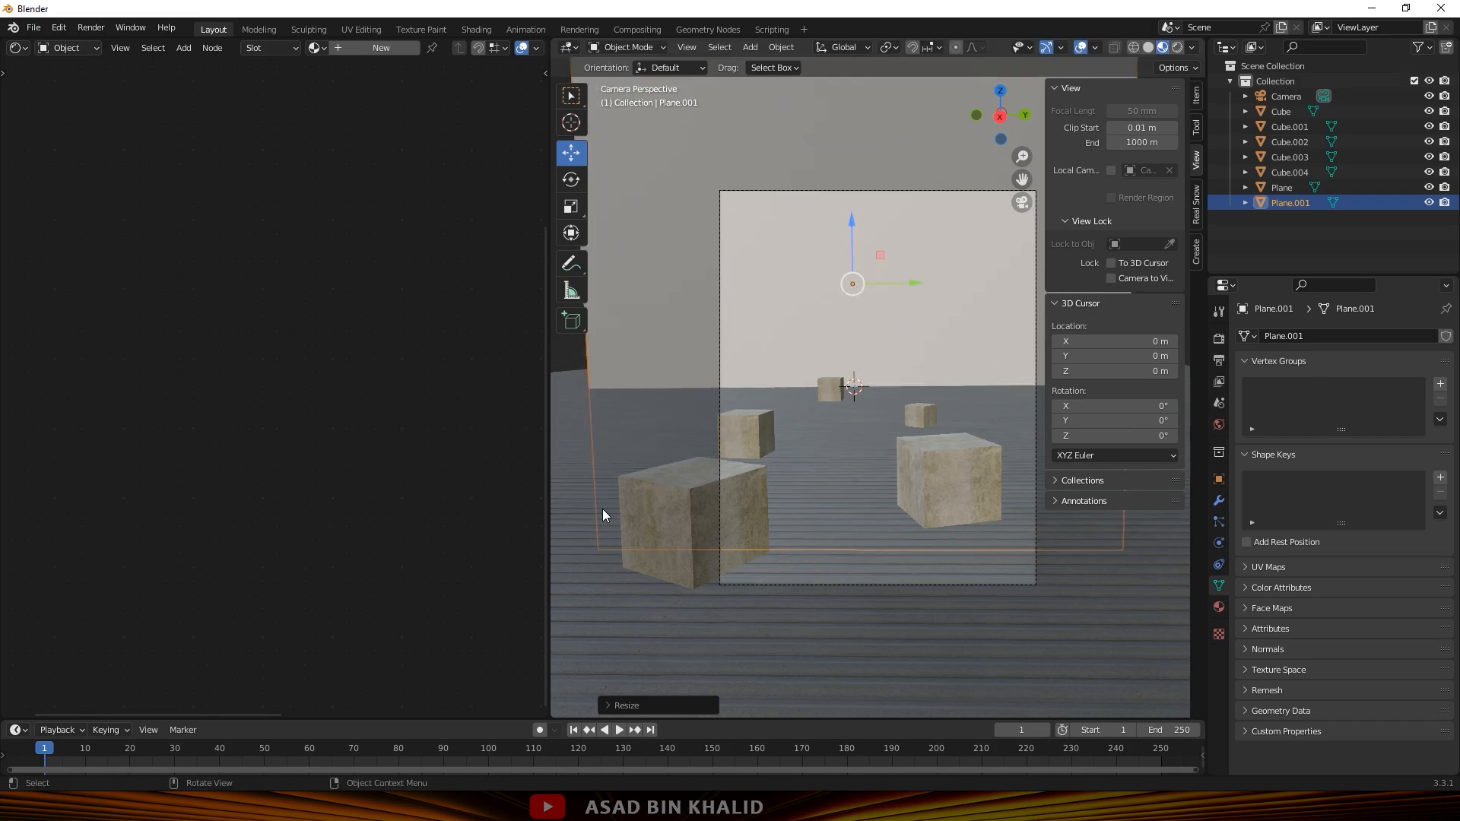
pyautogui.click(602, 509)
pyautogui.scroll(-3, 601, 506)
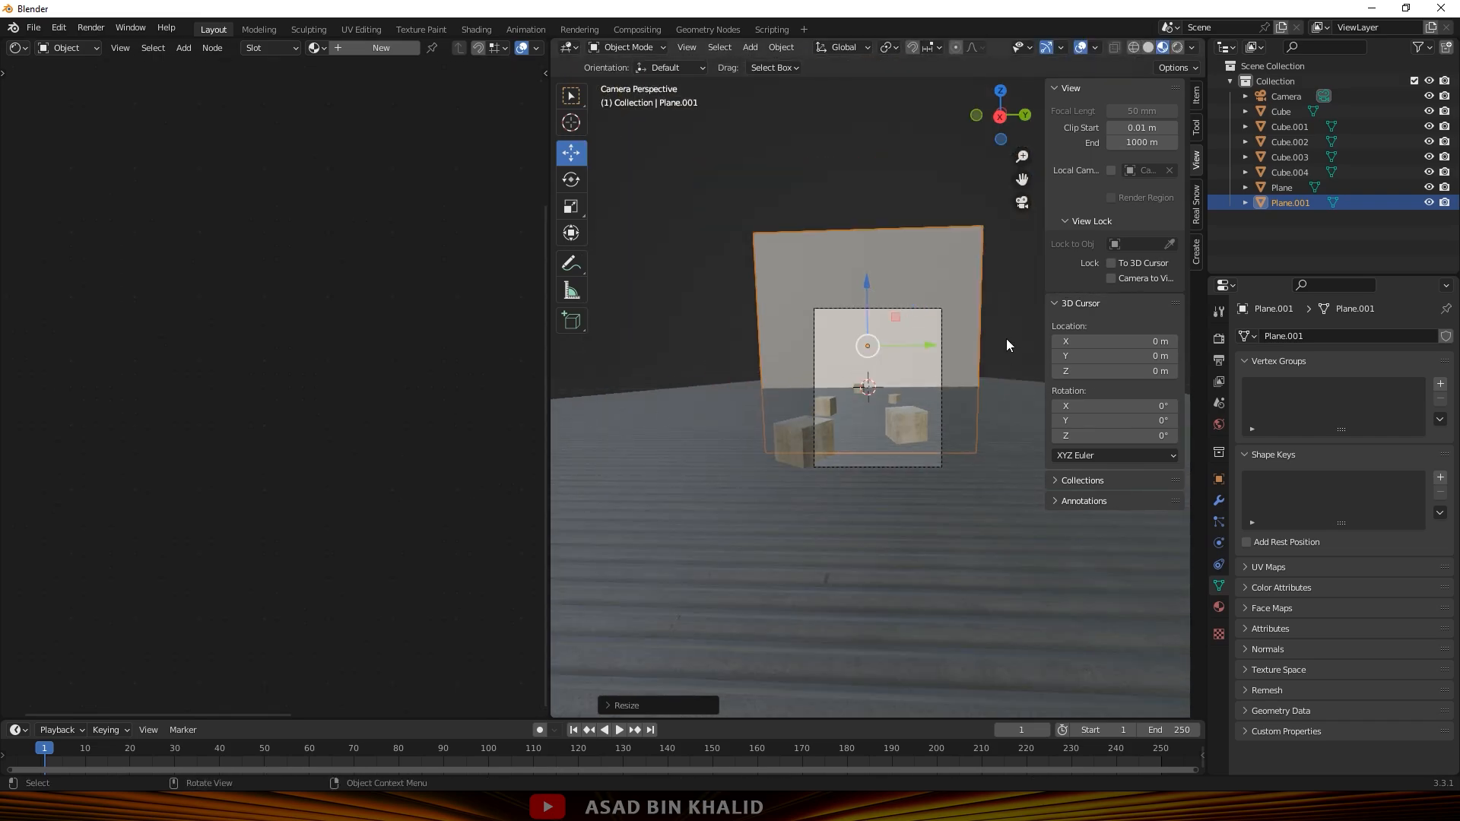
# Move the backdrop plane along X to the far part of the ground, well behind all the cubes.
pyautogui.moveTo(984, 388); pyautogui.dragTo(734, 341, button='middle')
pyautogui.moveTo(734, 347); pyautogui.dragTo(909, 350)
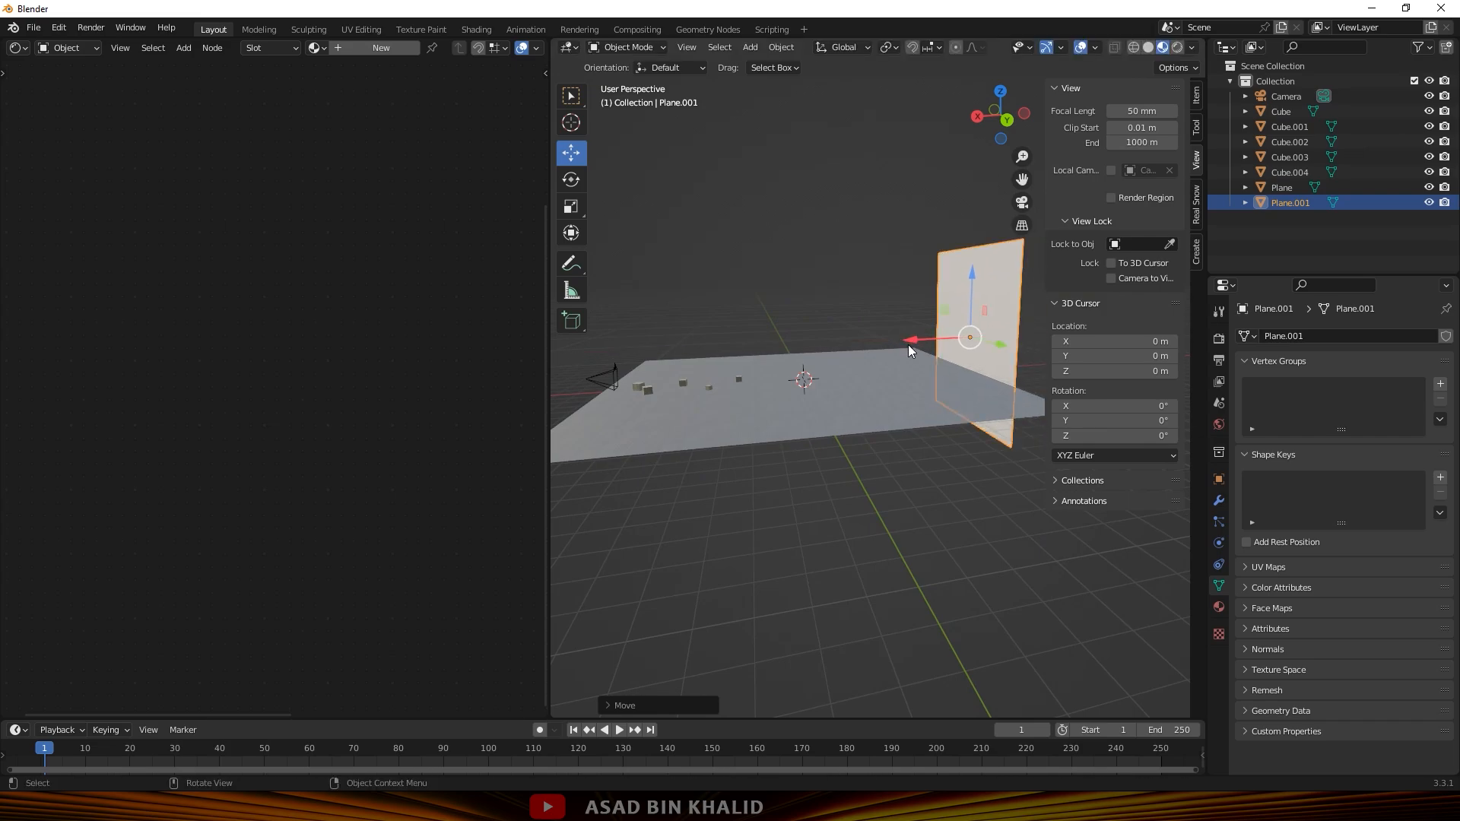
pyautogui.scroll(-4, 959, 361)
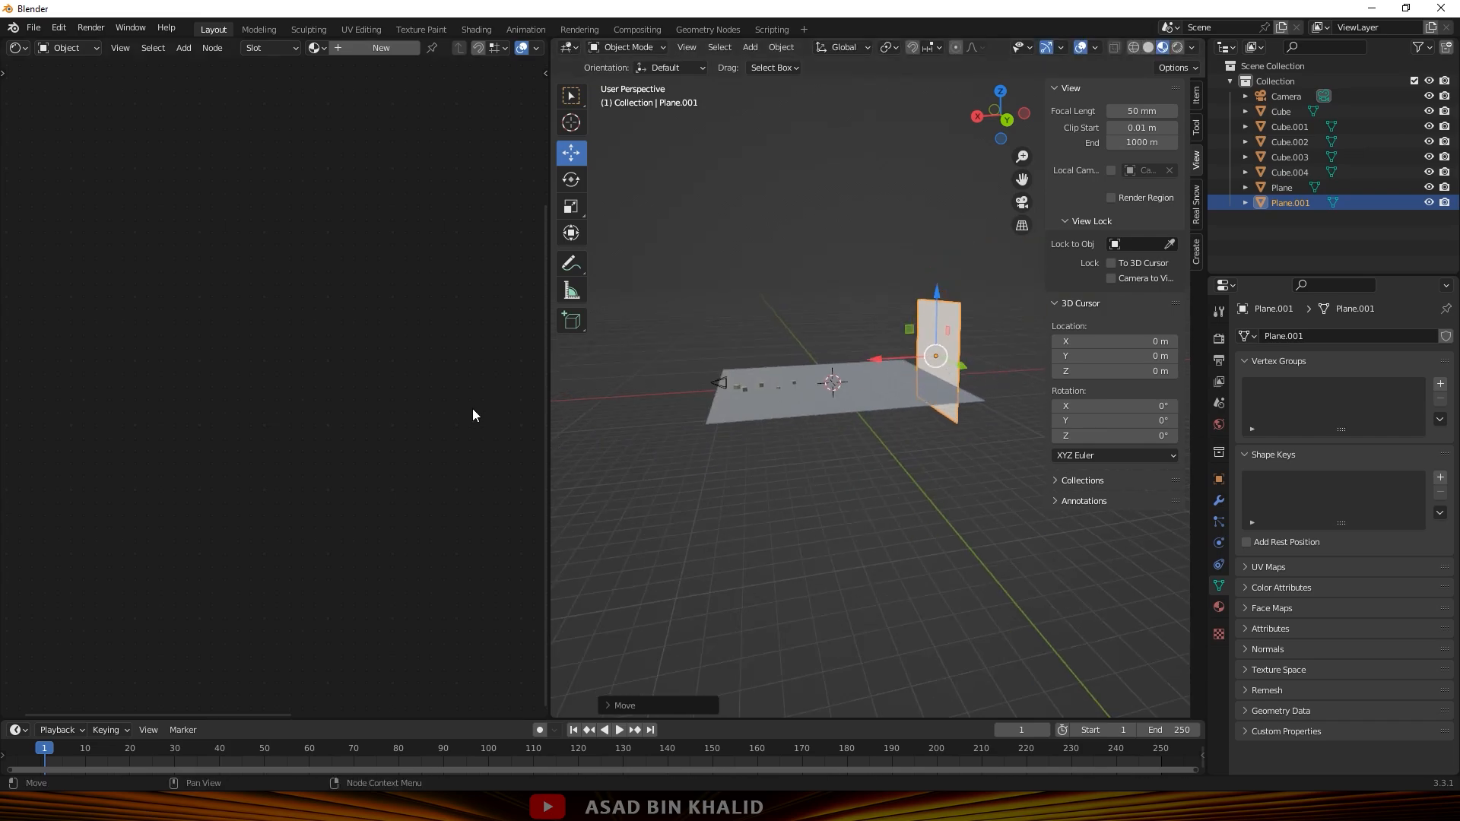
# Give the backdrop a new material and load all four grey_plaster 4K textures through Principled Texture Setup.
pyautogui.click(357, 49)
pyautogui.scroll(-5, 408, 398)
pyautogui.click(505, 253)
pyautogui.hotkey('ctrl', 'shift', 't')
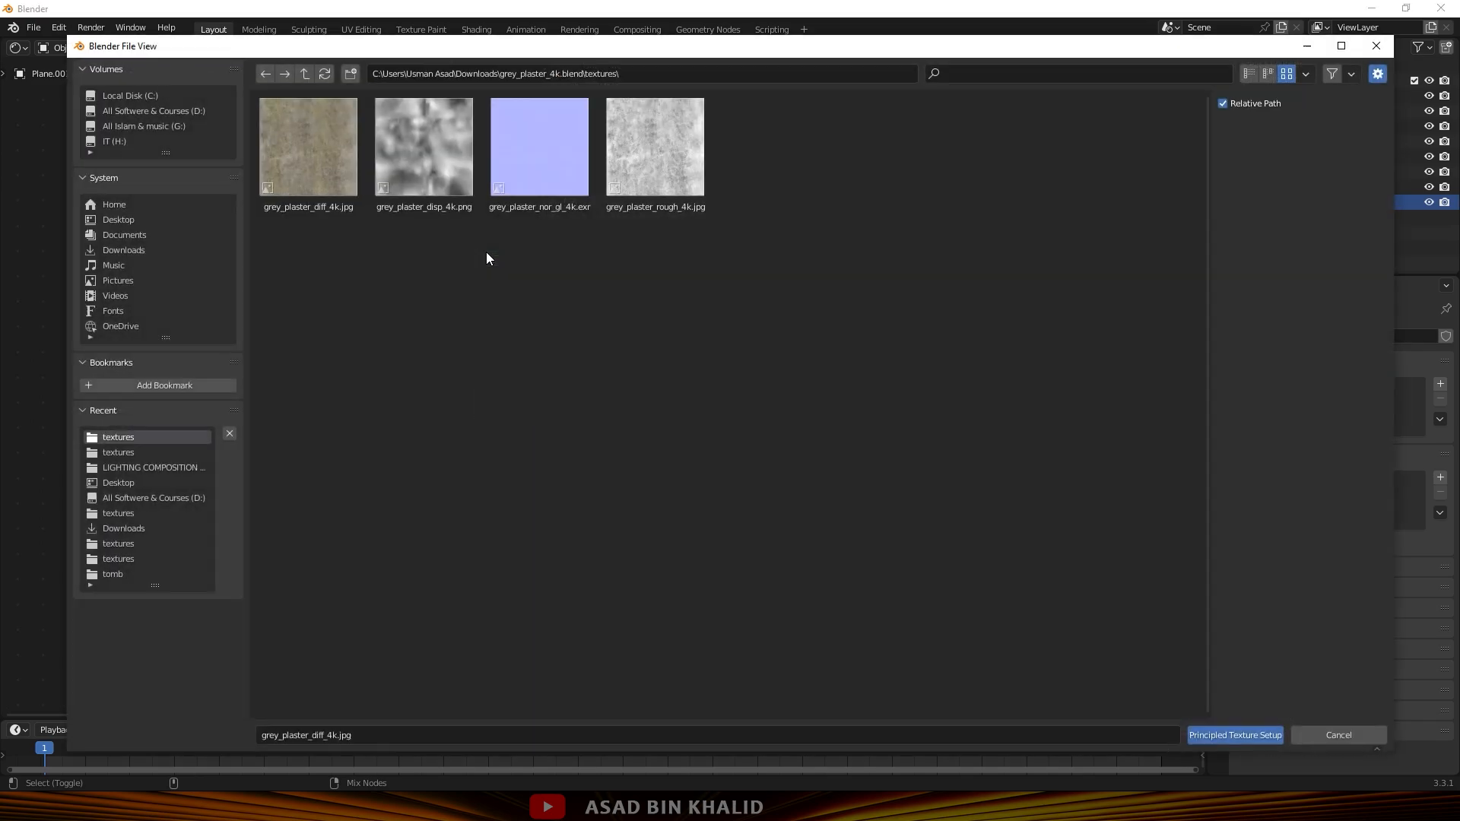
pyautogui.press('a')
pyautogui.click(1231, 735)
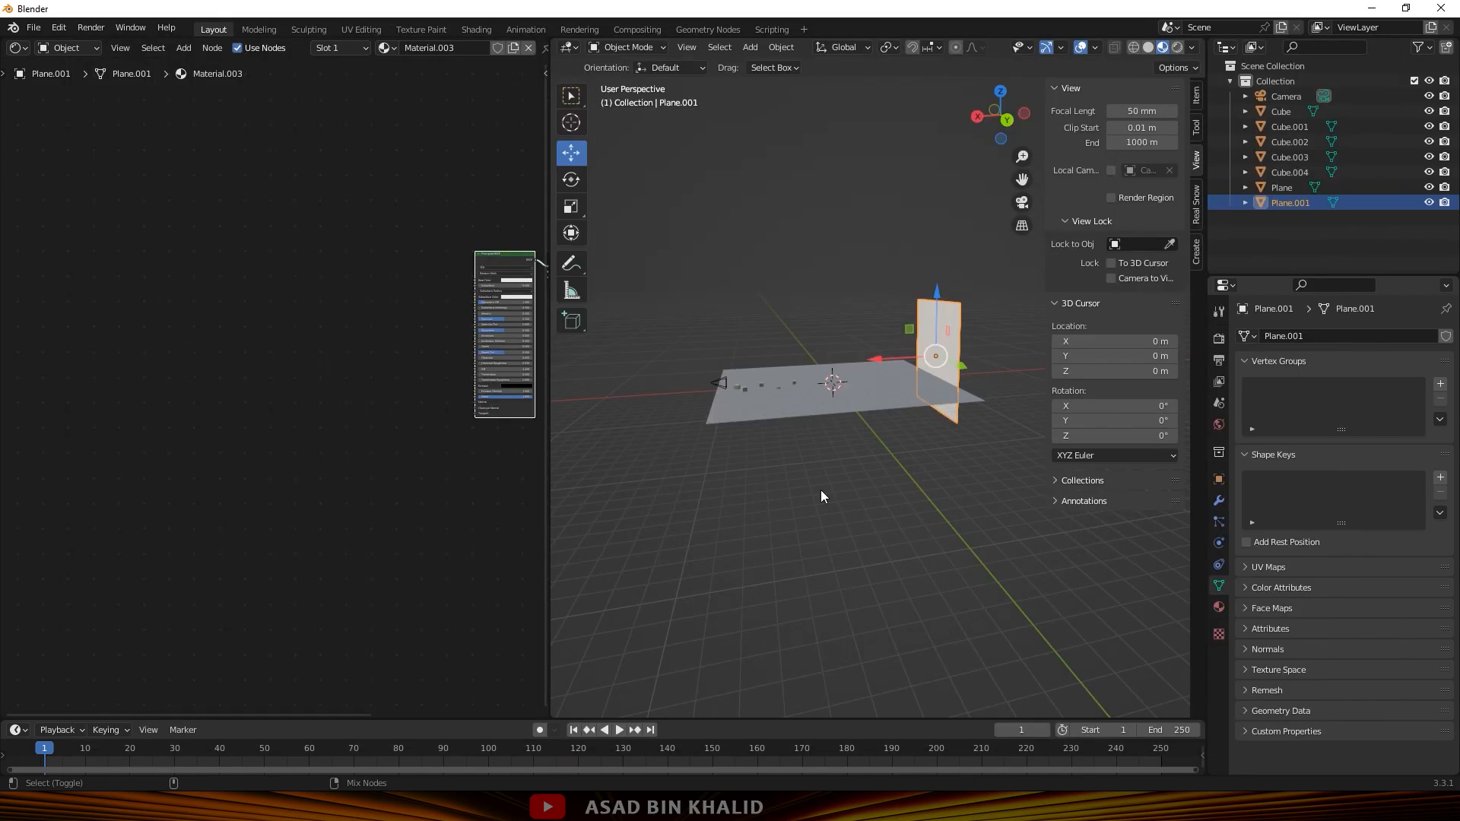
pyautogui.click(391, 47)
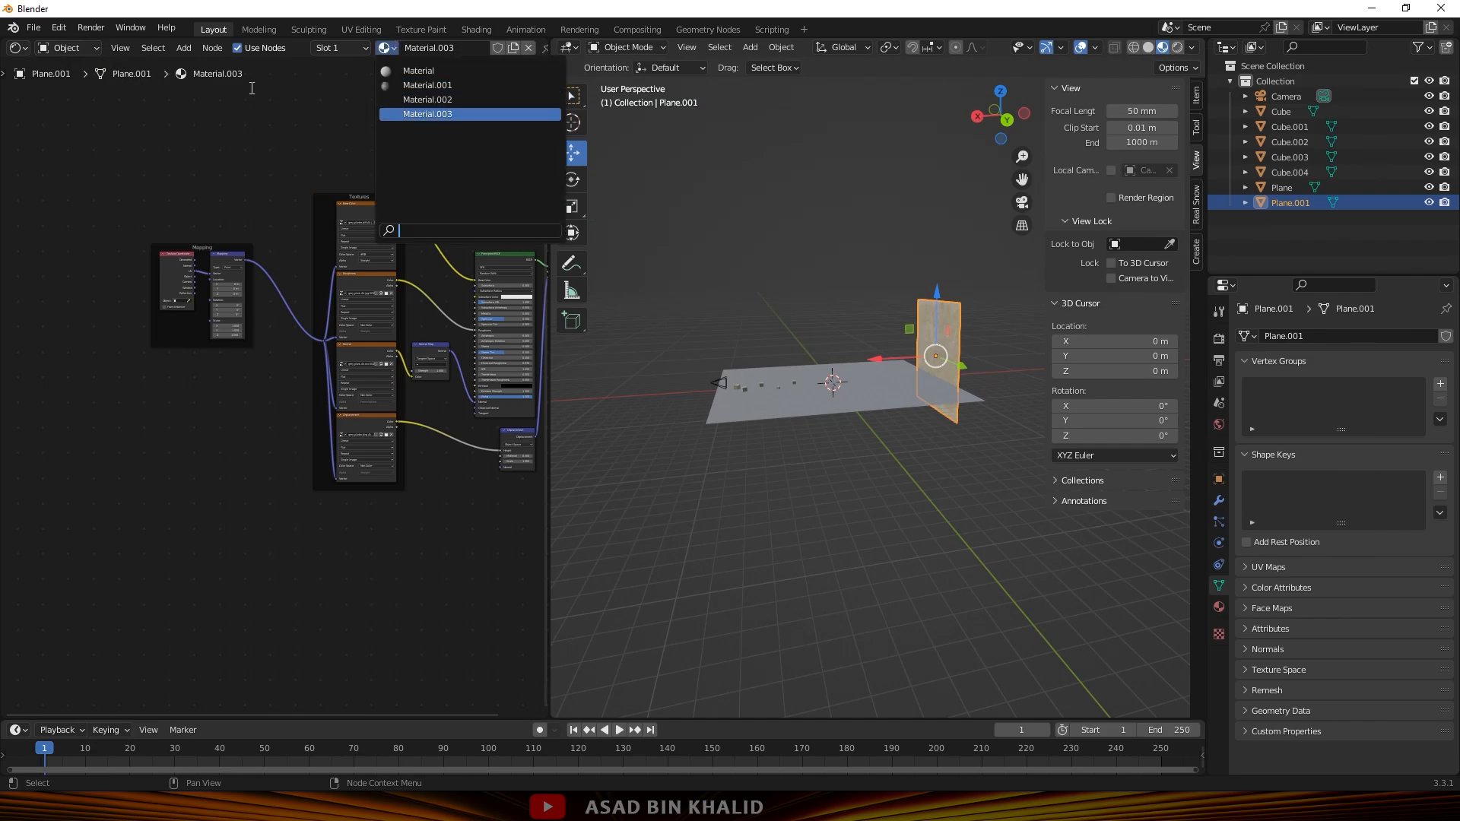
# Unwrap the backdrop plane in Edit Mode using Smart UV Project.
pyautogui.moveTo(782, 357); pyautogui.dragTo(838, 340, button='middle')
pyautogui.scroll(7, 871, 398)
pyautogui.press('Tab')
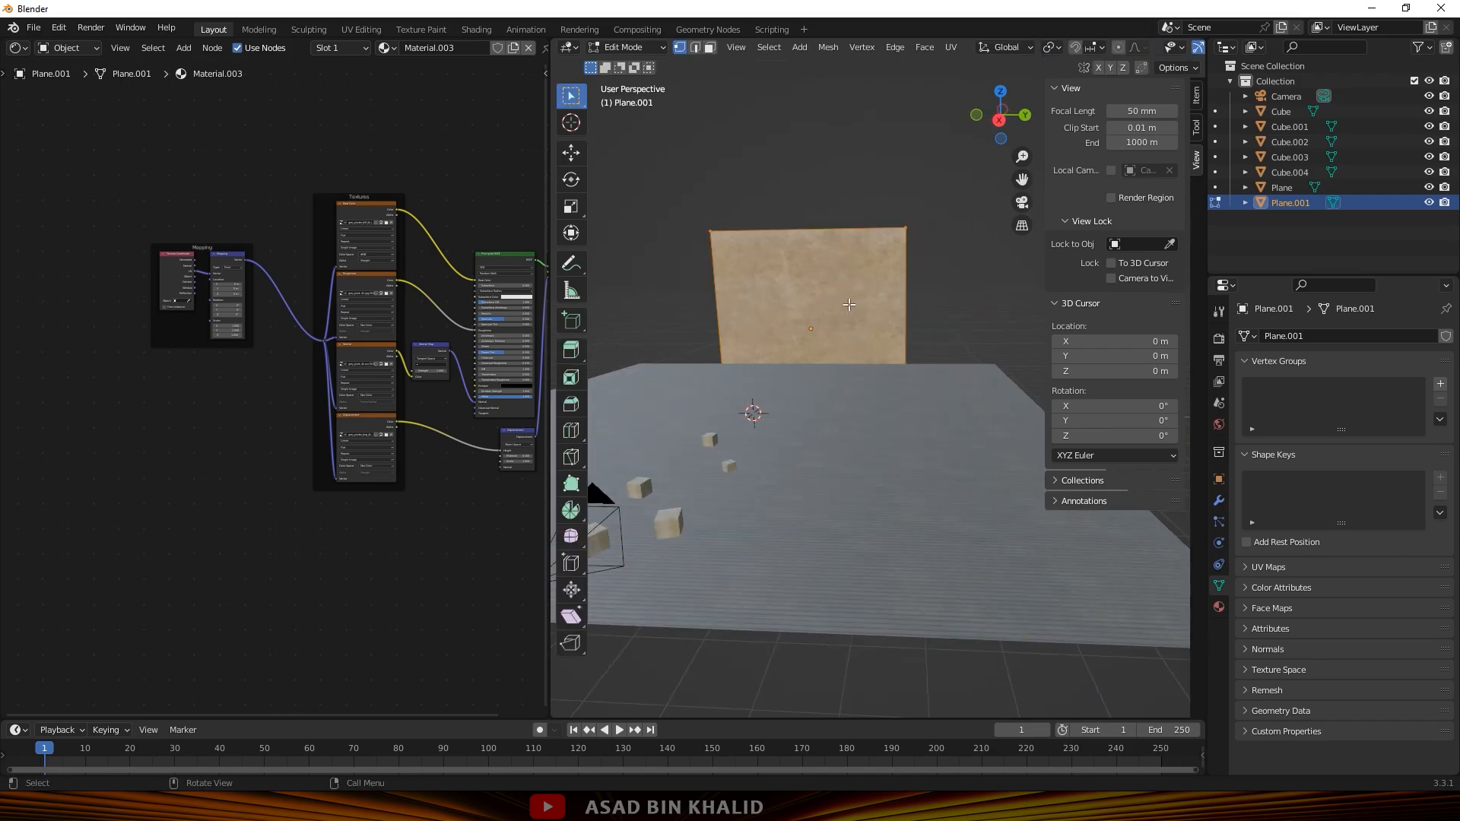
pyautogui.press('u')
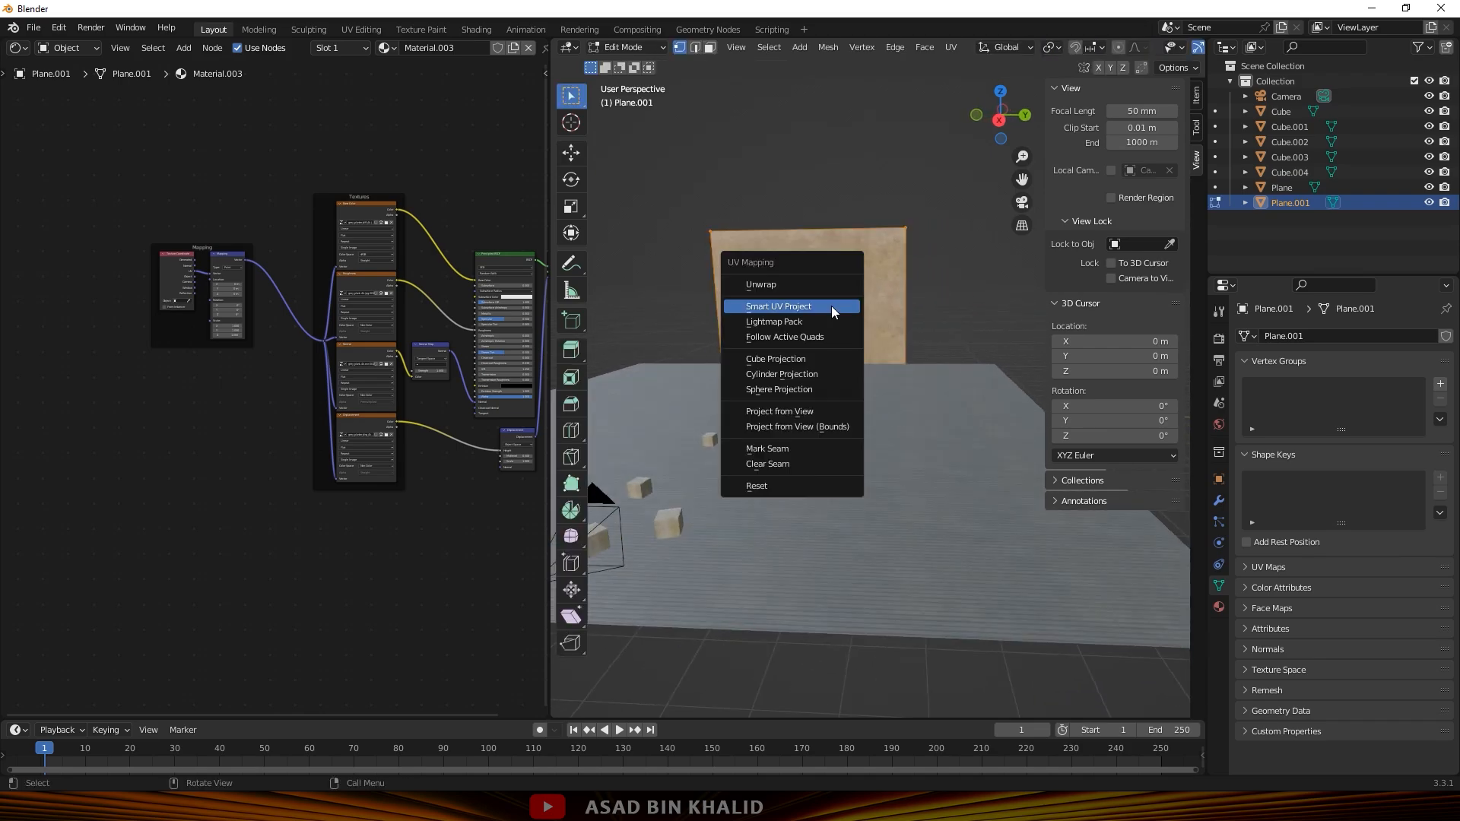
pyautogui.click(812, 285)
pyautogui.press('u')
pyautogui.click(783, 301)
pyautogui.click(779, 420)
# Set the backdrop material's Mapping scale to -0.9 in X, Y and Z, and return to Object Mode.
pyautogui.scroll(6, 166, 308)
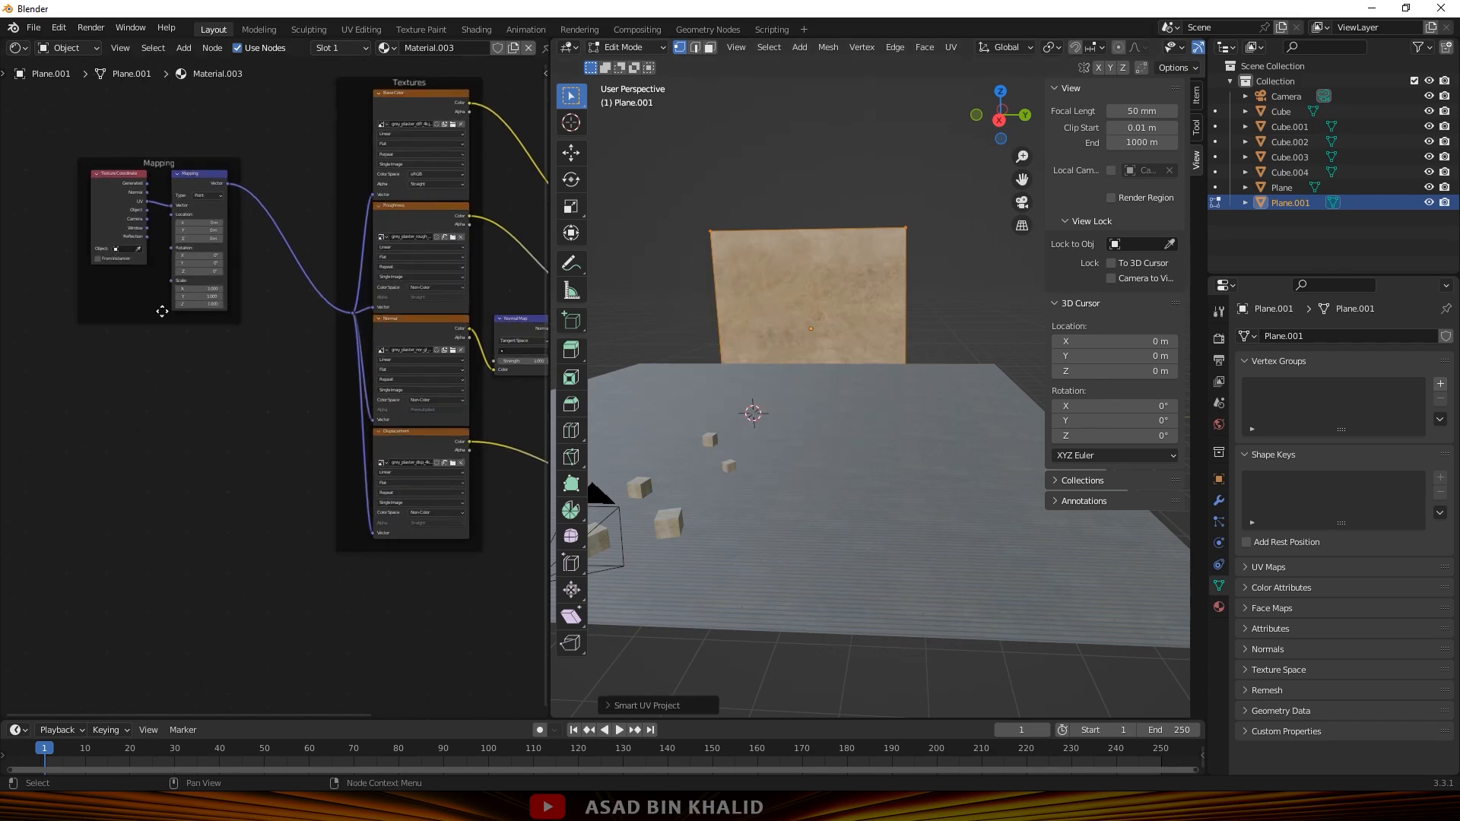
pyautogui.scroll(2, 936, 339)
pyautogui.scroll(2, 937, 339)
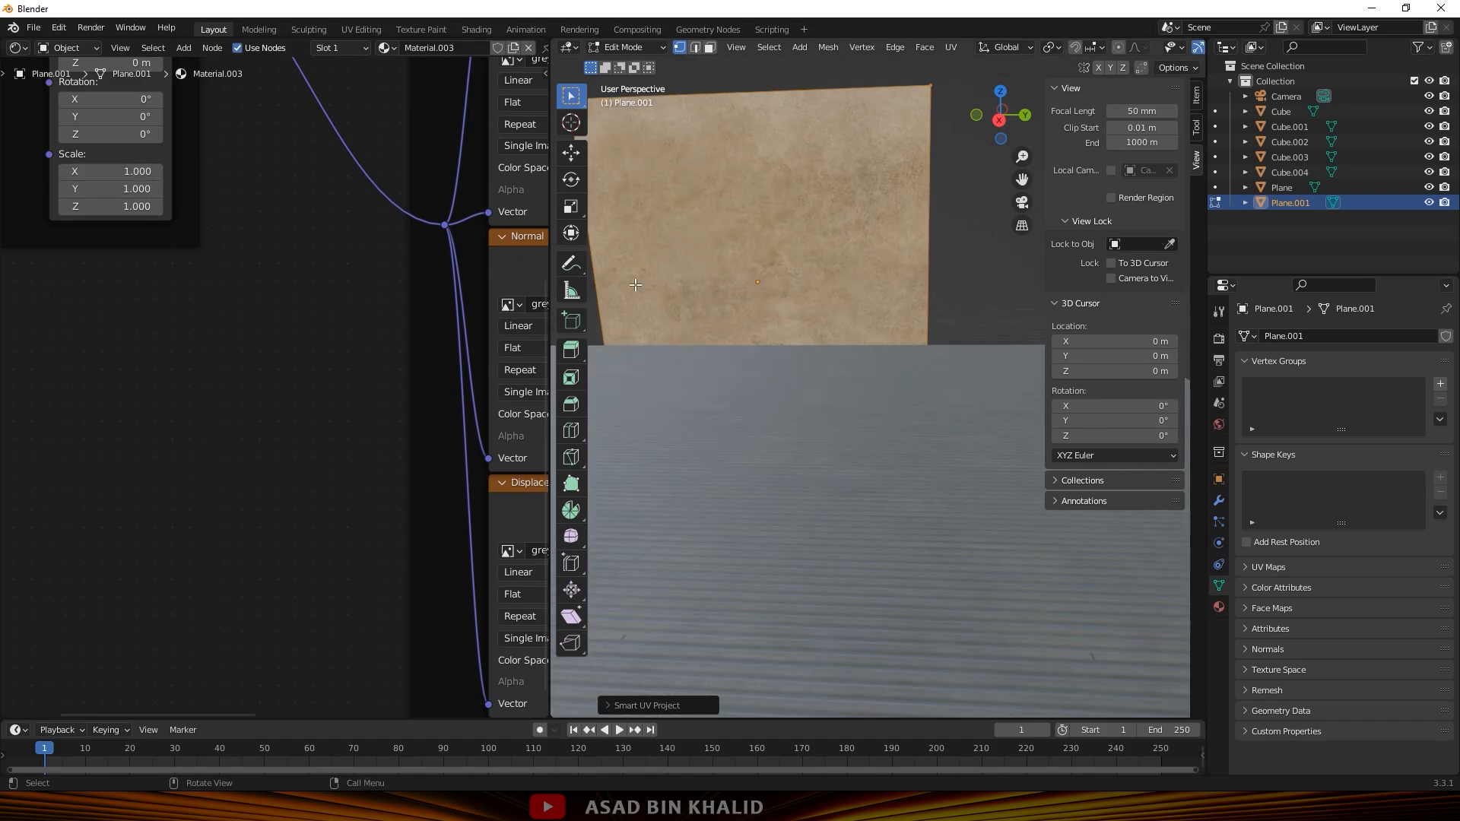
pyautogui.moveTo(122, 172); pyautogui.dragTo(76, 207)
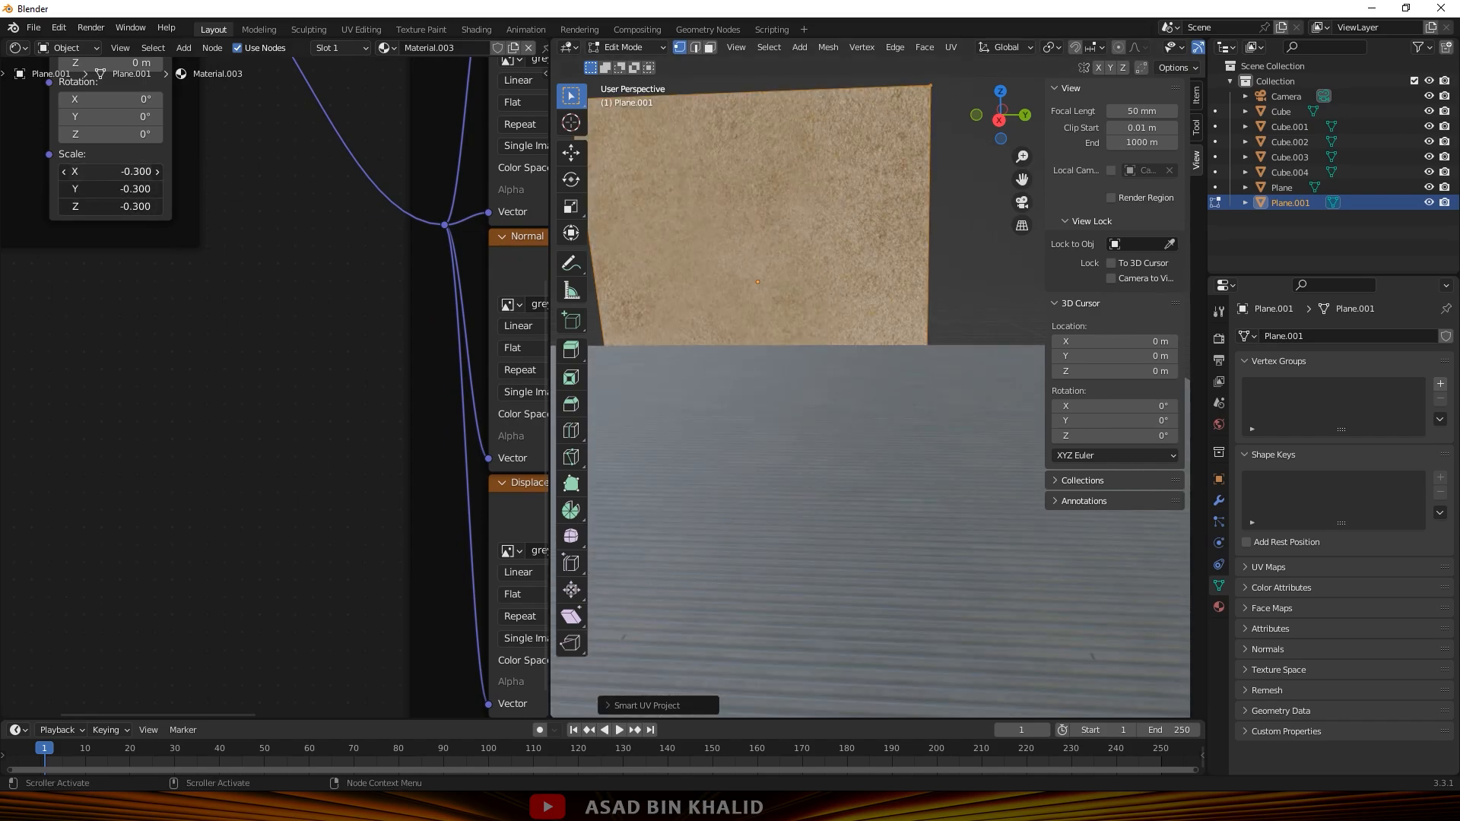
pyautogui.scroll(-3, 650, 152)
pyautogui.scroll(-3, 685, 479)
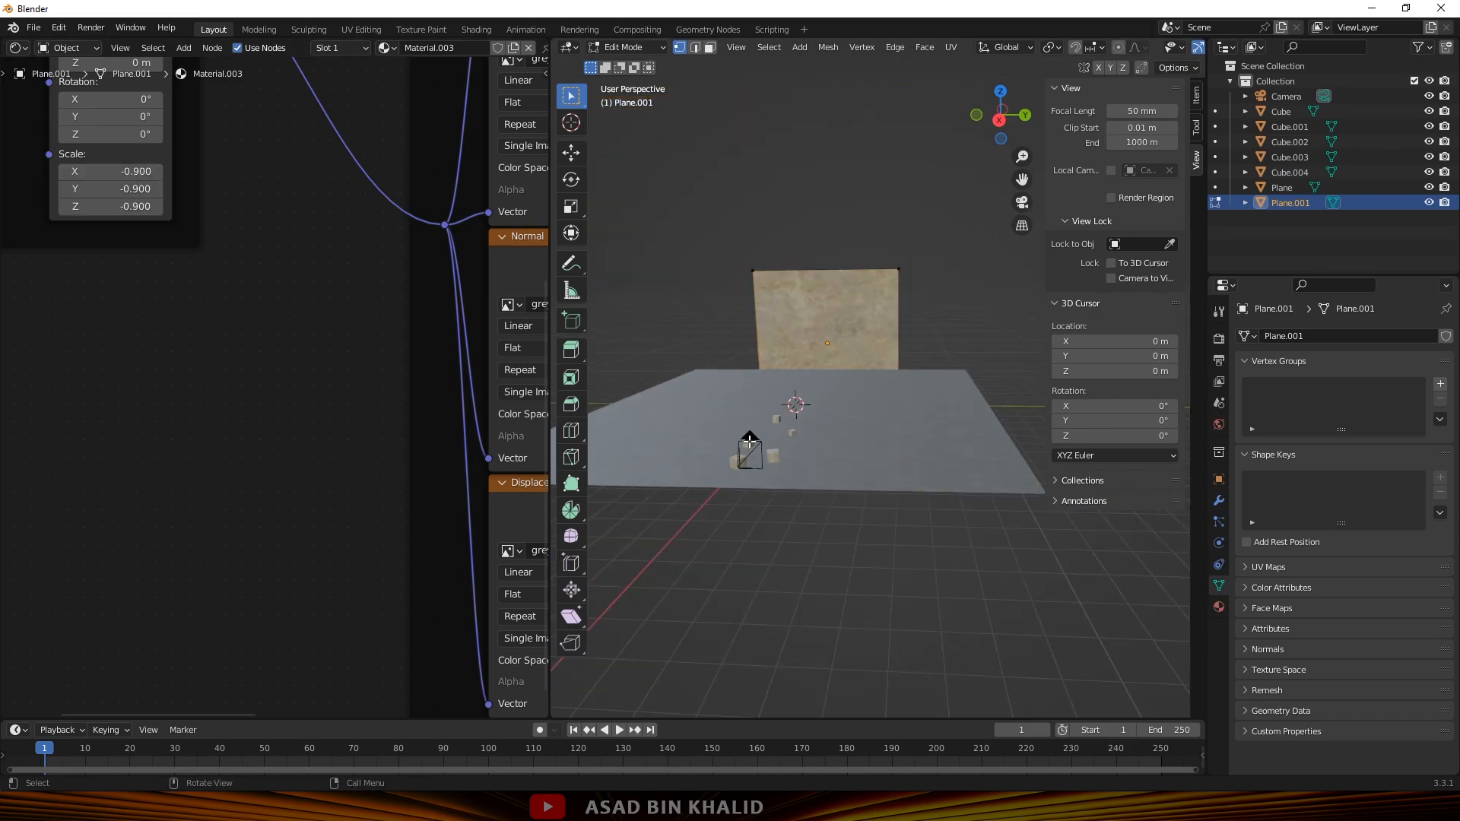
pyautogui.press('Tab')
# Return to the camera's view and scale up the backdrop plane until it spans the full width of the camera frame.
pyautogui.click(751, 439)
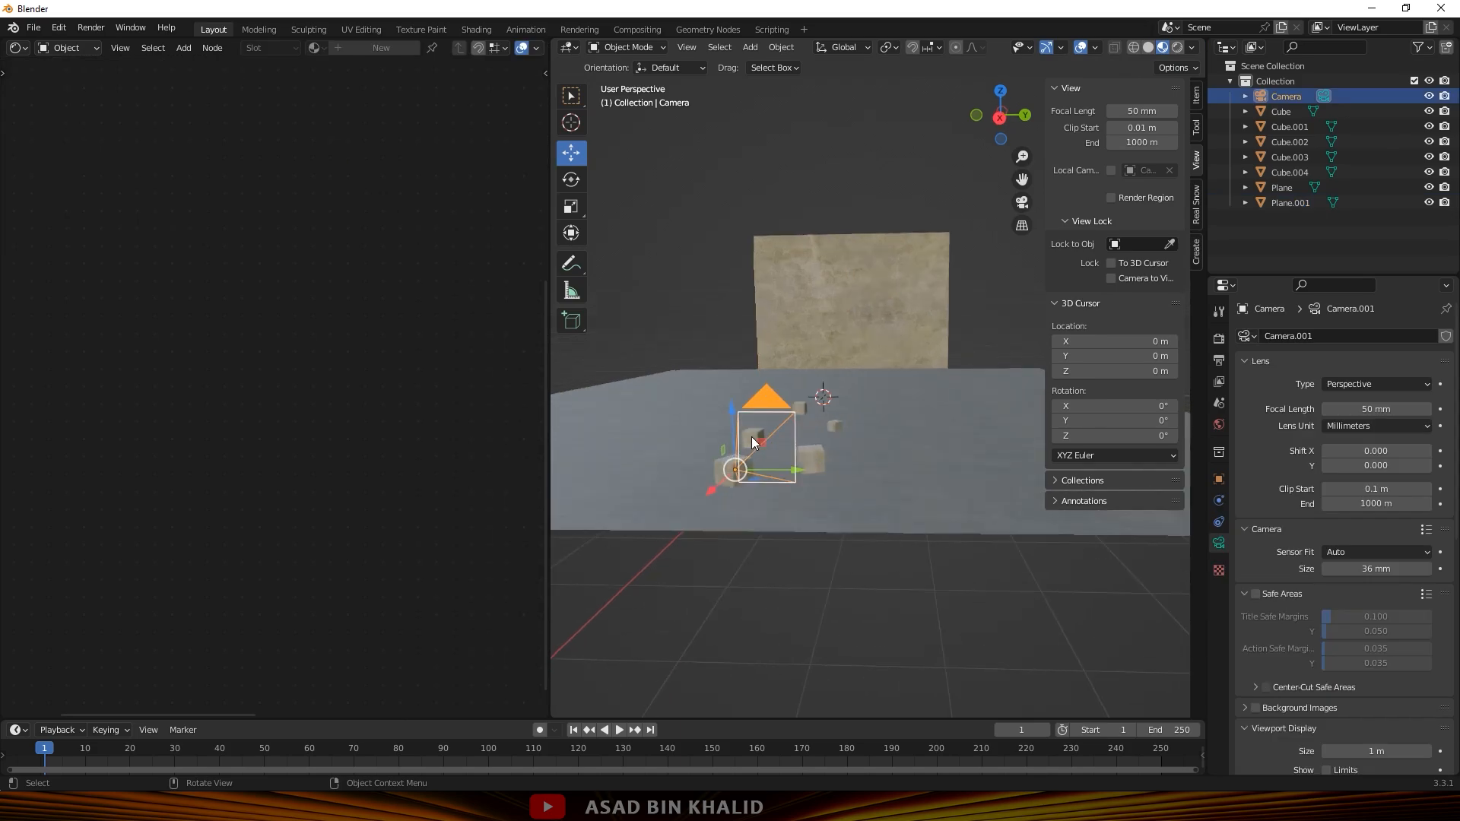
pyautogui.press('ctrl+KP_0')
pyautogui.click(901, 413)
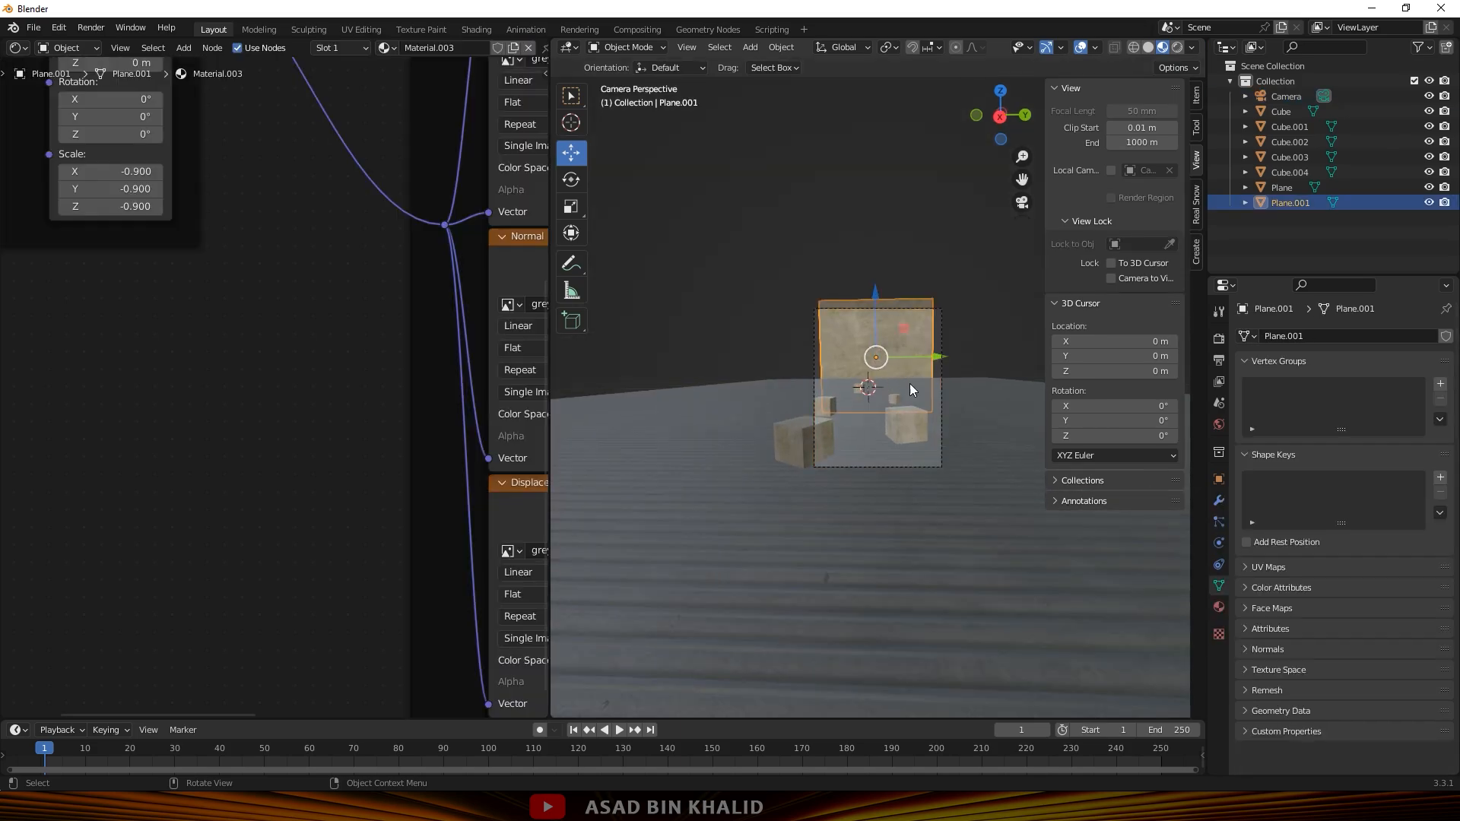
pyautogui.press('s')
pyautogui.click(953, 394)
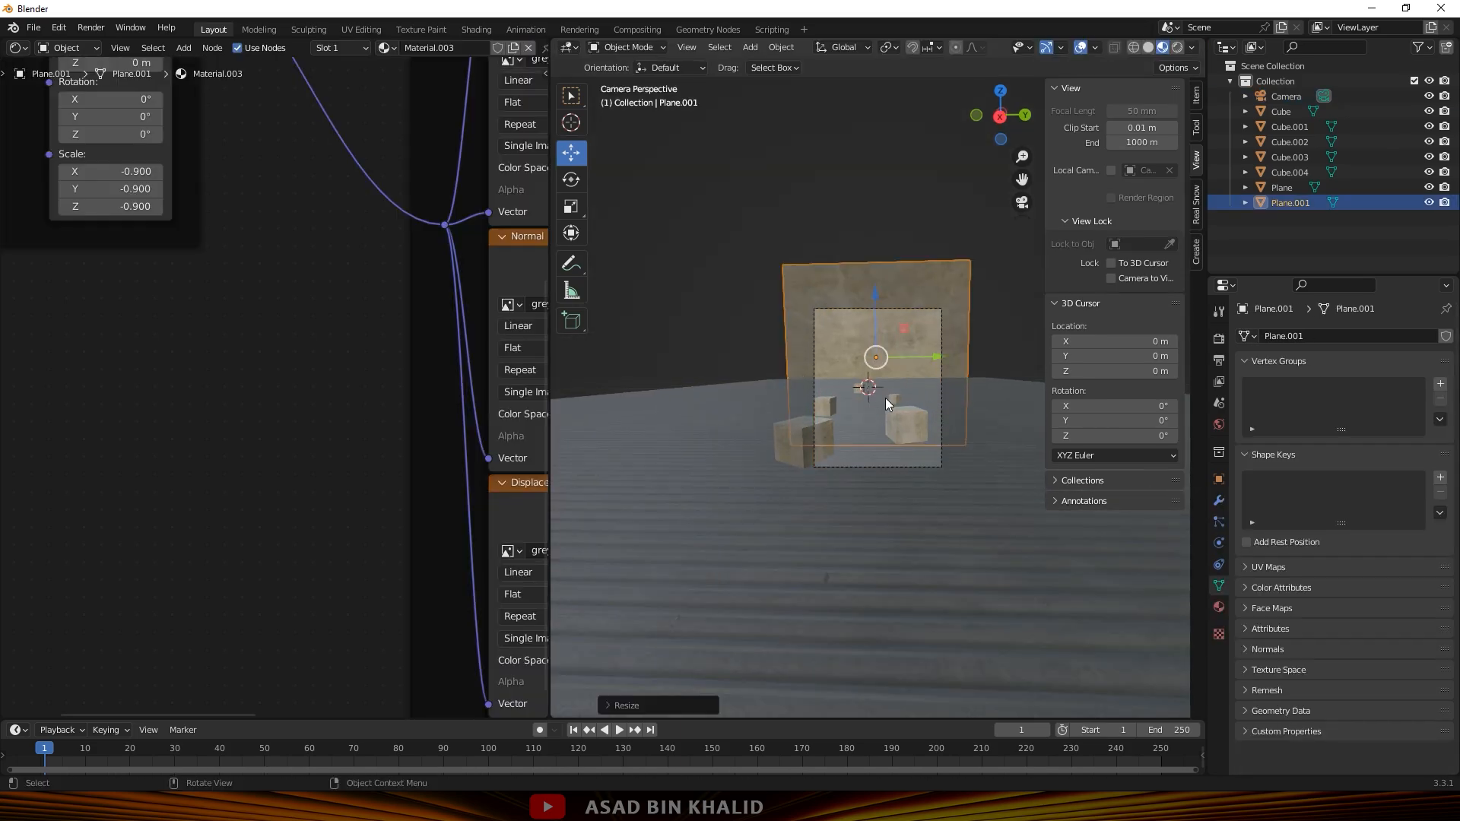
# Deselect the backdrop and set the output's vertical resolution to 1512 px.
pyautogui.scroll(1, 883, 417)
pyautogui.click(886, 228)
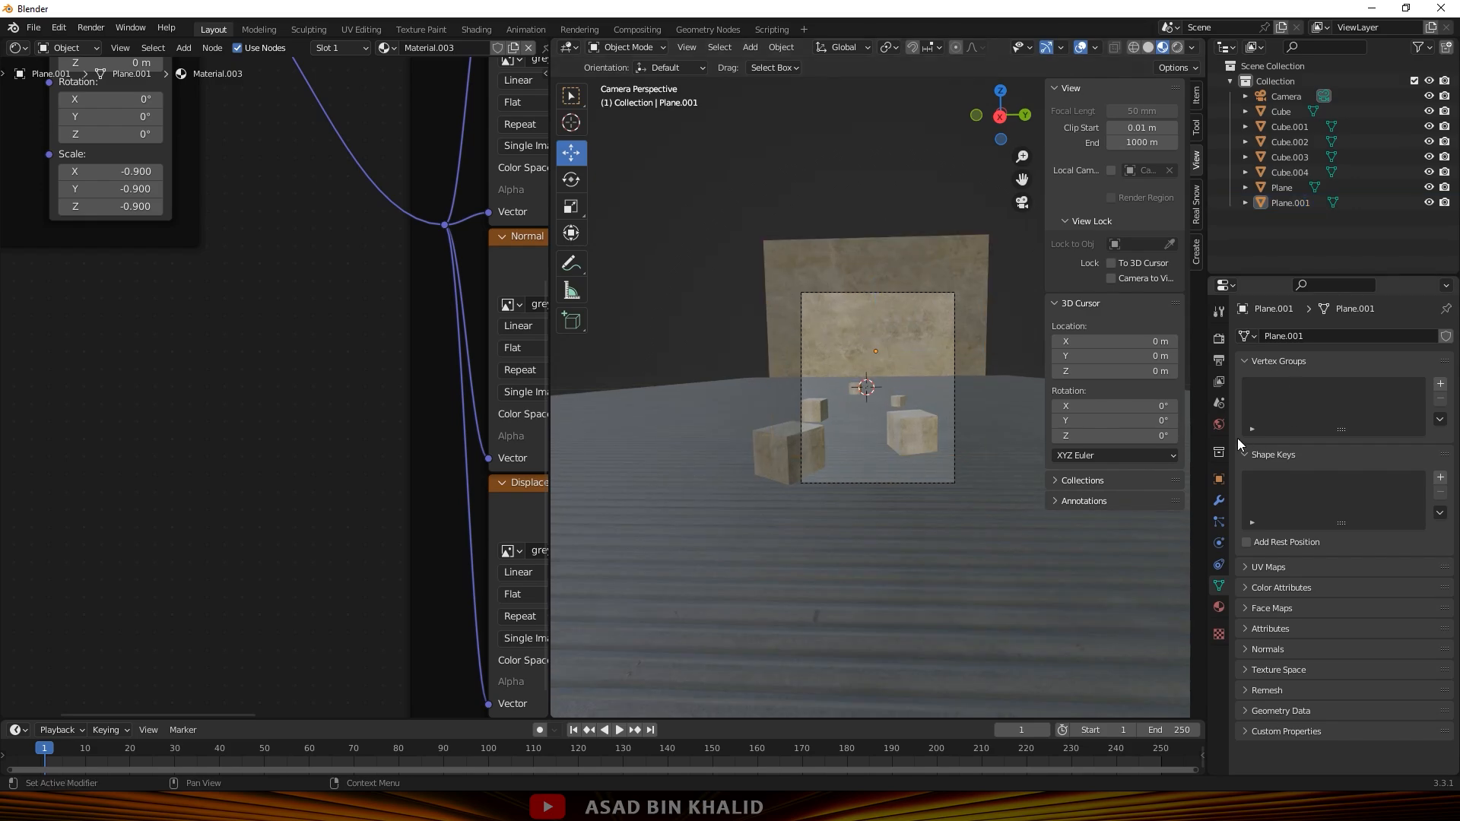
pyautogui.click(1219, 381)
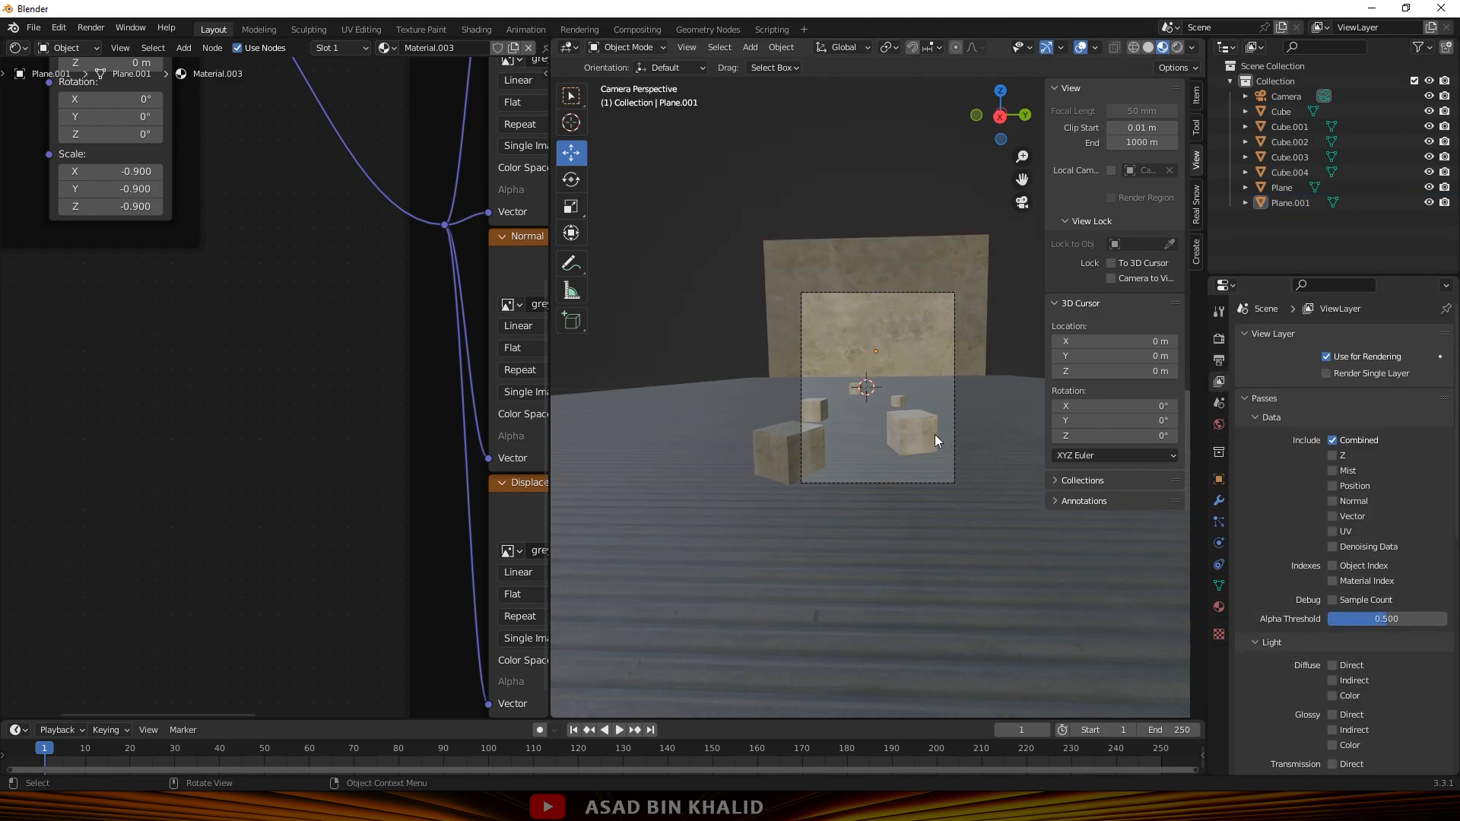
pyautogui.click(1219, 359)
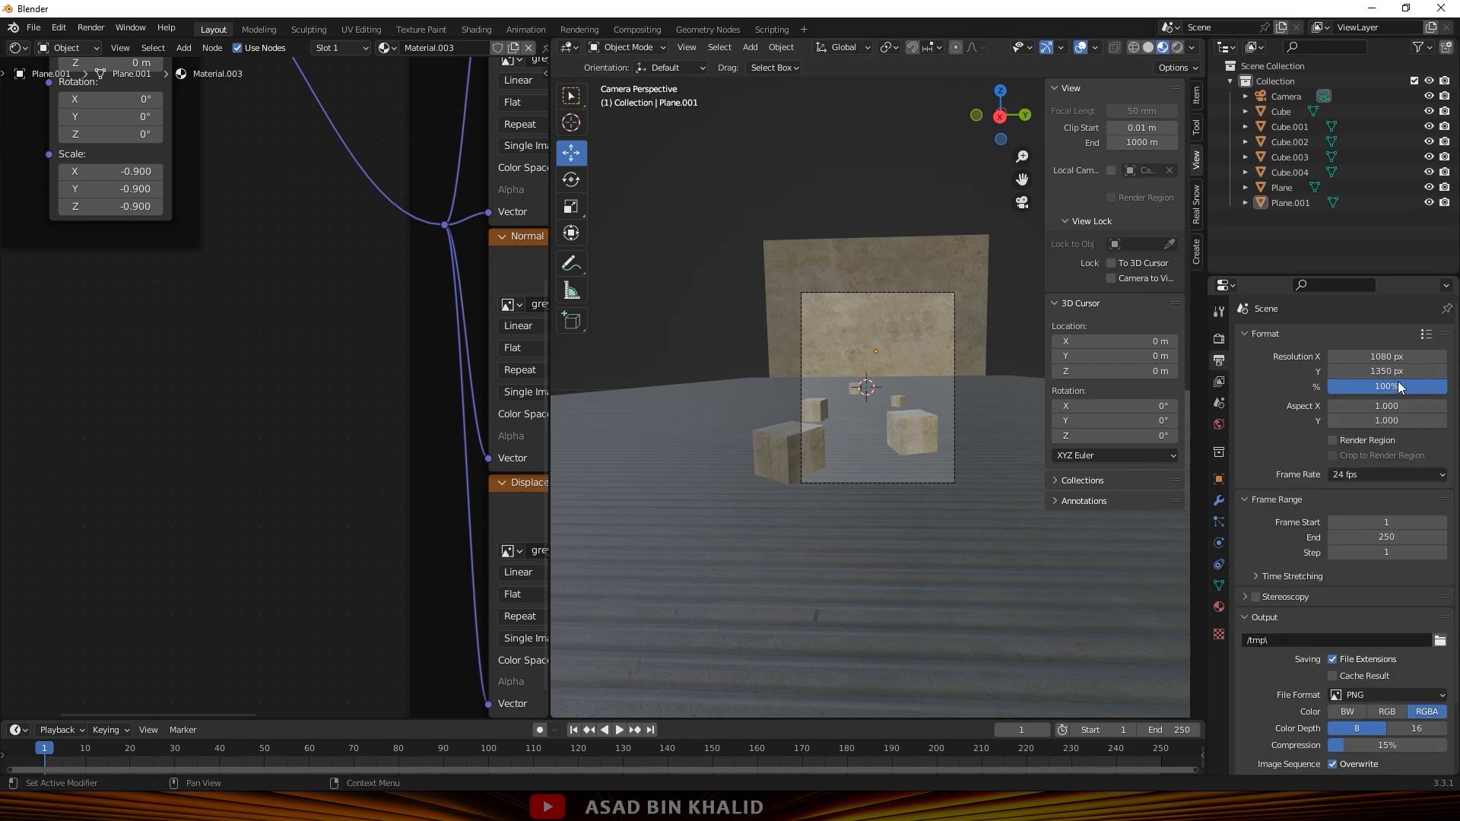
pyautogui.moveTo(1386, 371); pyautogui.dragTo(1443, 370)
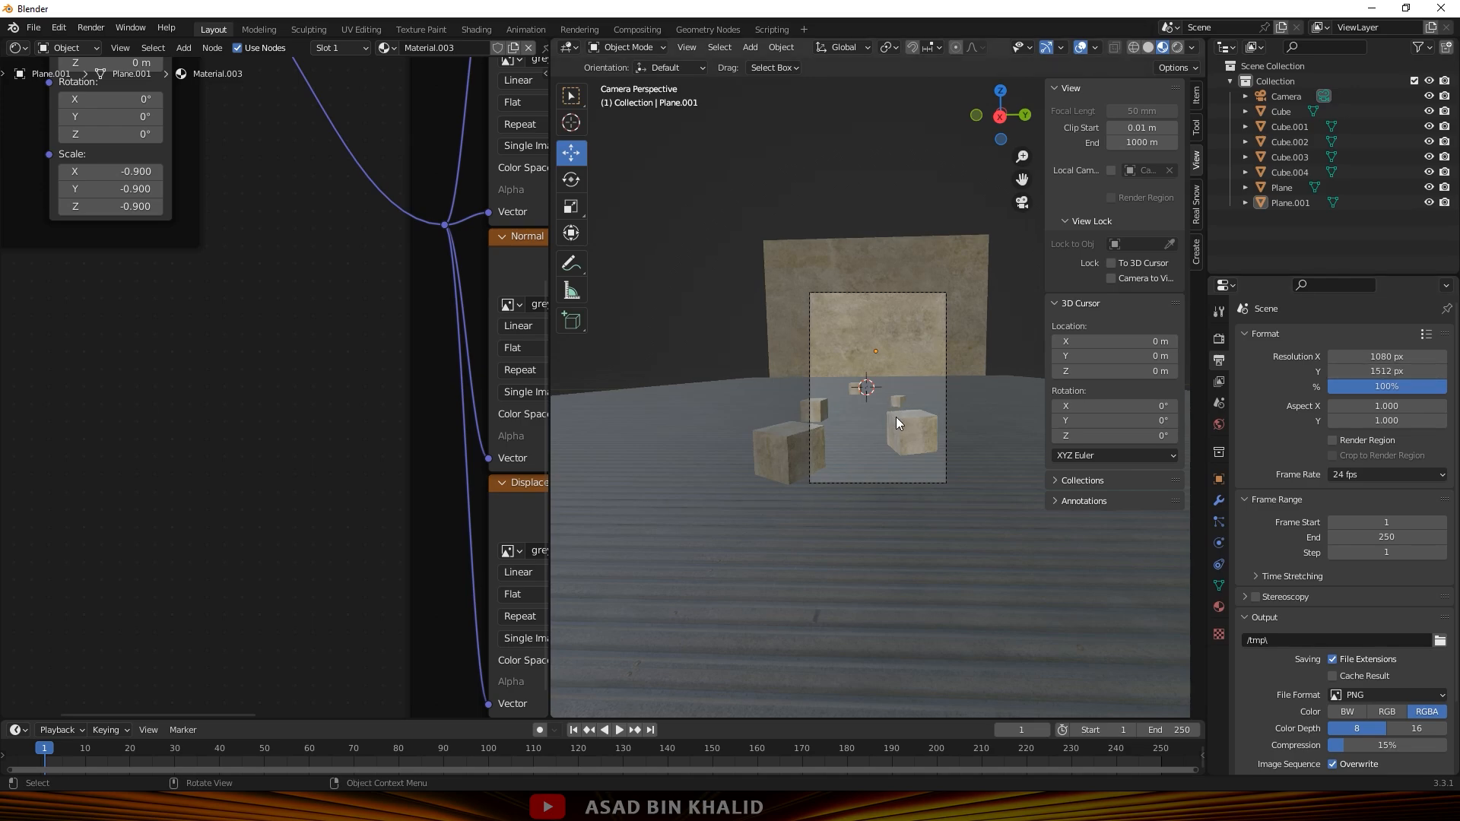
# Turn on the To 3D Cursor and Camera to View locks and orbit the camera slightly around the scene.
pyautogui.moveTo(892, 408)
pyautogui.keyDown('shift'); pyautogui.mouseDown(button='middle')
pyautogui.moveTo(906, 409)
pyautogui.moveTo(895, 403)
pyautogui.mouseUp(button='middle'); pyautogui.keyUp('shift')
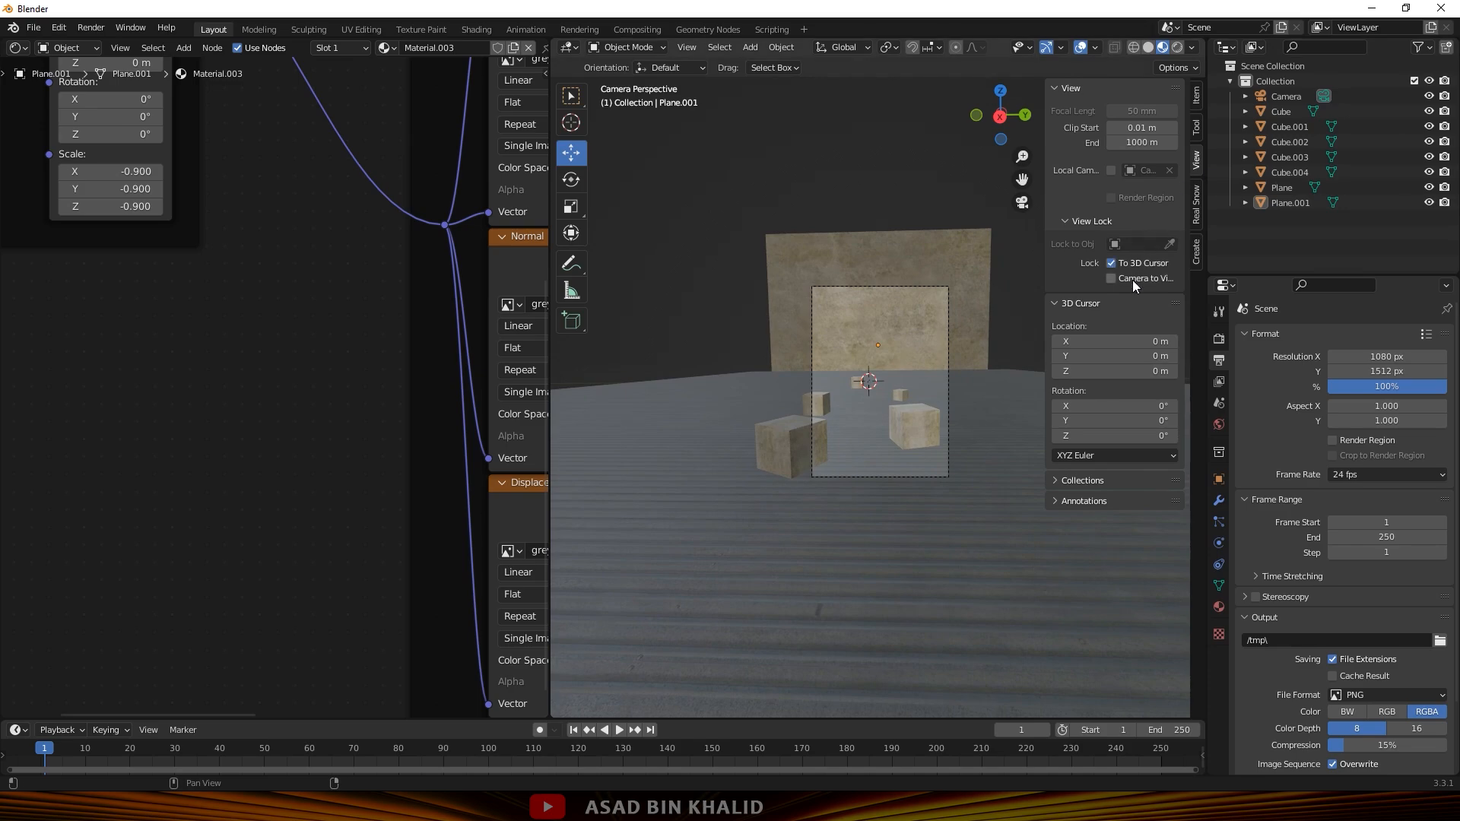
pyautogui.click(1133, 279)
pyautogui.moveTo(912, 412); pyautogui.dragTo(910, 422)
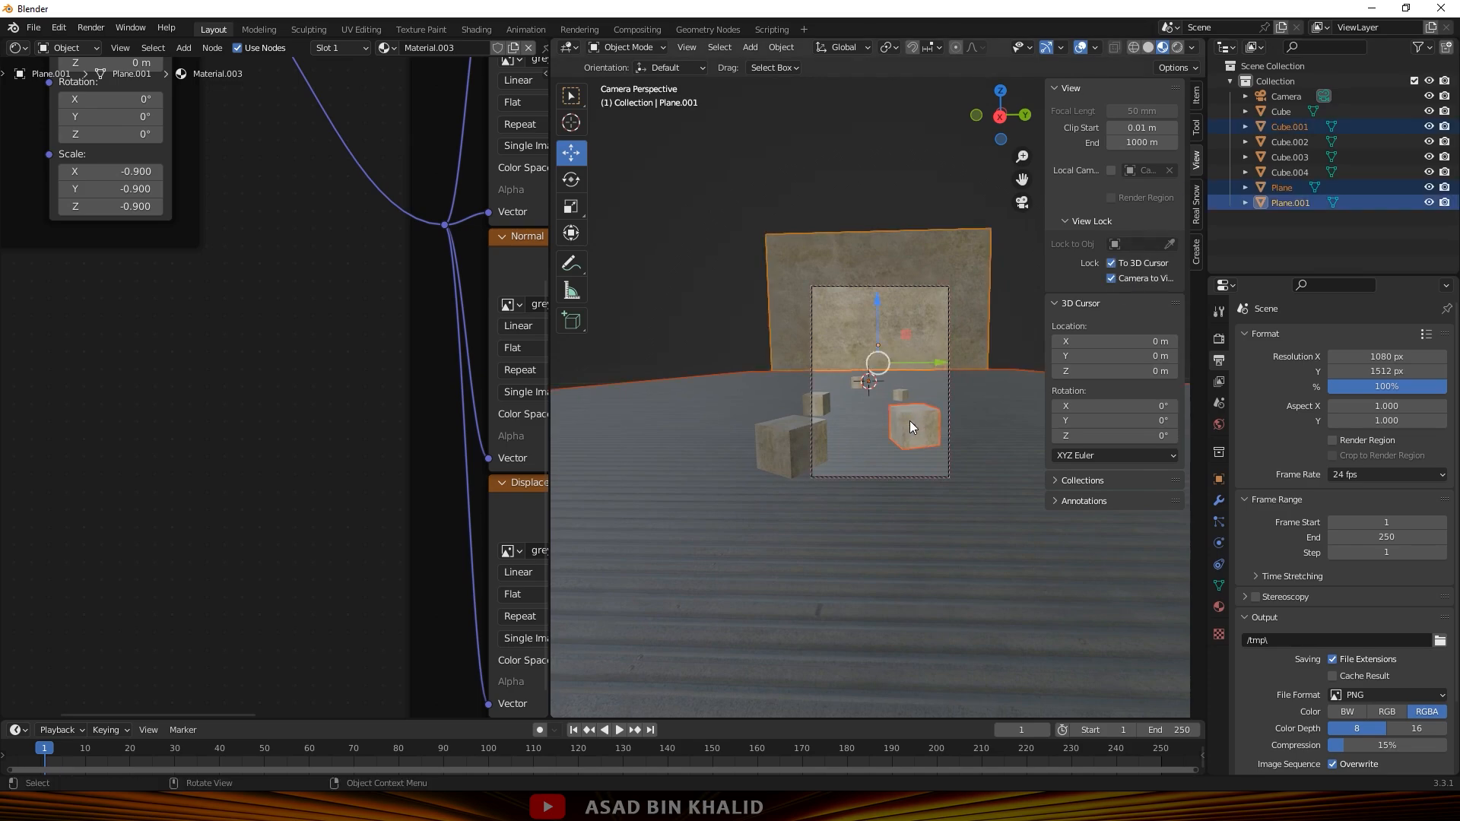
pyautogui.click(884, 337)
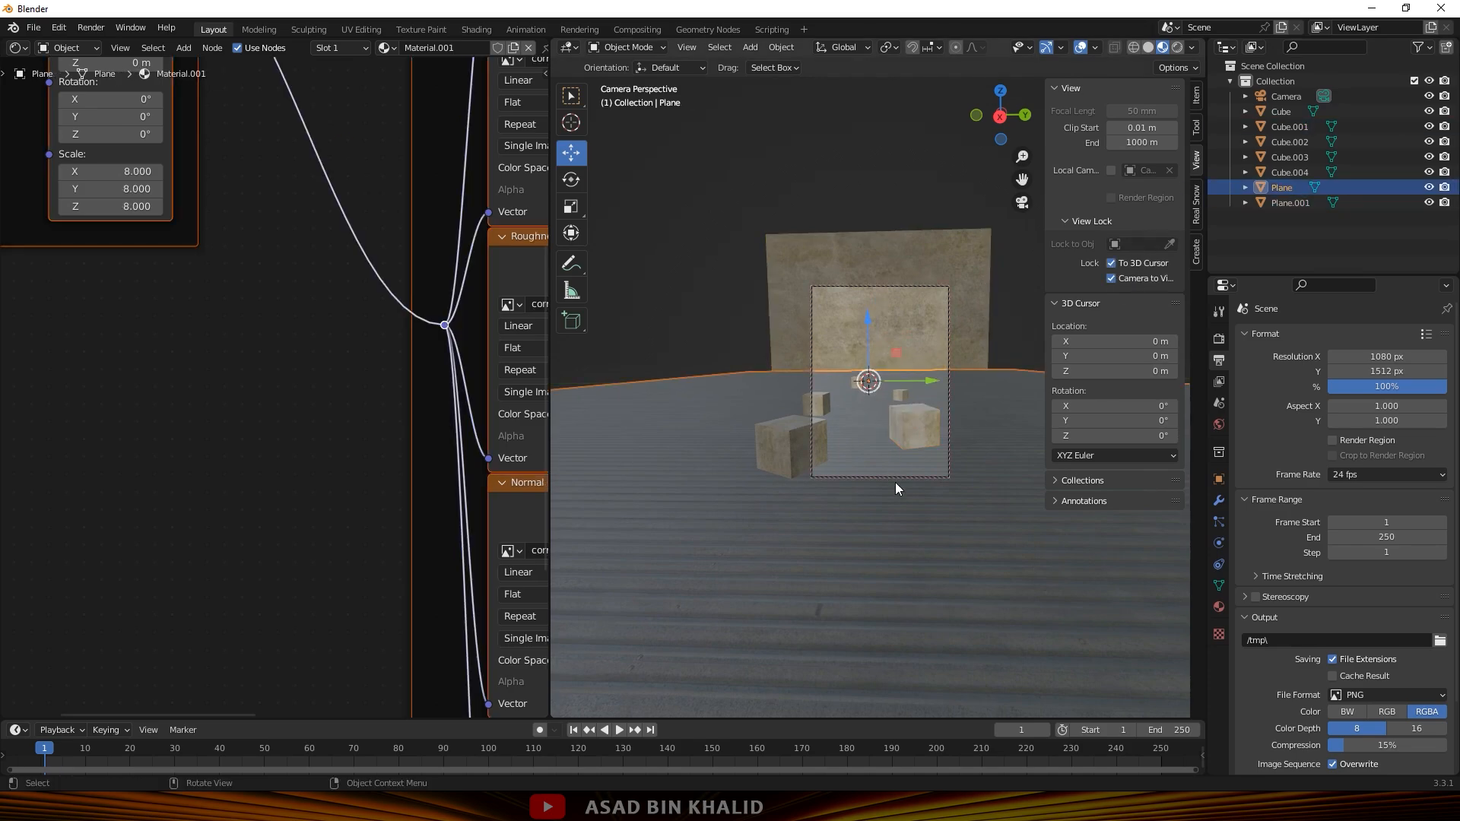
pyautogui.scroll(3, 910, 571)
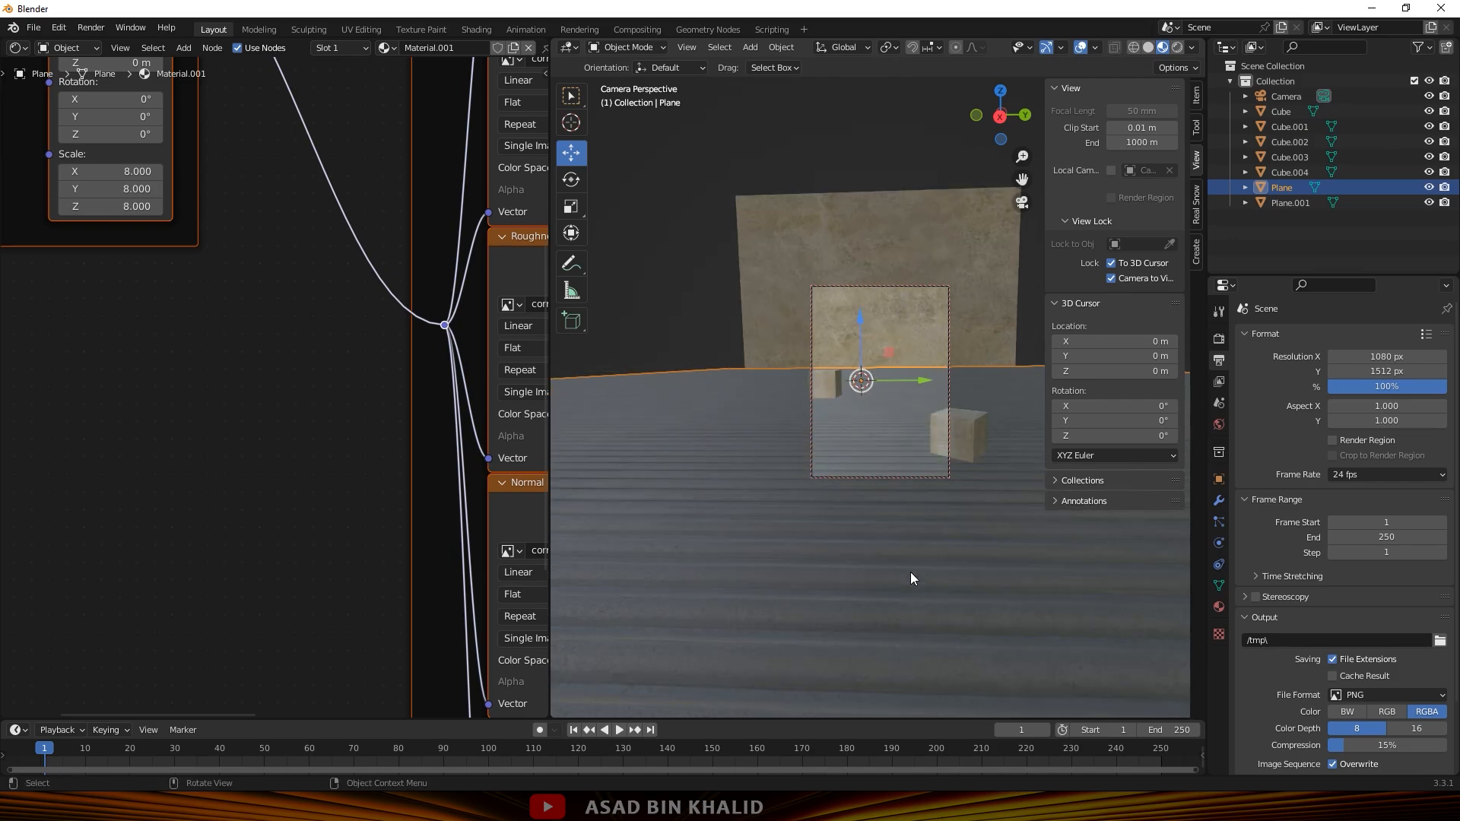
pyautogui.scroll(-2, 875, 503)
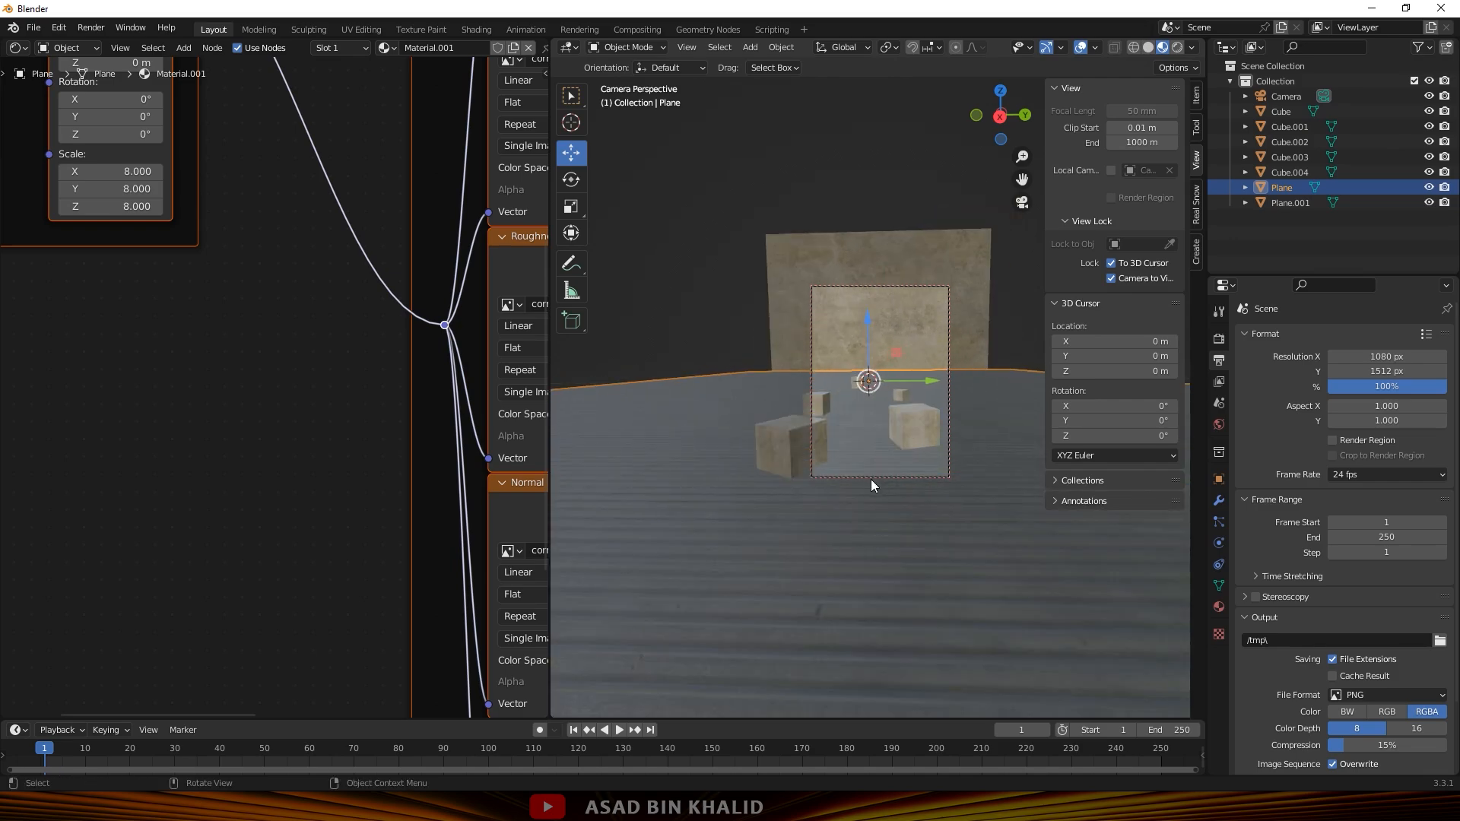
pyautogui.moveTo(869, 441); pyautogui.dragTo(878, 461)
pyautogui.moveTo(865, 433); pyautogui.dragTo(865, 434, button='middle')
pyautogui.press('shift')
pyautogui.click(916, 451)
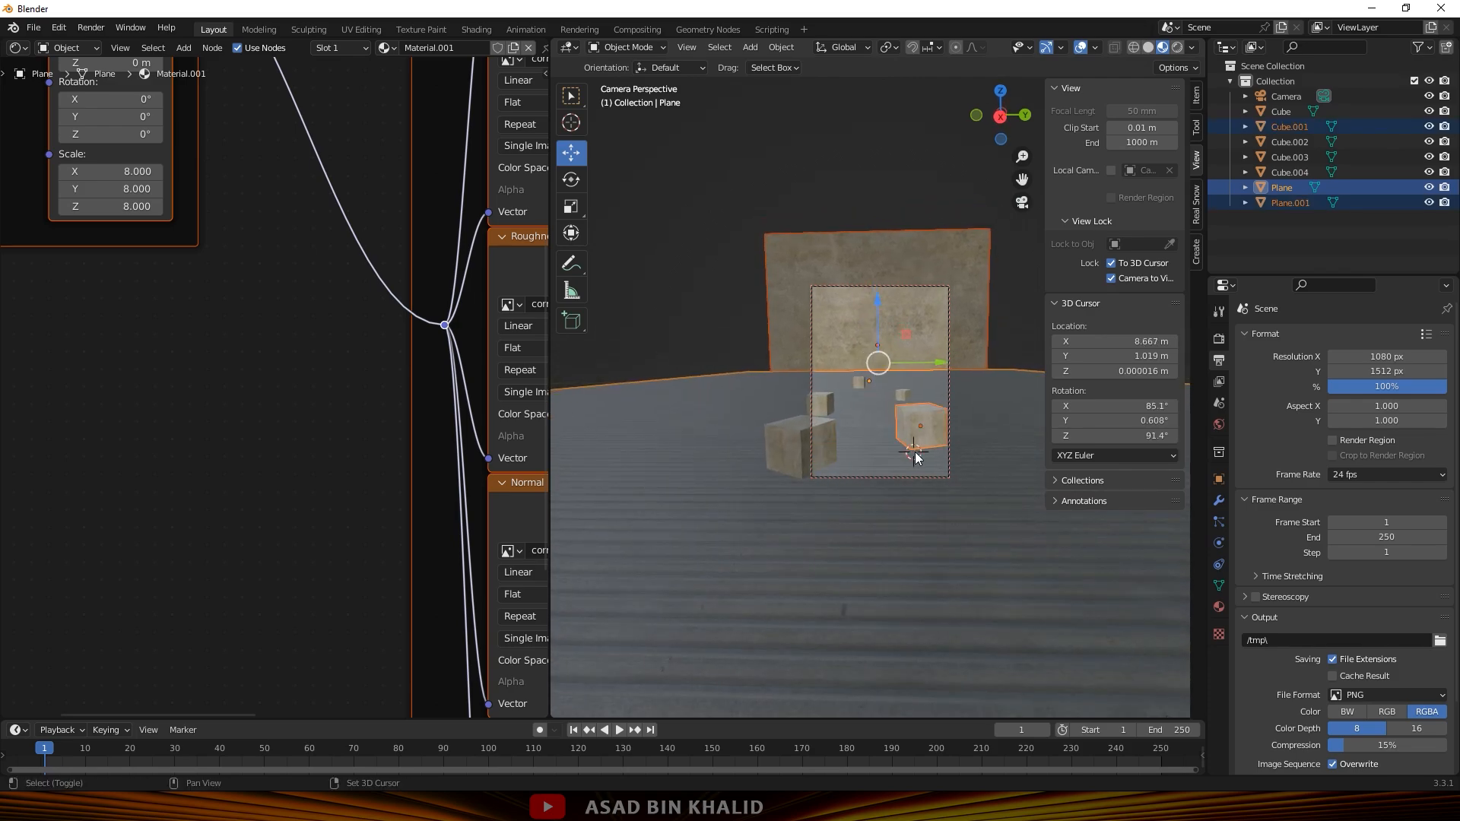
# Place the 3D cursor on the ground behind the cubes, at about X -1.67 m, Y 0.28 m.
pyautogui.keyDown('shift'); pyautogui.rightClick(914, 452); pyautogui.keyUp('shift')
pyautogui.rightClick(873, 386)
pyautogui.click(876, 387)
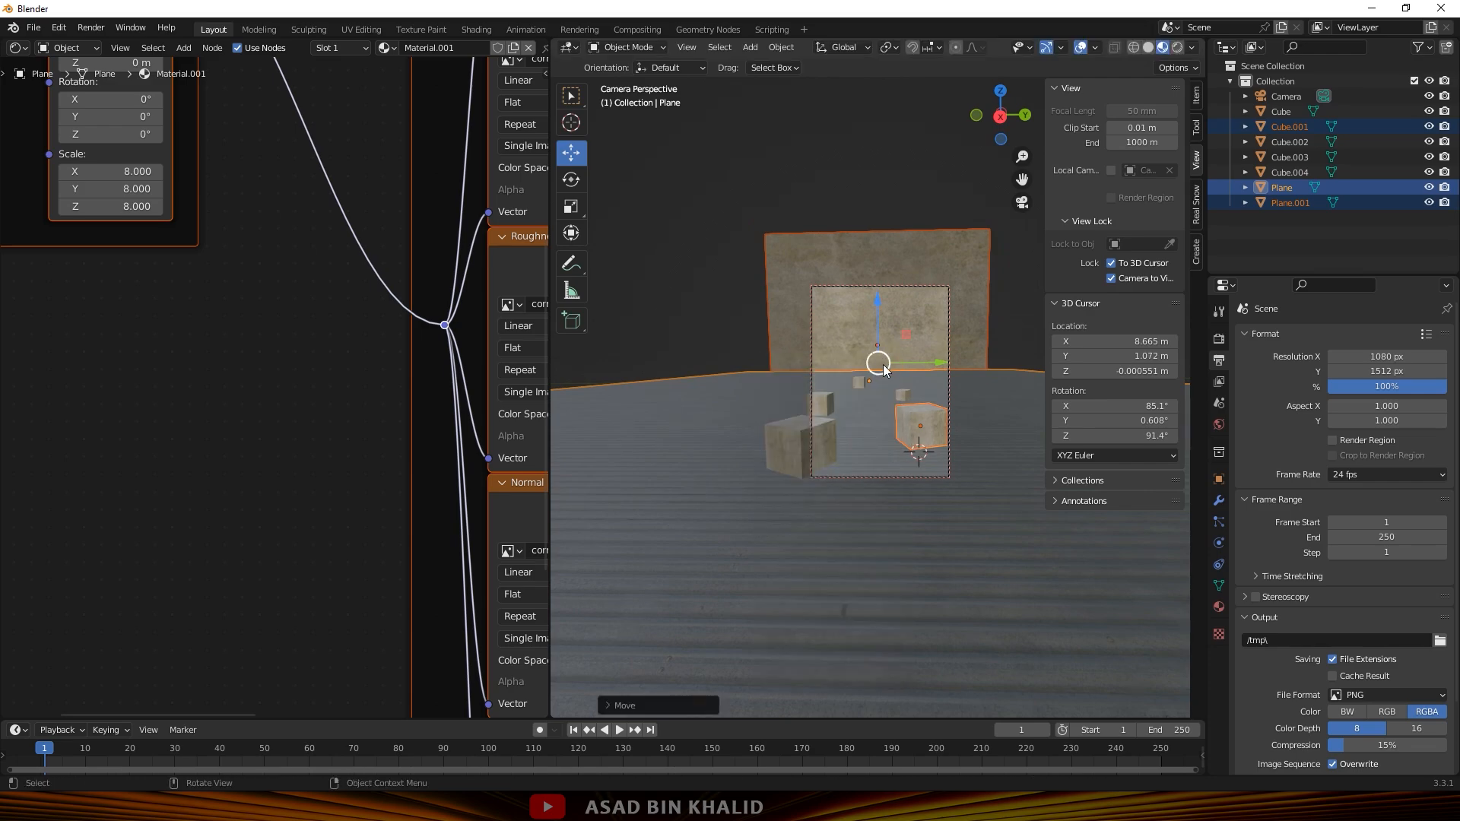
pyautogui.keyDown('shift'); pyautogui.rightClick(873, 385); pyautogui.keyUp('shift')
pyautogui.keyDown('shift'); pyautogui.rightClick(877, 382); pyautogui.keyUp('shift')
# Orbit the camera around the 3D cursor to refine how the cubes and backdrop sit in the frame.
pyautogui.click(944, 231)
pyautogui.hotkey('alt', 'a')
pyautogui.press('b')
pyautogui.moveTo(907, 554); pyautogui.dragTo(878, 527)
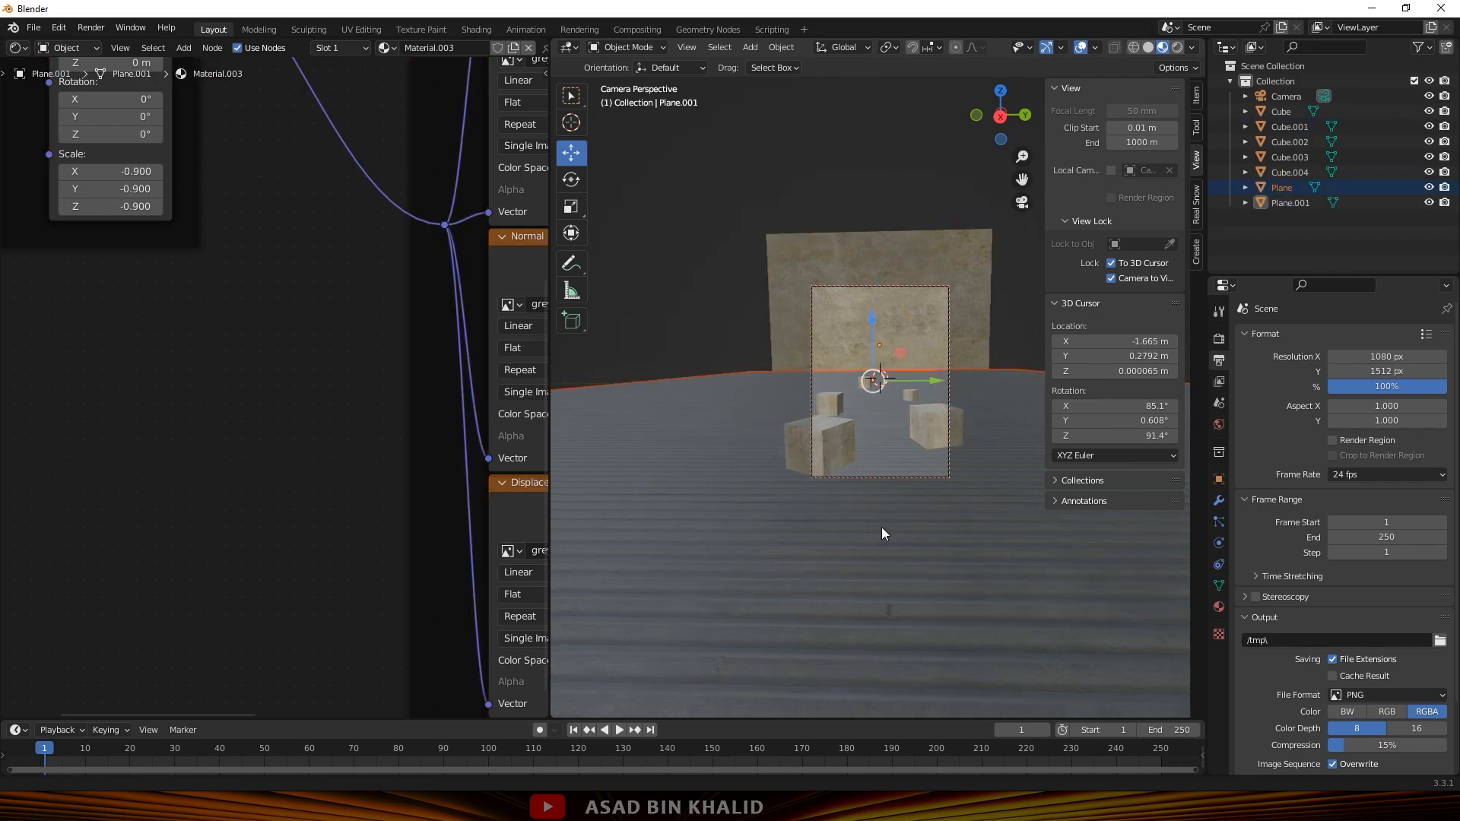
pyautogui.moveTo(875, 527); pyautogui.dragTo(877, 523, button='middle')
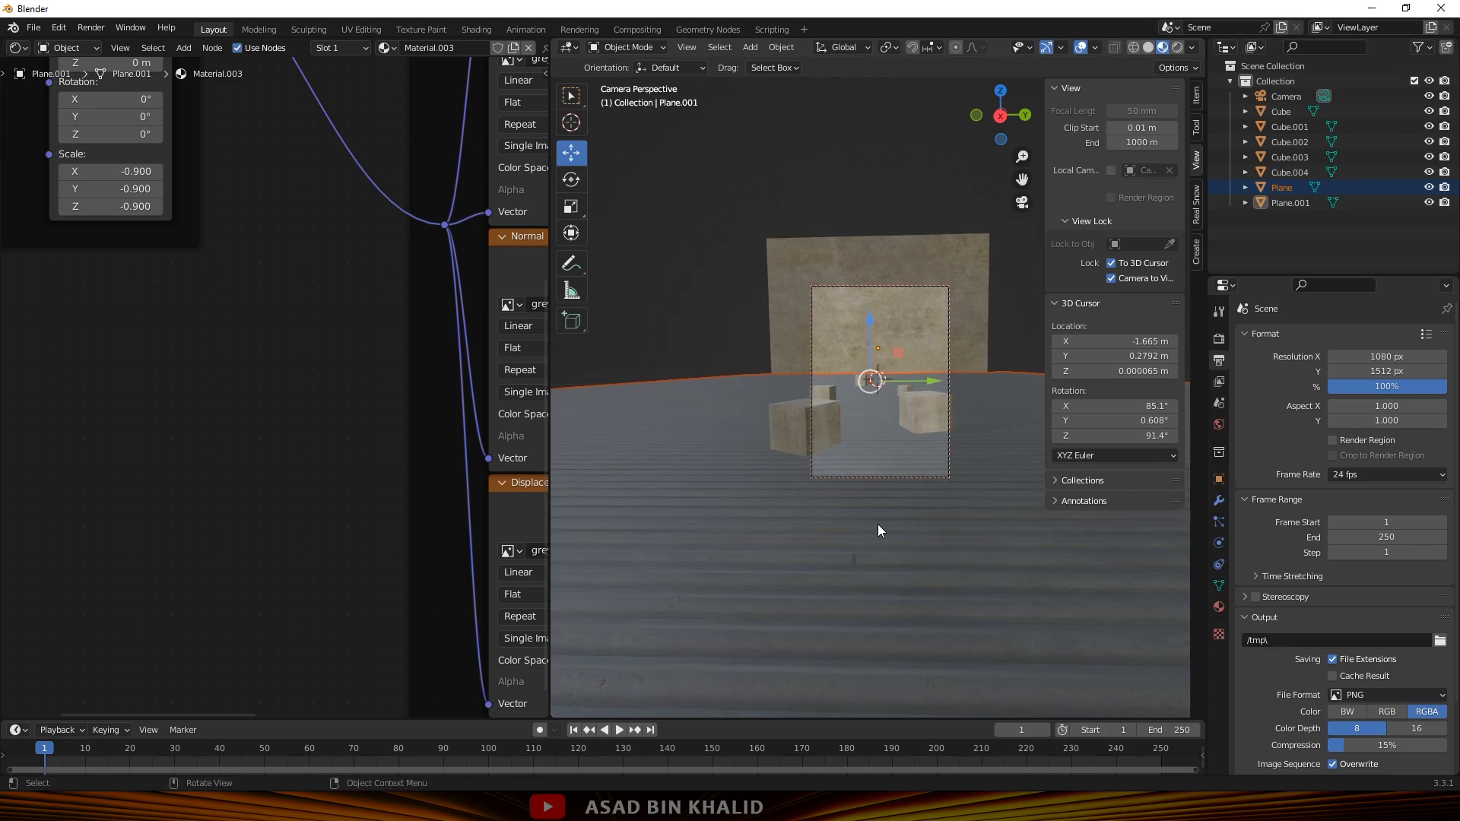
pyautogui.scroll(1, 893, 473)
pyautogui.scroll(-1, 894, 472)
# Move Cube.001 about 0.09 m along Y, further out of the camera frame, and deselect everything.
pyautogui.click(916, 415)
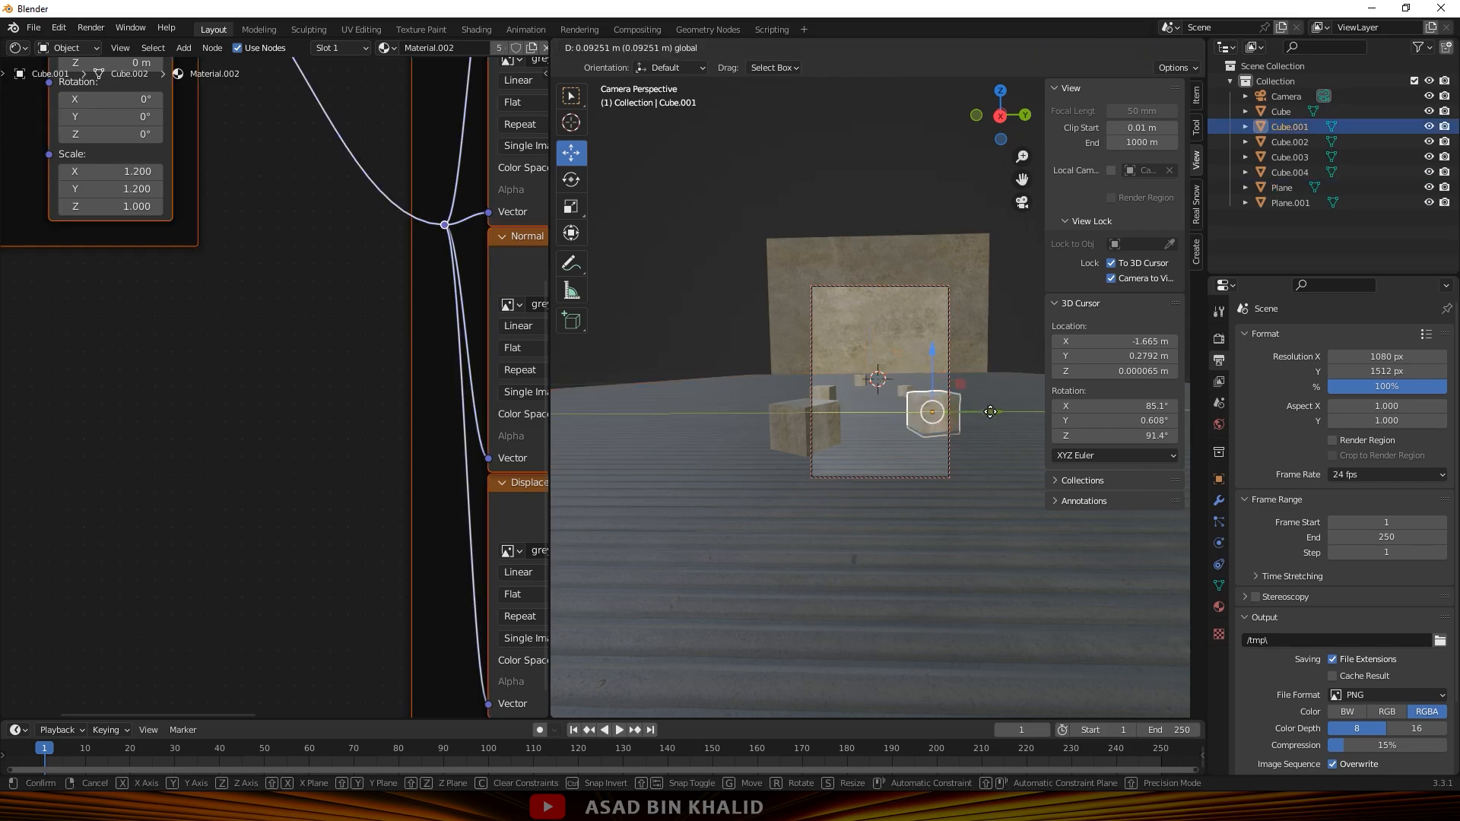
pyautogui.click(897, 342)
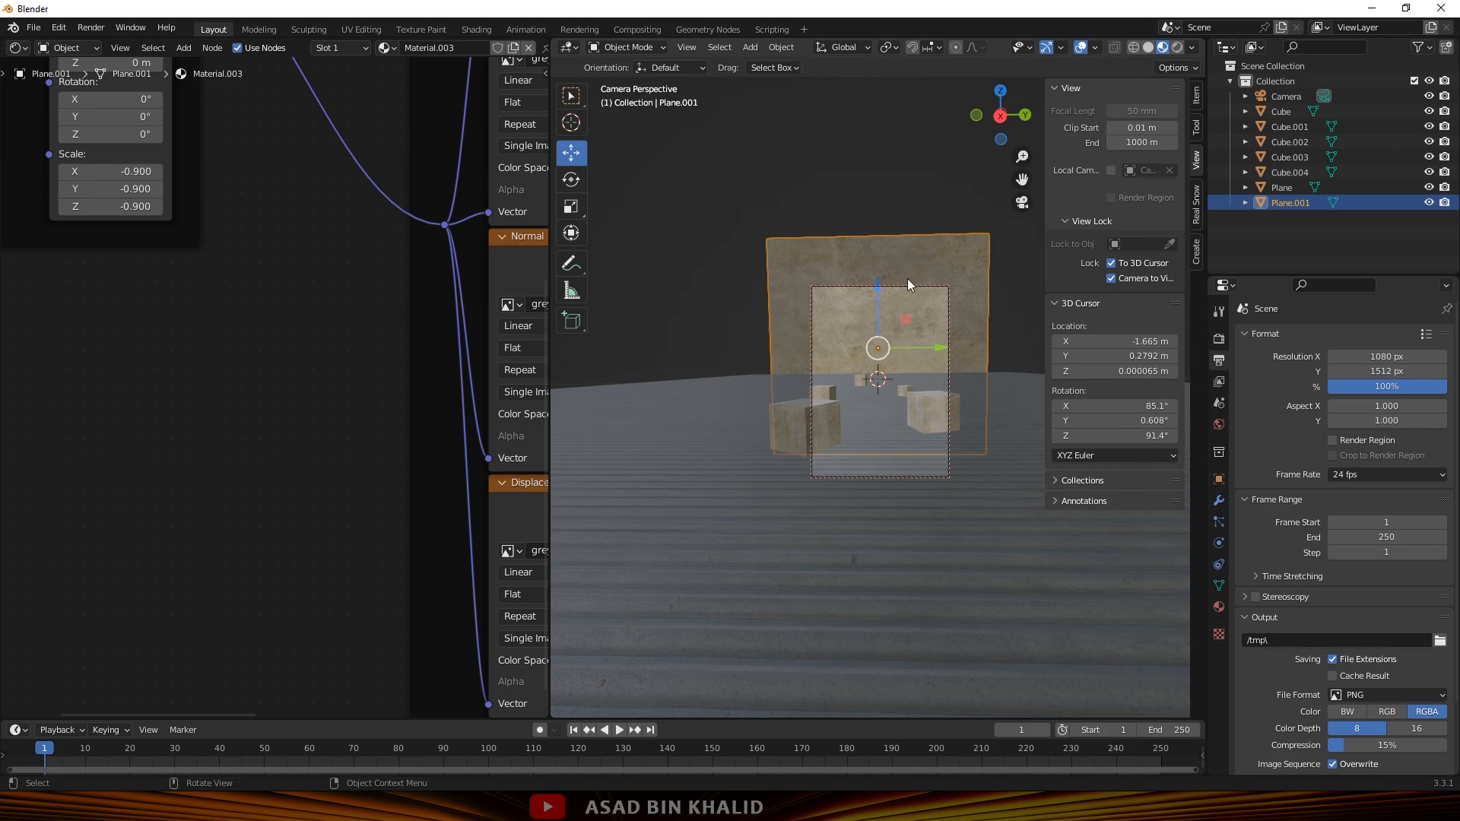
pyautogui.click(839, 161)
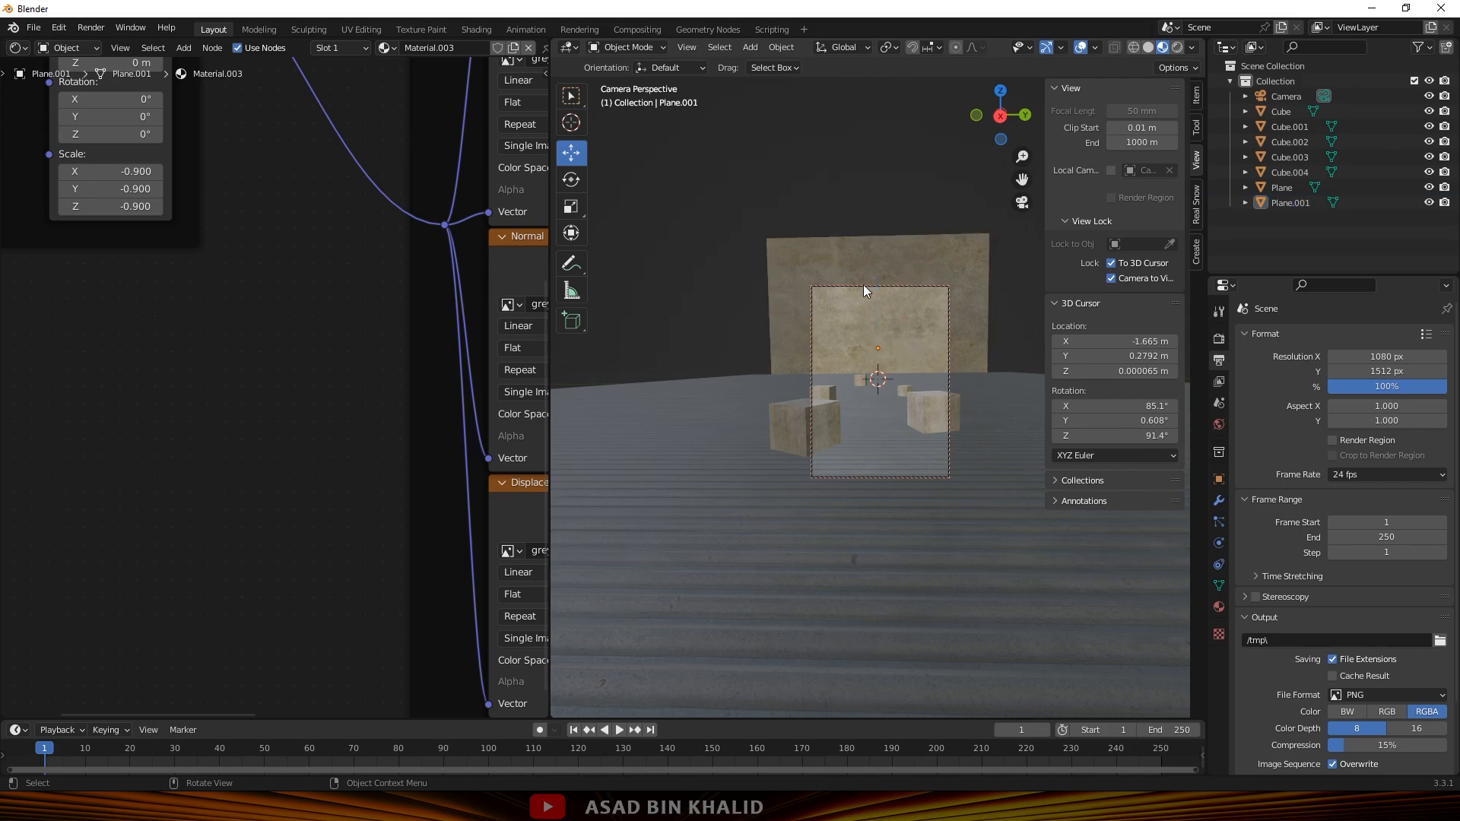
# Add a cube at the 3D cursor and stretch it along Z into a tall block.
pyautogui.hotkey('shift', 'a')
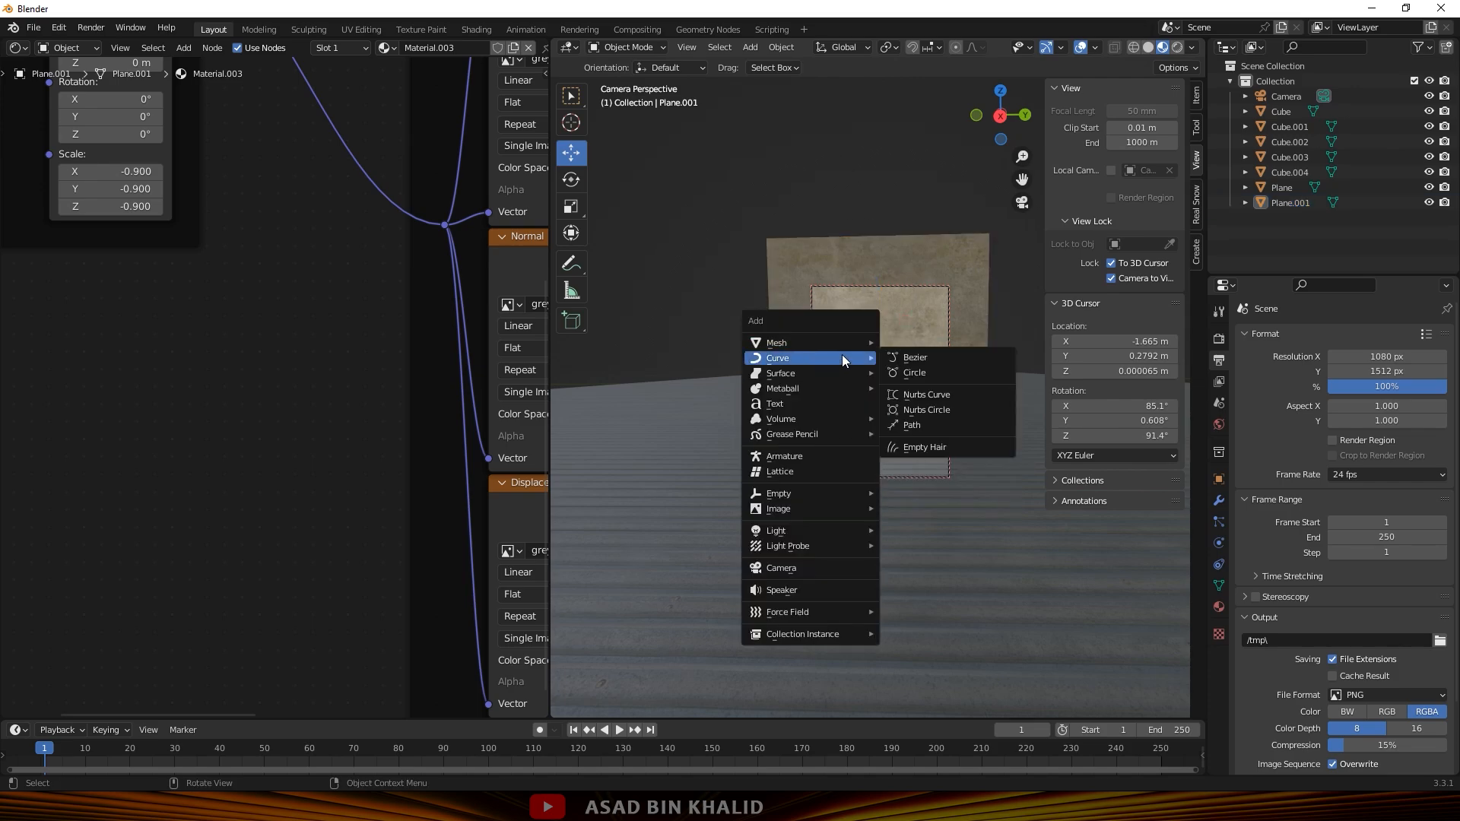
pyautogui.moveTo(825, 343)
pyautogui.click(915, 358)
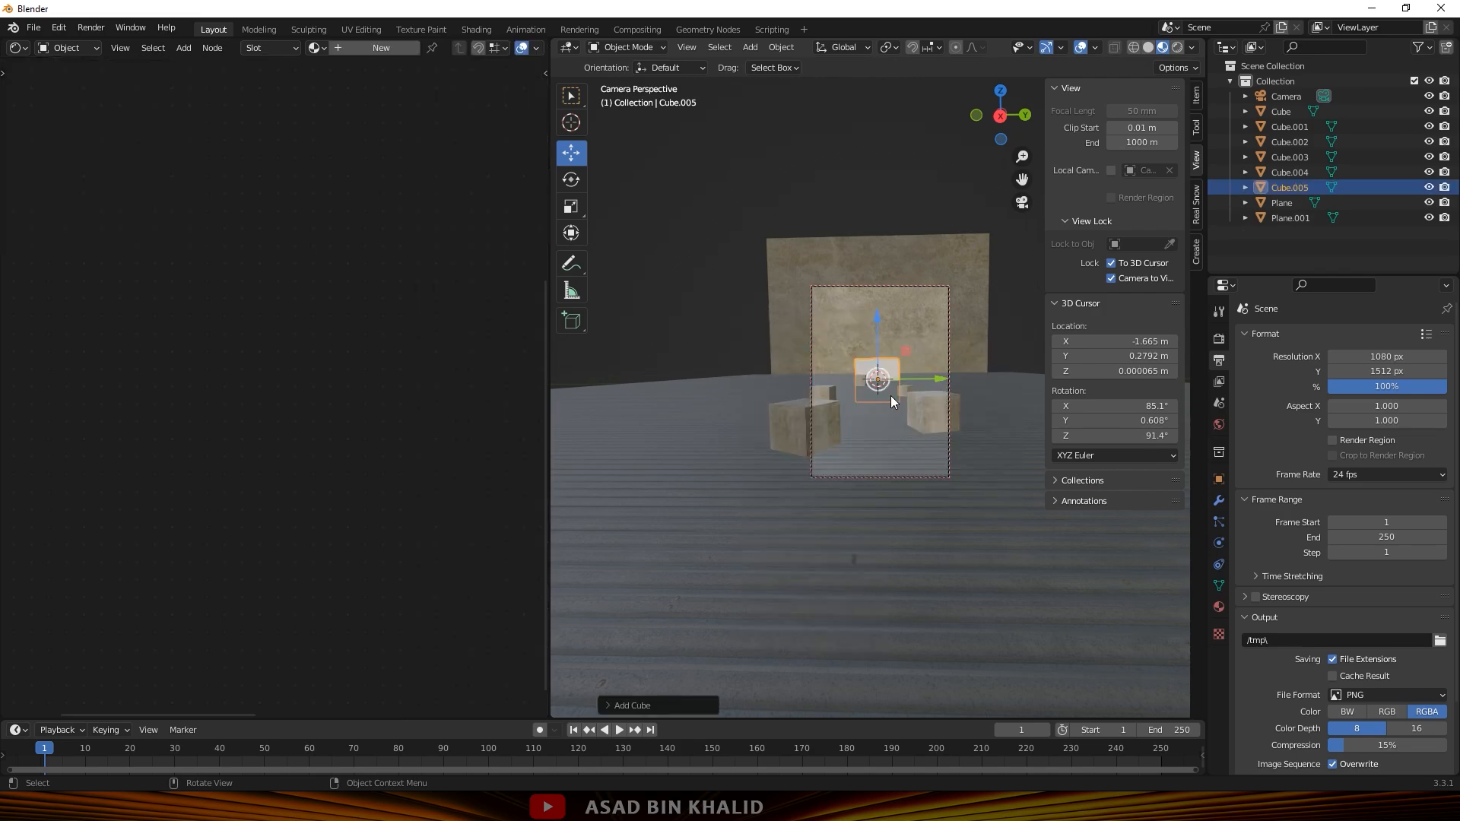
pyautogui.press('s')
pyautogui.press('z')
pyautogui.click(900, 498)
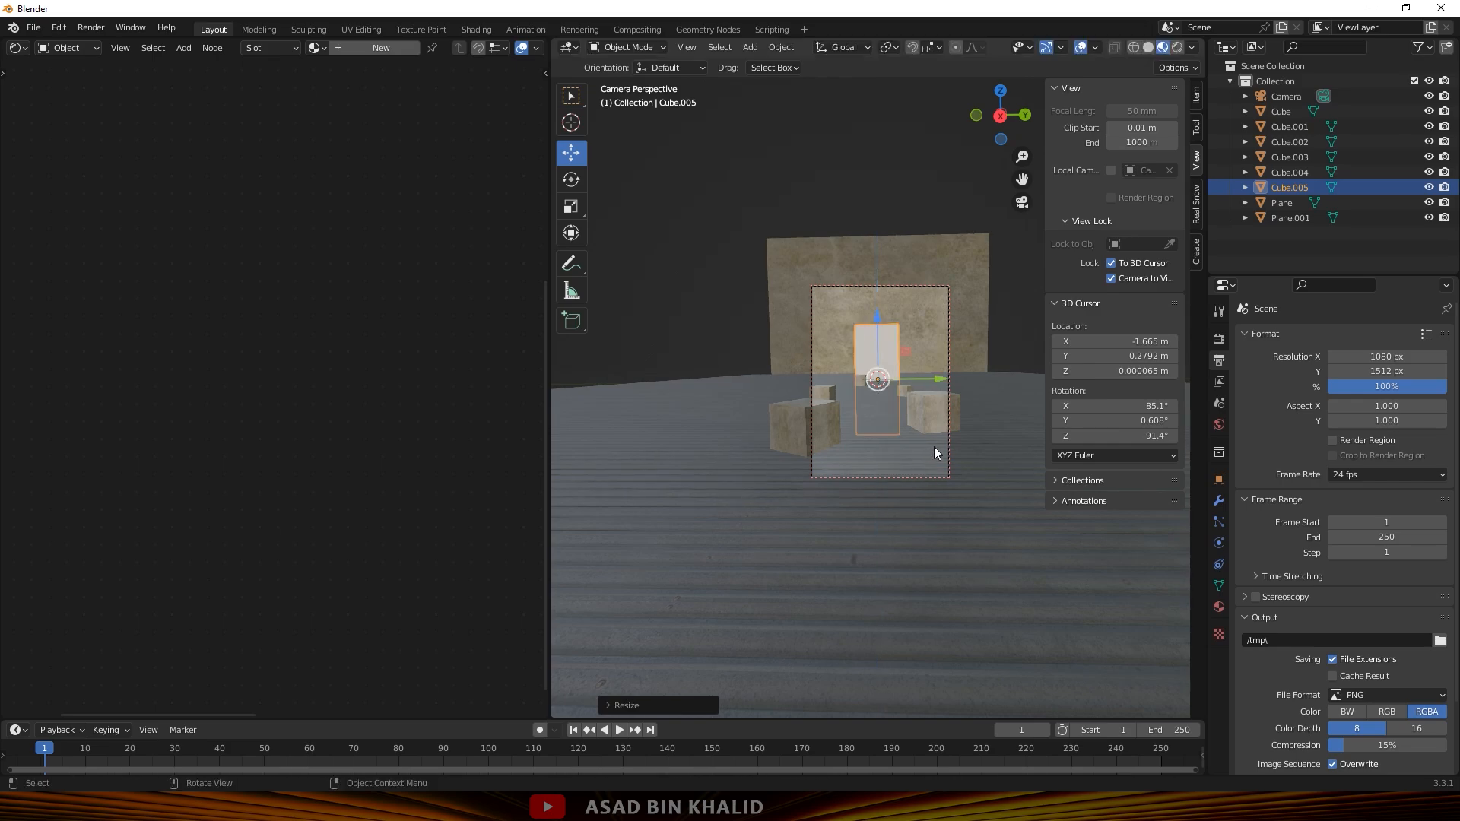
# Raise the tall block along Z and scale it down uniformly in front of the backdrop.
pyautogui.moveTo(882, 325); pyautogui.dragTo(877, 300)
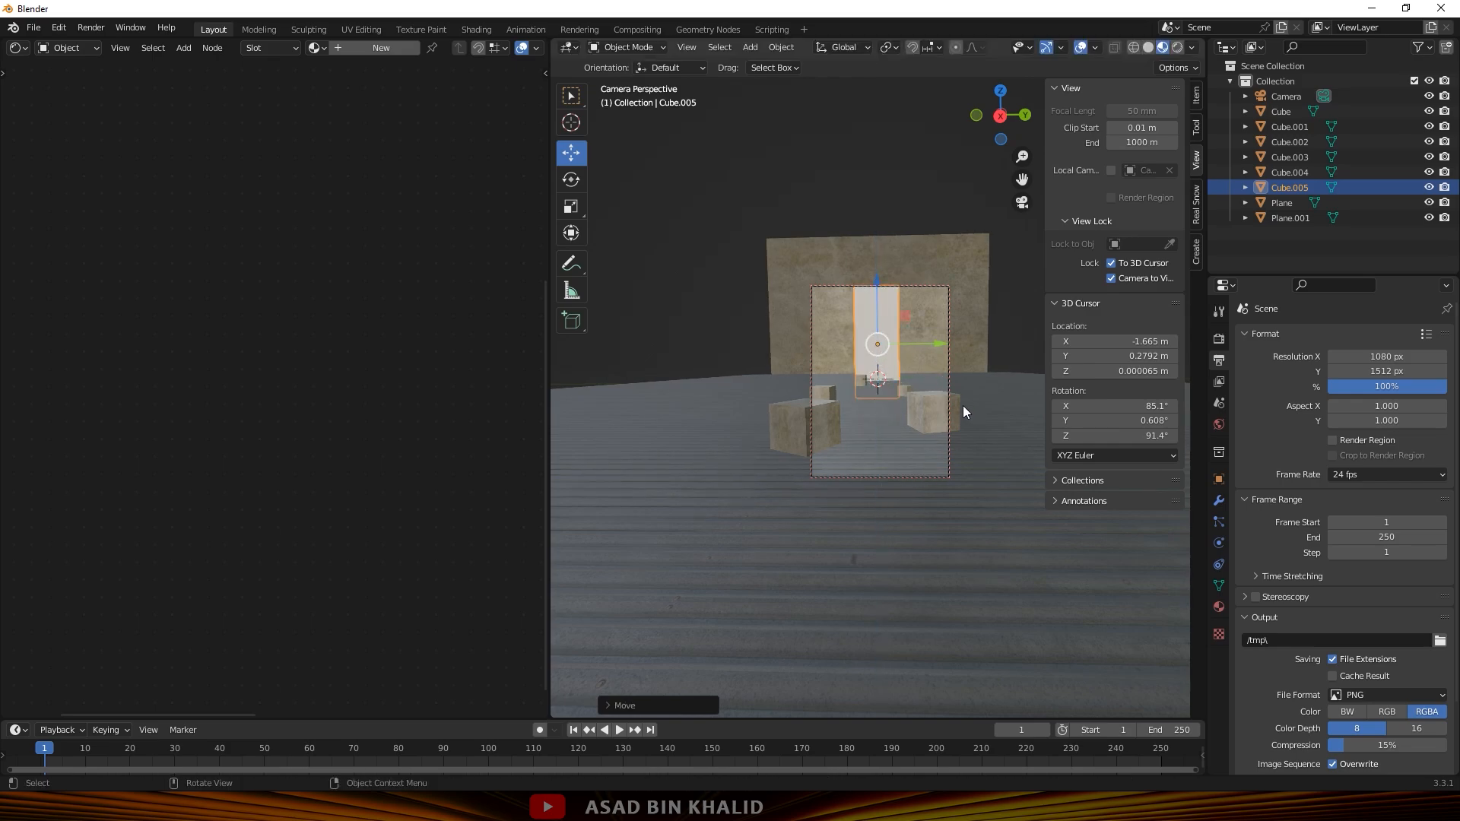
pyautogui.press('s')
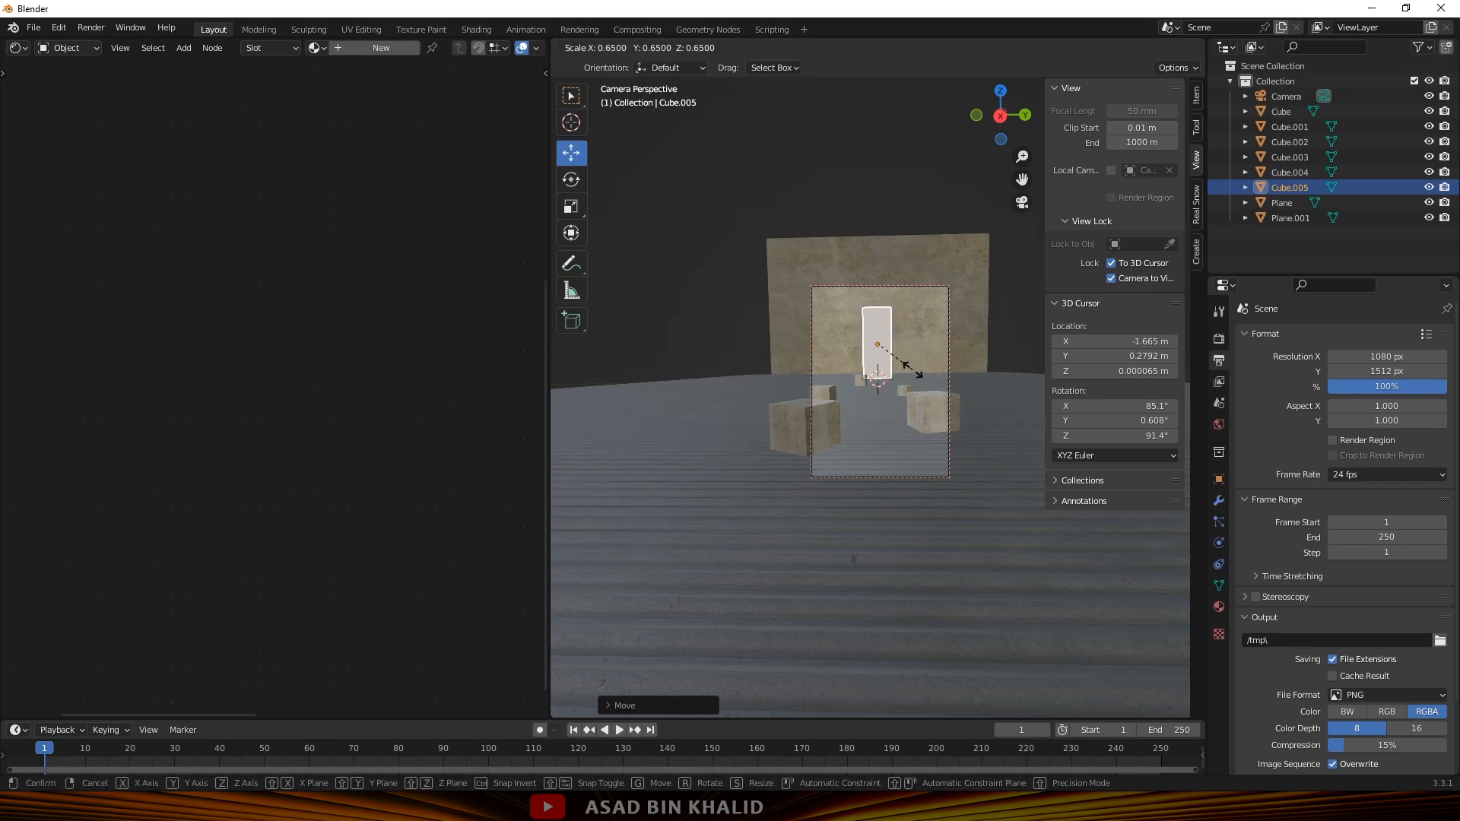
pyautogui.click(912, 382)
# Turn off the To 3D Cursor and Camera to View locks and leave the camera view.
pyautogui.moveTo(927, 385); pyautogui.dragTo(838, 401, button='middle')
pyautogui.click(1143, 276)
pyautogui.moveTo(1002, 340); pyautogui.dragTo(818, 326, button='middle')
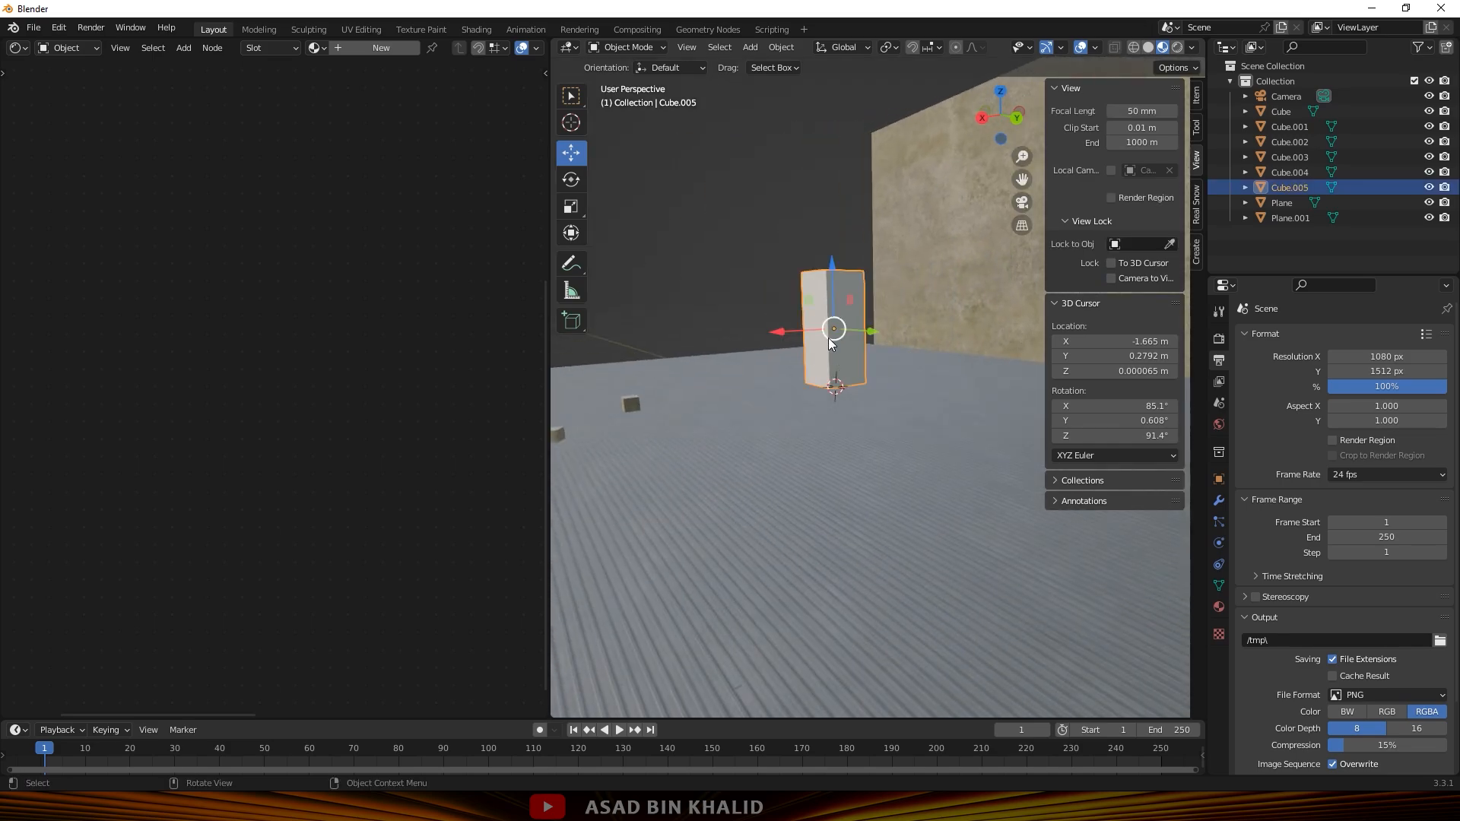
# In Edit Mode with face selection, inset the block's camera-facing face and extrude it inward into a deep recess.
pyautogui.moveTo(833, 374); pyautogui.dragTo(888, 363, button='middle')
pyautogui.press('Tab')
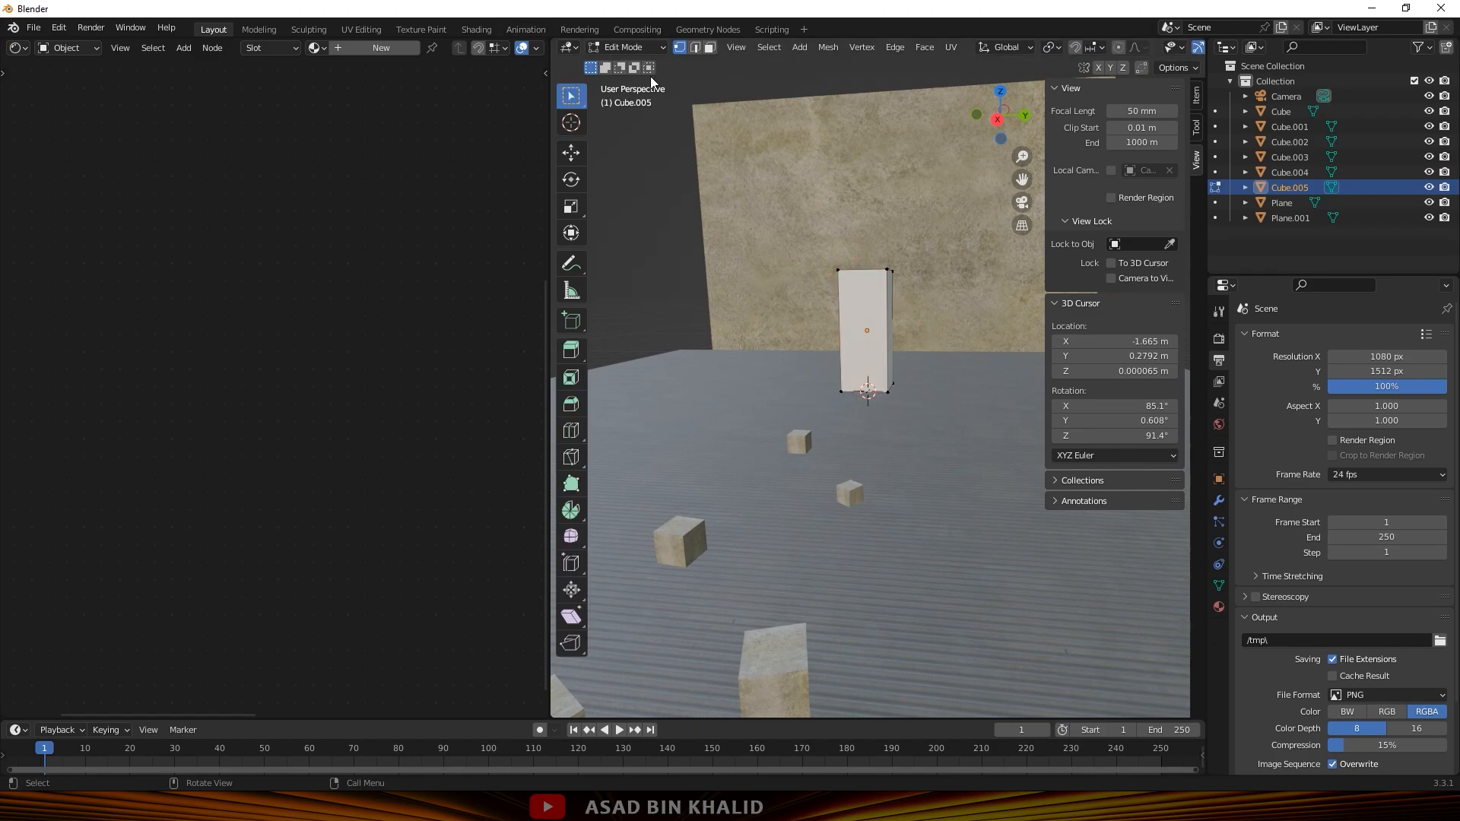
pyautogui.click(709, 47)
pyautogui.click(875, 358)
pyautogui.moveTo(871, 364); pyautogui.dragTo(907, 410, button='middle')
pyautogui.press('i')
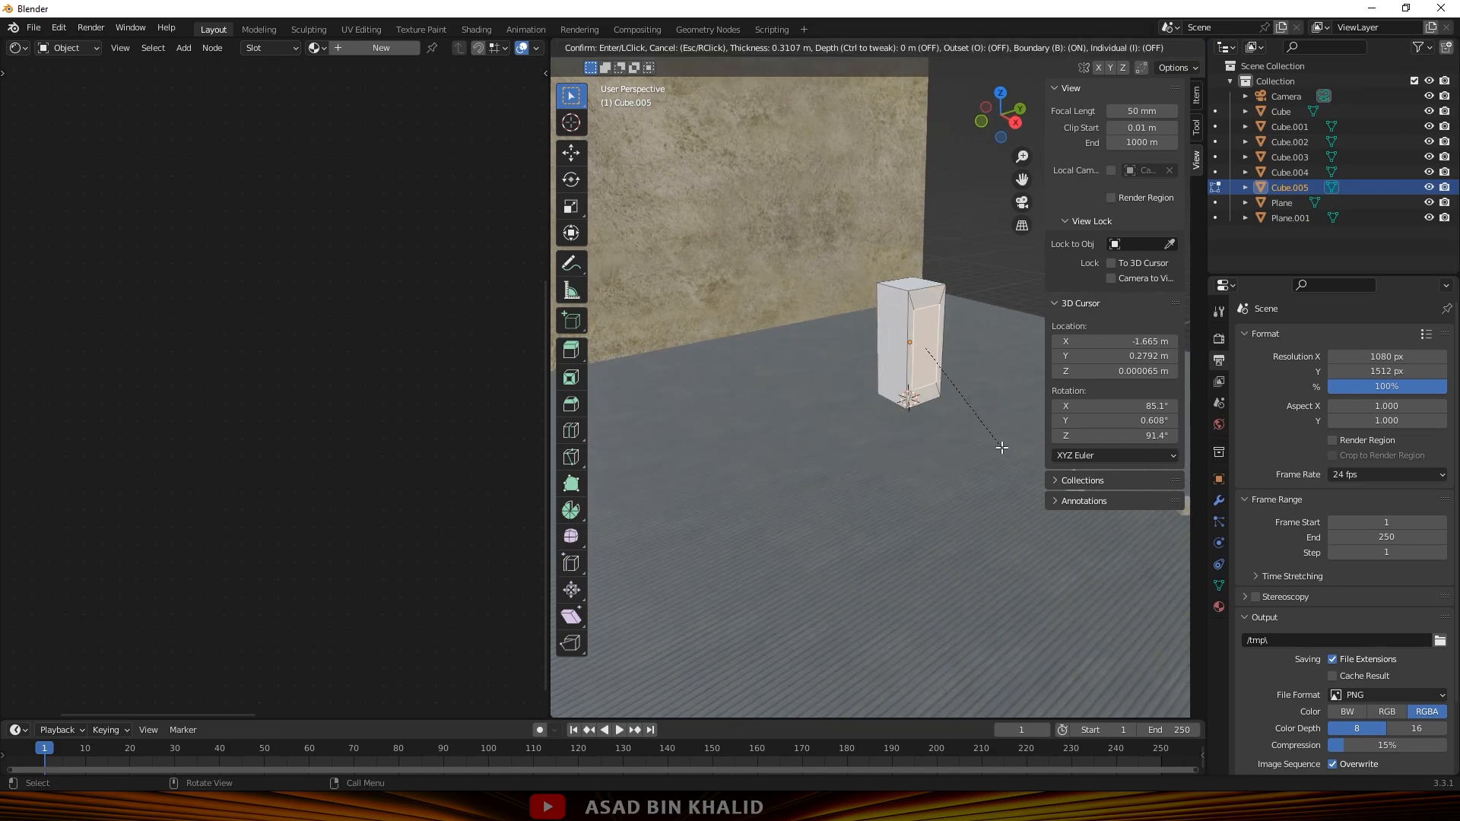
pyautogui.click(985, 435)
pyautogui.press('e')
pyautogui.click(961, 410)
pyautogui.moveTo(967, 405); pyautogui.dragTo(951, 415, button='middle')
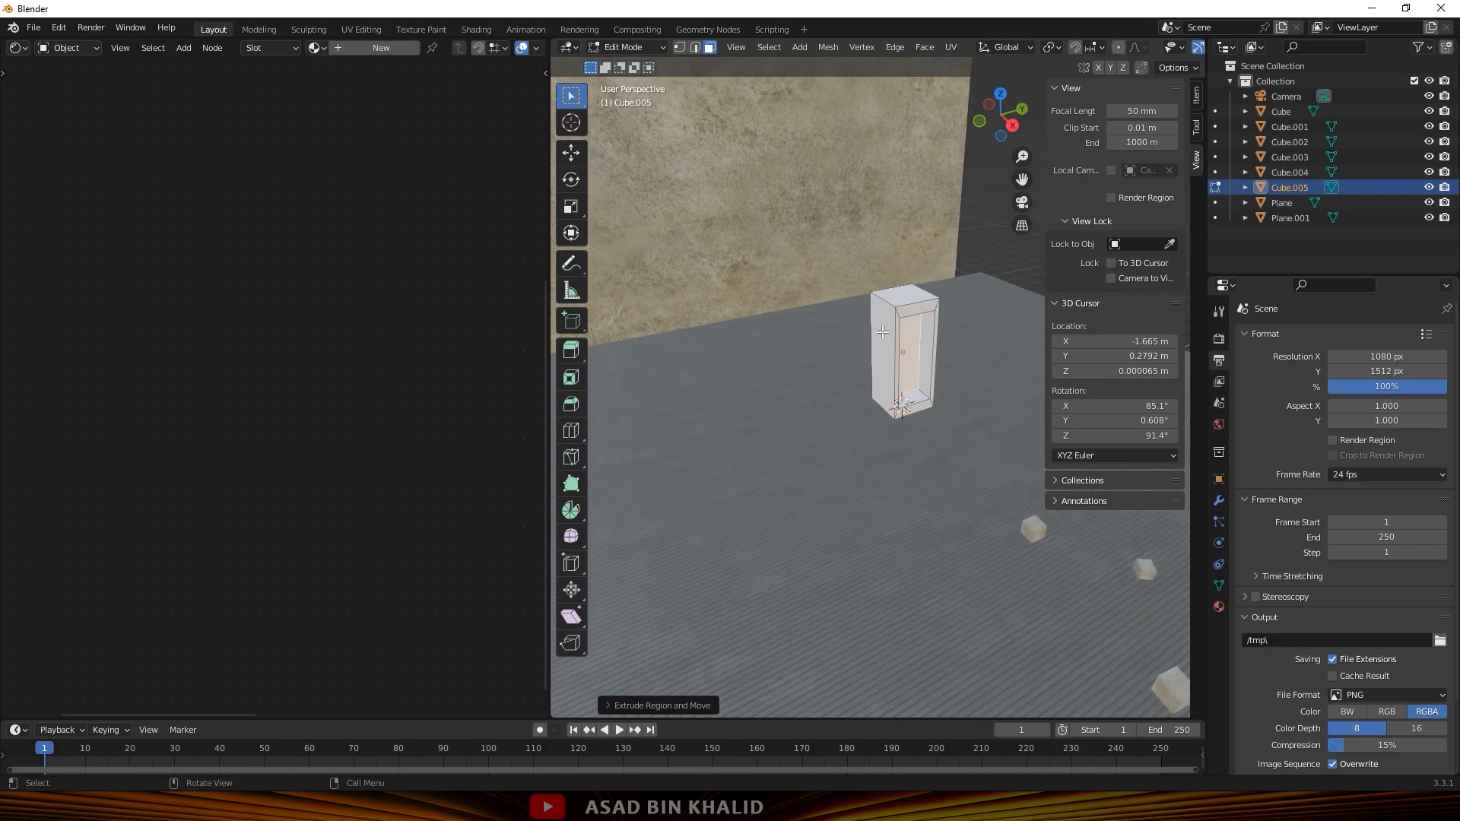
# Delete the block's outer side, top and back faces around the recess.
pyautogui.press('x')
pyautogui.click(869, 359)
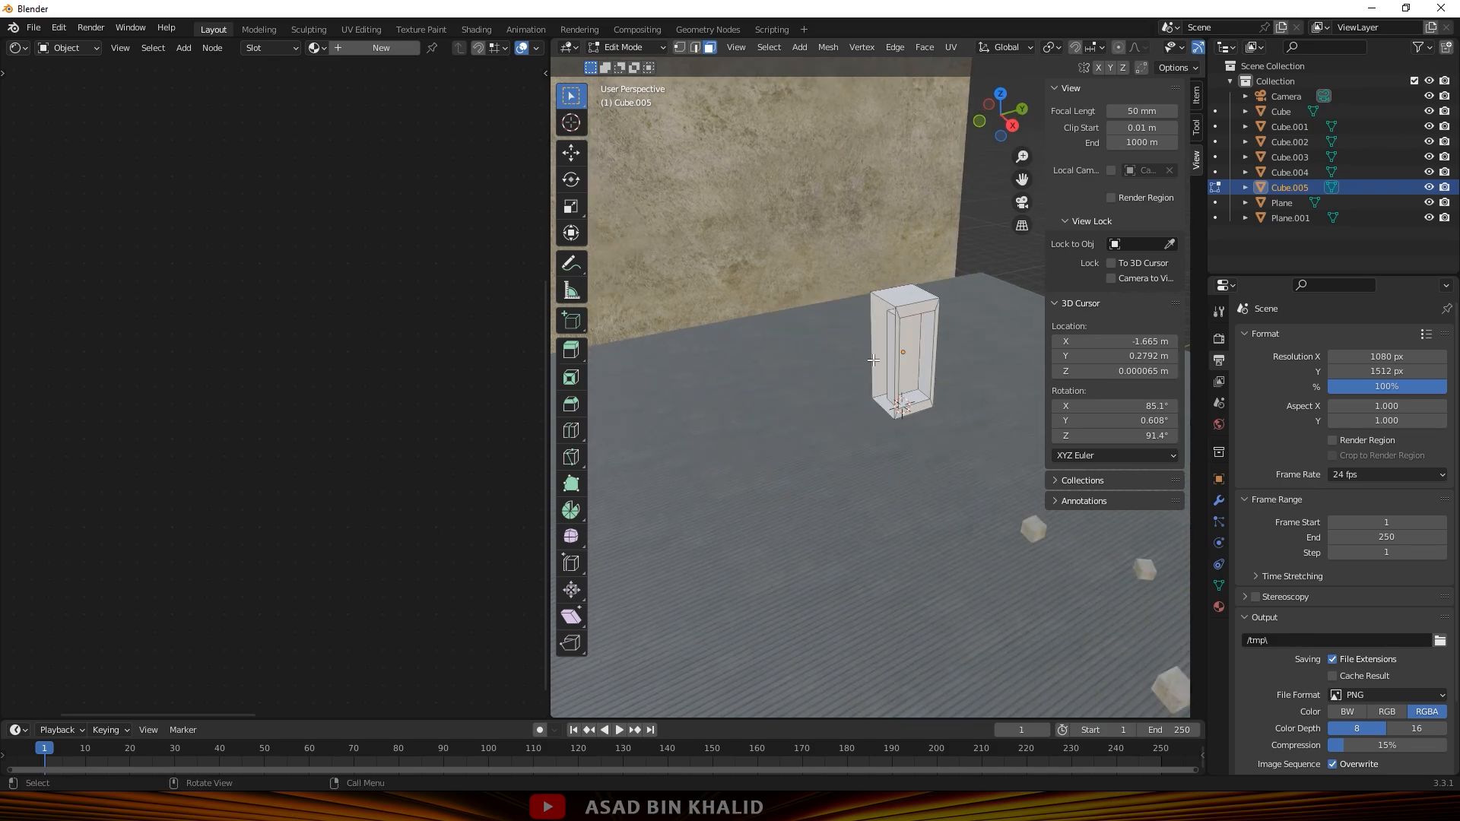
pyautogui.click(893, 306)
pyautogui.press('x')
pyautogui.click(903, 298)
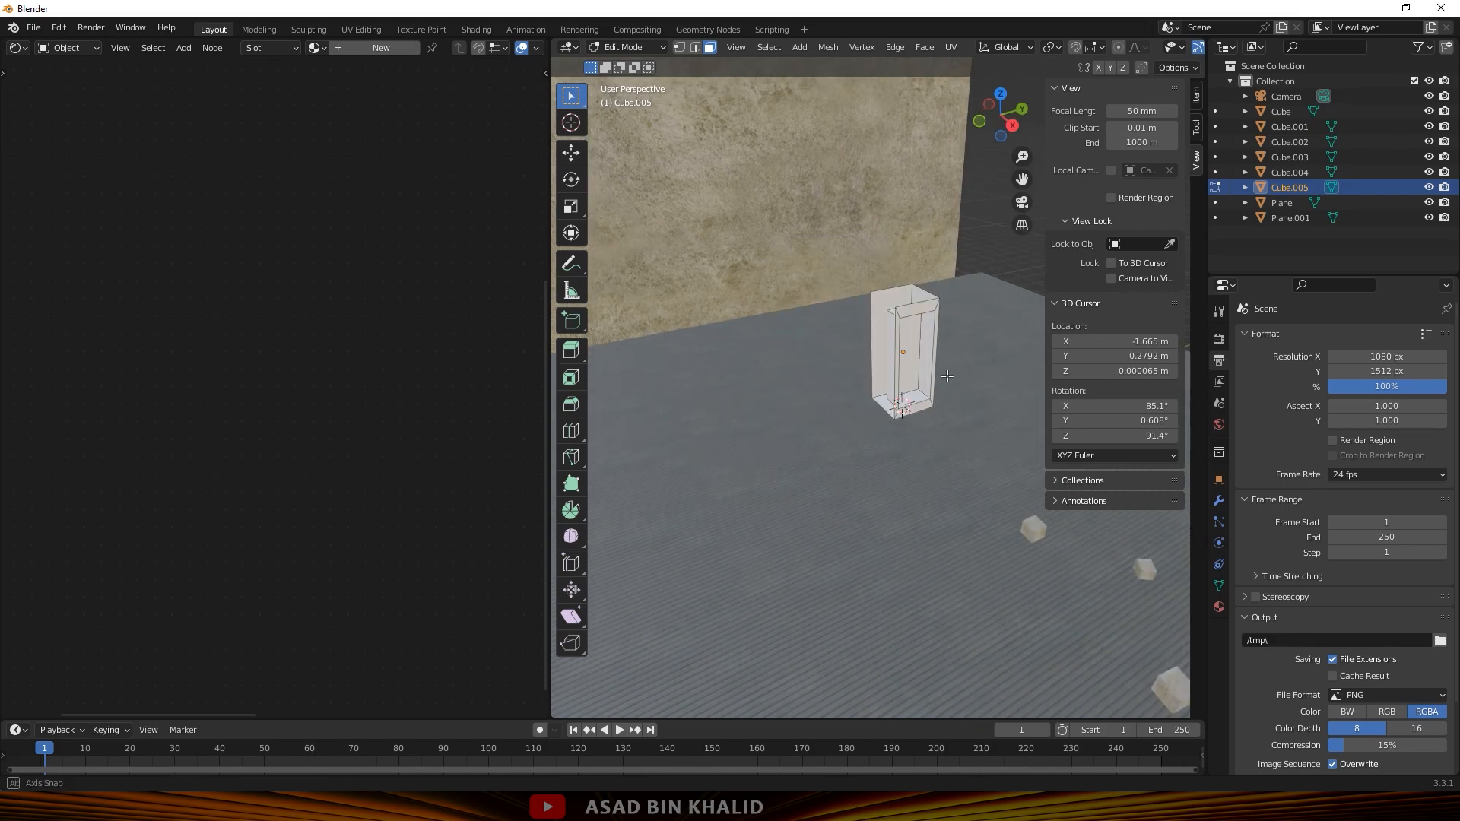
pyautogui.moveTo(946, 376); pyautogui.dragTo(808, 355, button='middle')
pyautogui.click(874, 332)
pyautogui.press('x')
pyautogui.click(874, 333)
pyautogui.click(873, 334)
pyautogui.press('x')
pyautogui.click(874, 334)
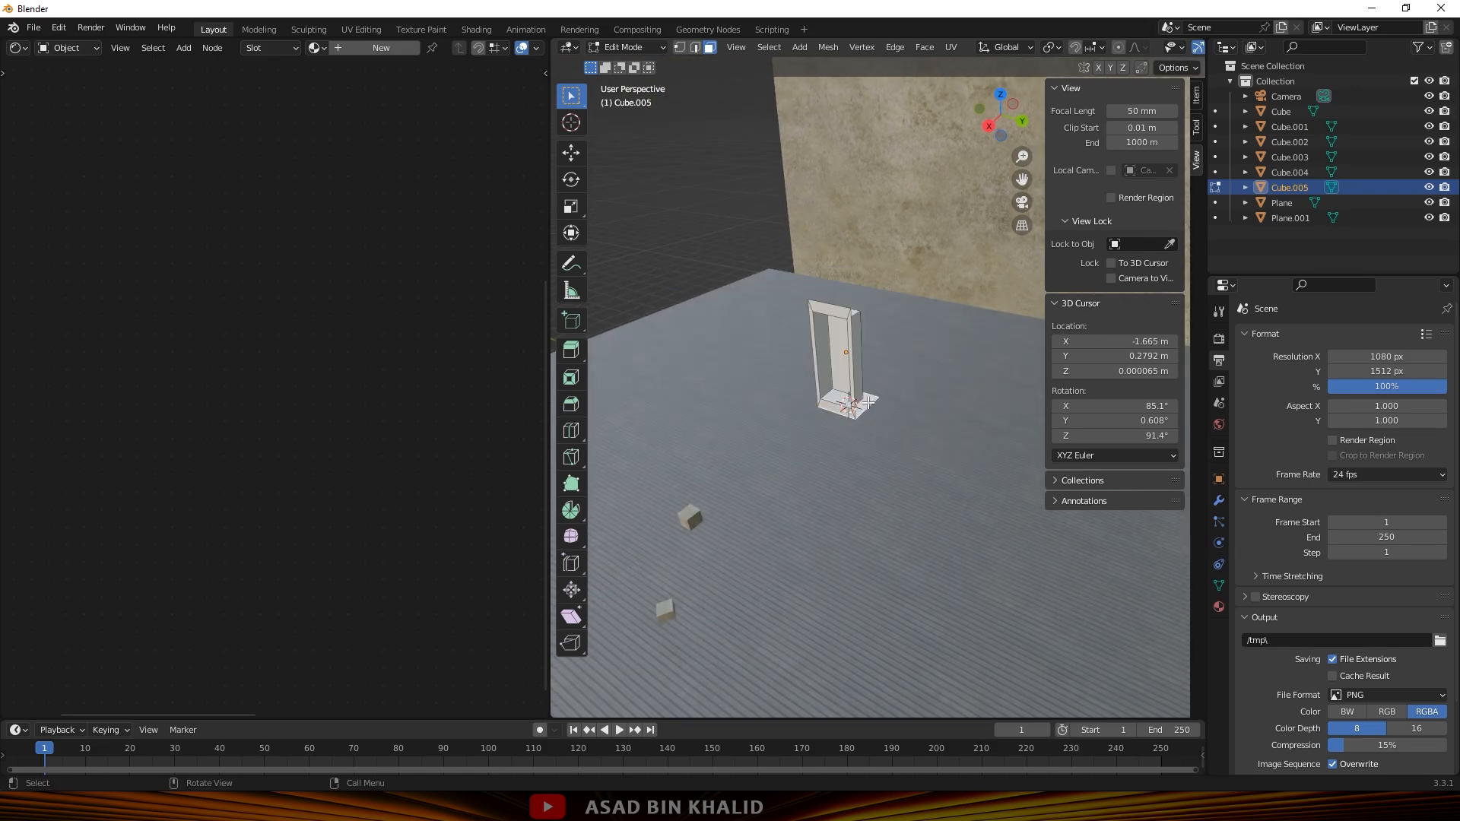
# Delete the recess's remaining inner walls, leaving only the flat rectangular front frame.
pyautogui.moveTo(912, 406); pyautogui.dragTo(835, 308, button='middle')
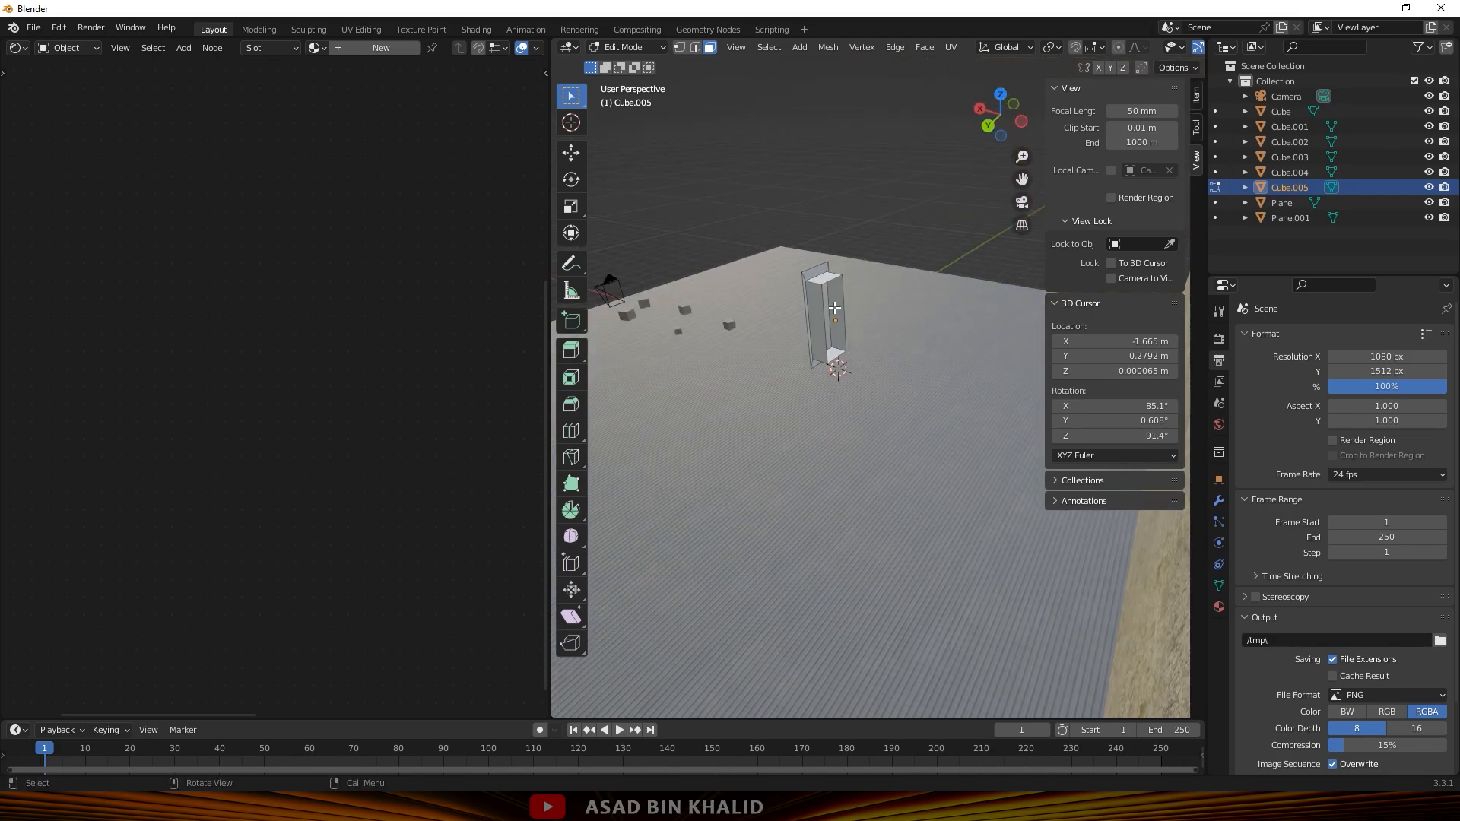
pyautogui.click(811, 271)
pyautogui.press('x')
pyautogui.click(823, 285)
pyautogui.click(819, 304)
pyautogui.press('x')
pyautogui.click(819, 303)
pyautogui.click(835, 309)
pyautogui.press('x')
pyautogui.click(835, 324)
pyautogui.click(827, 356)
pyautogui.press('x')
pyautogui.click(826, 357)
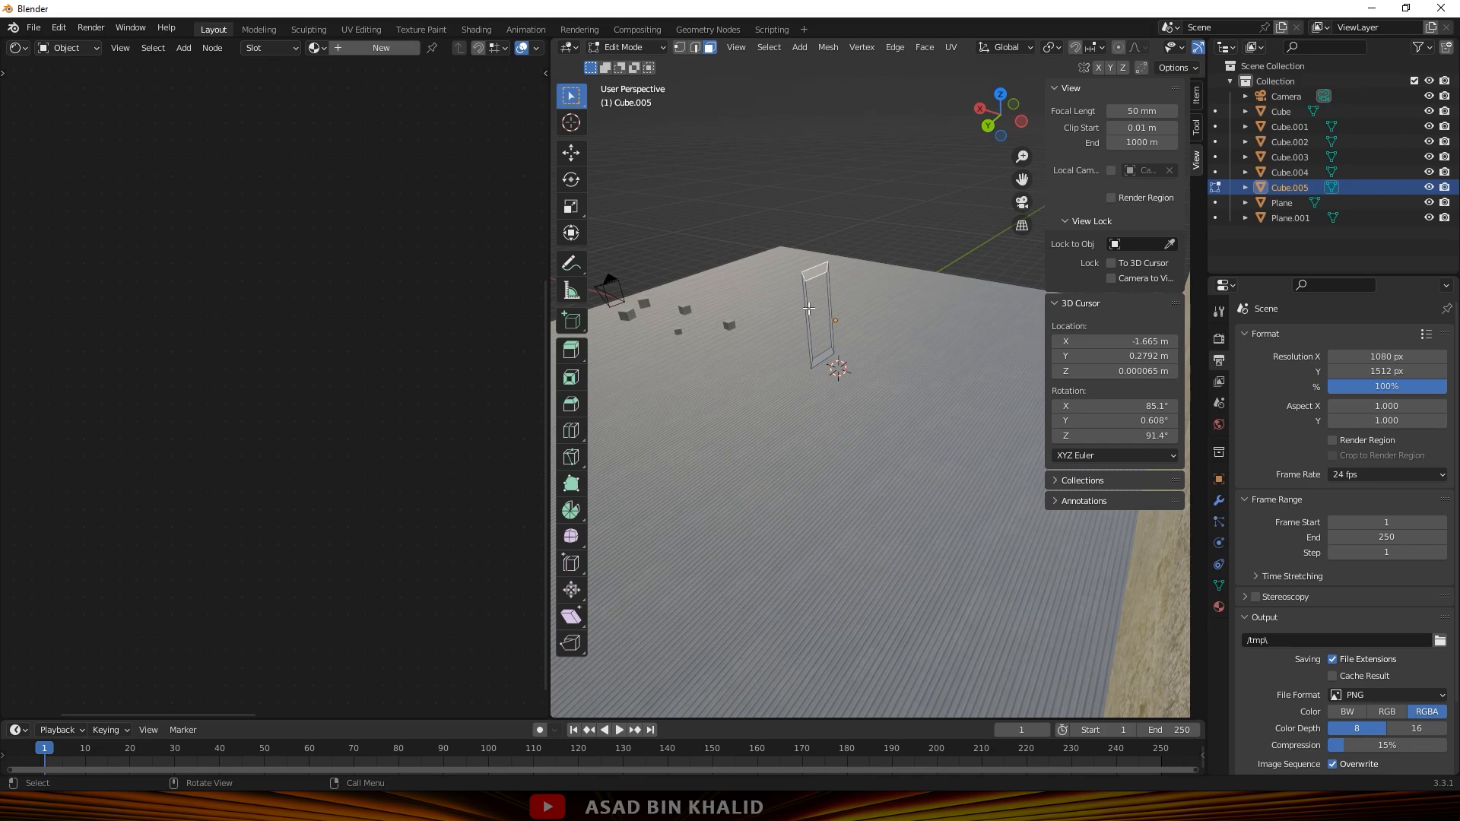
# Select all faces of the flat frame and extrude them toward the backdrop to give the door frame depth.
pyautogui.scroll(3, 799, 323)
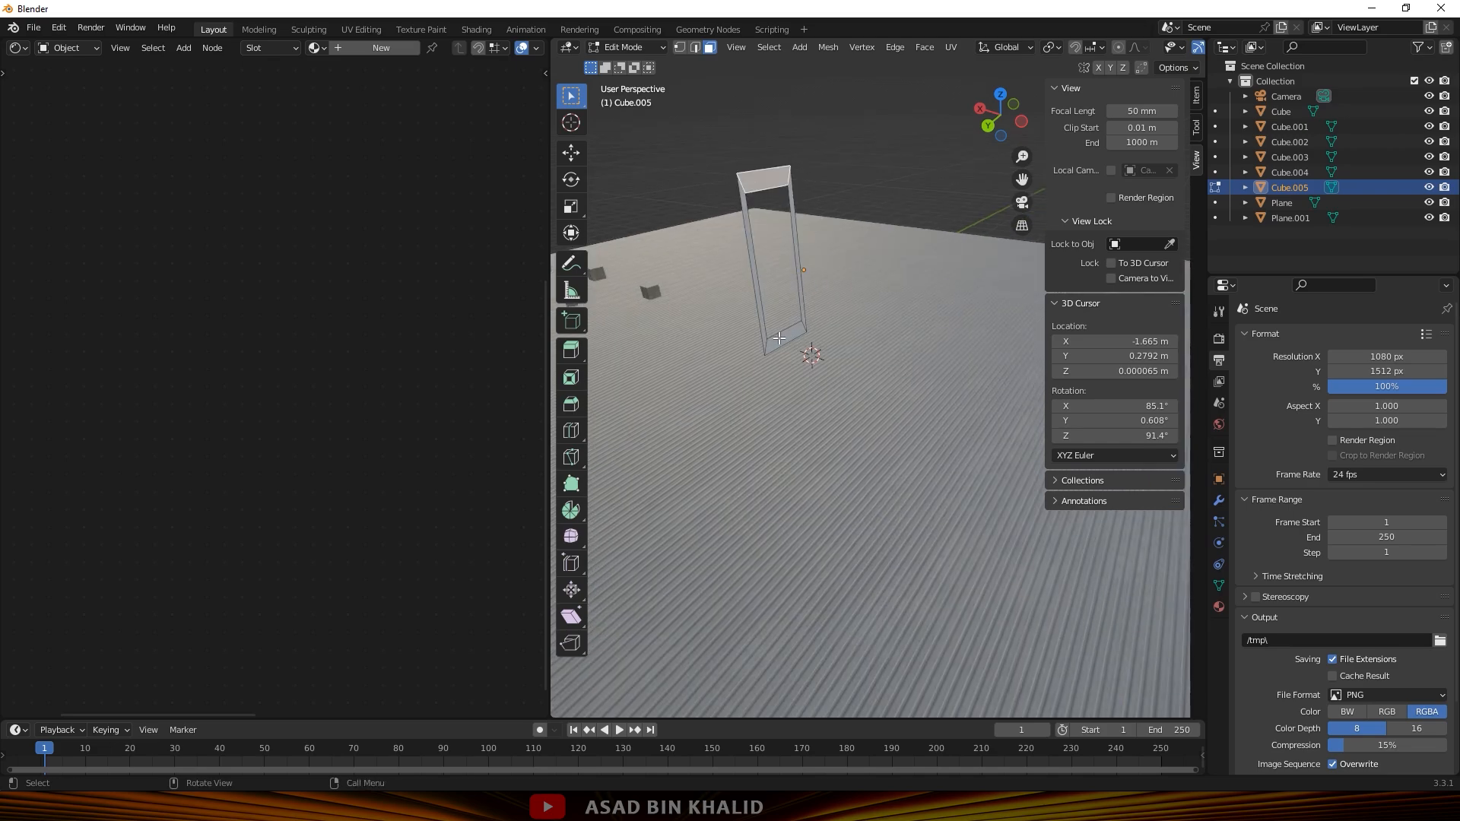
pyautogui.click(779, 338)
pyautogui.keyDown('shift'); pyautogui.click(760, 314); pyautogui.keyUp('shift')
pyautogui.keyDown('shift'); pyautogui.click(767, 174); pyautogui.keyUp('shift')
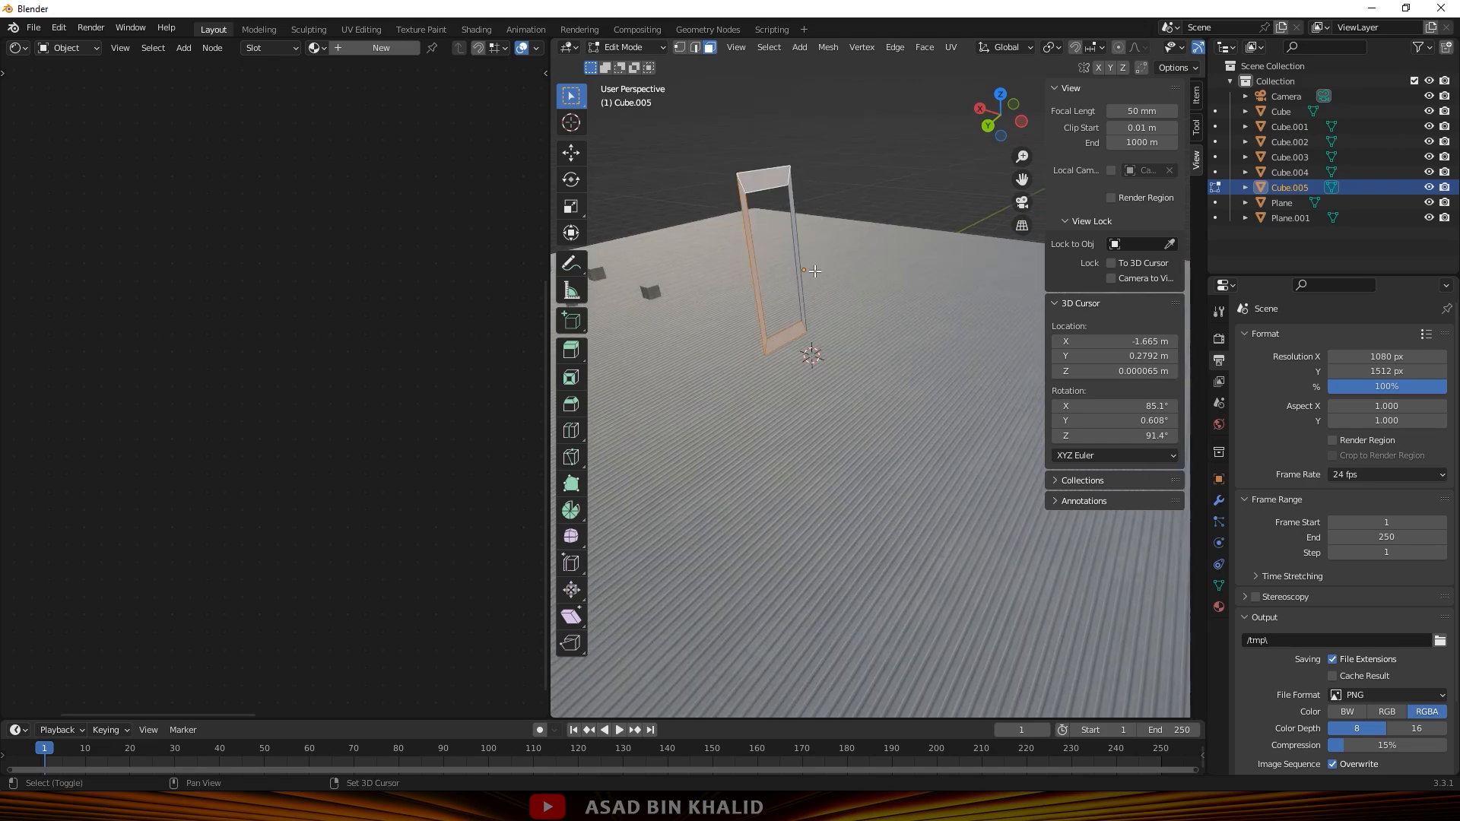
pyautogui.moveTo(801, 297); pyautogui.dragTo(790, 357, button='middle')
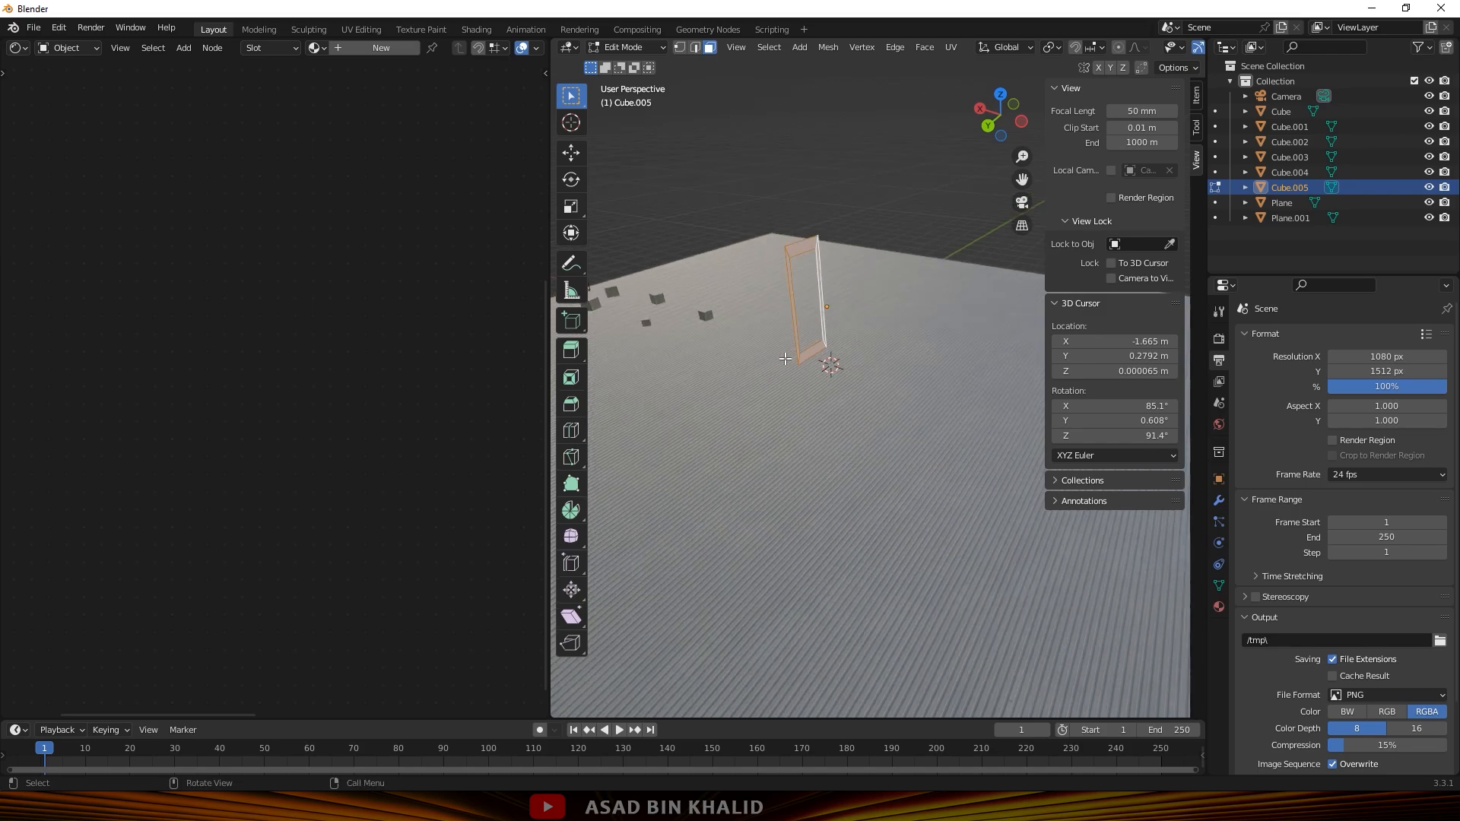
pyautogui.press('e')
pyautogui.press('x')
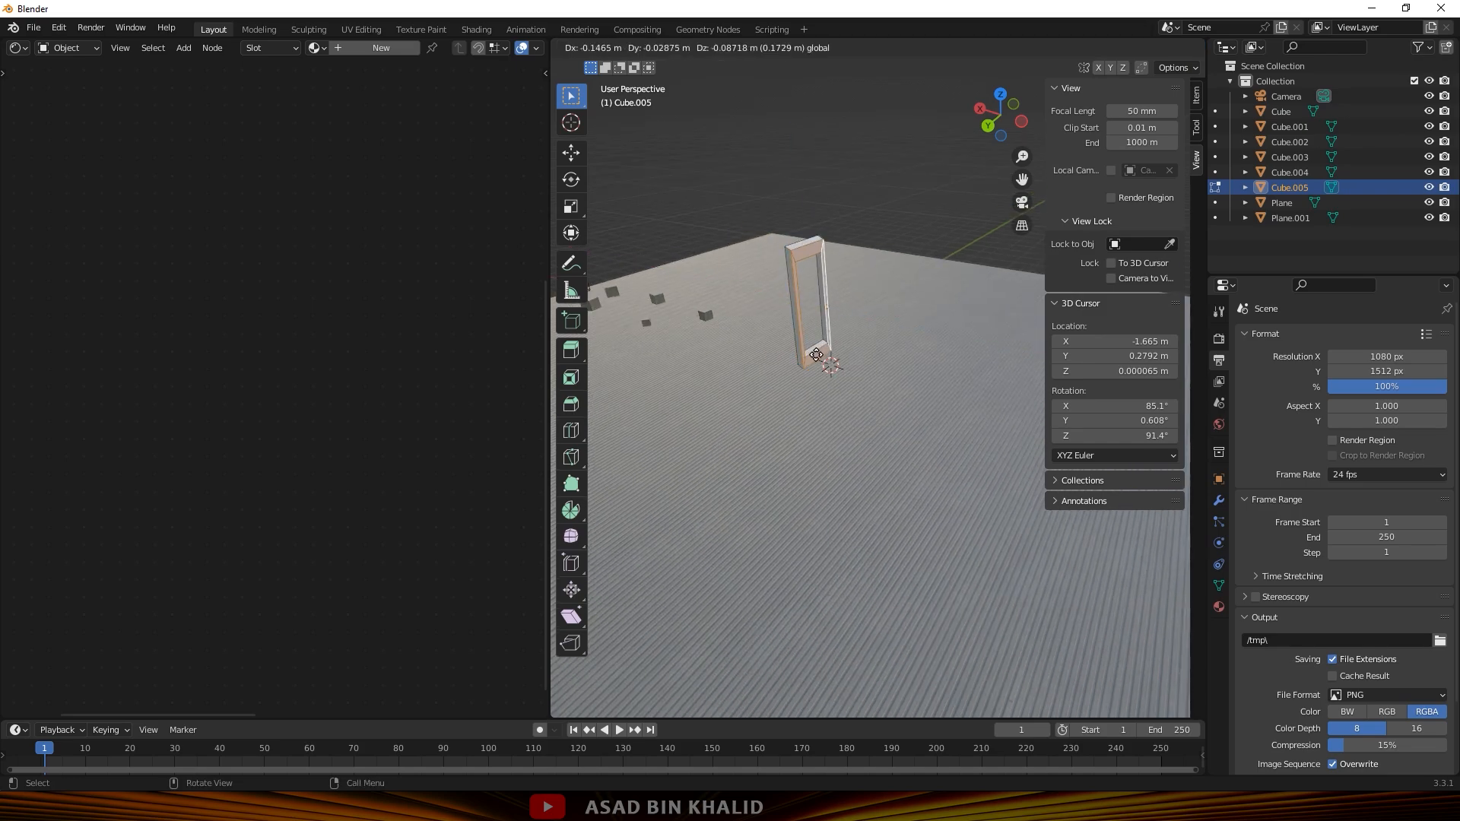
pyautogui.click(814, 408)
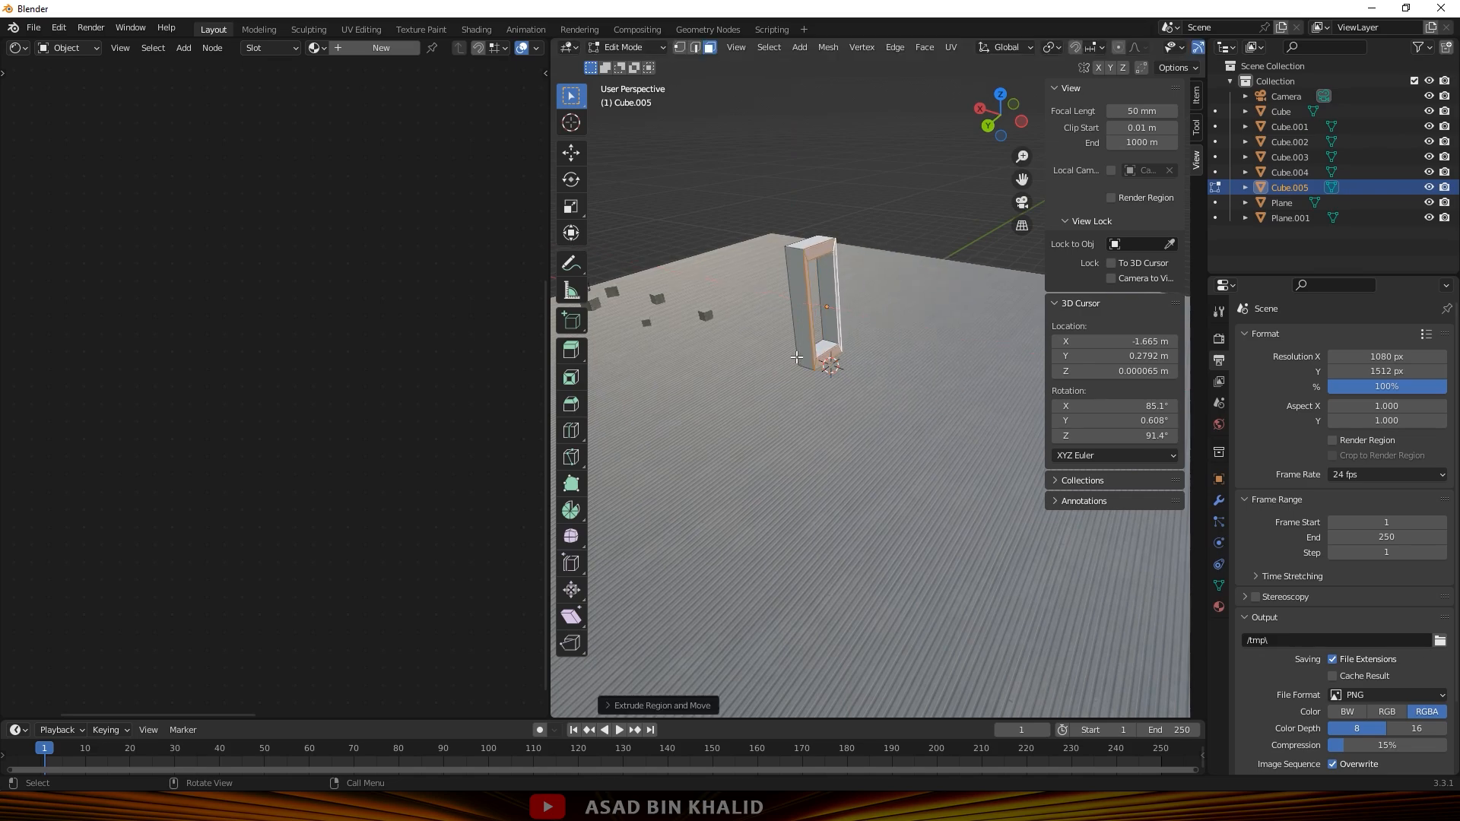
# In camera view, temporarily lock the camera to the view and reframe the scene from a slightly higher angle.
pyautogui.moveTo(767, 348); pyautogui.dragTo(944, 336, button='middle')
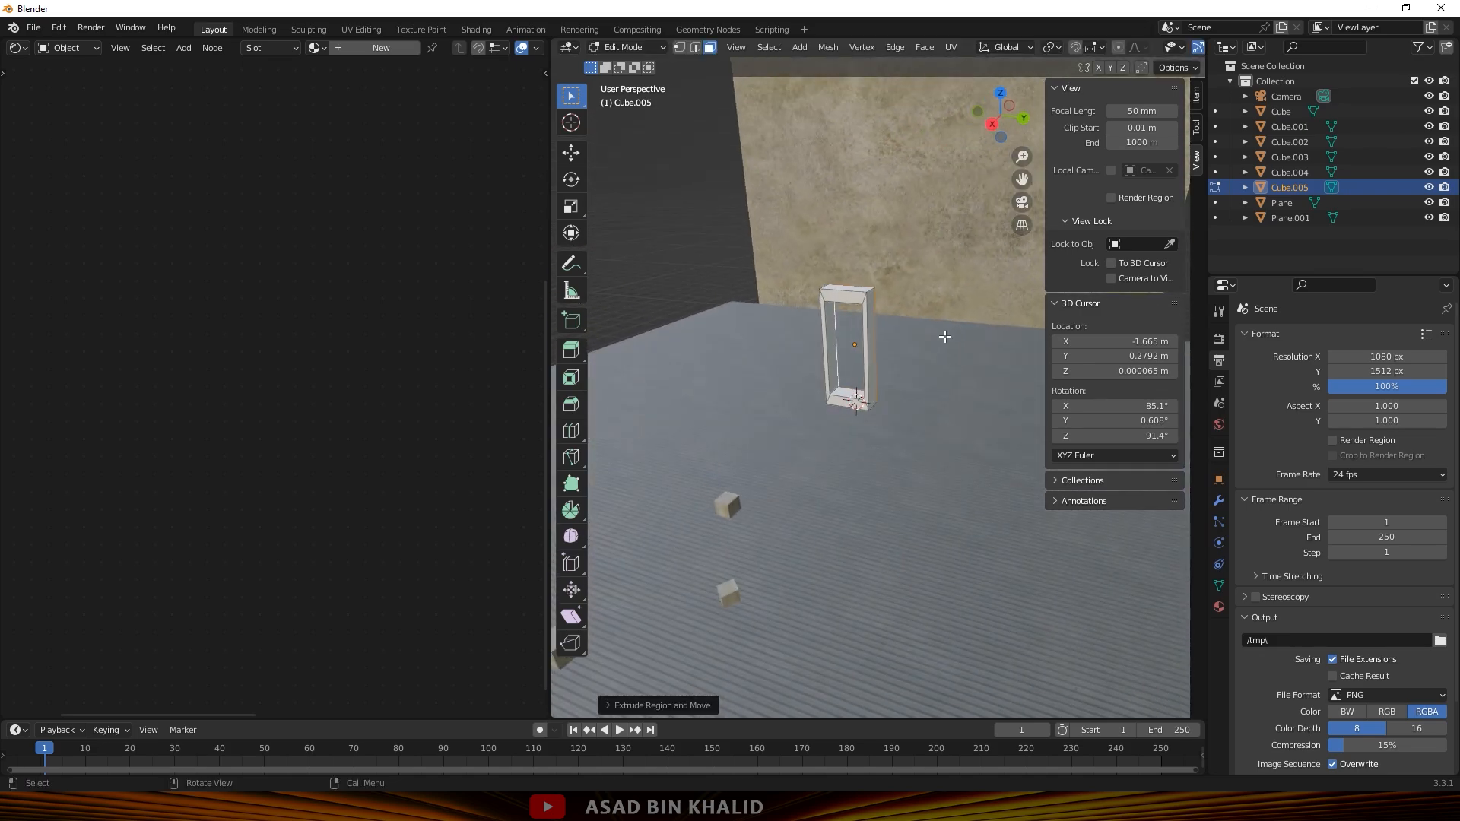
pyautogui.click(1271, 99)
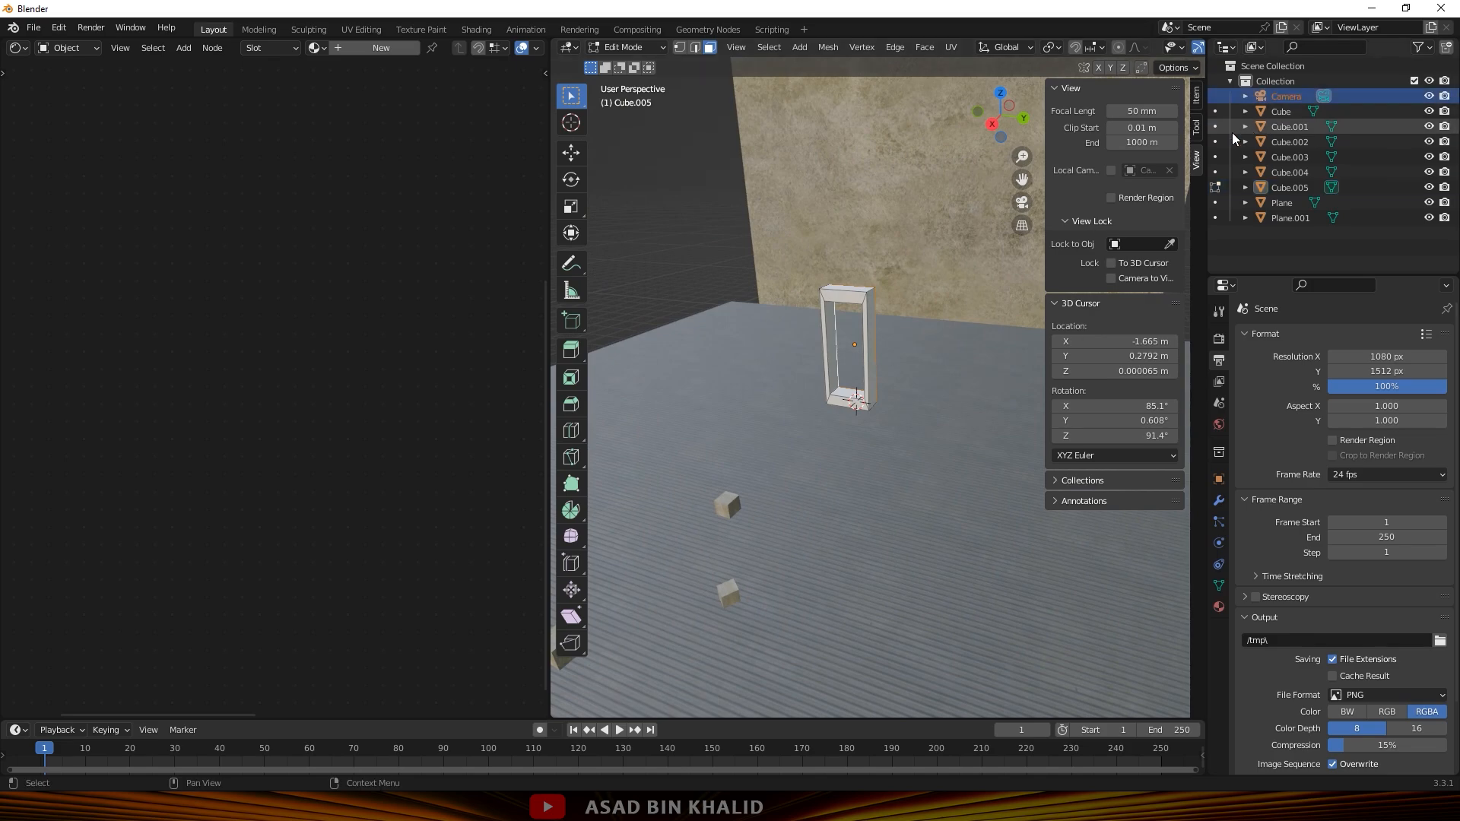
pyautogui.press('KP_0')
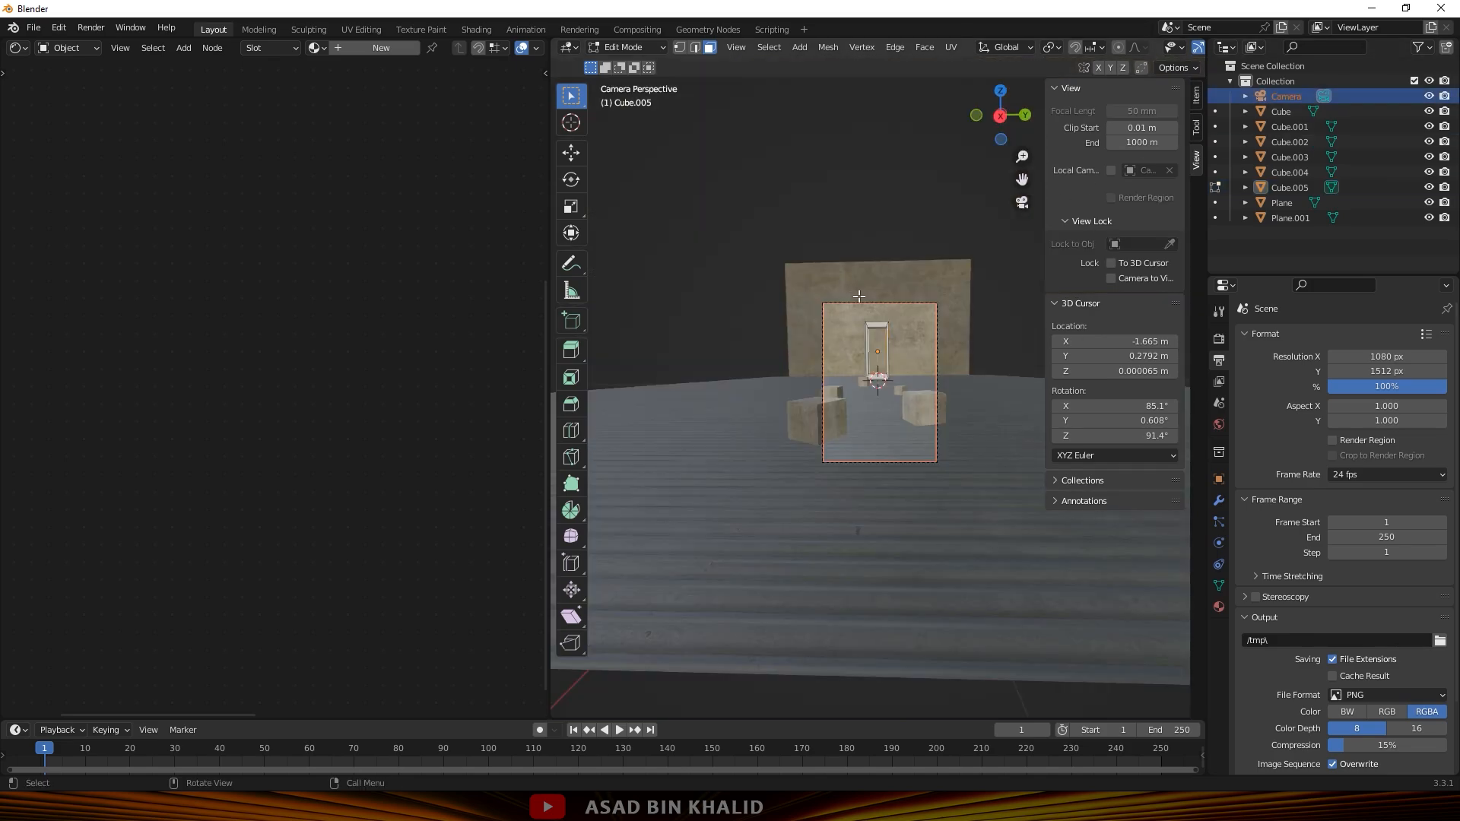
pyautogui.scroll(4, 882, 339)
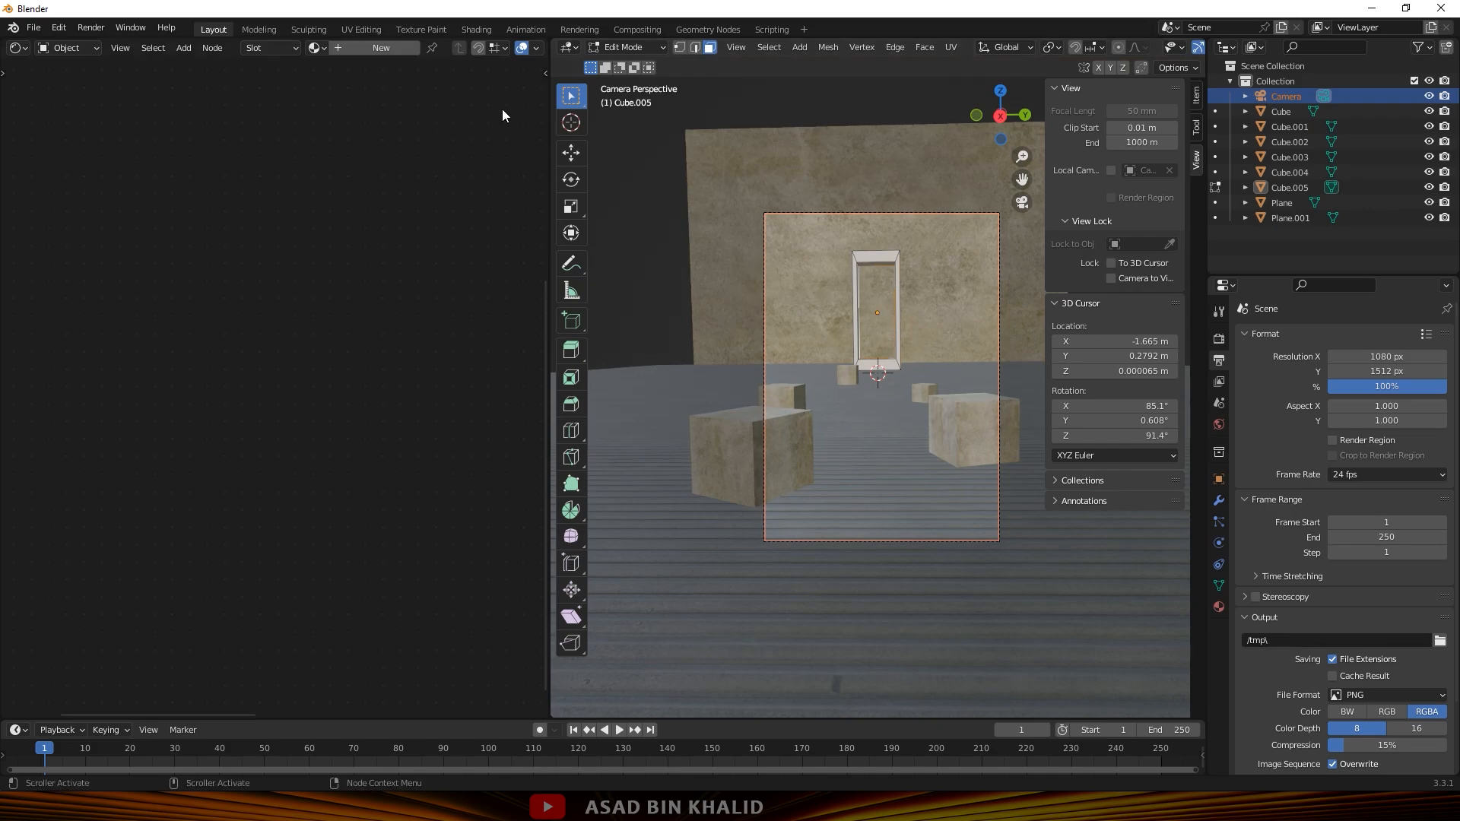
pyautogui.click(1111, 263)
pyautogui.click(1110, 278)
pyautogui.moveTo(969, 342); pyautogui.dragTo(982, 401, button='middle')
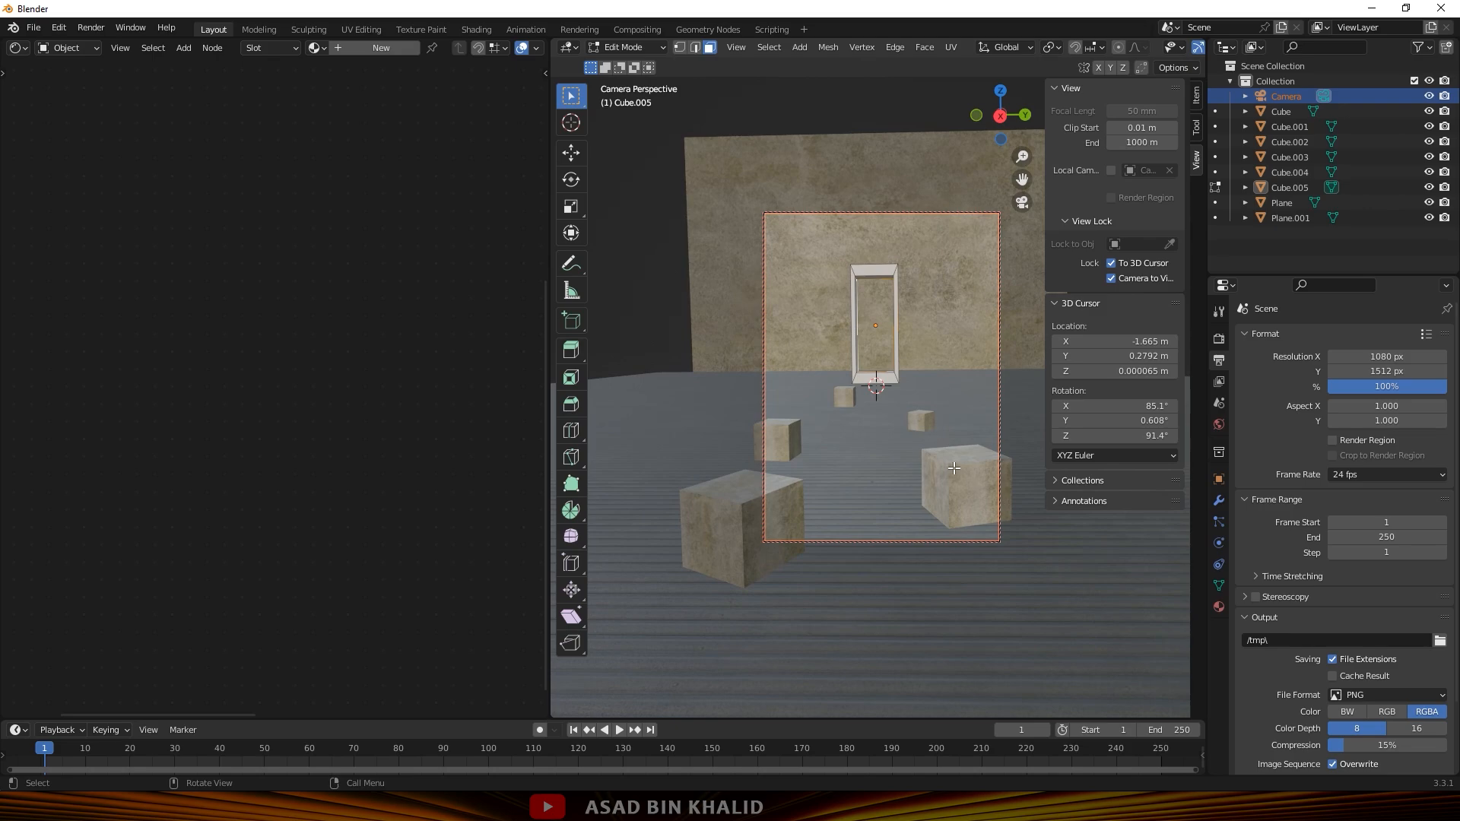
pyautogui.click(1133, 275)
pyautogui.click(1123, 263)
# Return to Object Mode and shift the large foreground cube on the camera's right slightly outward along the Y axis.
pyautogui.press('Tab')
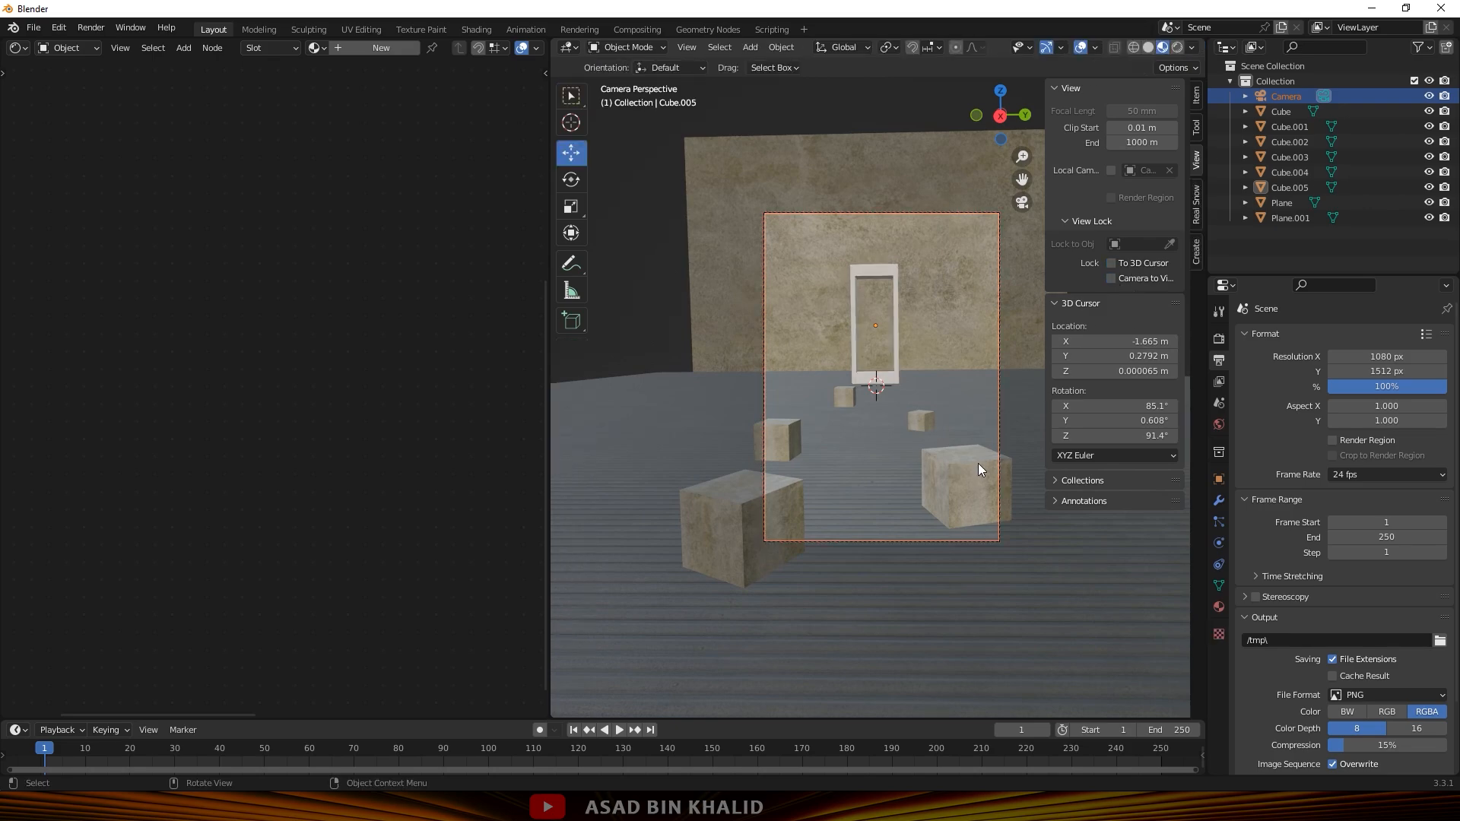
pyautogui.click(979, 470)
pyautogui.moveTo(1027, 484); pyautogui.dragTo(1037, 484)
# Assign a new material to the door frame and bring its Principled BSDF emission settings into view.
pyautogui.click(870, 278)
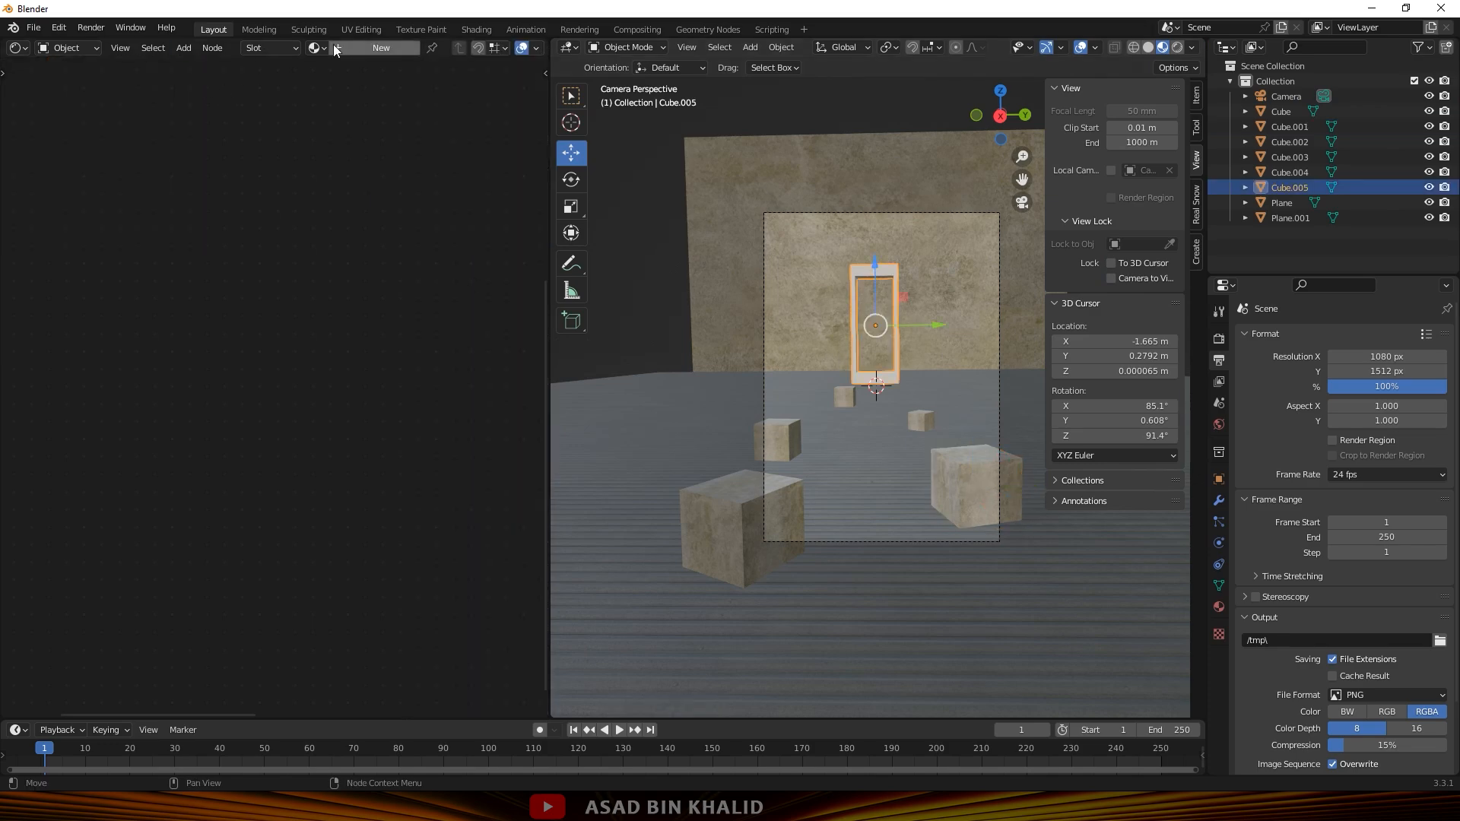
pyautogui.scroll(-5, 269, 383)
pyautogui.scroll(6, 362, 409)
pyautogui.moveTo(258, 371); pyautogui.dragTo(69, 380, button='middle')
pyautogui.scroll(3, 304, 380)
pyautogui.moveTo(406, 397); pyautogui.dragTo(266, 450, button='middle')
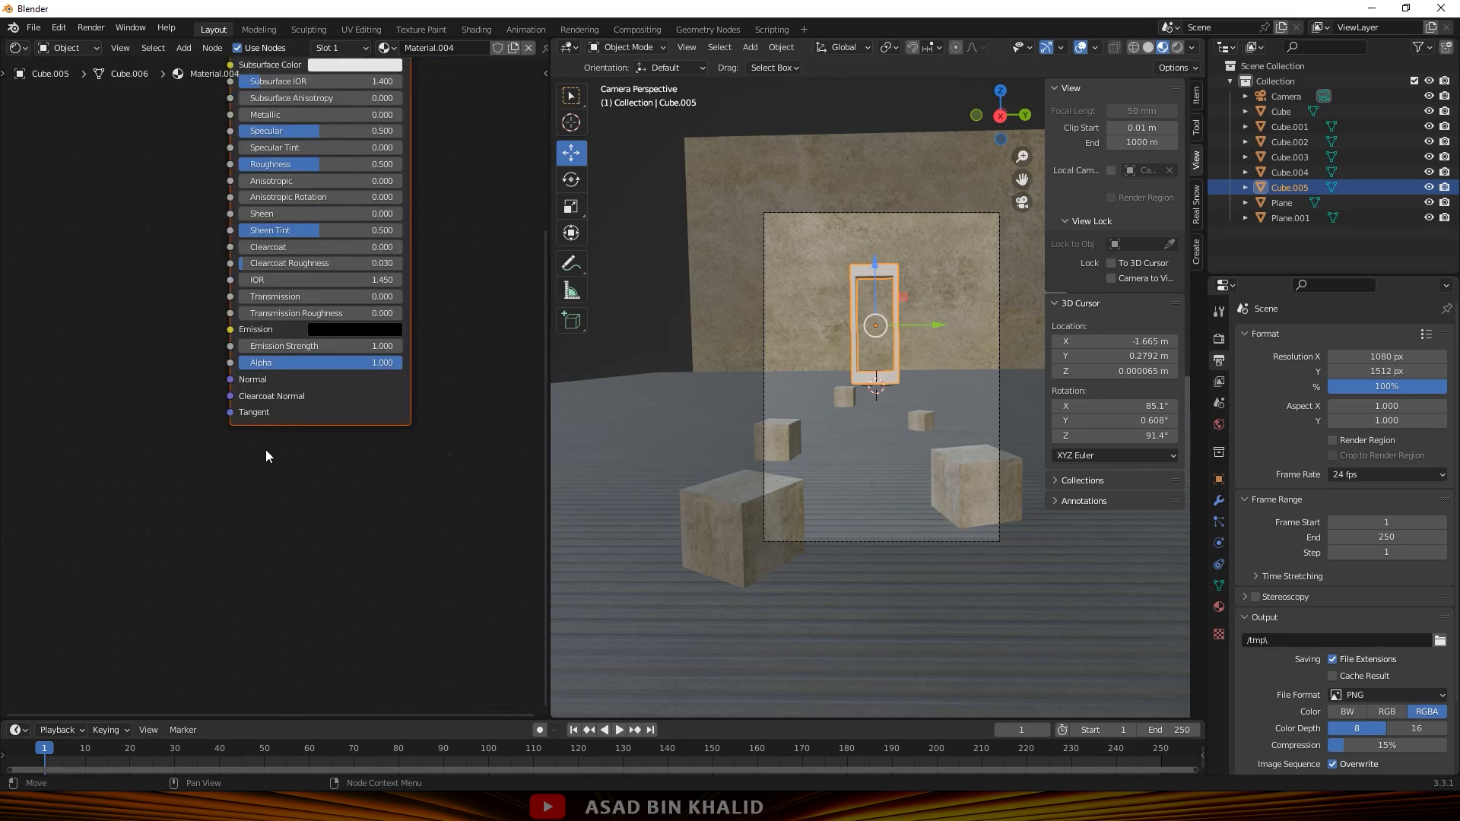
pyautogui.scroll(2, 319, 410)
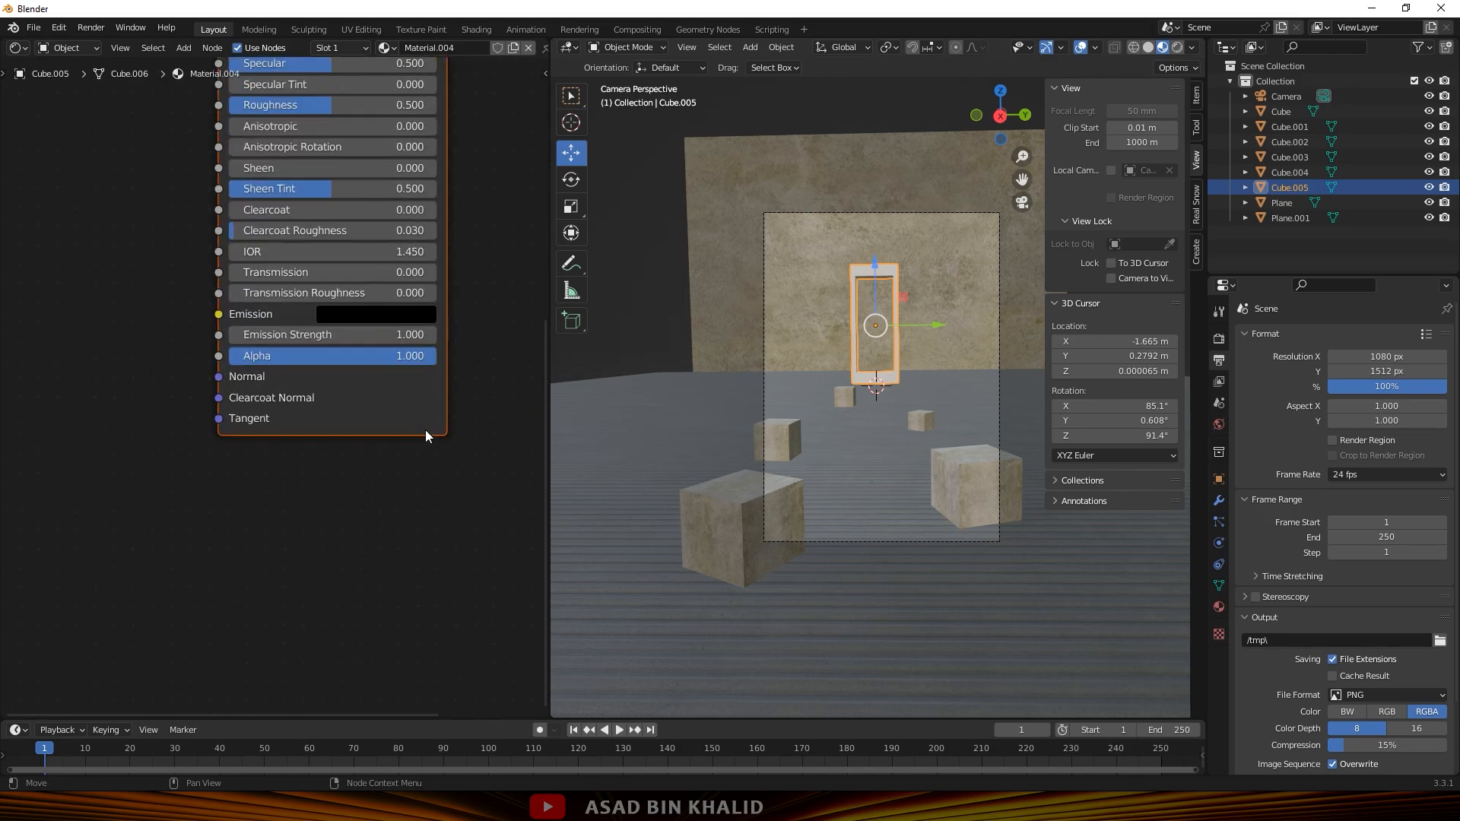
# Make the door frame's emission white with strength 28.8 and switch the viewport to rendered shading.
pyautogui.click(420, 309)
pyautogui.click(496, 335)
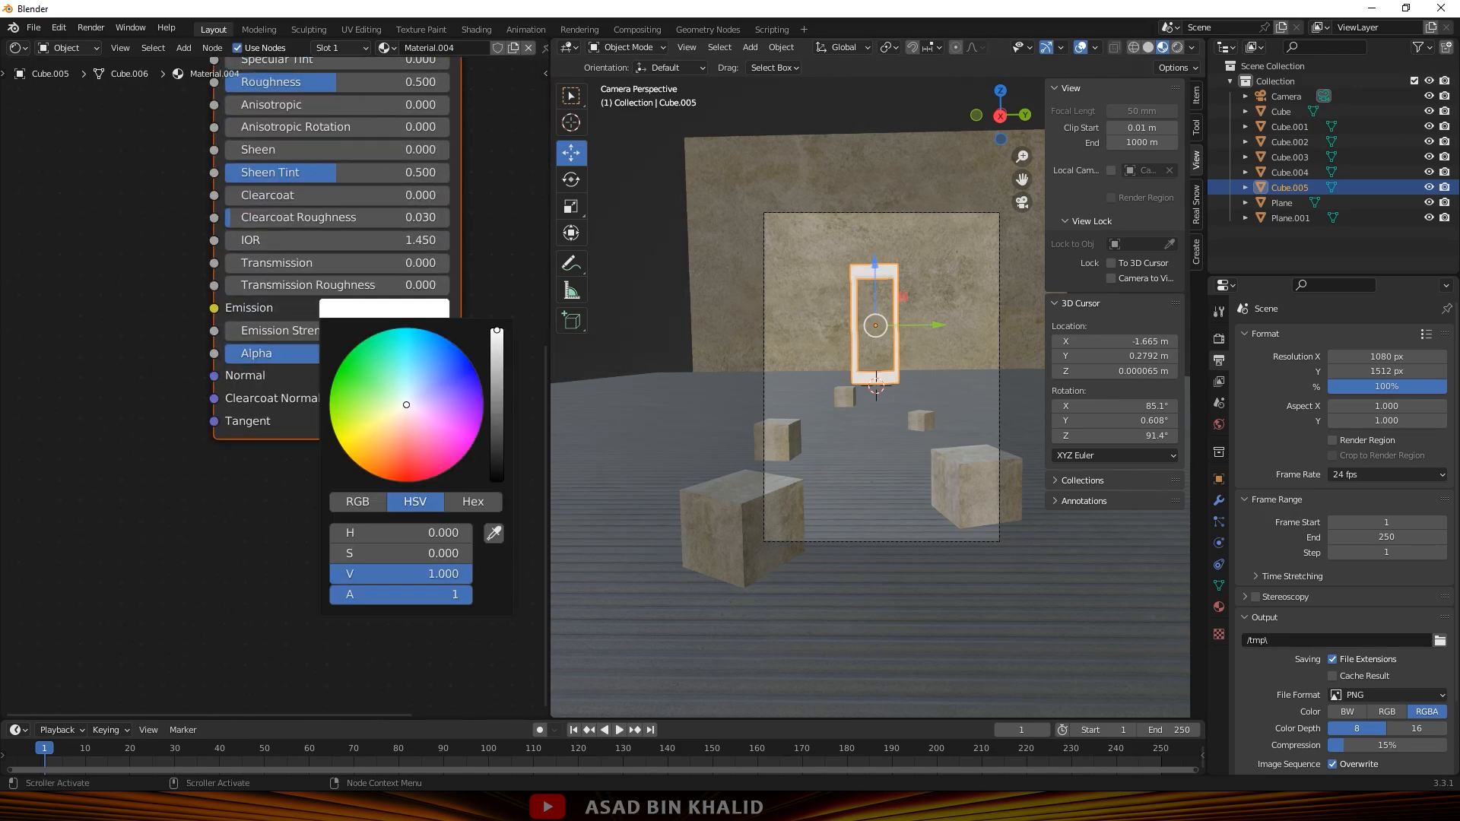
pyautogui.moveTo(334, 330); pyautogui.dragTo(425, 330)
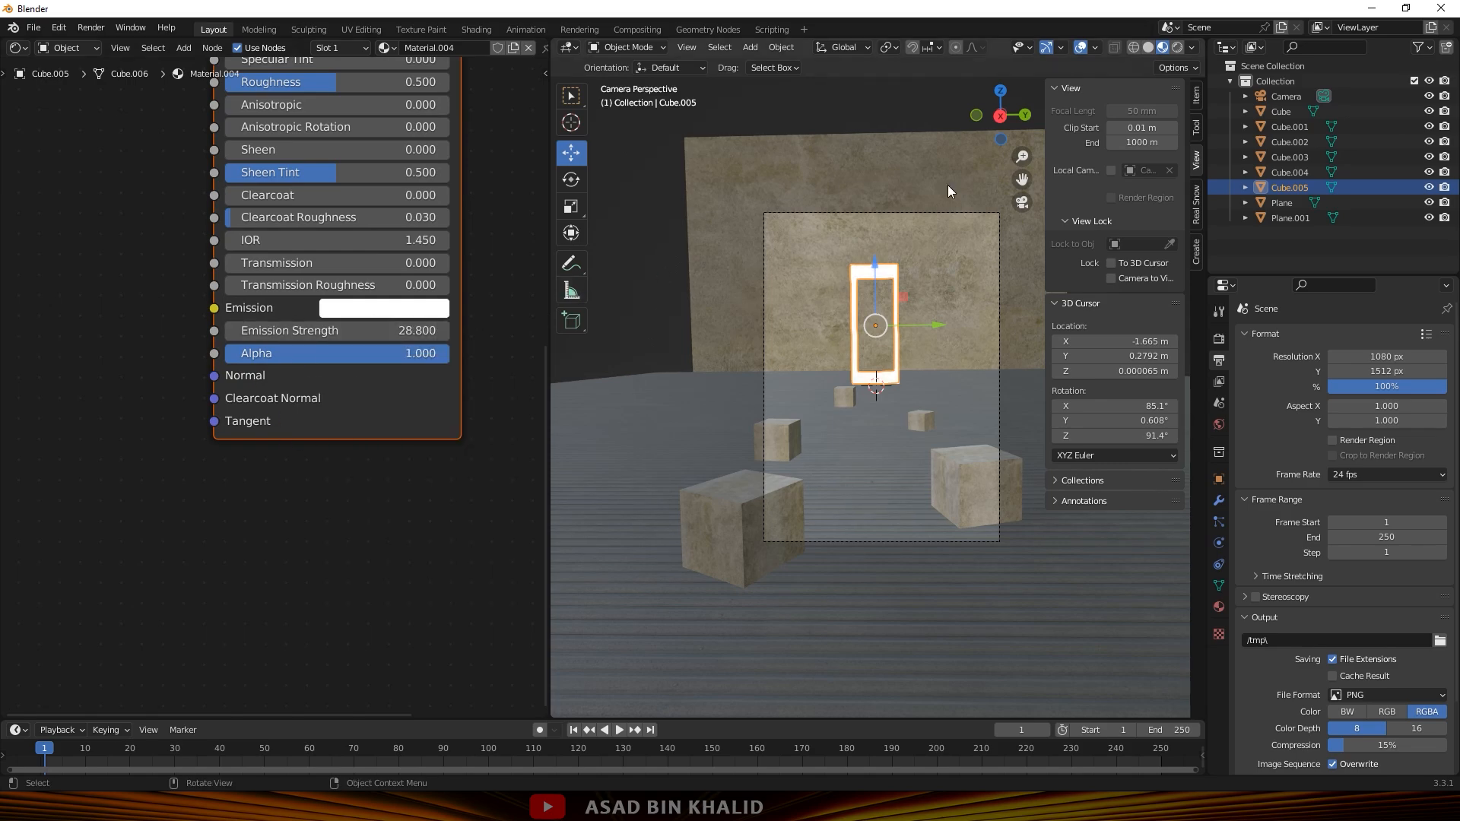
pyautogui.click(1178, 48)
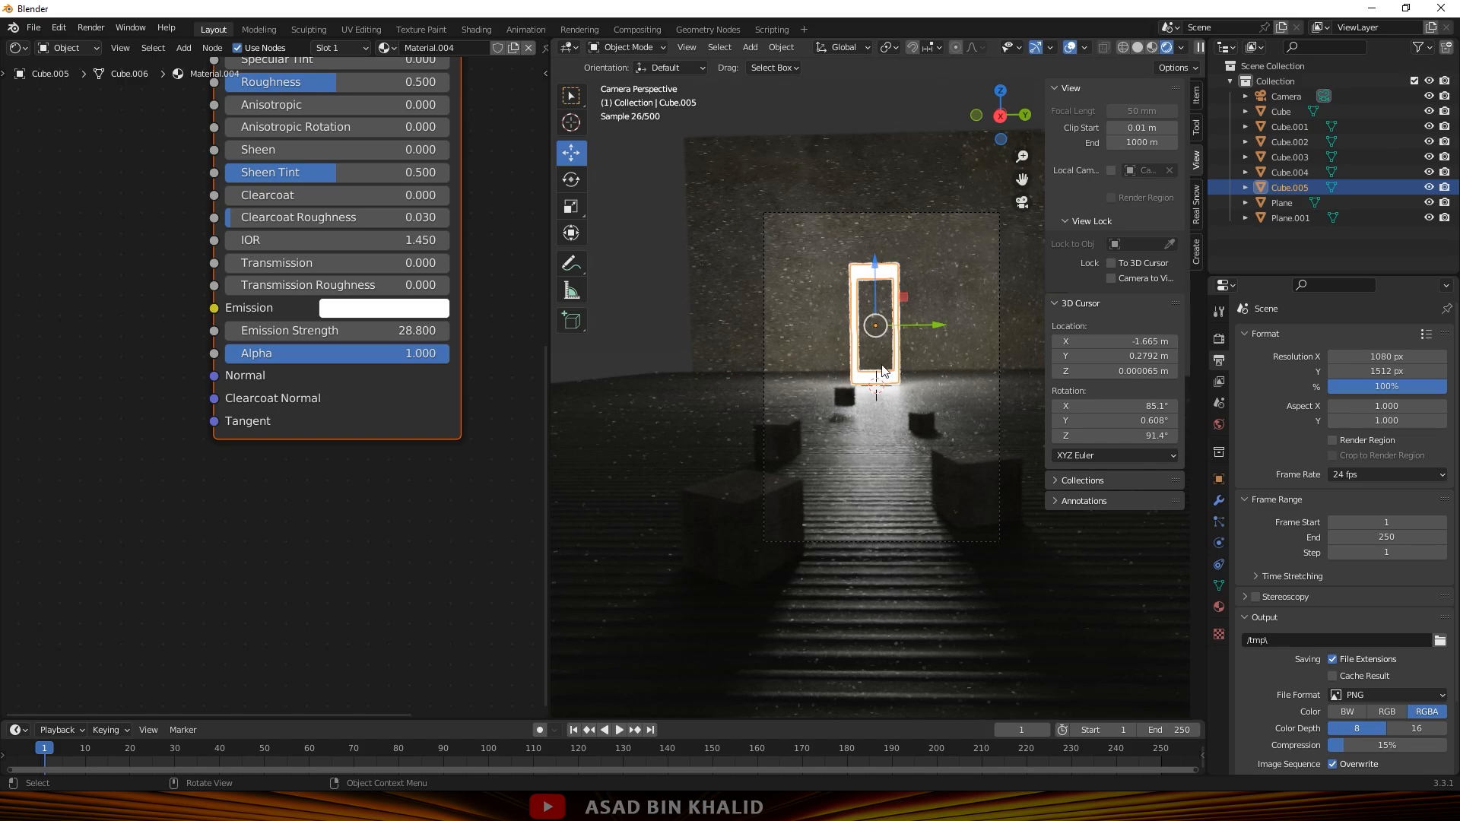
# Add a UV sphere at the 3D cursor and give it a new material with white emission at strength 53.6.
pyautogui.click(651, 168)
pyautogui.hotkey('shift', 'a')
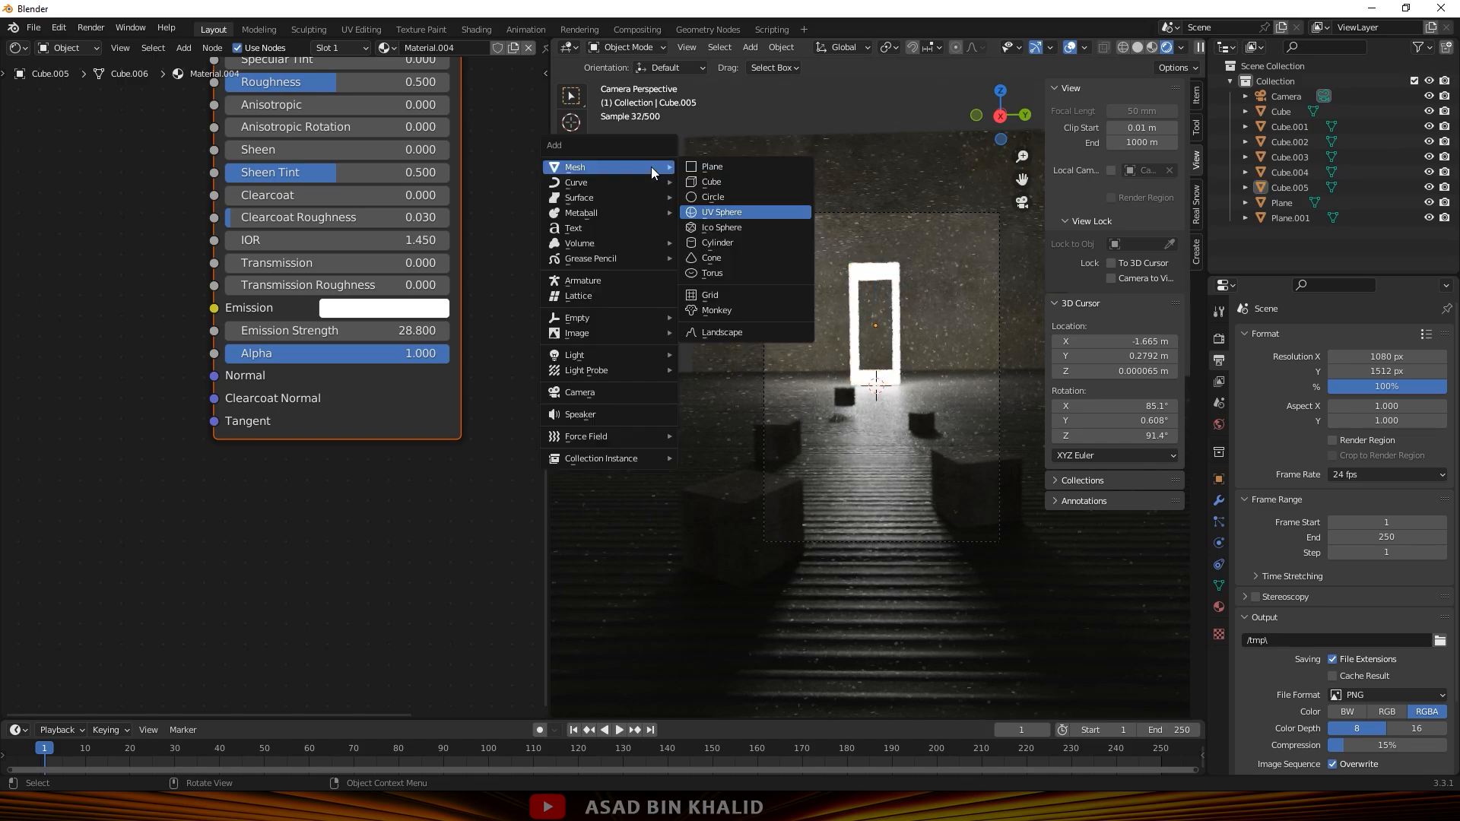
pyautogui.click(714, 211)
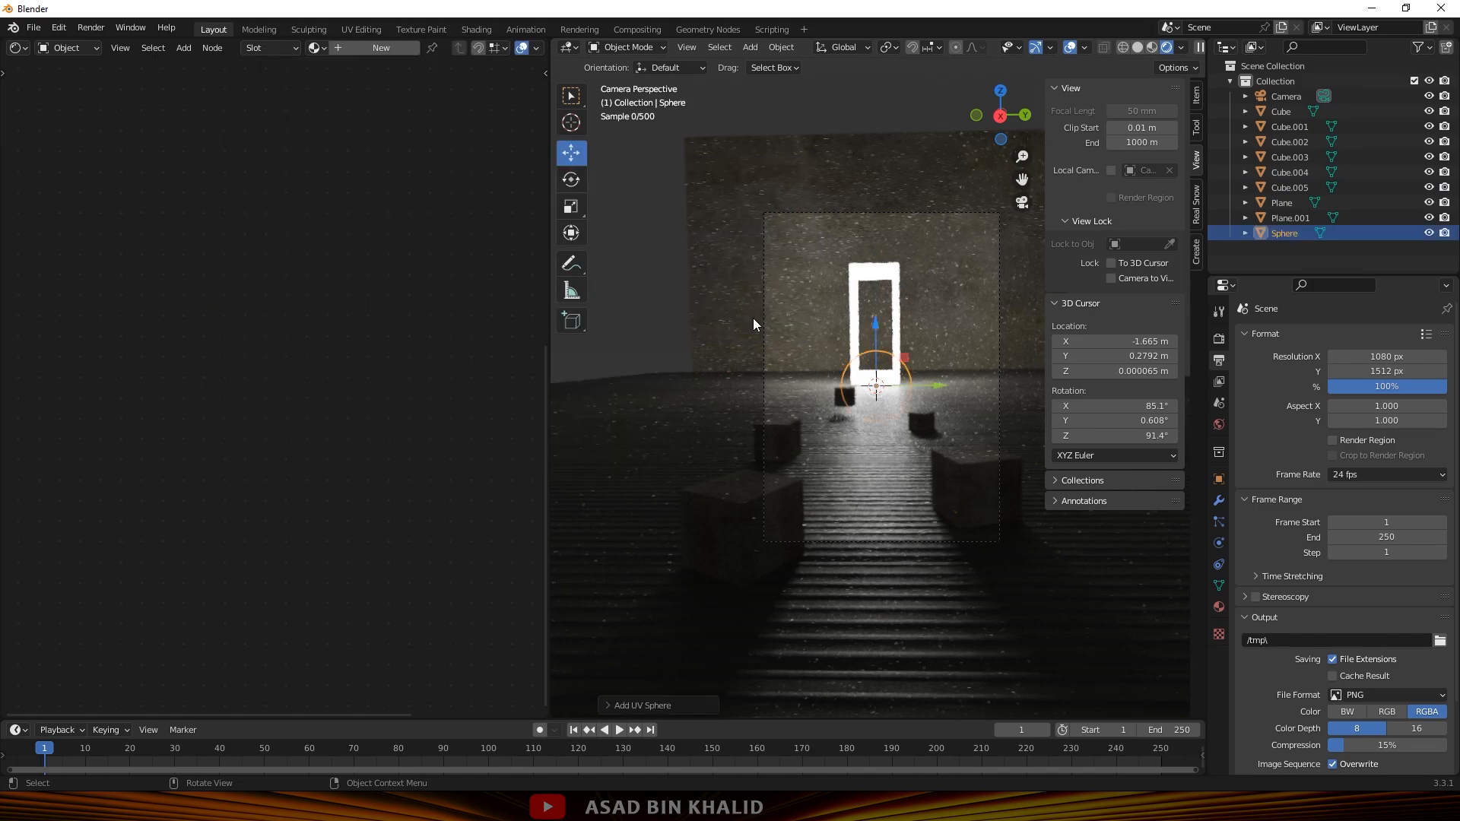
pyautogui.click(399, 47)
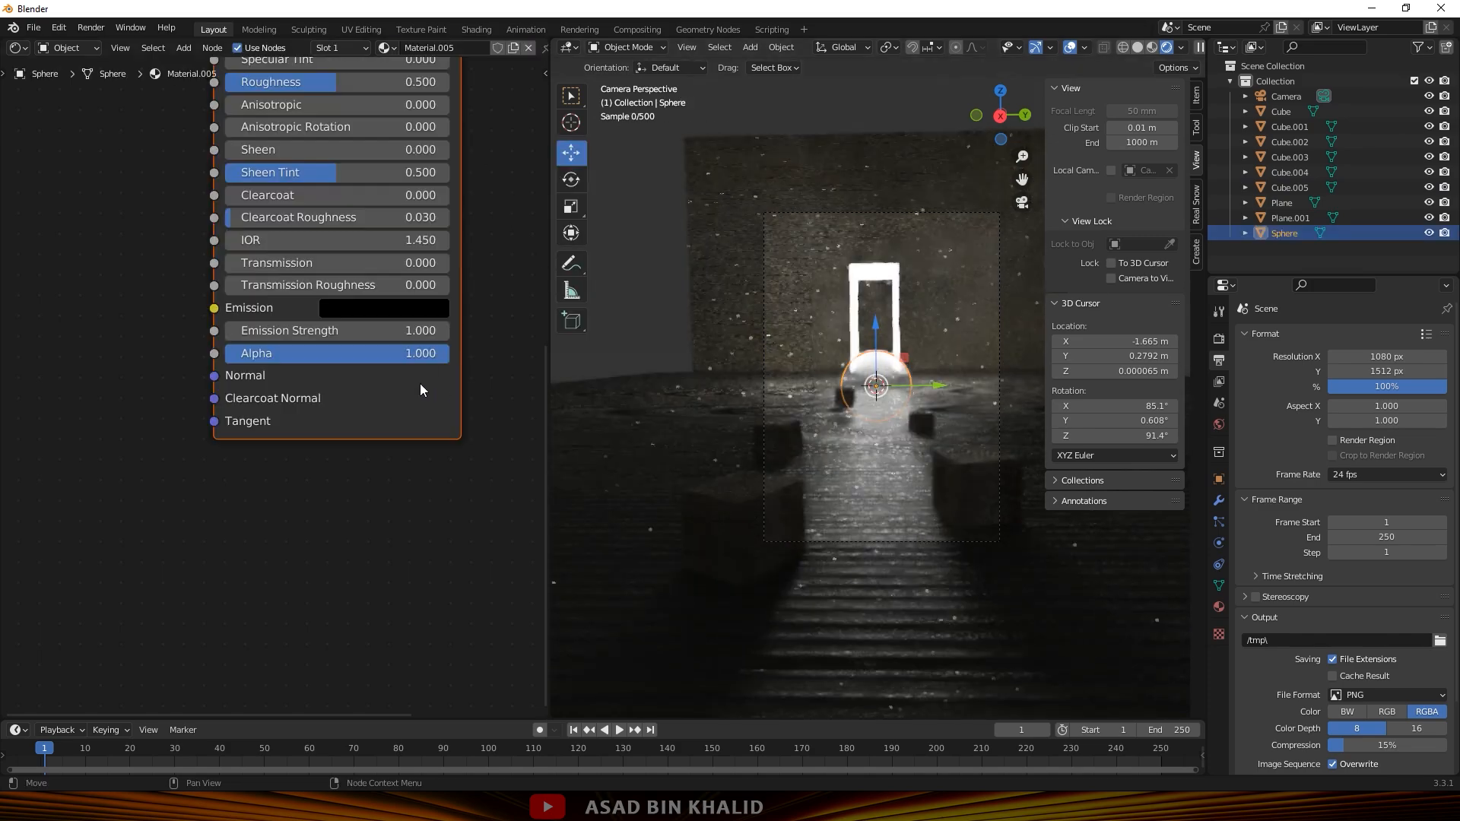
pyautogui.click(439, 307)
pyautogui.moveTo(497, 480); pyautogui.dragTo(496, 335)
pyautogui.moveTo(231, 330); pyautogui.dragTo(481, 329)
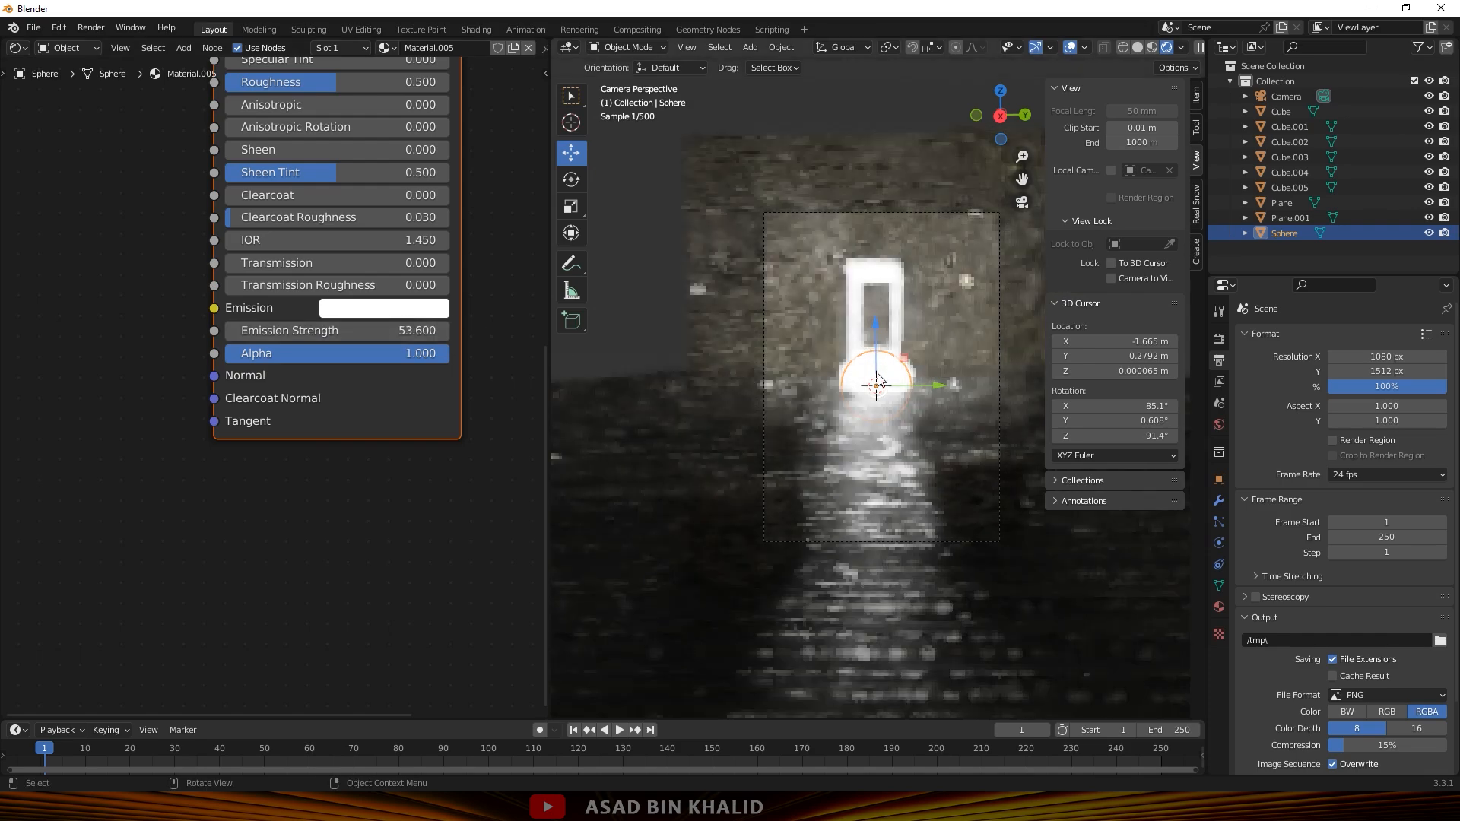
# Scale the glowing sphere to about 0.3 and raise it into the upper part of the door opening.
pyautogui.press('s')
pyautogui.click(885, 394)
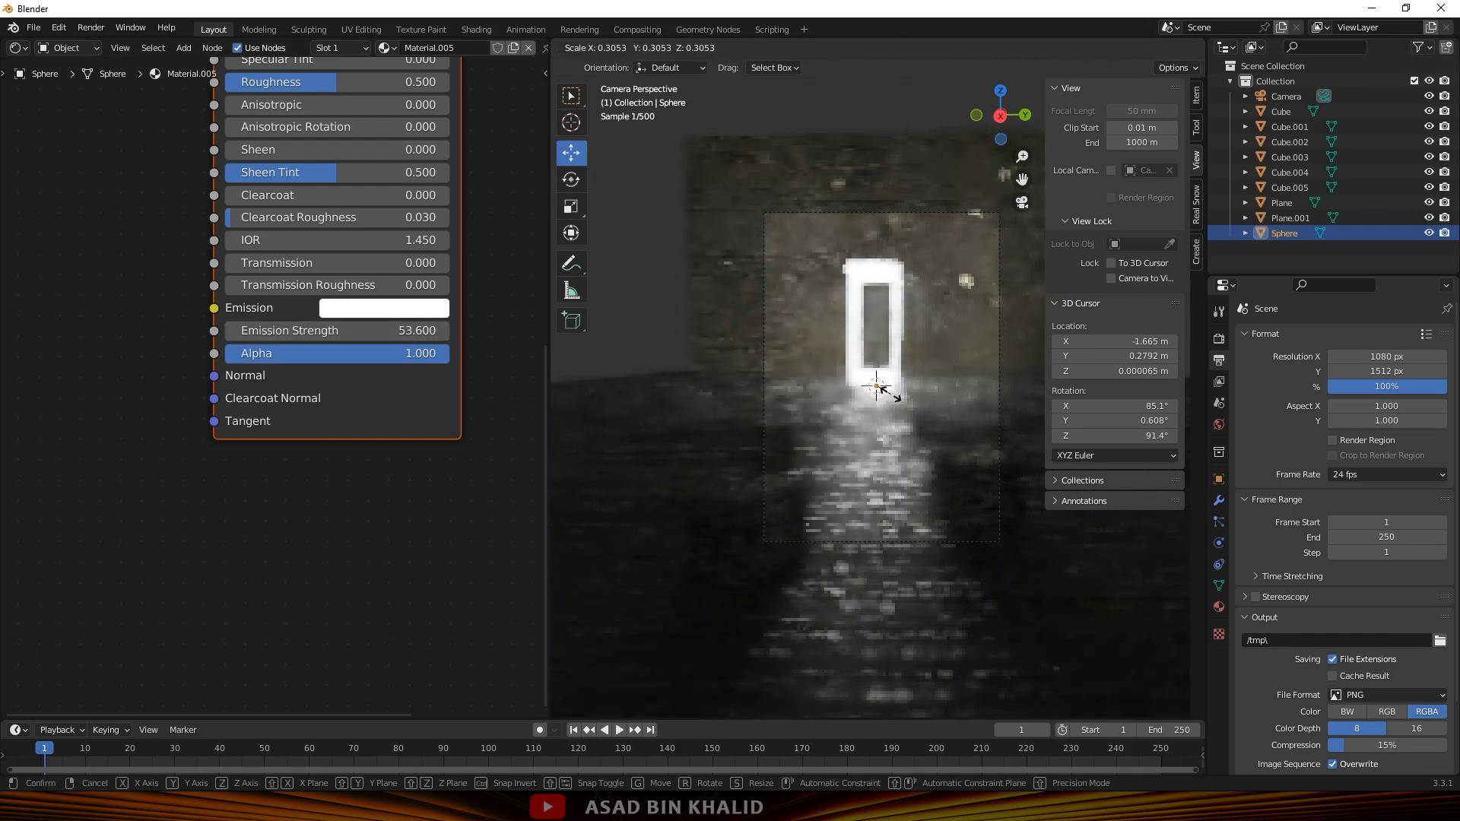
pyautogui.moveTo(876, 325); pyautogui.dragTo(876, 247)
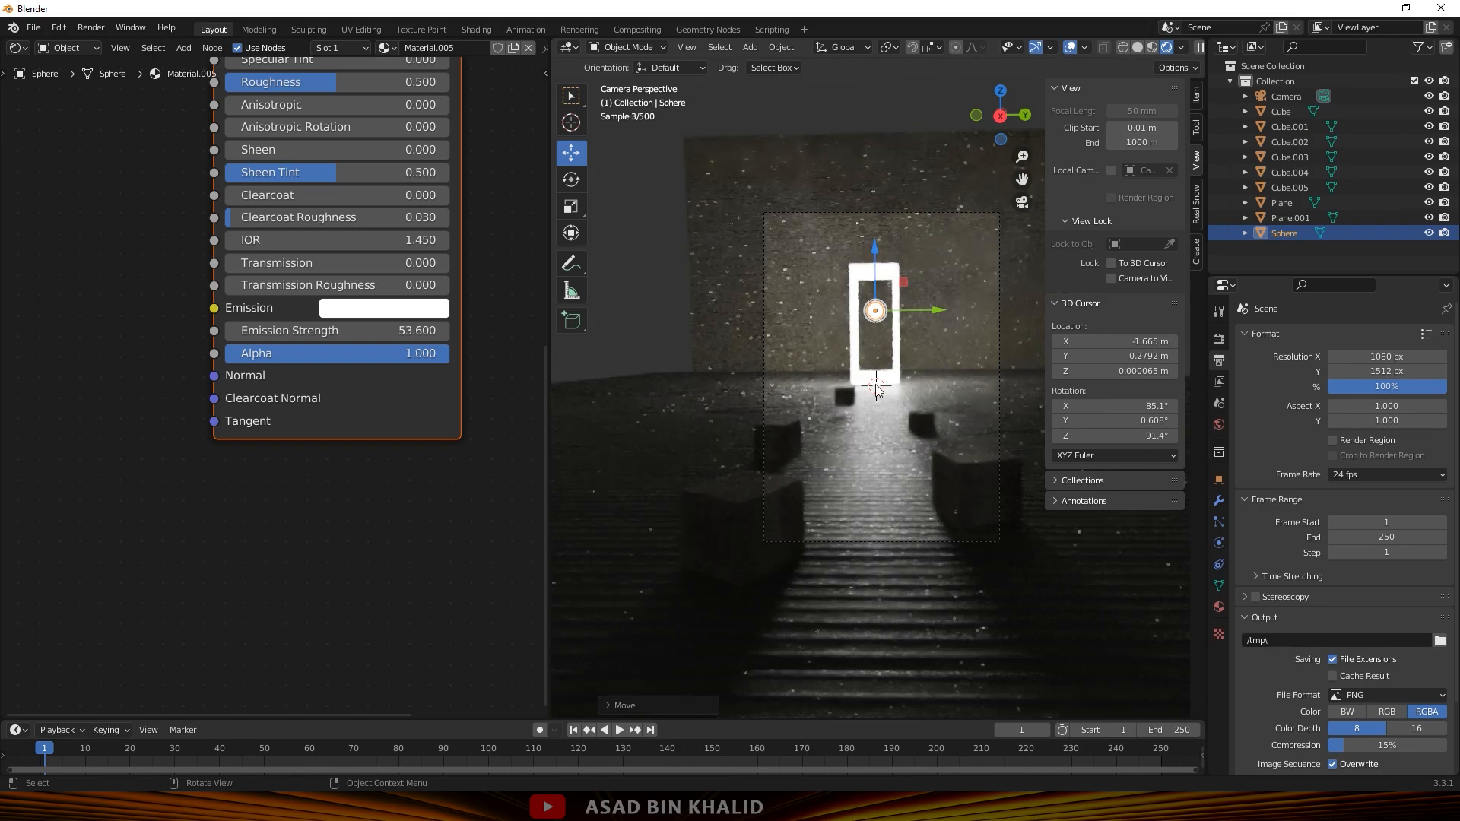
# Shrink the sphere a little further and fine-tune its height inside the door frame, checking the placement in camera view.
pyautogui.press('s')
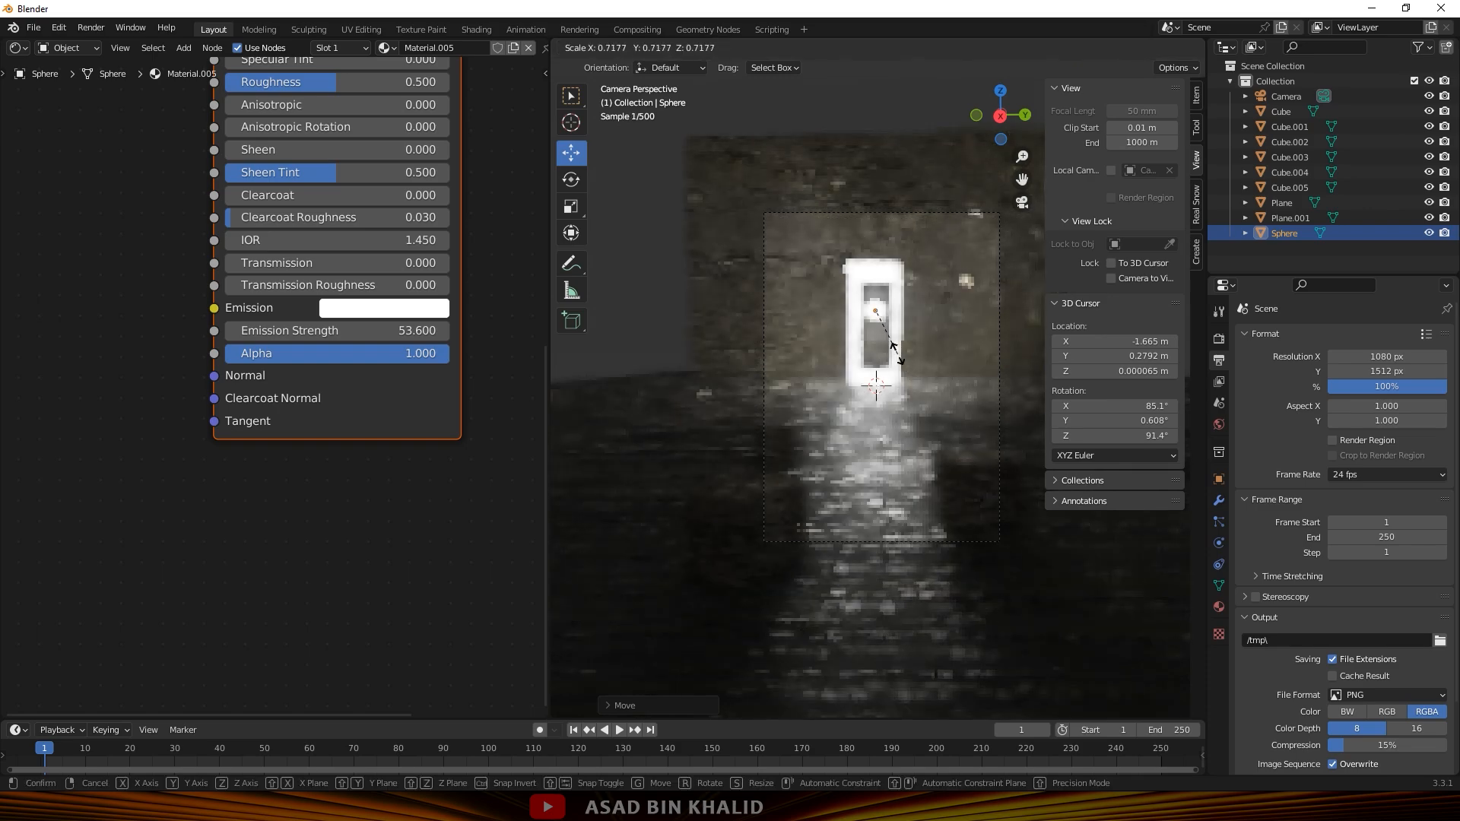
pyautogui.click(901, 363)
pyautogui.press('g')
pyautogui.press('z')
pyautogui.click(873, 257)
pyautogui.moveTo(959, 448); pyautogui.dragTo(955, 406, button='middle')
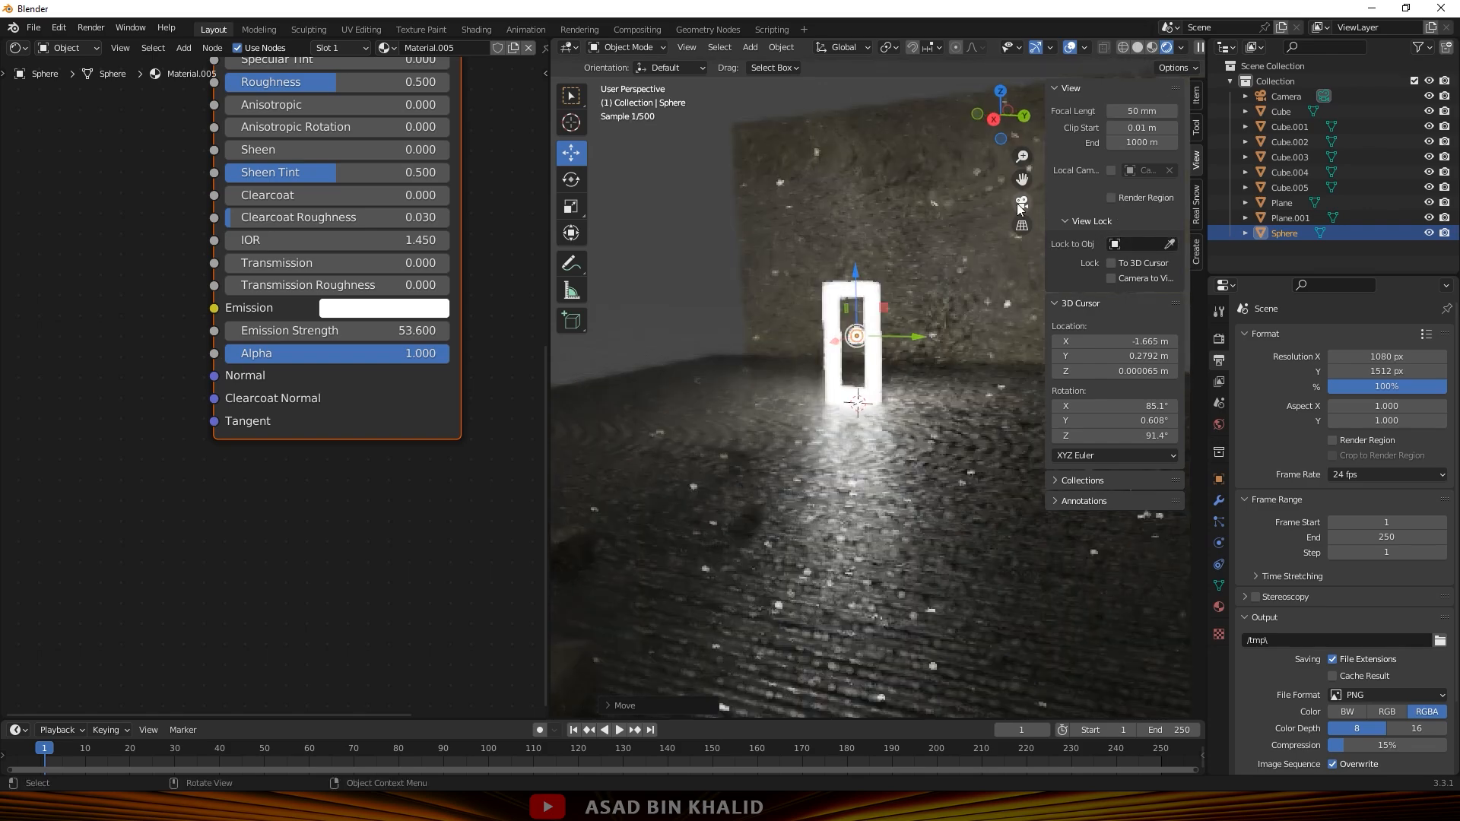
pyautogui.click(1019, 202)
pyautogui.moveTo(875, 254); pyautogui.dragTo(876, 238)
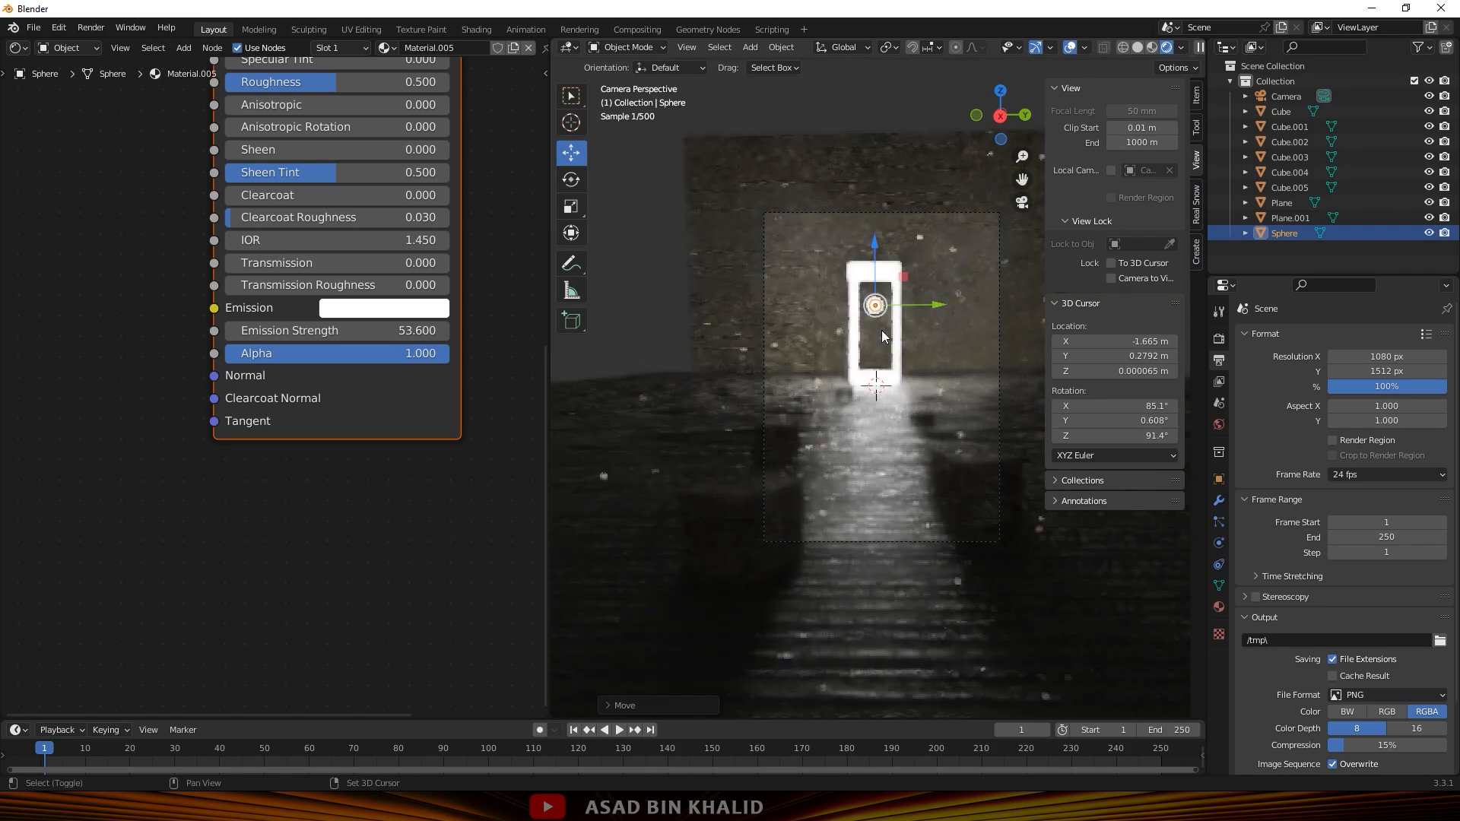
# Duplicate the glowing sphere, place the copy below it in the door opening at a smaller size, and reselect the upper sphere.
pyautogui.hotkey('shift', 'd')
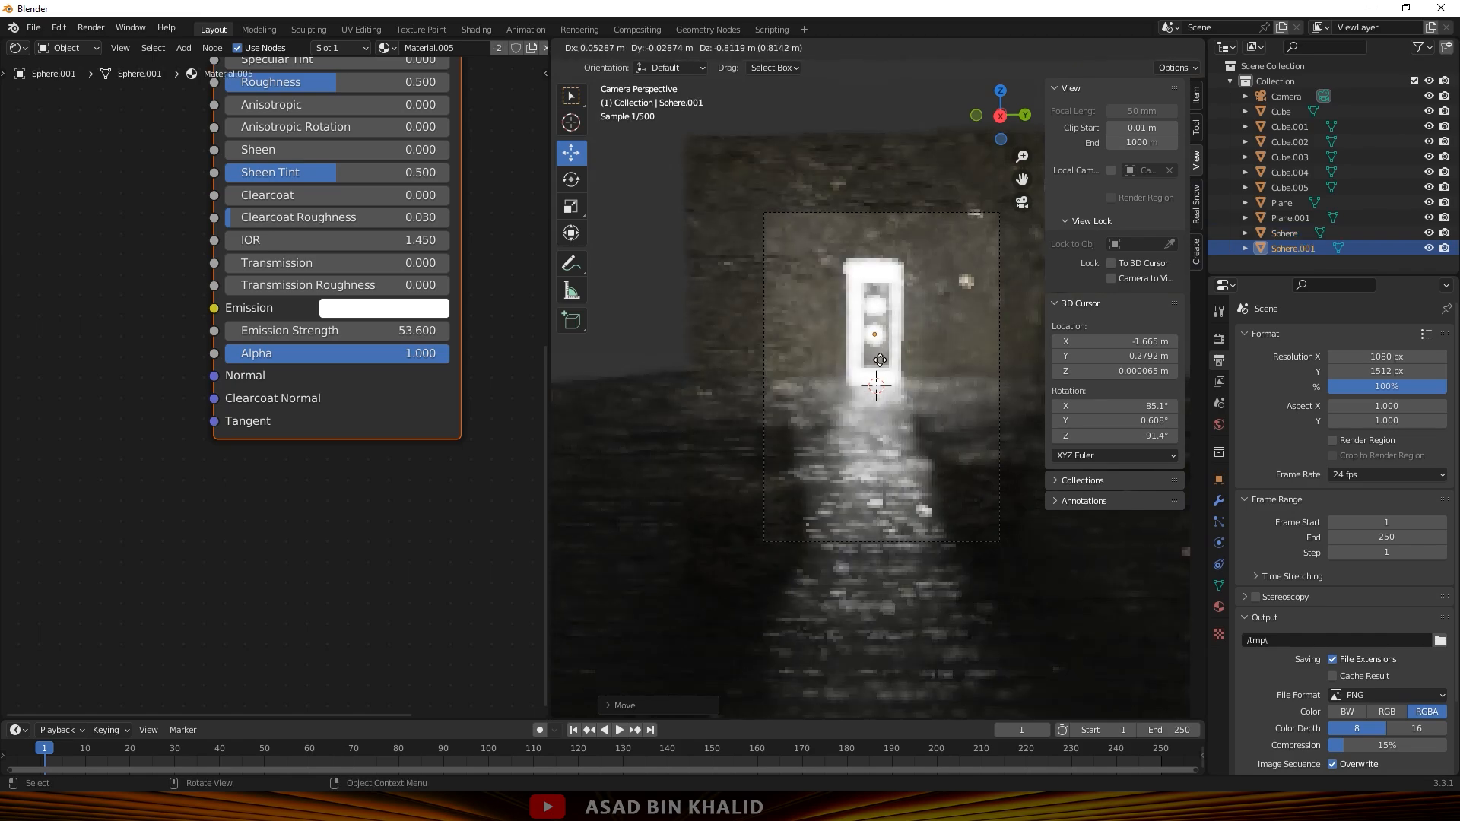
pyautogui.click(880, 356)
pyautogui.press('s')
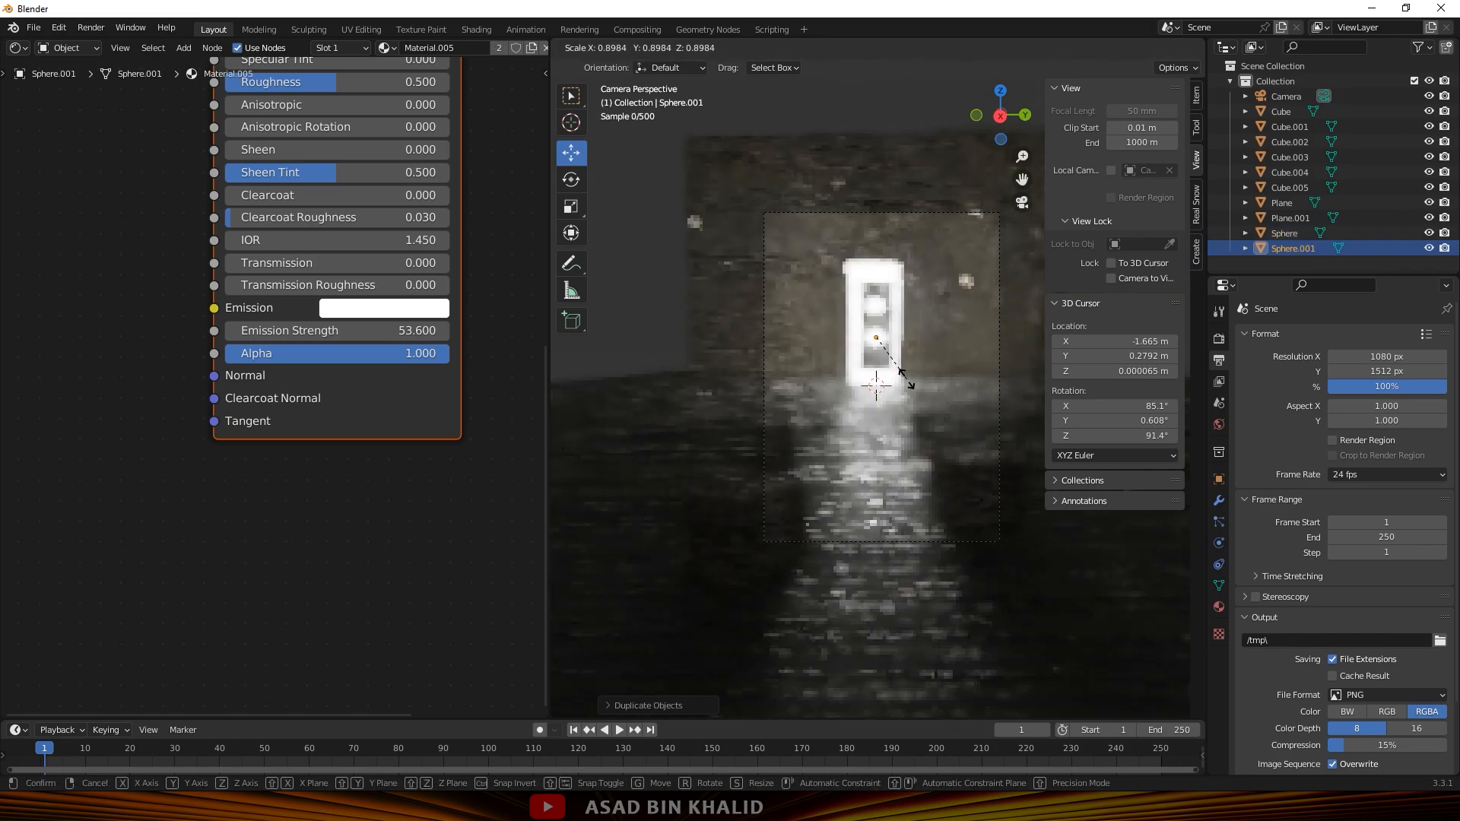
pyautogui.click(895, 325)
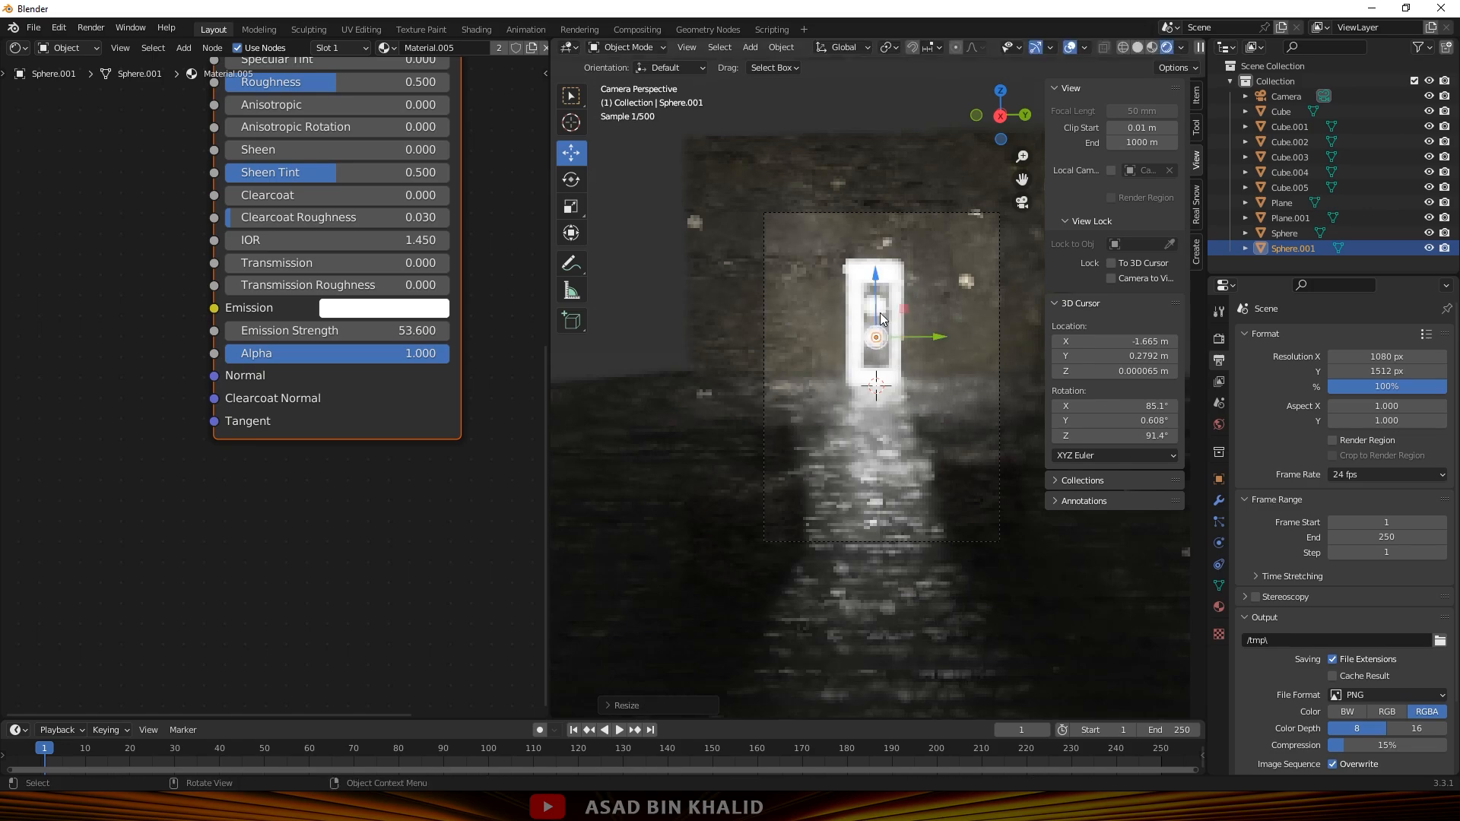
pyautogui.click(879, 316)
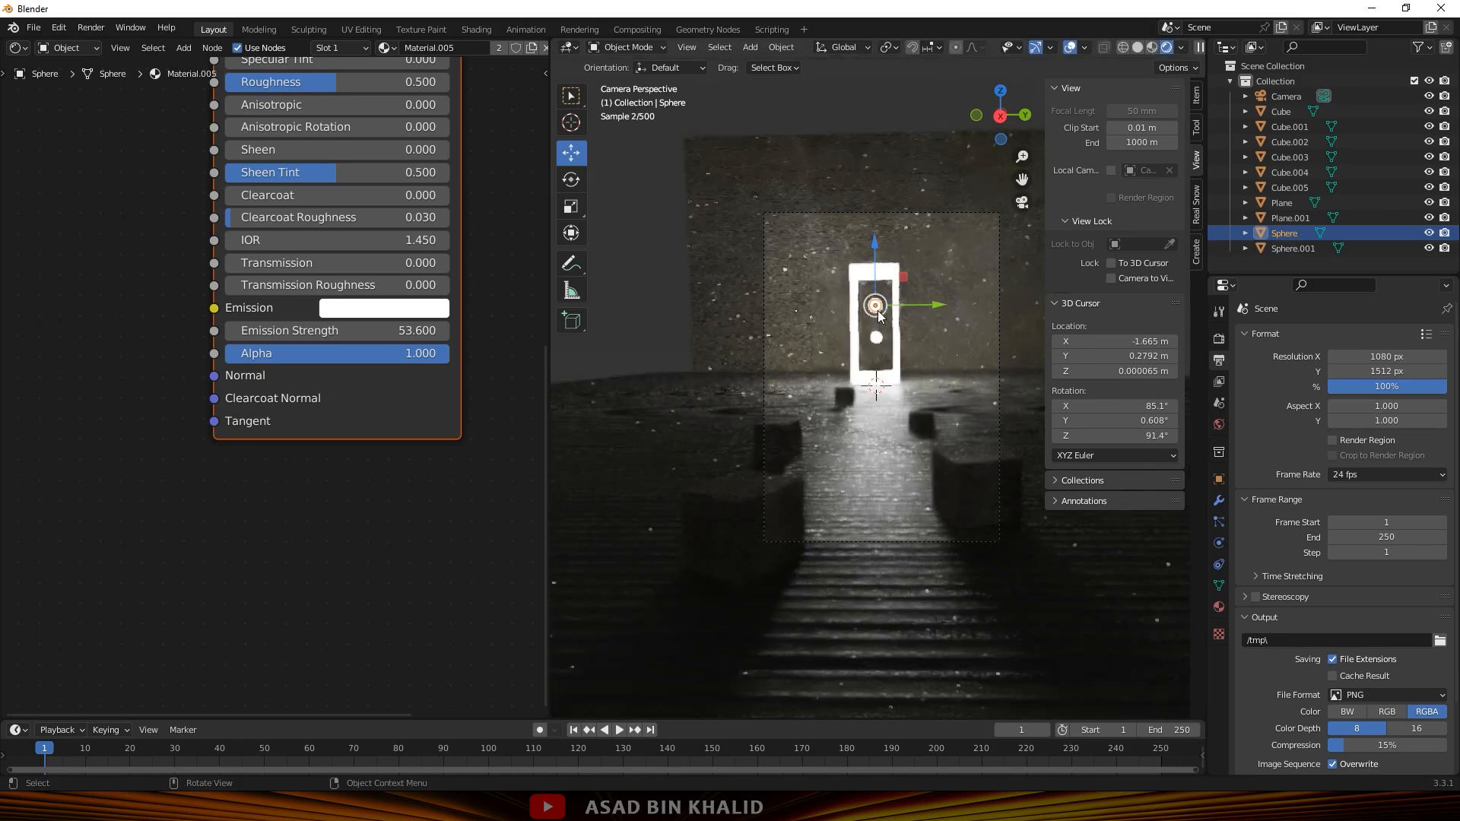
# Render the image, set the render's maximum samples to 410 and check the render result.
pyautogui.press('F12')
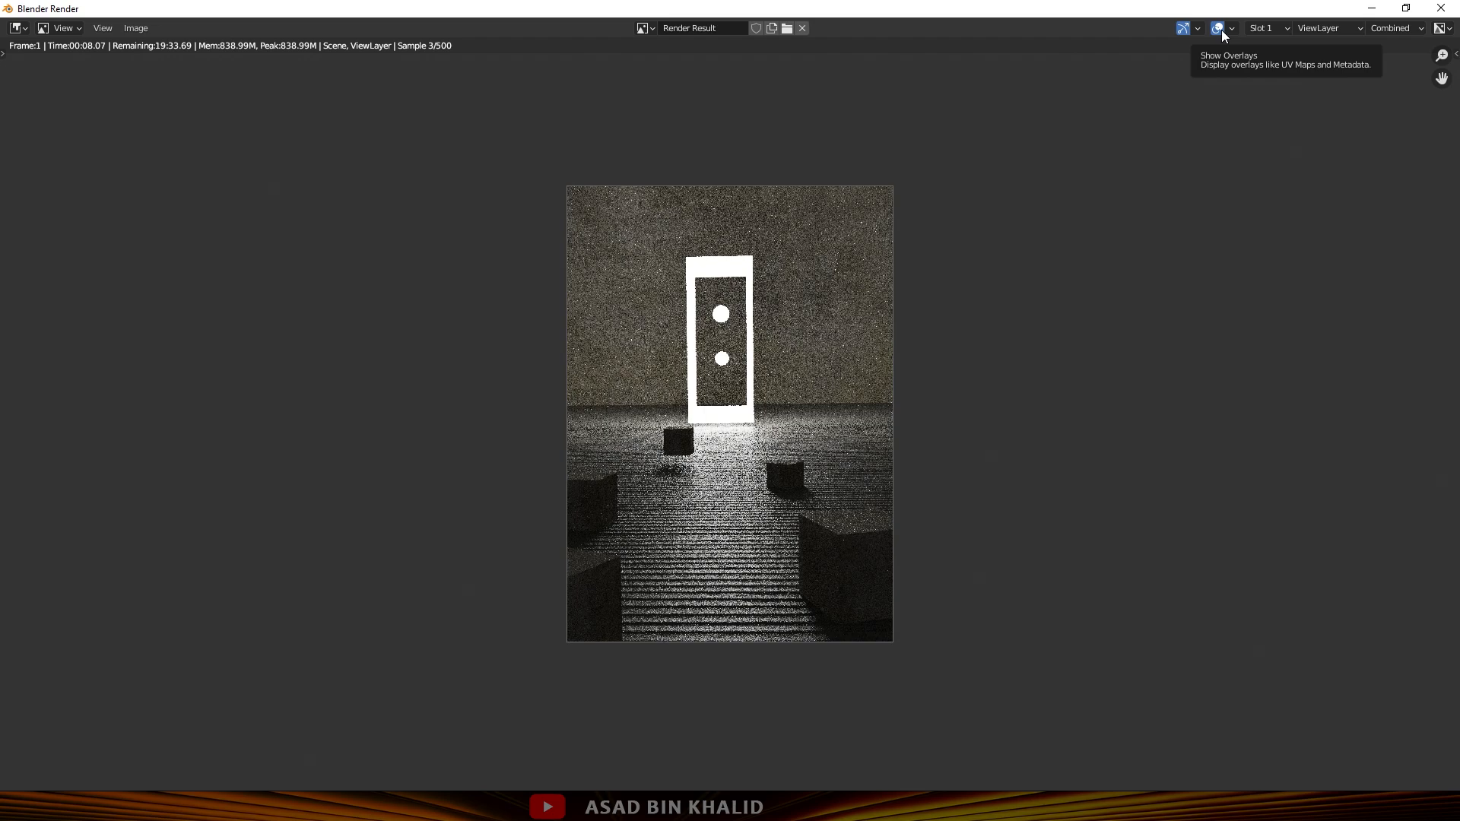
pyautogui.click(1371, 9)
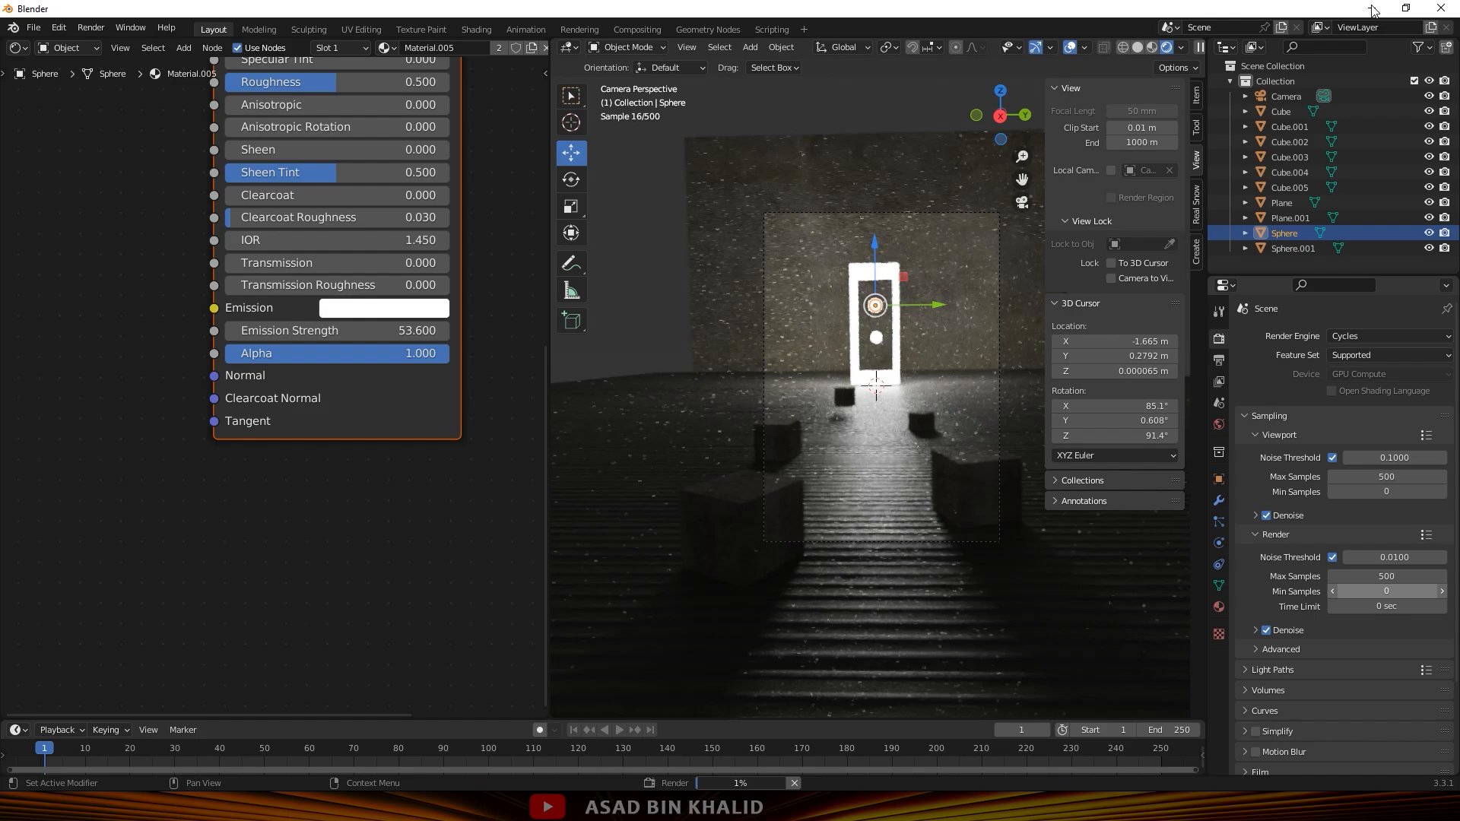
pyautogui.click(1369, 576)
pyautogui.write('410')
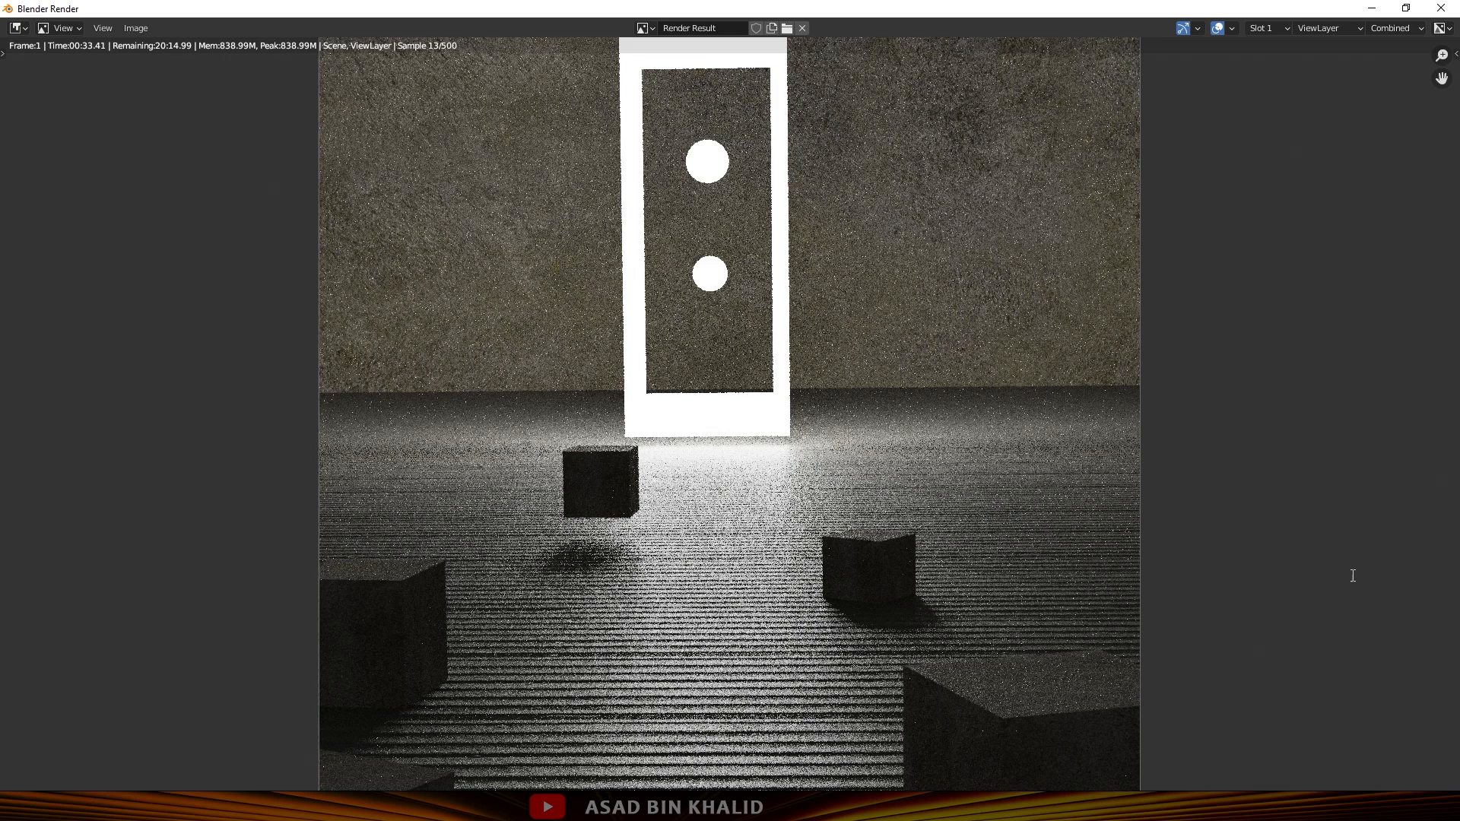
pyautogui.scroll(-4, 742, 485)
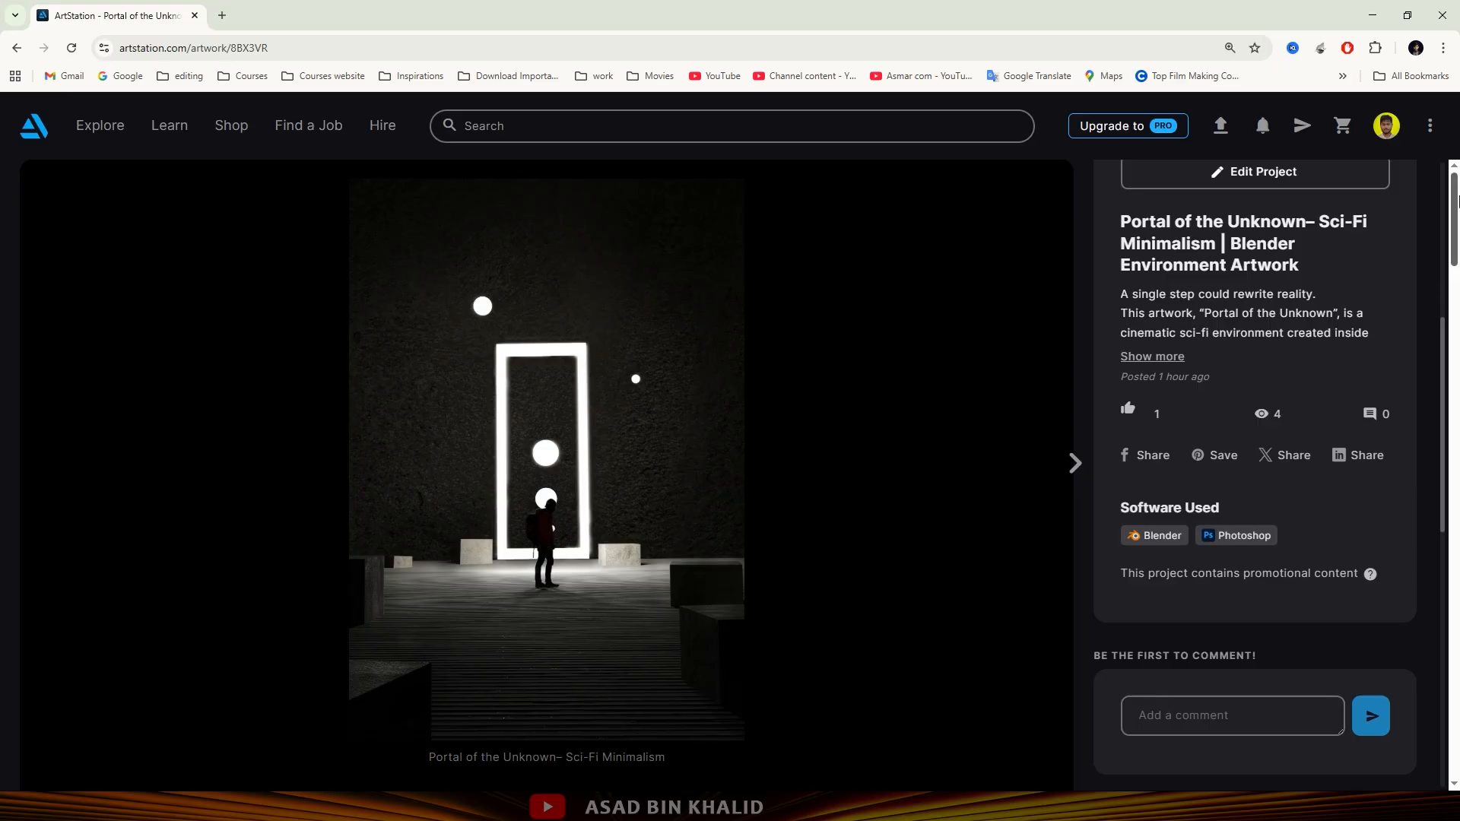
# In the browser, look through the images of the ArtStation project "Portal of the Unknown", from the detail shots to the texture view.
pyautogui.scroll(-3, 984, 384)
pyautogui.scroll(-5, 985, 392)
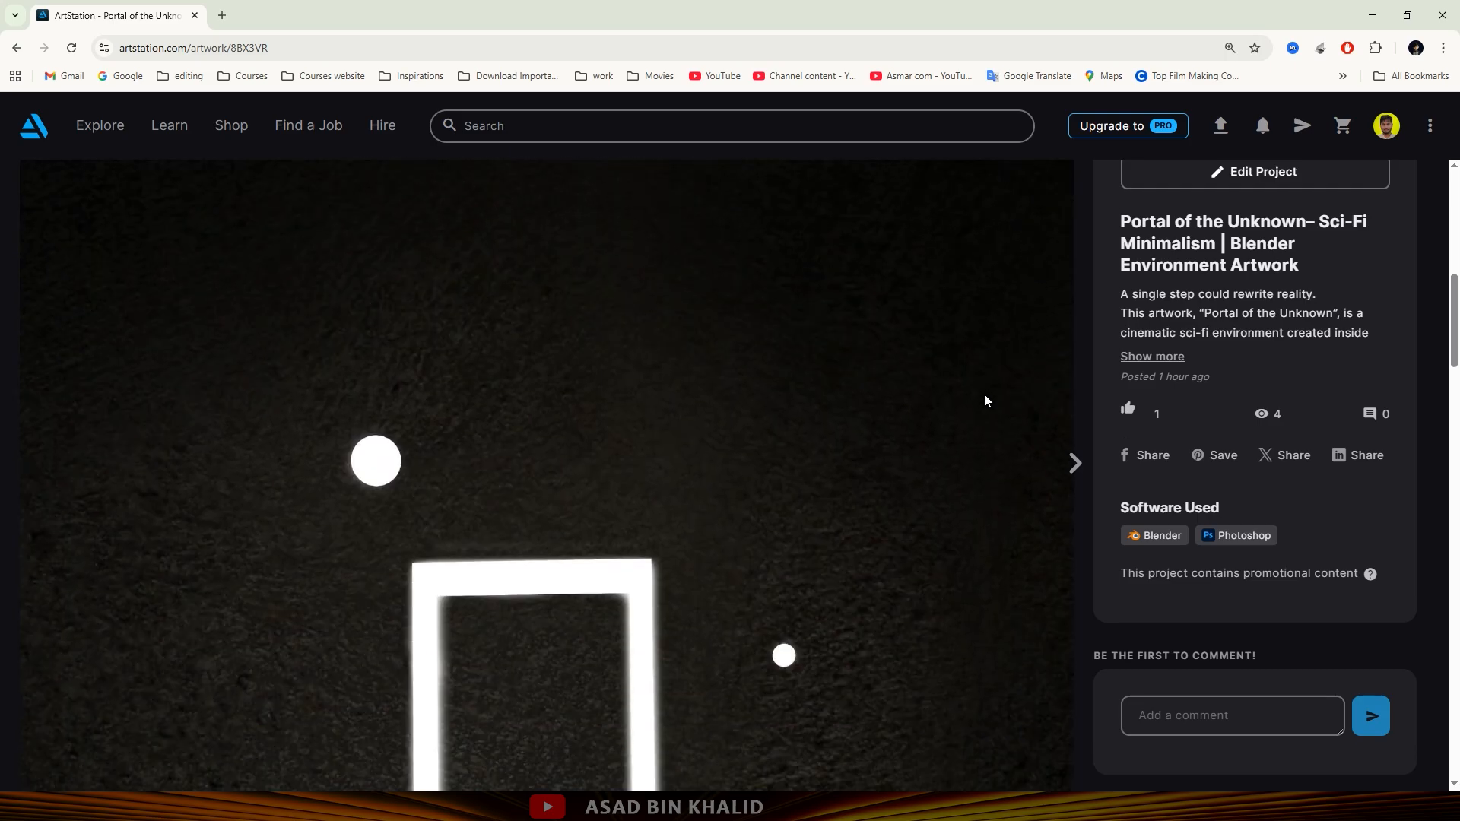
pyautogui.scroll(-6, 984, 401)
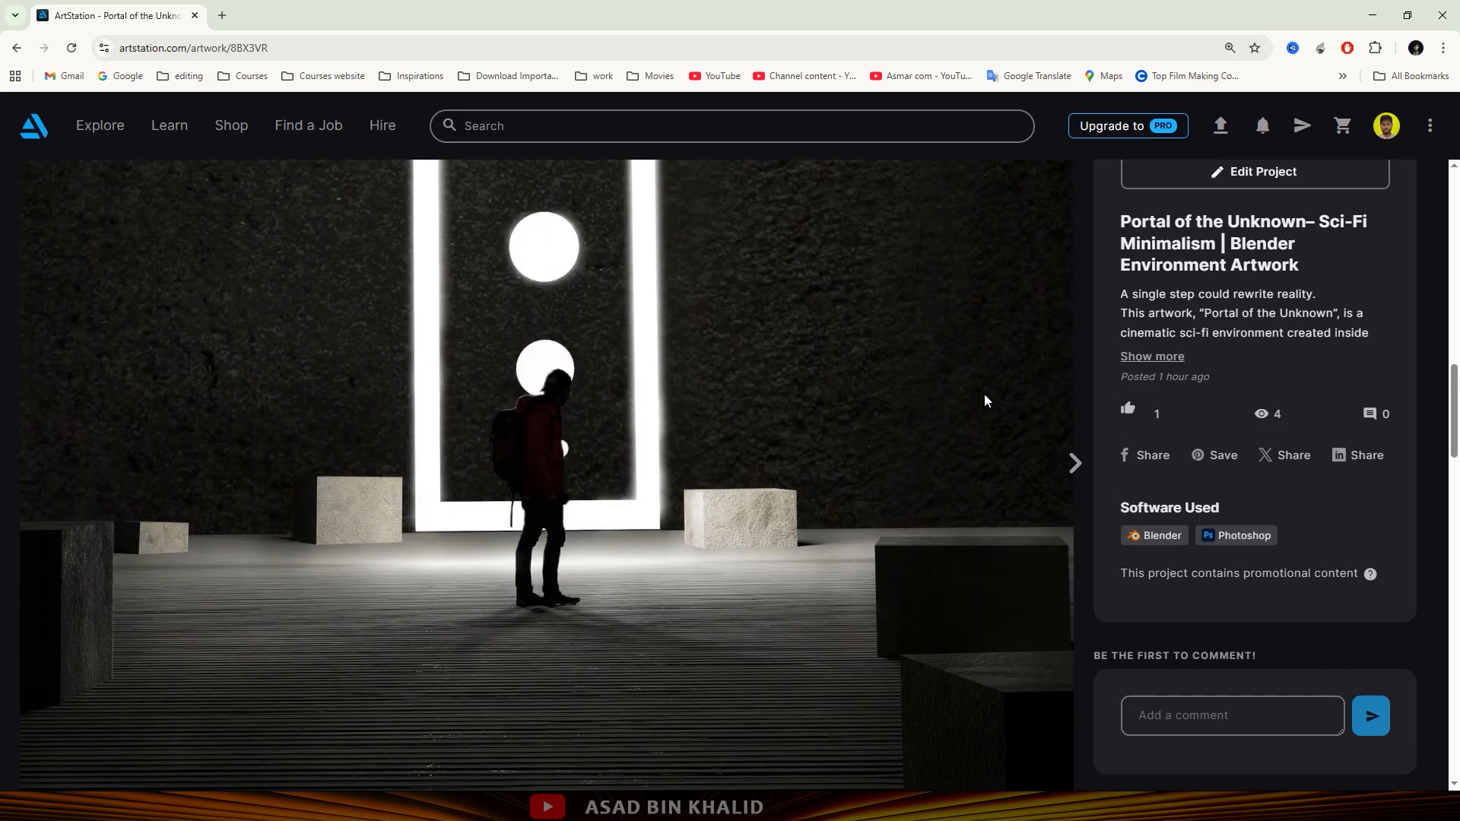
pyautogui.scroll(-7, 984, 395)
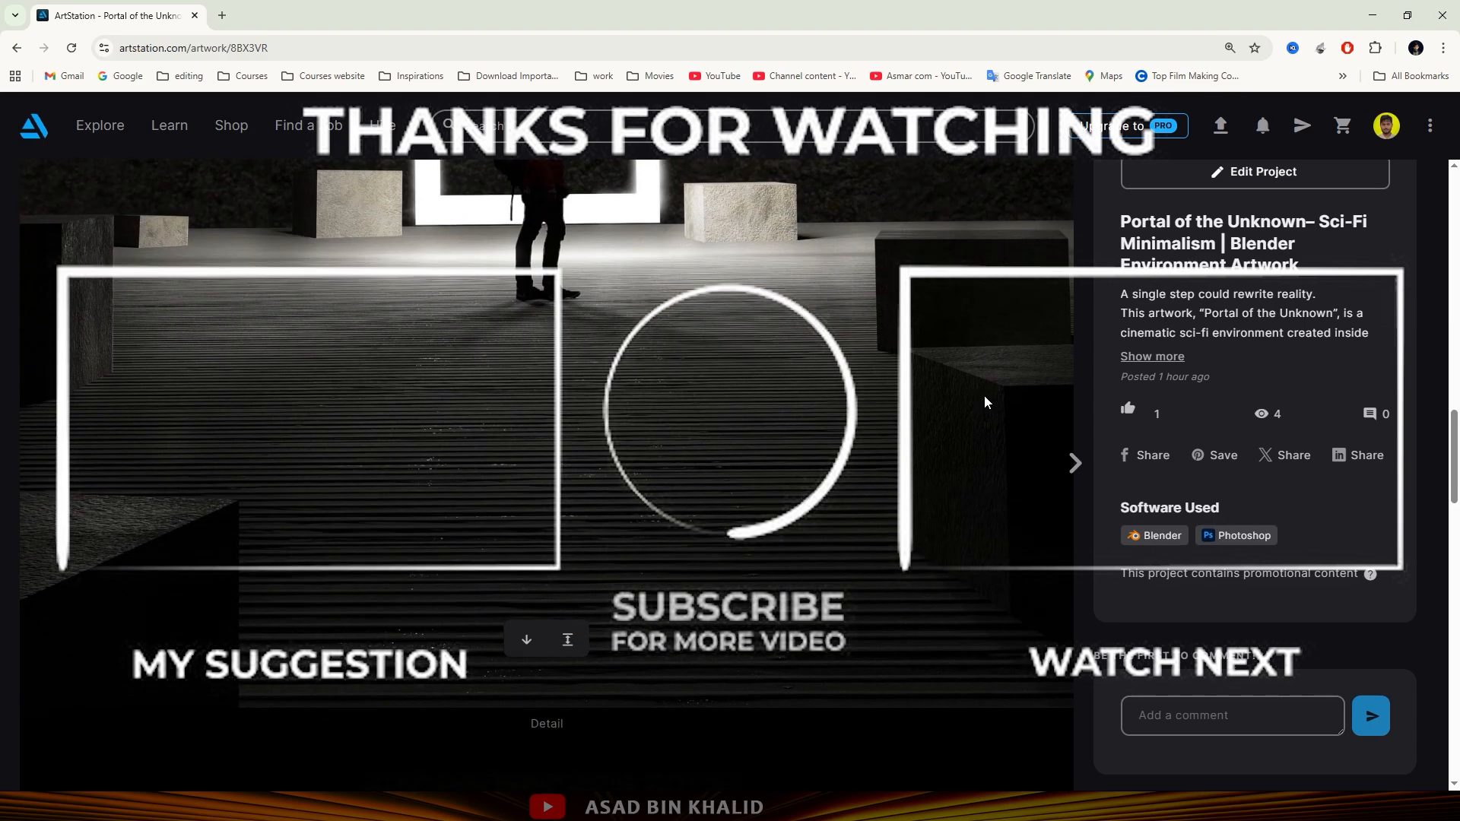
pyautogui.scroll(-4, 984, 401)
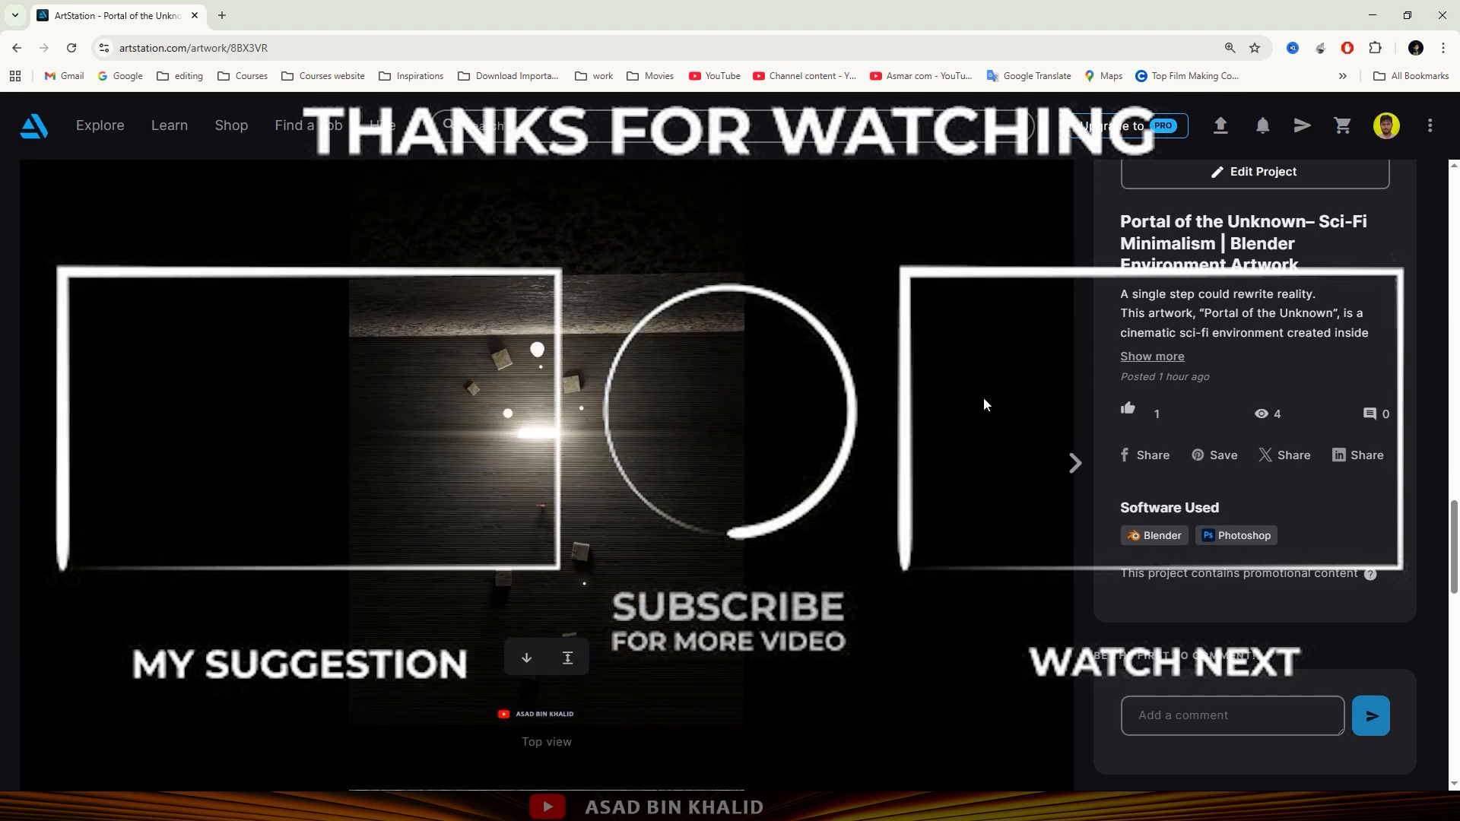
pyautogui.scroll(-8, 983, 401)
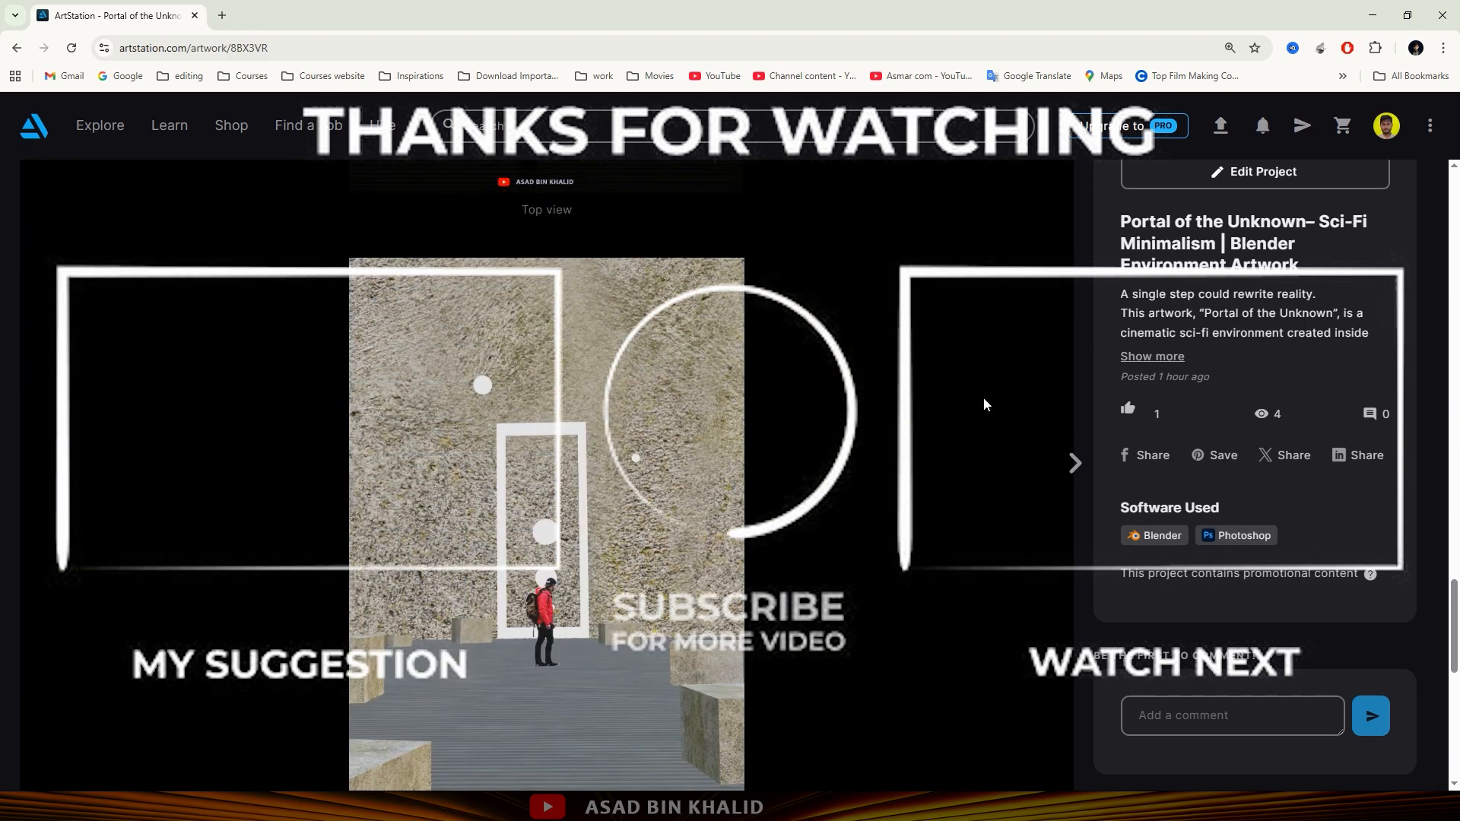
pyautogui.scroll(-6, 983, 399)
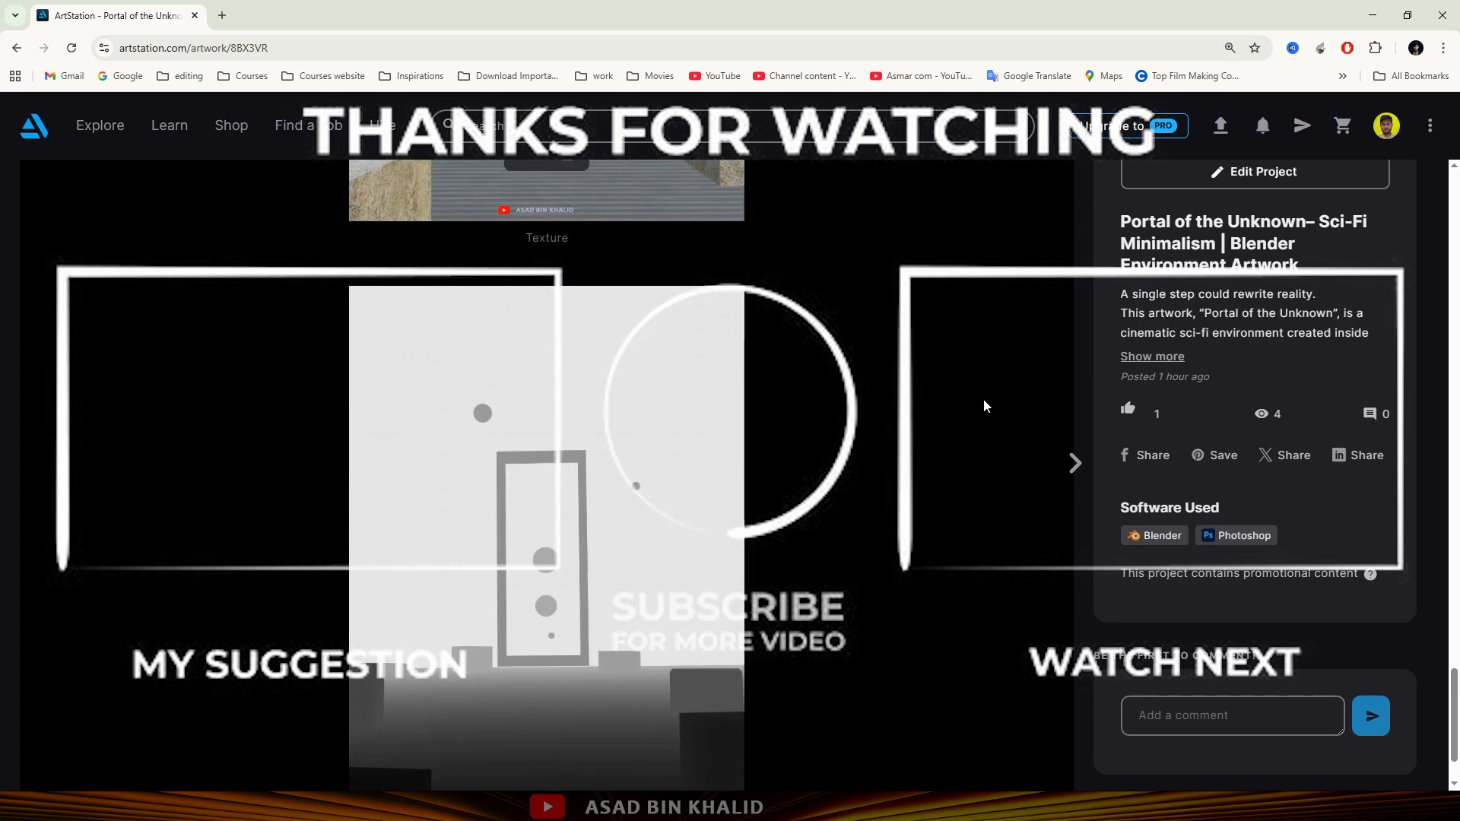